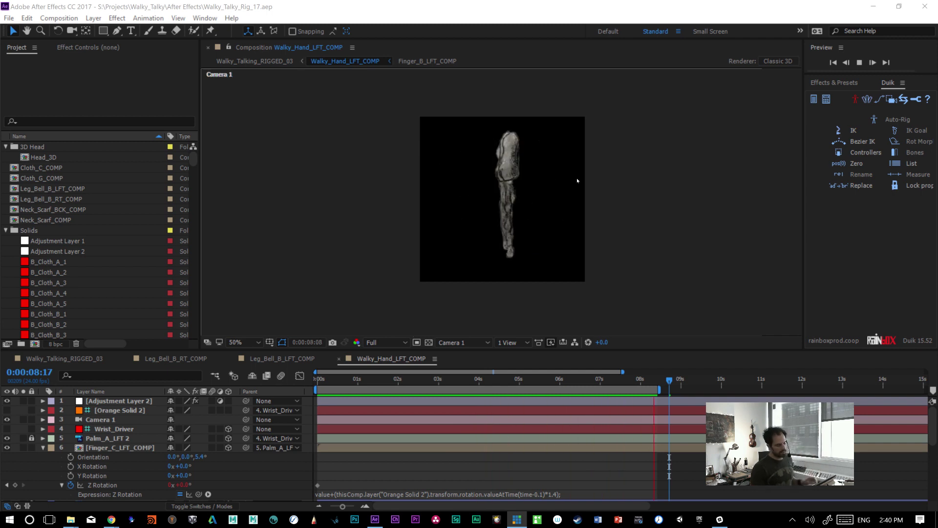
# - Check the hand animation around one second through Camera 1 and switch the composition view to Custom View 1
pyautogui.click(343, 381)
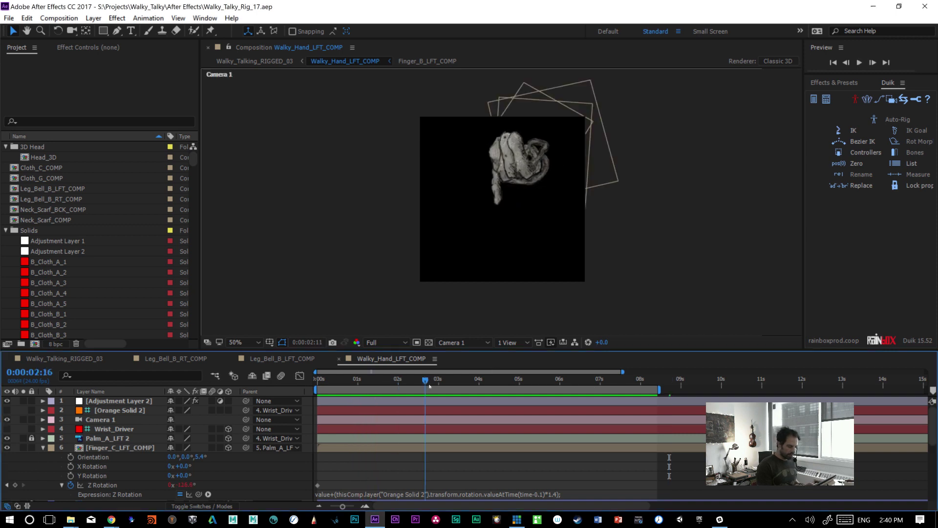
pyautogui.moveTo(344, 395); pyautogui.dragTo(361, 395)
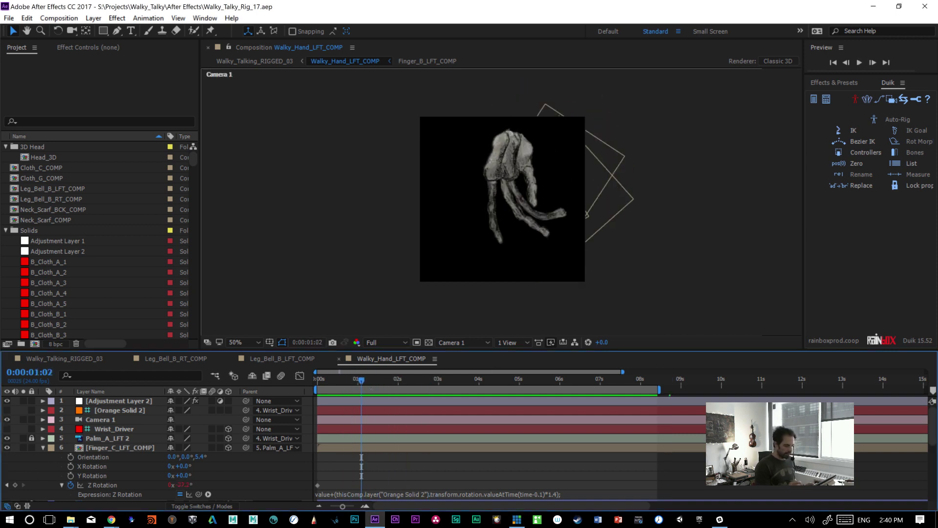
pyautogui.click(463, 342)
pyautogui.click(466, 466)
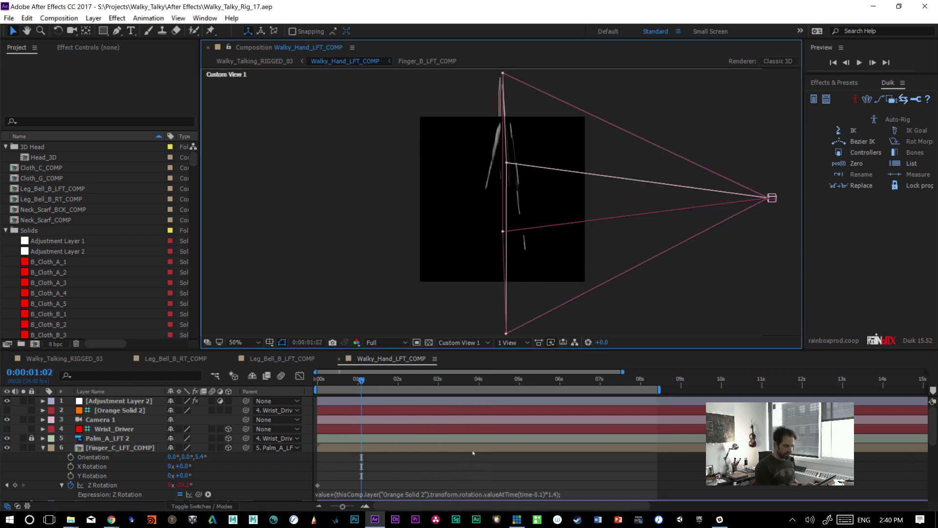
# - Orbit Custom View 1 at the first frame to inspect the depth arrangement of the hand's finger layers
pyautogui.press('c')
pyautogui.press('c')
pyautogui.moveTo(495, 263); pyautogui.dragTo(523, 296)
pyautogui.moveTo(319, 382); pyautogui.dragTo(299, 393)
pyautogui.moveTo(547, 273); pyautogui.dragTo(519, 281)
pyautogui.moveTo(465, 272)
pyautogui.mouseDown()
pyautogui.moveTo(497, 272)
pyautogui.moveTo(453, 277)
pyautogui.moveTo(482, 279)
pyautogui.moveTo(456, 272)
pyautogui.moveTo(464, 272)
pyautogui.mouseUp()
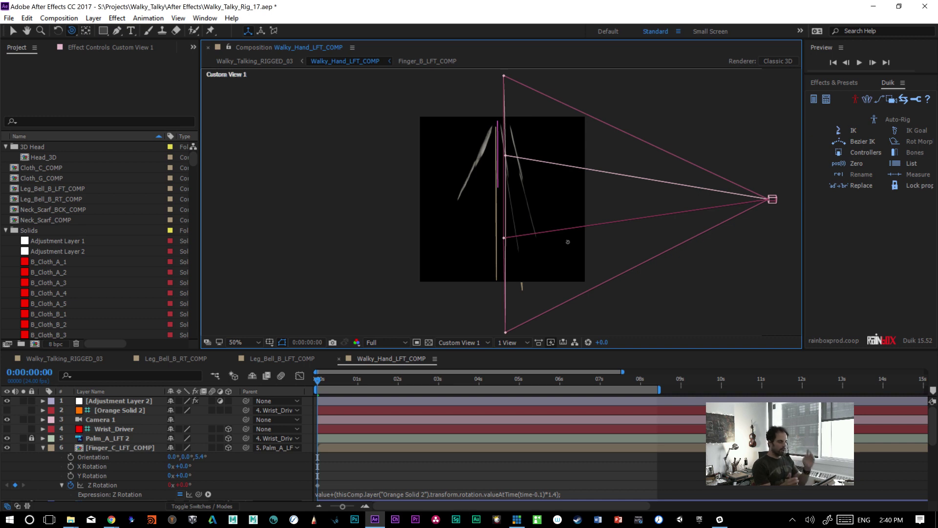
# - Scrub the hand animation between about two and three seconds from a more angled custom view, stopping at 0:00:02:06
pyautogui.moveTo(315, 380); pyautogui.dragTo(427, 386)
pyautogui.moveTo(448, 299); pyautogui.dragTo(468, 289)
pyautogui.moveTo(427, 381); pyautogui.dragTo(449, 381)
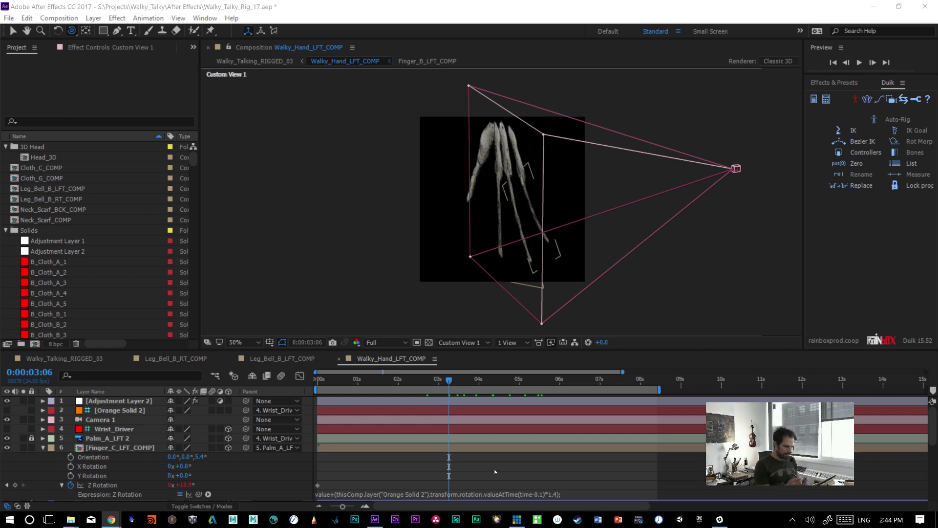
pyautogui.moveTo(449, 382); pyautogui.dragTo(408, 382)
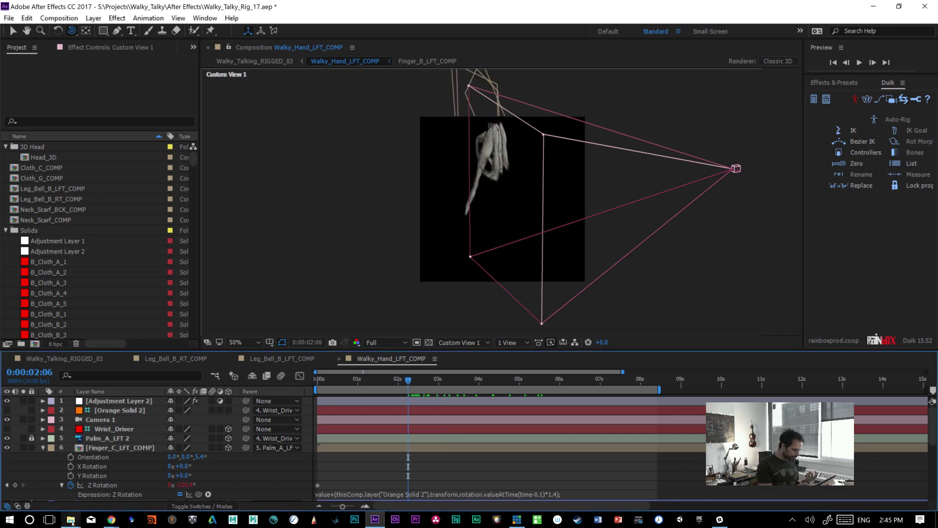
# - Switch to File Explorer and look through the project folders on the archives (Z:) network drive
pyautogui.moveTo(70, 519)
pyautogui.click(140, 479)
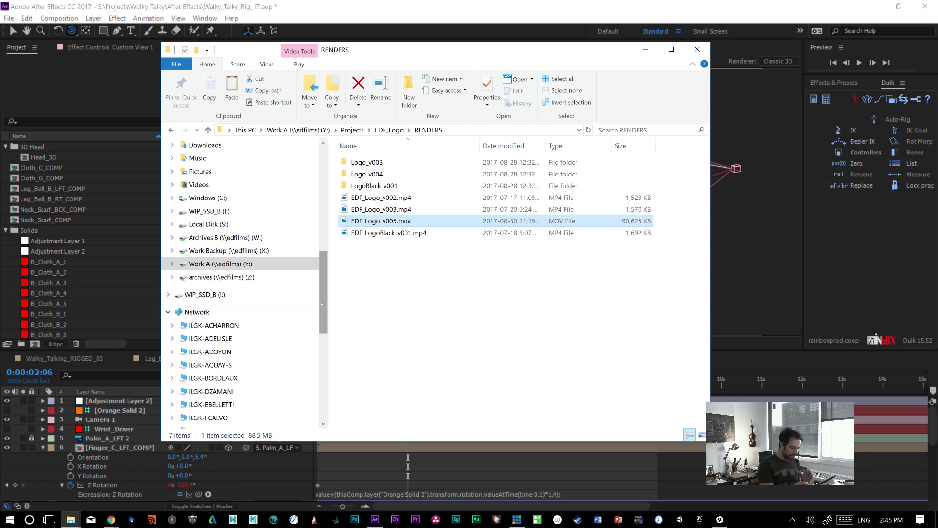
pyautogui.moveTo(323, 316); pyautogui.dragTo(325, 392)
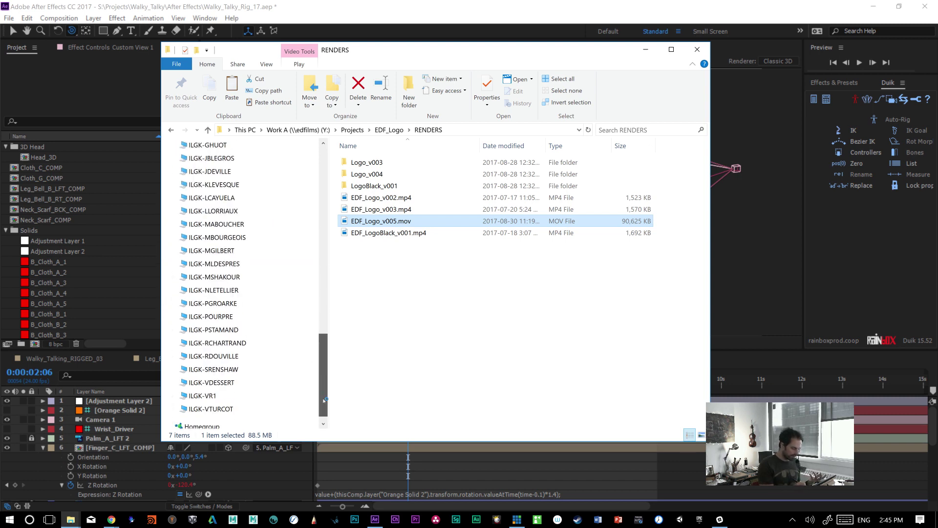
pyautogui.scroll(10, 274, 311)
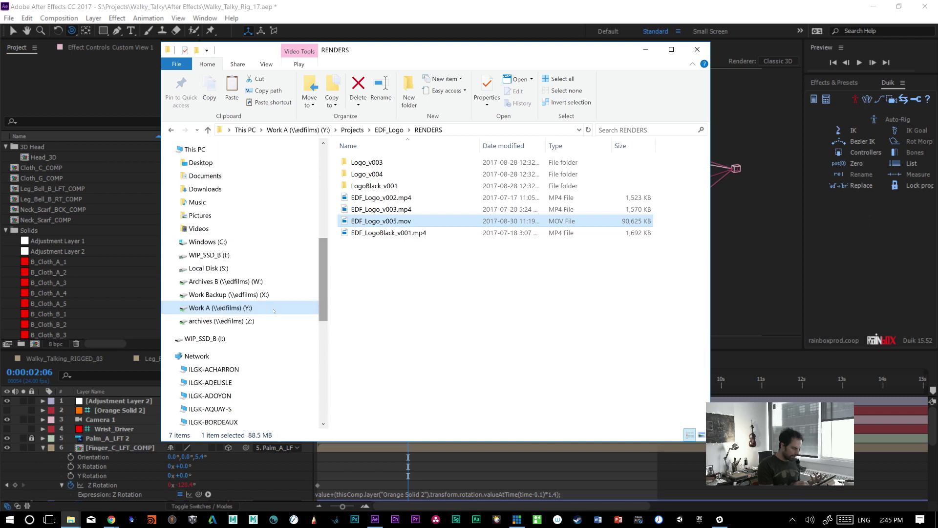
pyautogui.click(236, 322)
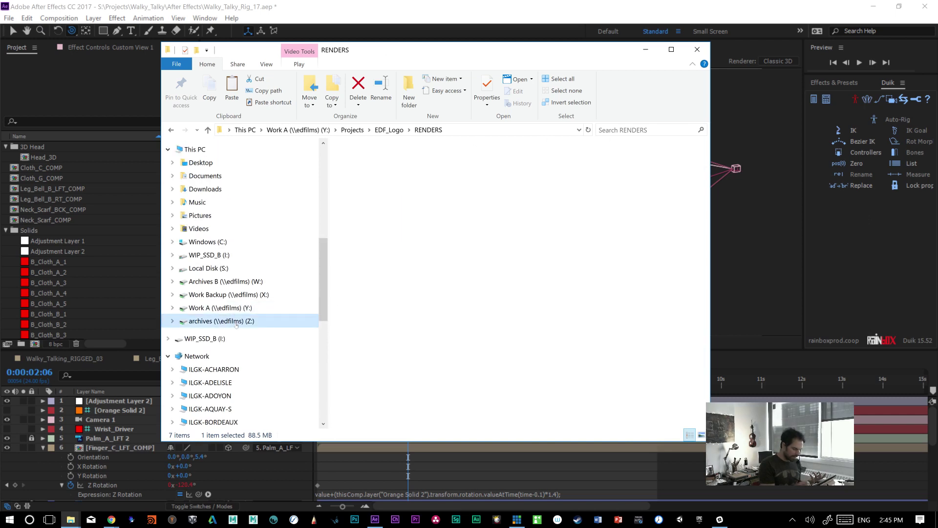
pyautogui.moveTo(704, 304); pyautogui.dragTo(701, 319)
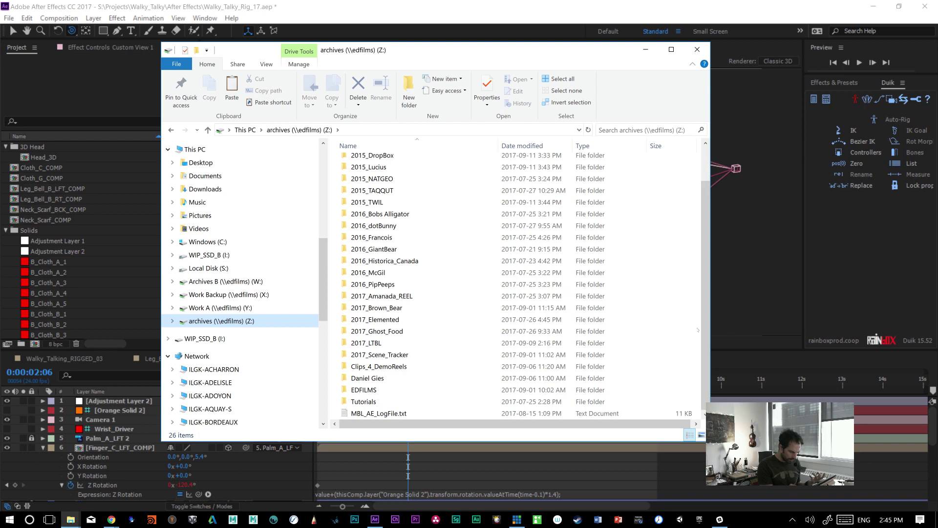
# - Browse the Archives B (W:) drive and open the Pipelines folder inside 2011_Sci_AB
pyautogui.press('Up')
pyautogui.press('Up')
pyautogui.press('Up')
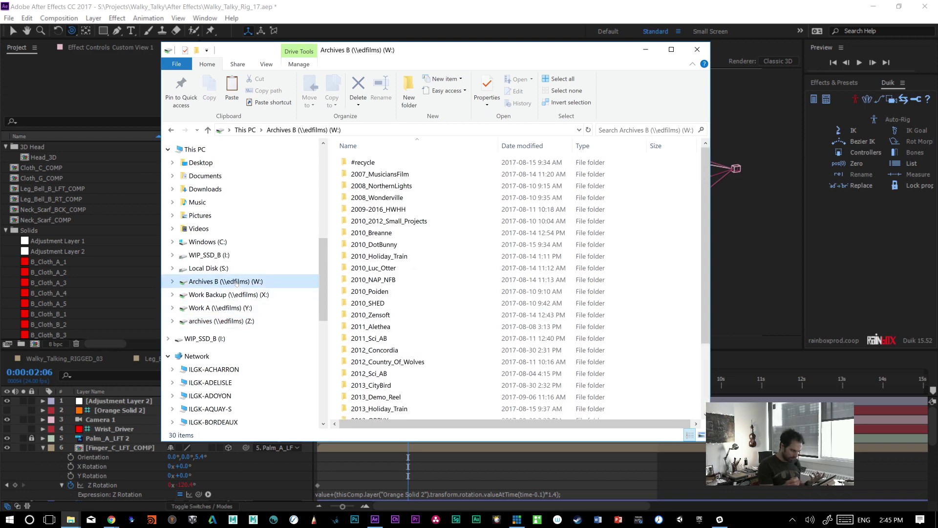
pyautogui.scroll(-3, 696, 329)
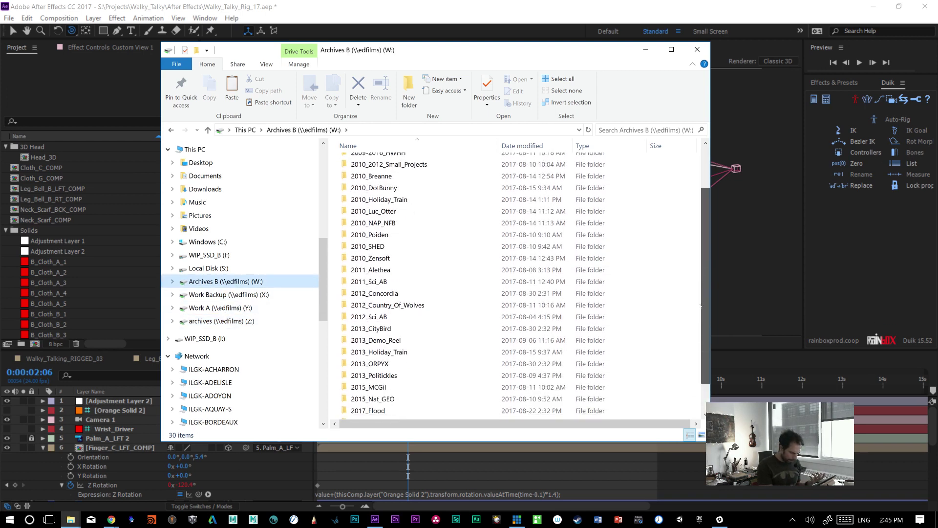
pyautogui.scroll(1, 489, 303)
pyautogui.doubleClick(381, 262)
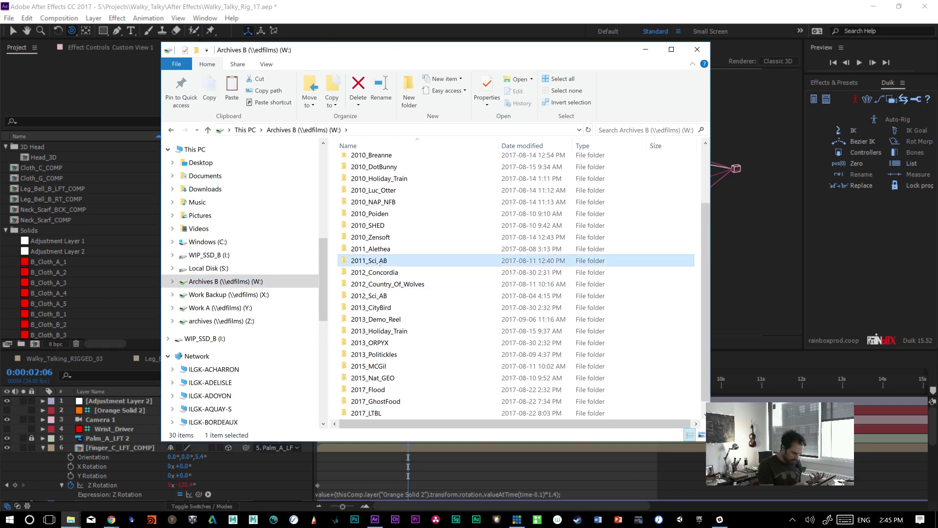
pyautogui.click(367, 198)
pyautogui.doubleClick(367, 198)
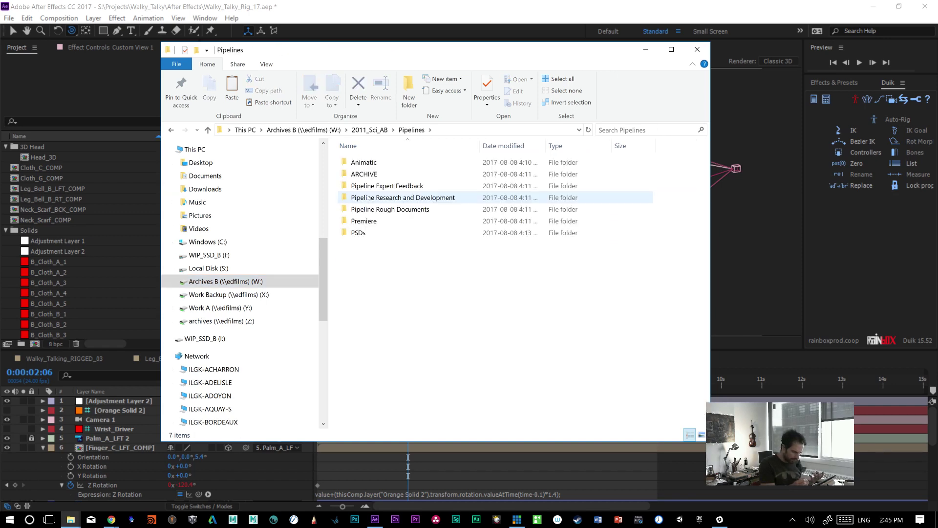
# - Find the Animatic folder in Pipelines, sort it by date modified, and play Pipelines_Aug09.mp4 in a maximized player
pyautogui.doubleClick(415, 209)
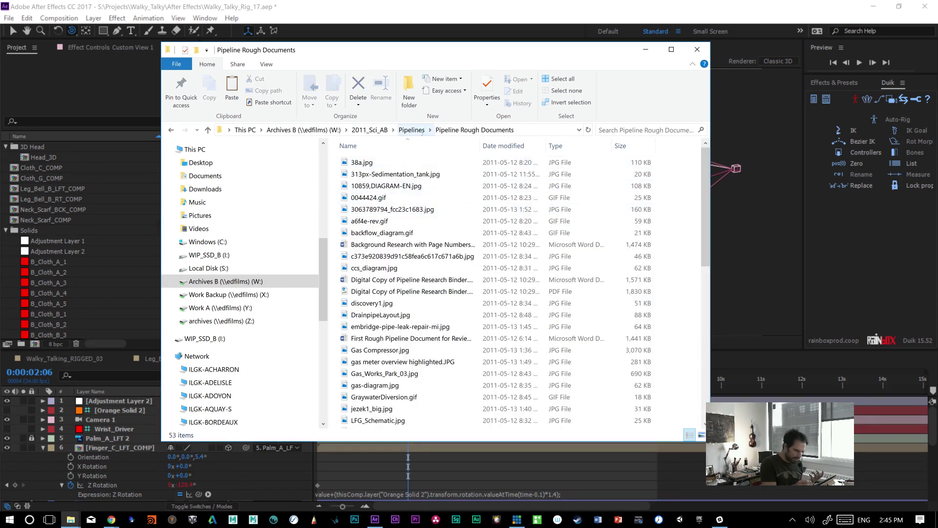
pyautogui.click(412, 130)
pyautogui.doubleClick(361, 162)
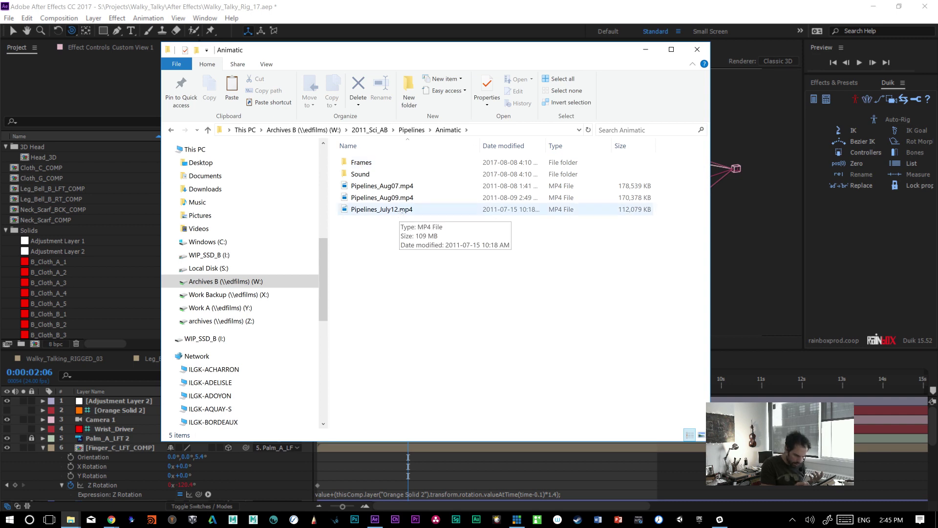
pyautogui.click(503, 146)
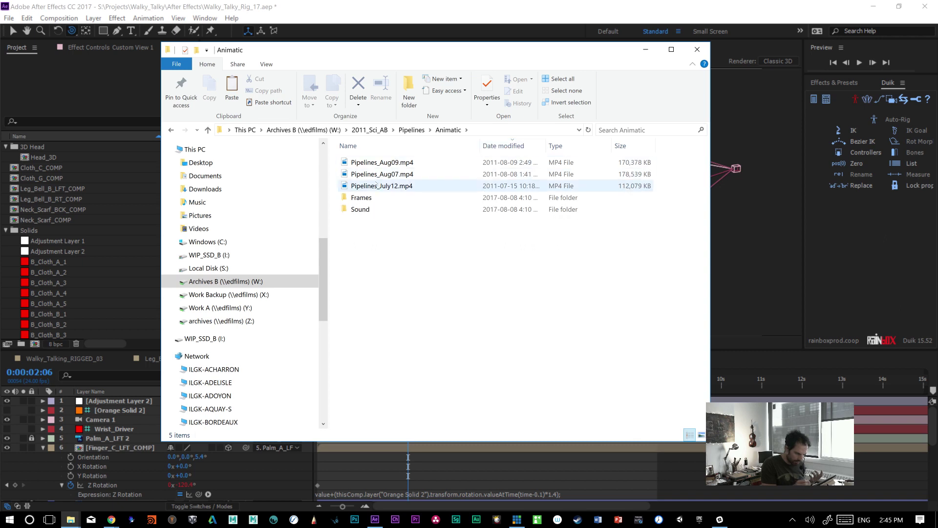
pyautogui.doubleClick(394, 166)
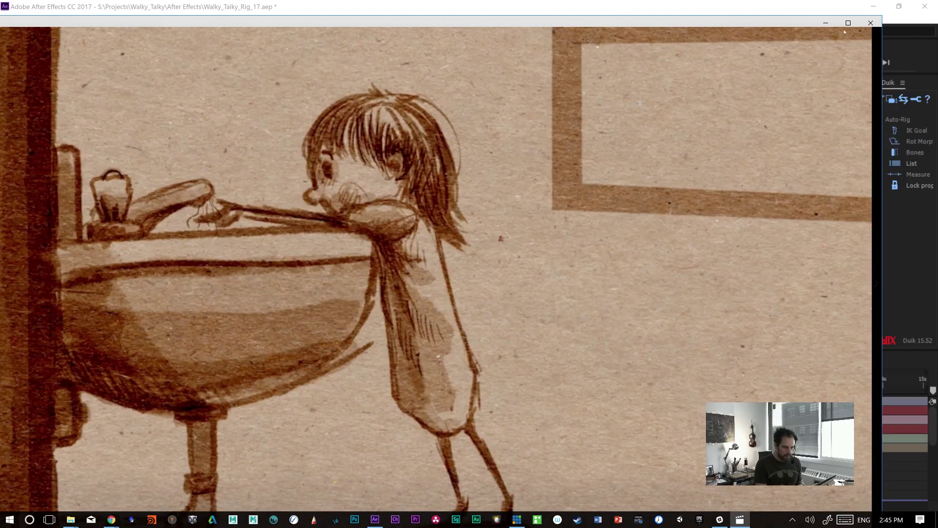
pyautogui.click(848, 23)
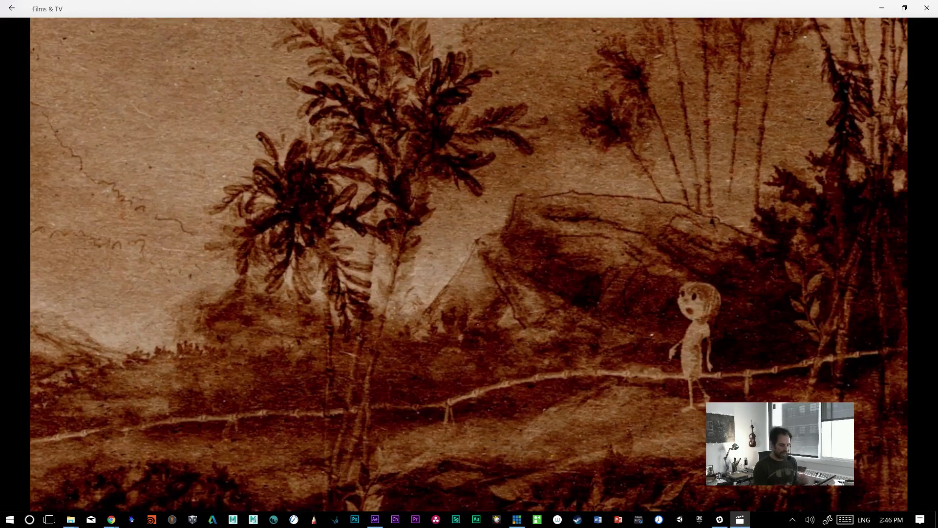
# - Skip forward through the Pipelines_Aug09 animatic to sample scenes from about 1:05 to beyond 2:22, and close the video
pyautogui.moveTo(592, 466)
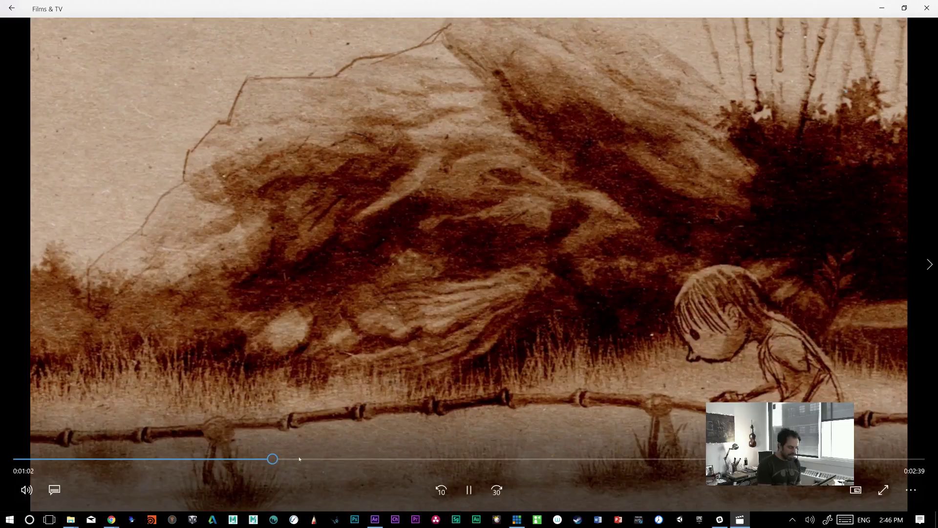
pyautogui.click(300, 459)
pyautogui.click(343, 462)
pyautogui.click(375, 460)
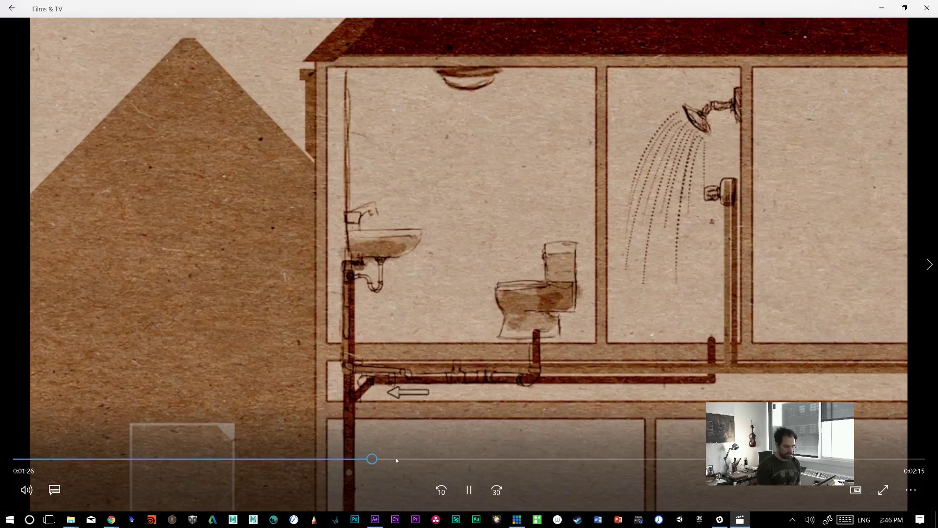
pyautogui.click(418, 460)
pyautogui.click(448, 459)
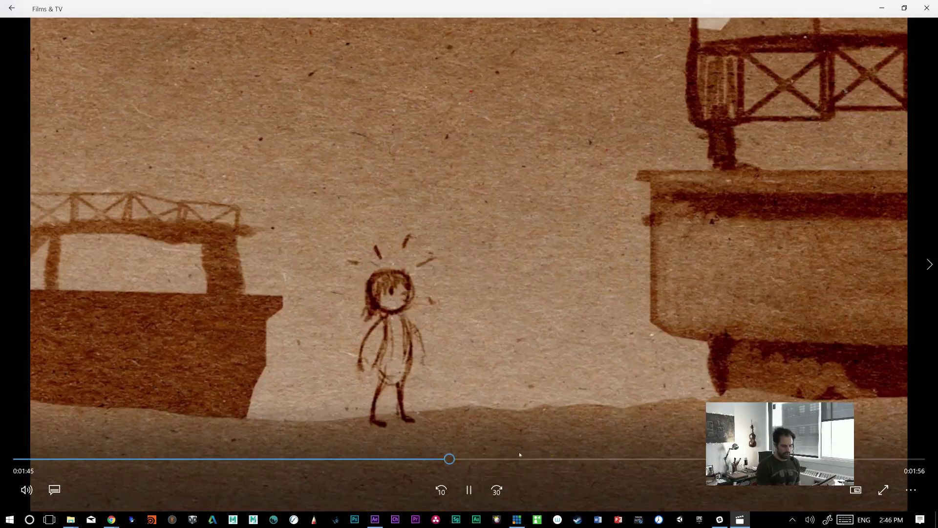
pyautogui.click(526, 459)
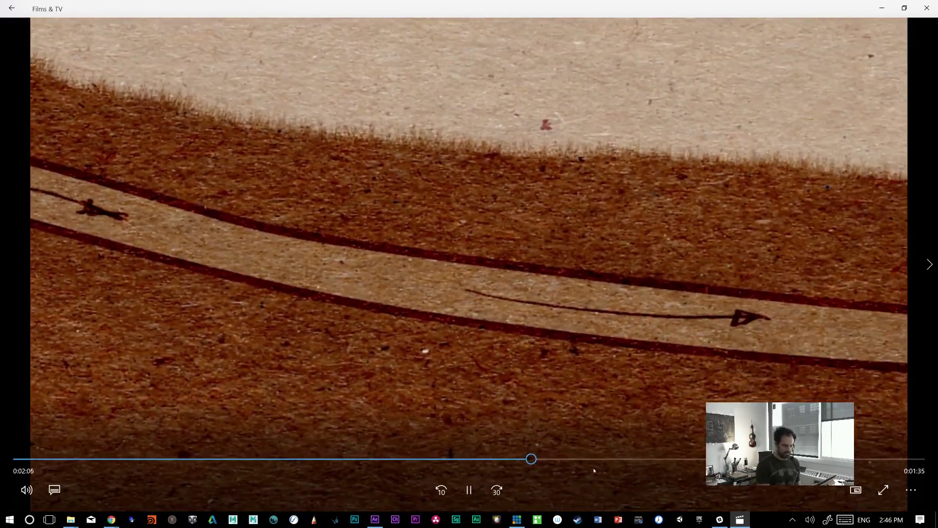
pyautogui.click(595, 459)
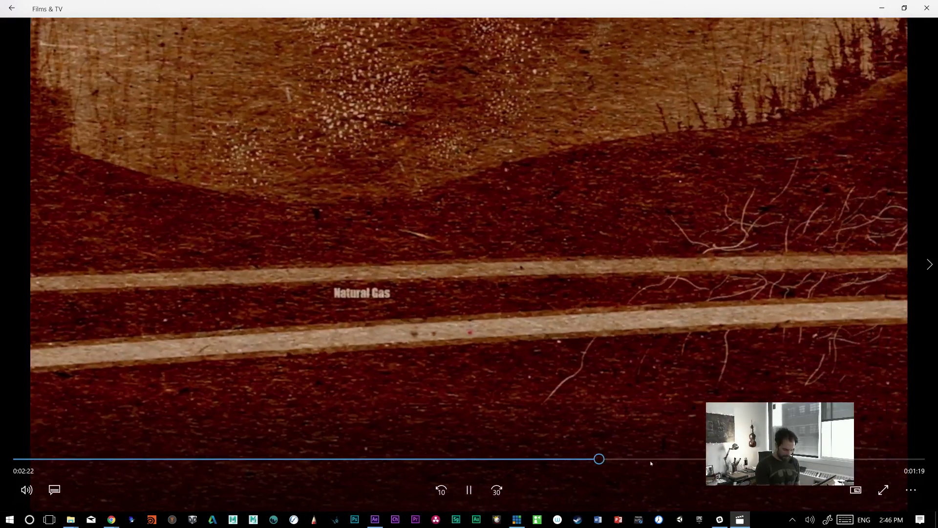
pyautogui.click(650, 459)
pyautogui.click(637, 459)
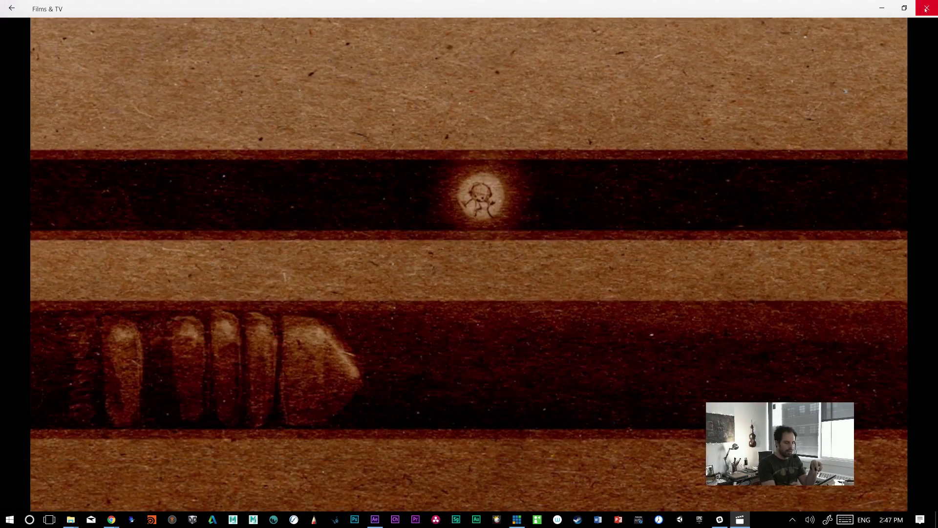
pyautogui.click(927, 8)
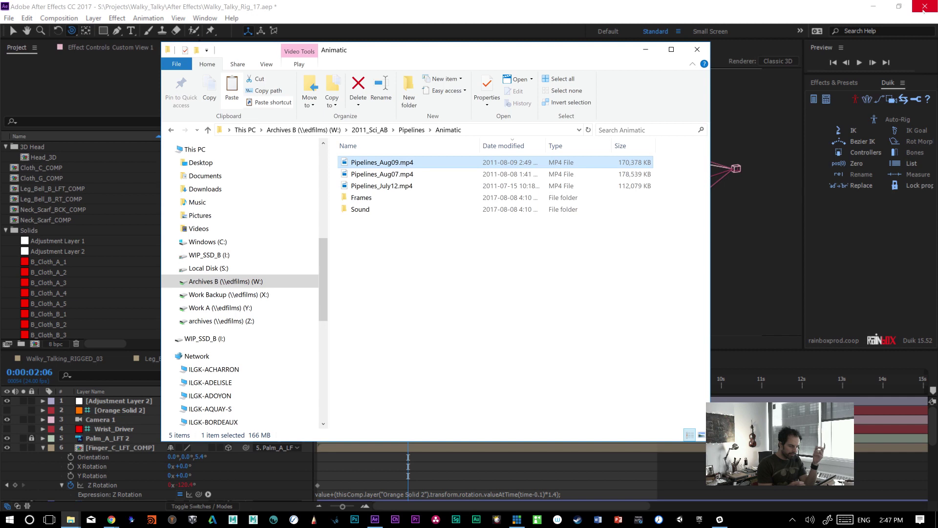
# - Go back up from the Pipelines Animatic folder to This PC and open the archives (Z:) drive
pyautogui.click(410, 131)
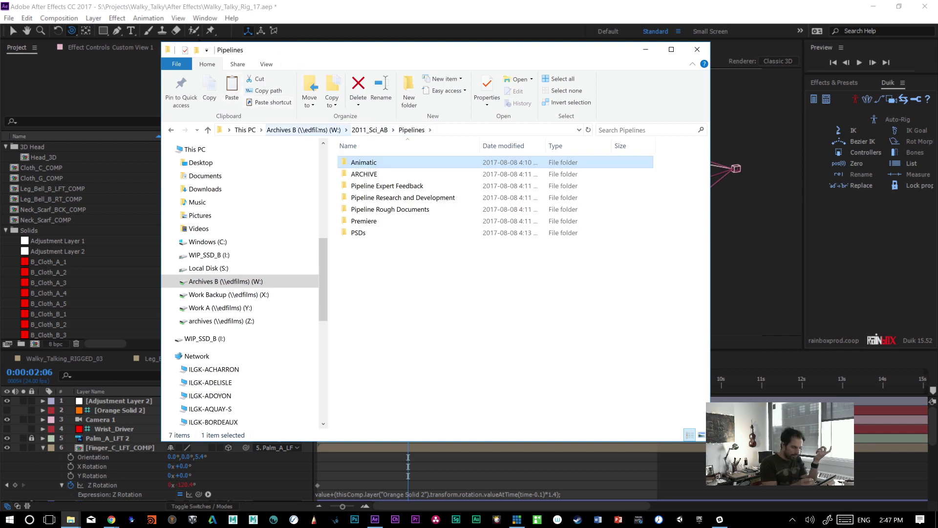
pyautogui.click(317, 130)
pyautogui.click(277, 130)
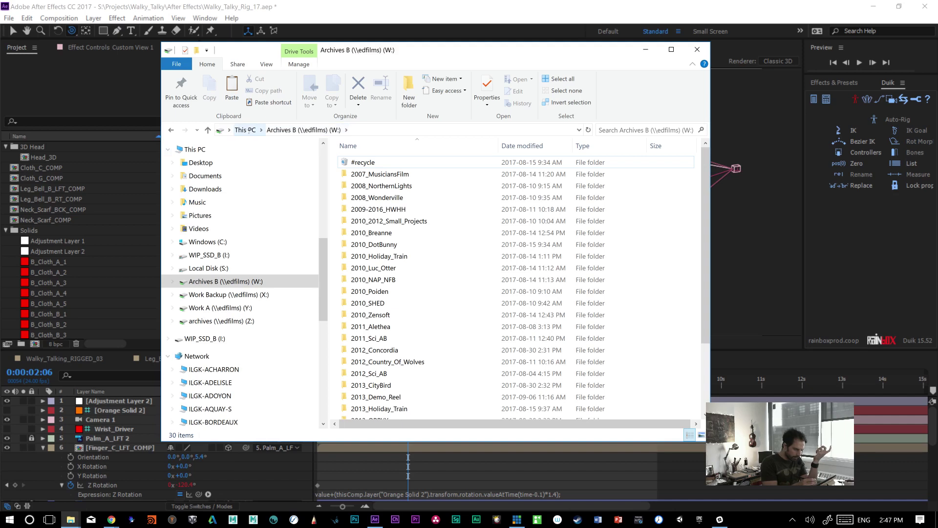
pyautogui.click(248, 131)
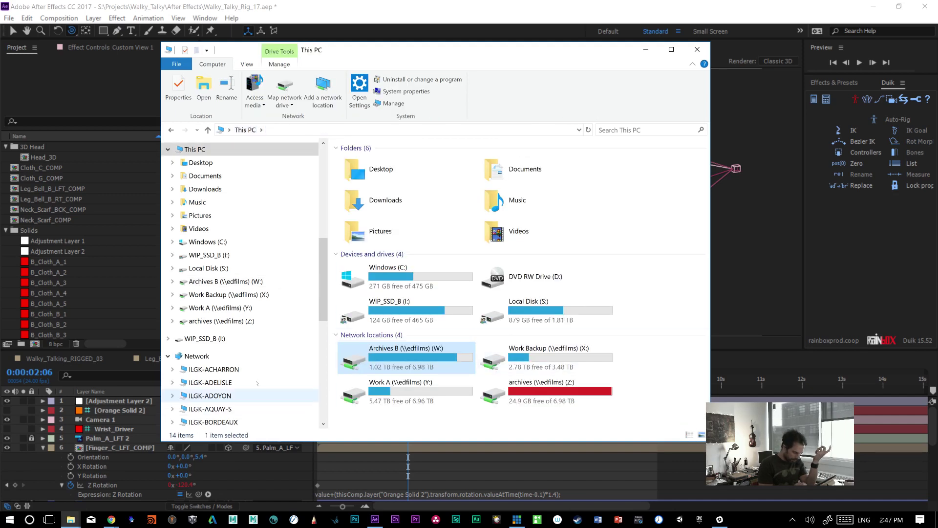
pyautogui.click(224, 321)
pyautogui.moveTo(707, 268)
pyautogui.mouseDown()
pyautogui.moveTo(707, 315)
pyautogui.moveTo(711, 273)
pyautogui.mouseUp()
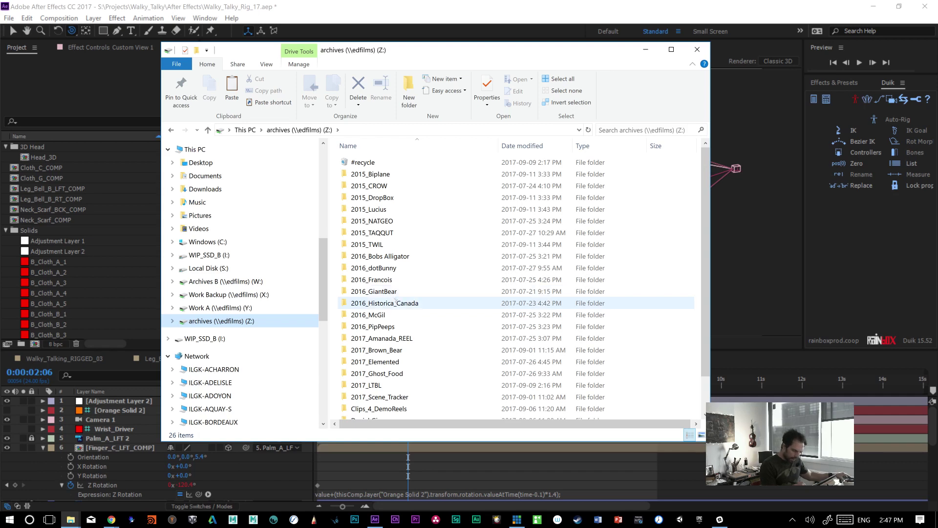
# - Play Animatic_OCT_Draft_02.mp4 from the Outputs folder in the 2016_GiantBear project's Animatic folder
pyautogui.doubleClick(391, 292)
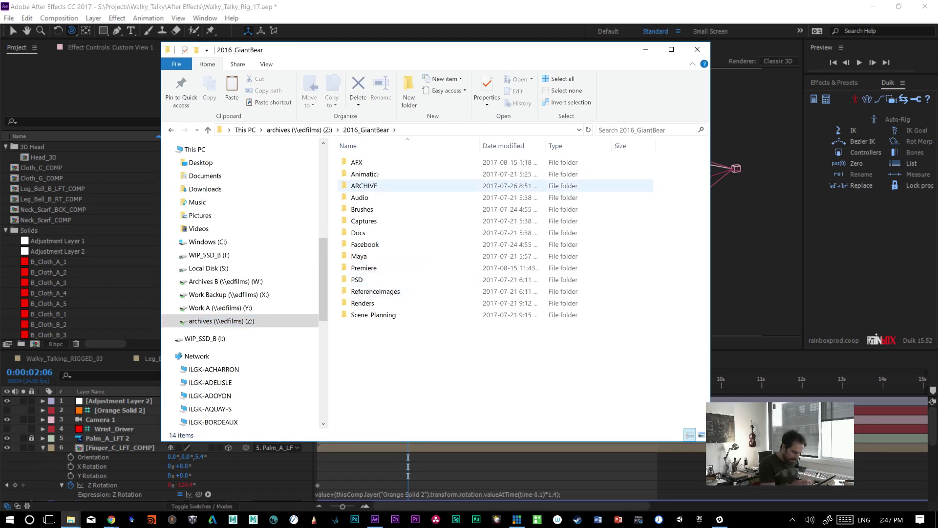
pyautogui.doubleClick(378, 174)
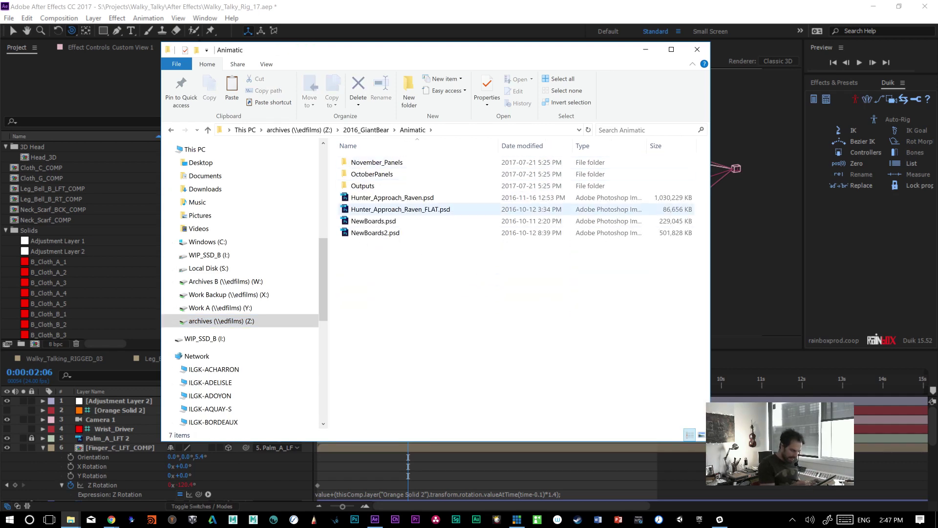
pyautogui.doubleClick(379, 185)
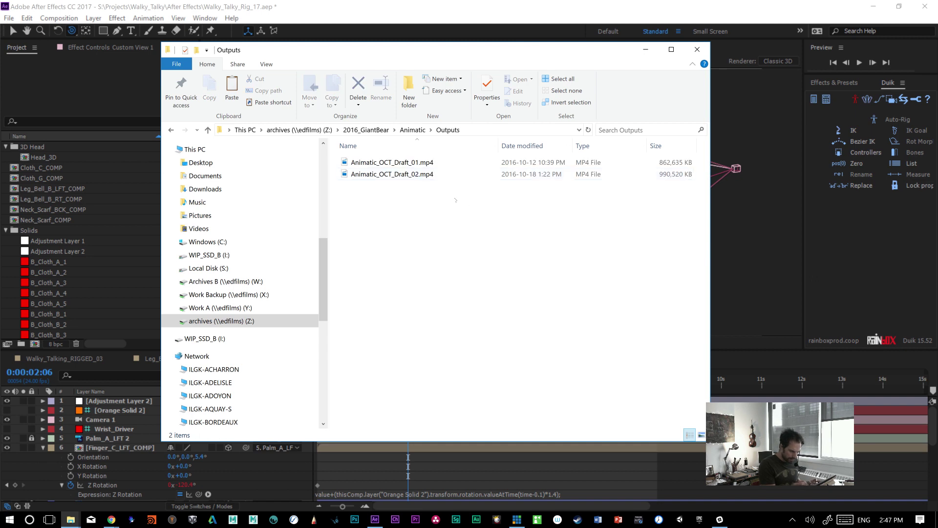
pyautogui.doubleClick(379, 177)
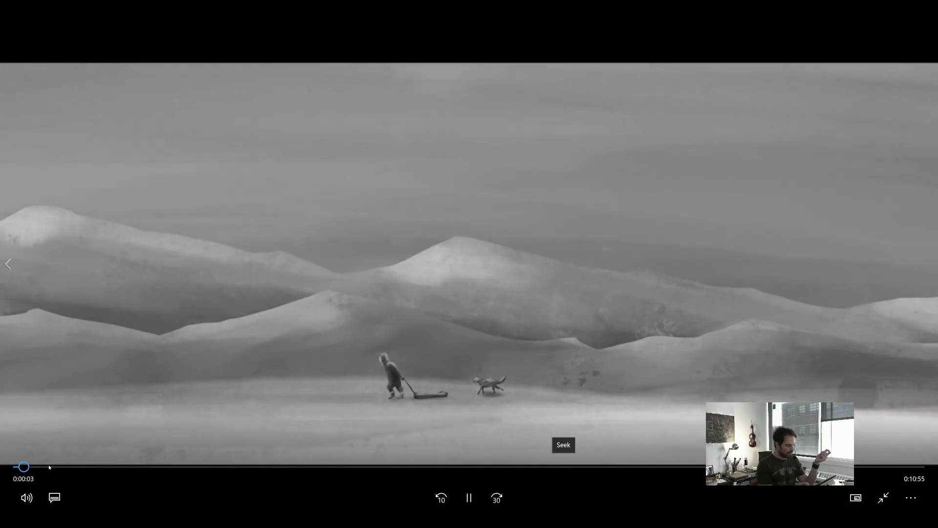
# - Skip forward through the GiantBear animatic to sample scenes up to about 3:39
pyautogui.click(49, 466)
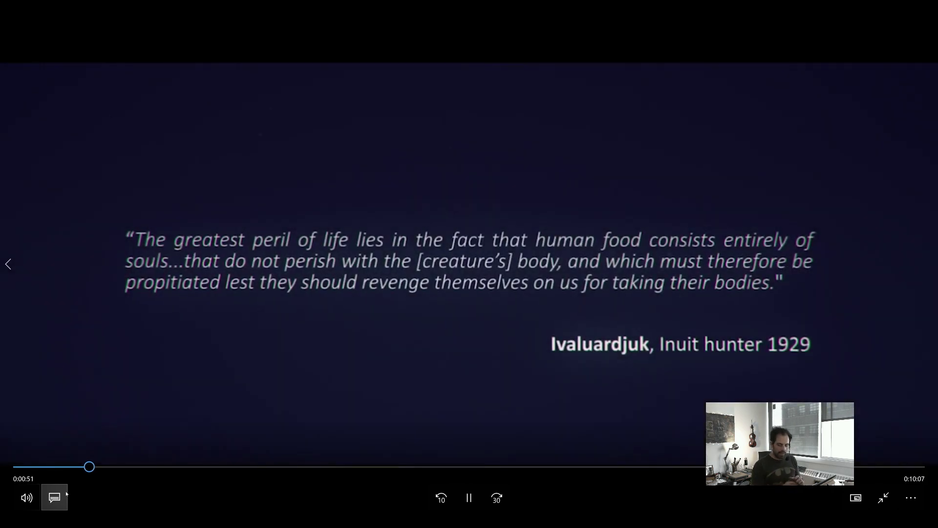
pyautogui.moveTo(250, 467)
pyautogui.mouseDown()
pyautogui.moveTo(376, 467)
pyautogui.moveTo(268, 468)
pyautogui.mouseUp()
pyautogui.click(282, 467)
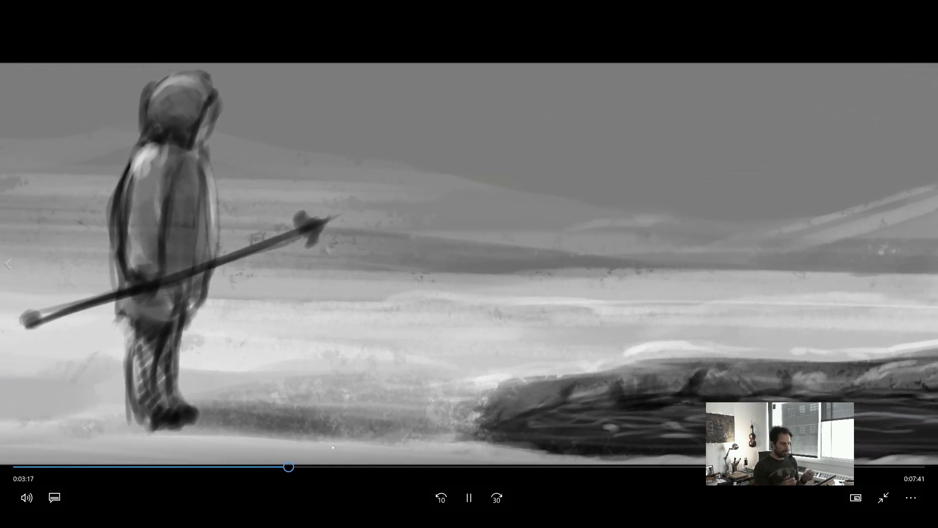
pyautogui.click(302, 467)
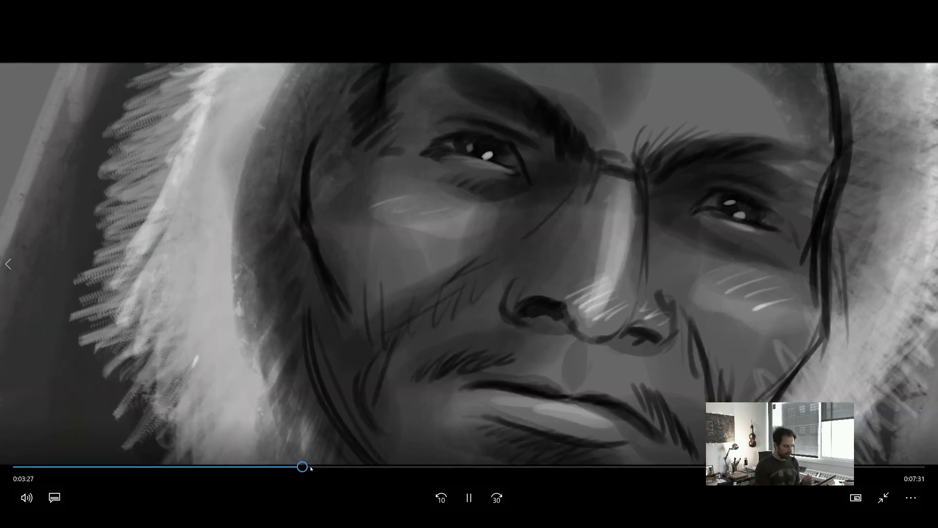
pyautogui.click(315, 467)
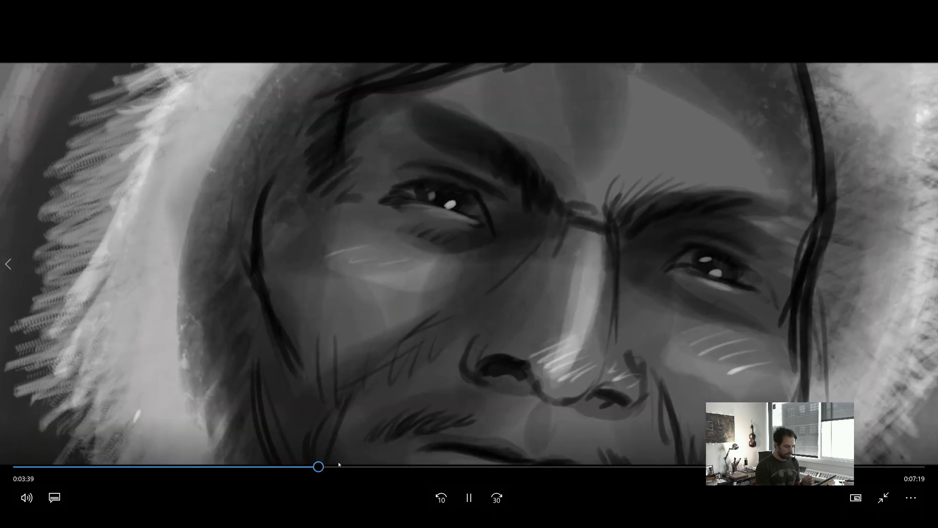
# - Sample the animatic's scenes around 4:08 to 4:18 and from about 7:48 onward, and close the video player
pyautogui.click(365, 466)
pyautogui.click(371, 466)
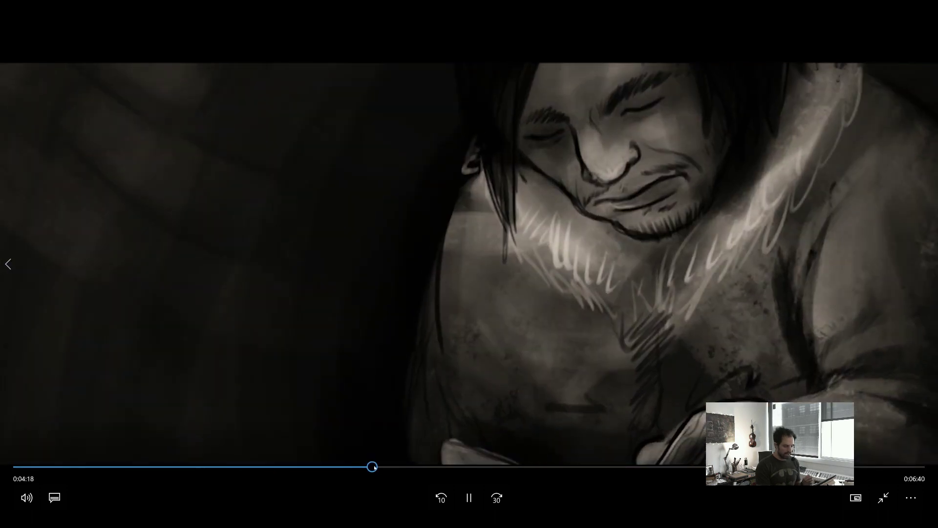
pyautogui.click(333, 466)
pyautogui.click(358, 467)
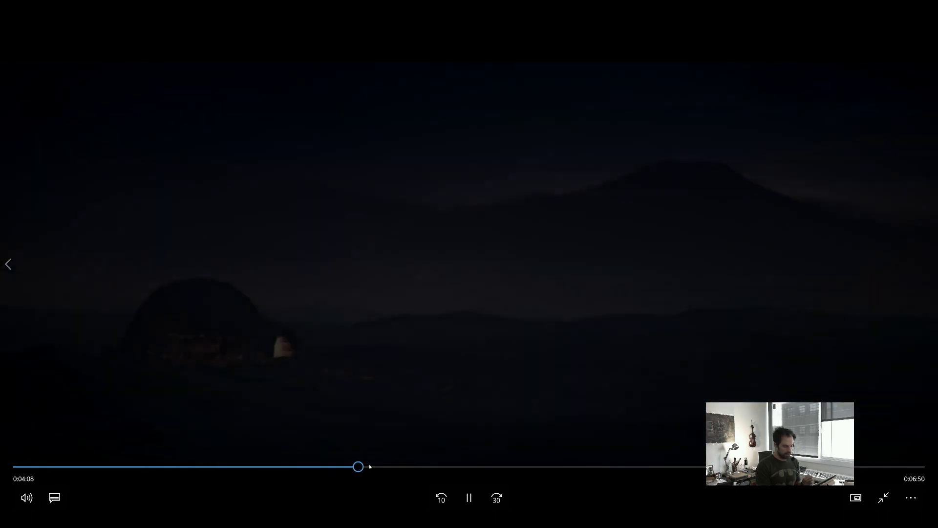
pyautogui.moveTo(367, 468); pyautogui.dragTo(657, 466)
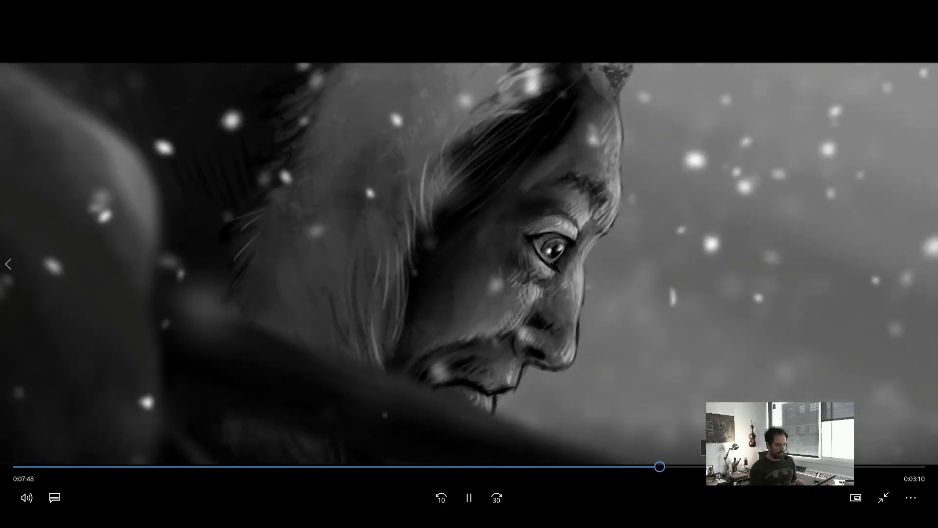
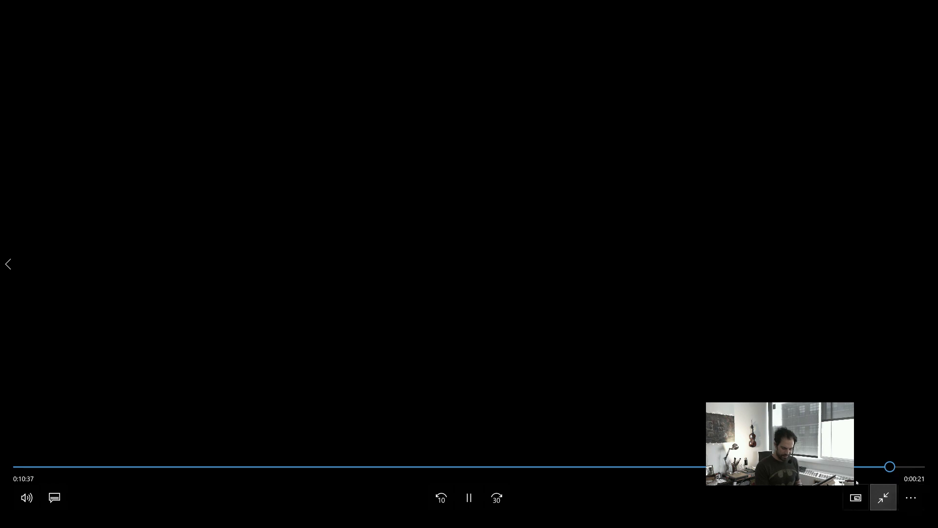
pyautogui.click(883, 498)
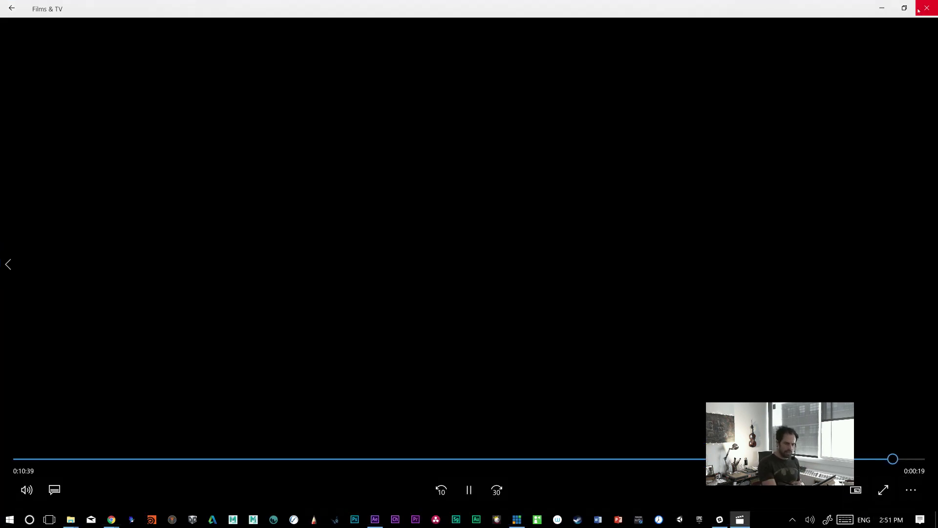
pyautogui.click(922, 8)
# - Back in After Effects, open the Walky_Talking_RIGGED_03 composition and preview the full character animation
pyautogui.click(568, 15)
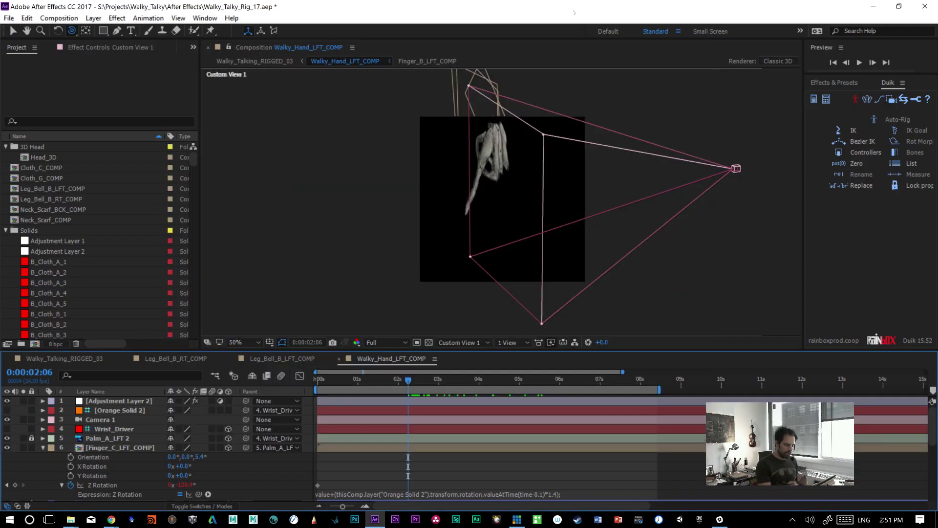
pyautogui.click(68, 361)
pyautogui.press('space')
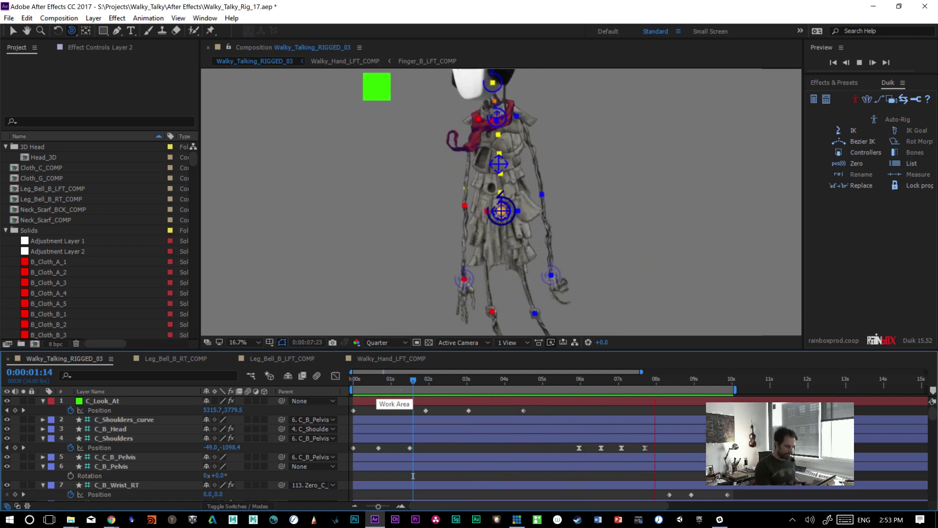
pyautogui.press('space')
# - View the full layer stack in an enlarged timeline, and preview the rigged character in a maximized composition viewer
pyautogui.press('`')
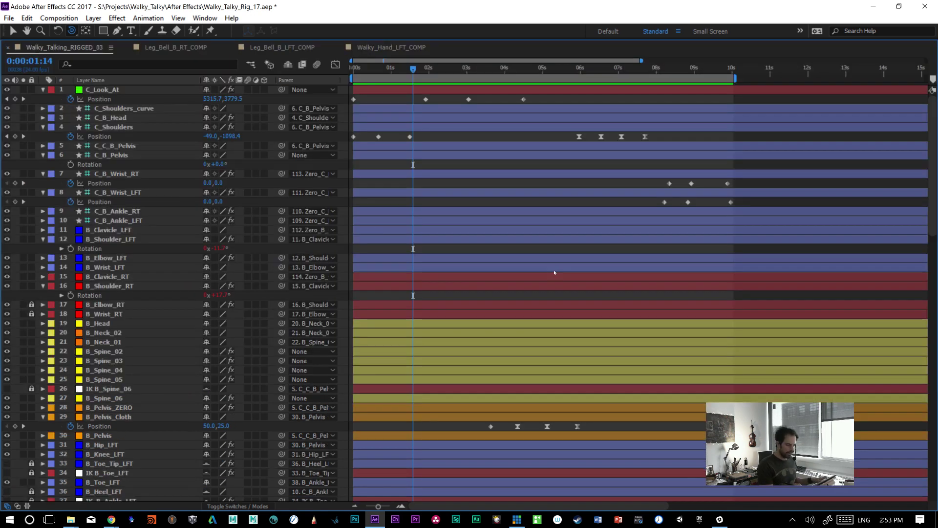
pyautogui.press('`')
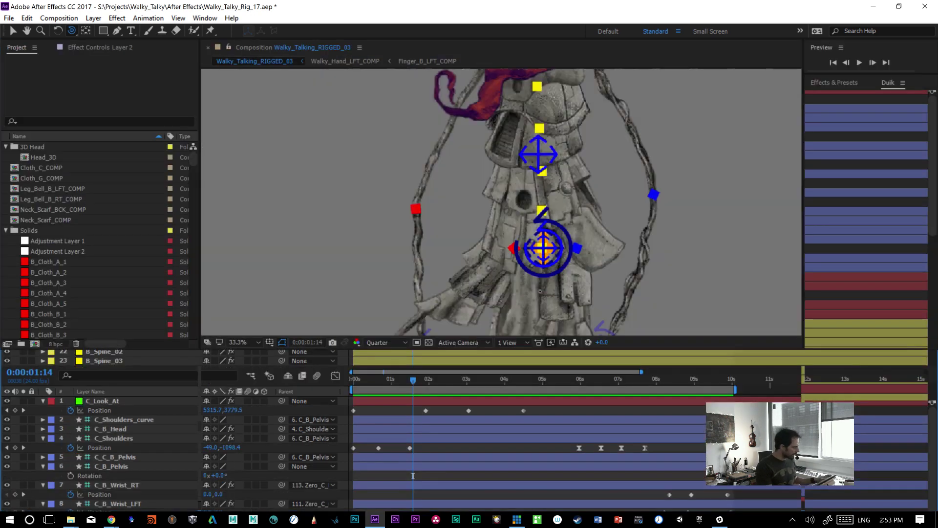
pyautogui.press('`')
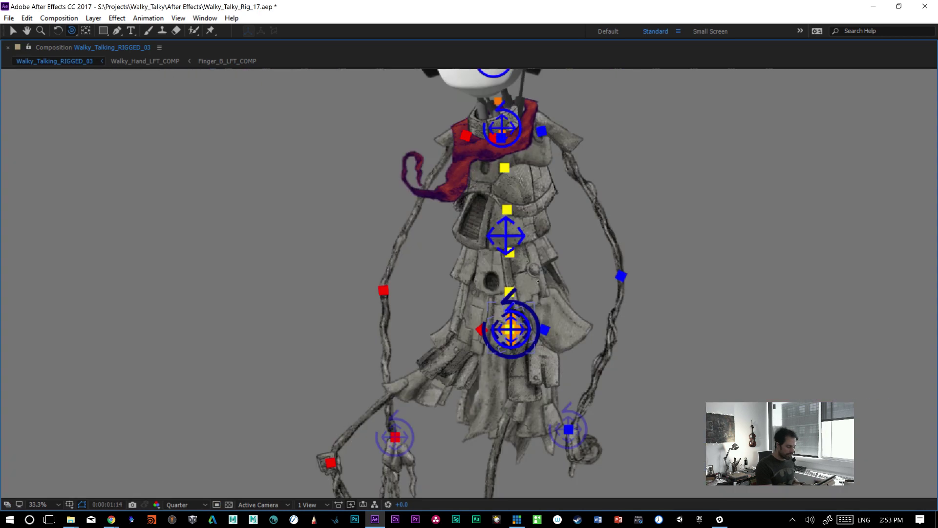
pyautogui.press('space')
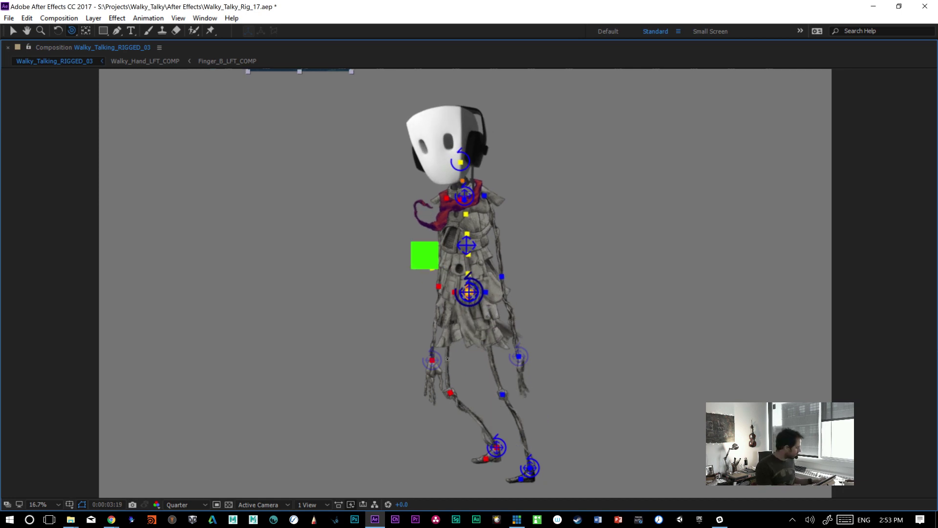
pyautogui.press('`')
# - Reveal the B_Hip_LFT layer's rotation and scrub from 0:00:03:19 to 0:00:07:01 to examine how the leg rig drives it
pyautogui.moveTo(931, 415); pyautogui.dragTo(927, 437)
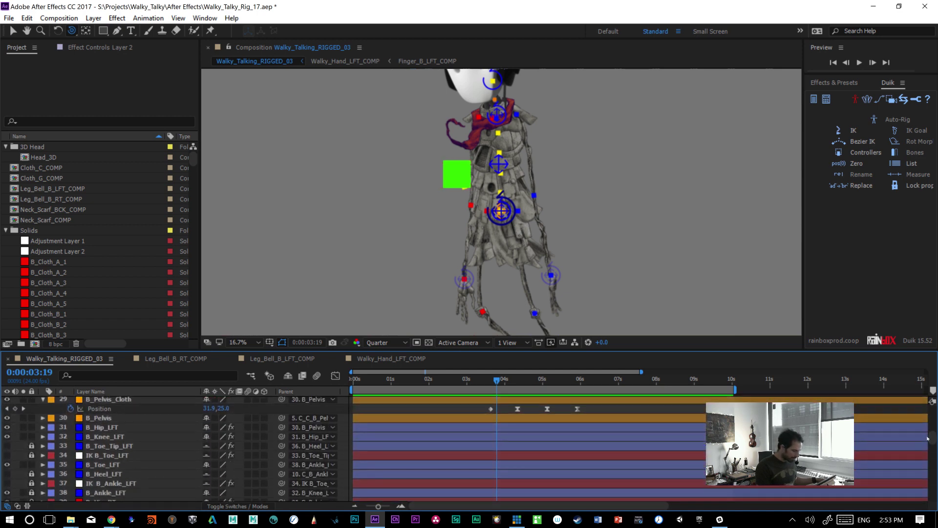
pyautogui.click(104, 428)
pyautogui.press('r')
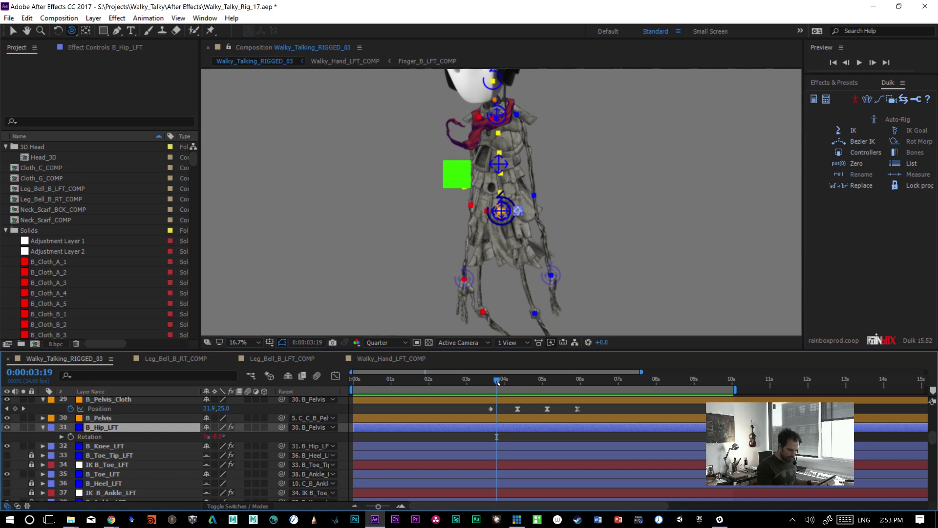
pyautogui.click(528, 380)
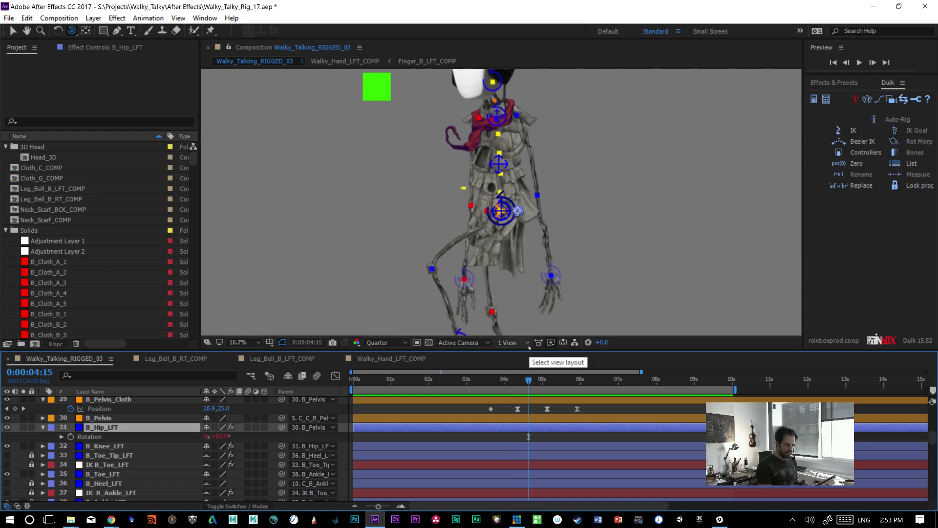
pyautogui.moveTo(564, 384); pyautogui.dragTo(604, 377)
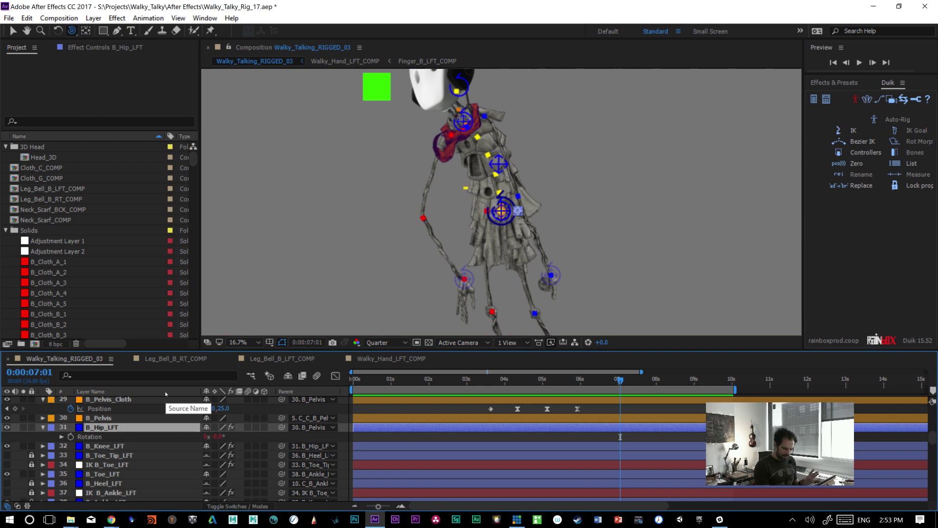
# - Look through the torso and accordion artwork layers, and preview the walking animation in the maximized viewer
pyautogui.scroll(3, 932, 435)
pyautogui.moveTo(932, 435); pyautogui.dragTo(929, 459)
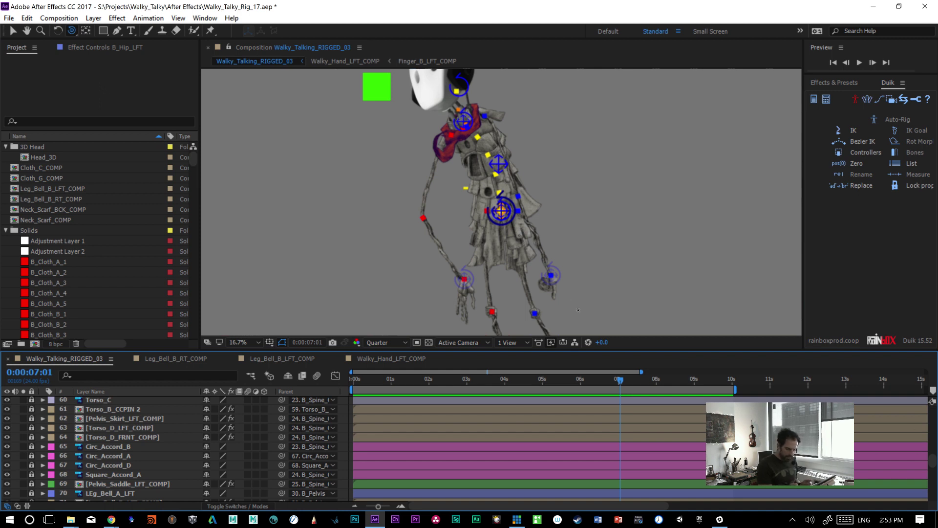
pyautogui.moveTo(377, 383); pyautogui.dragTo(421, 386)
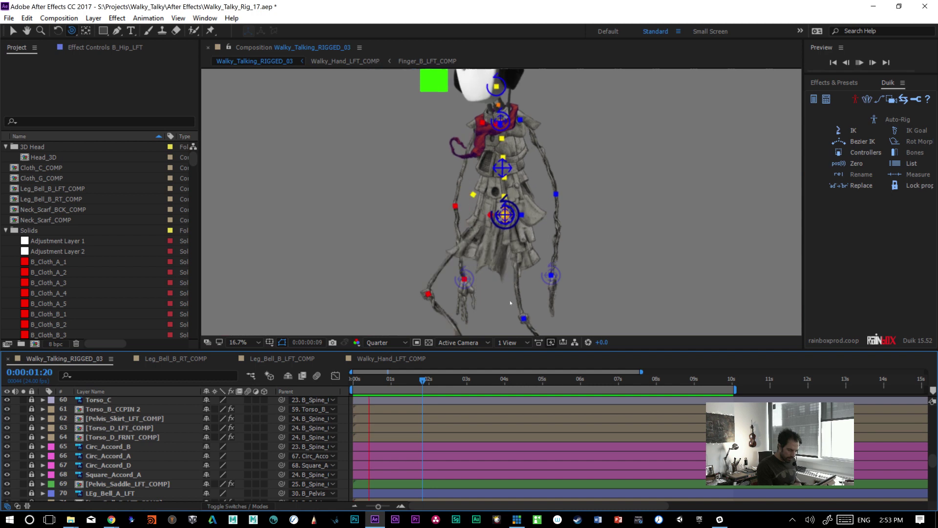
pyautogui.press('`')
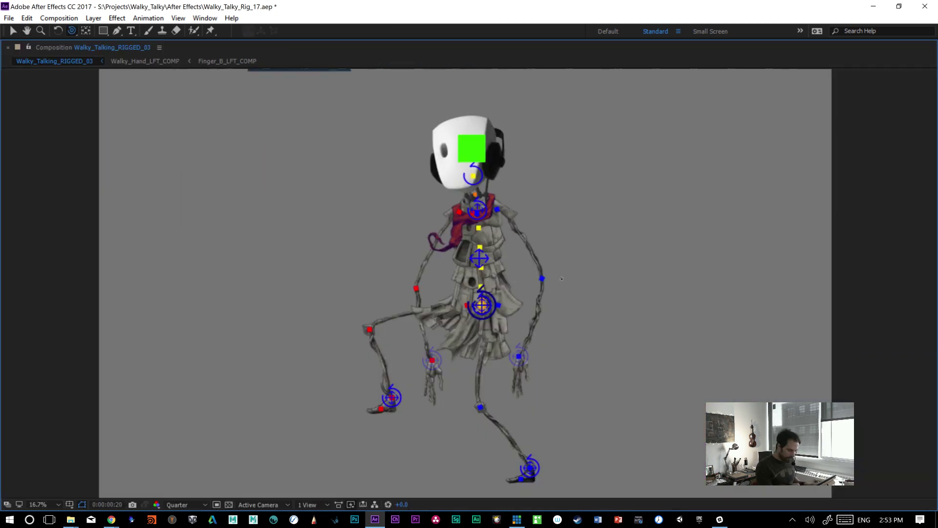
pyautogui.press('`')
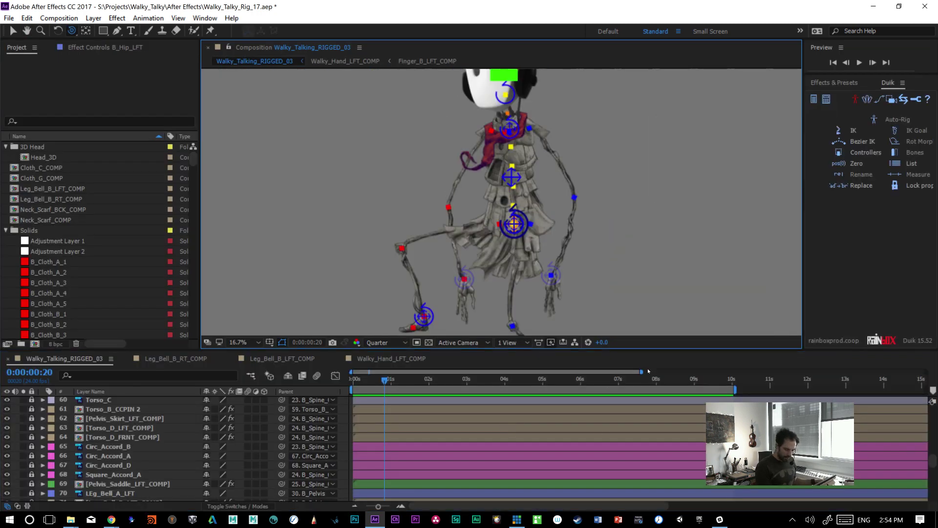
# - At 0:00:12:04, set the C_B_Wrist_RT controller's position to 0, 0
pyautogui.click(766, 382)
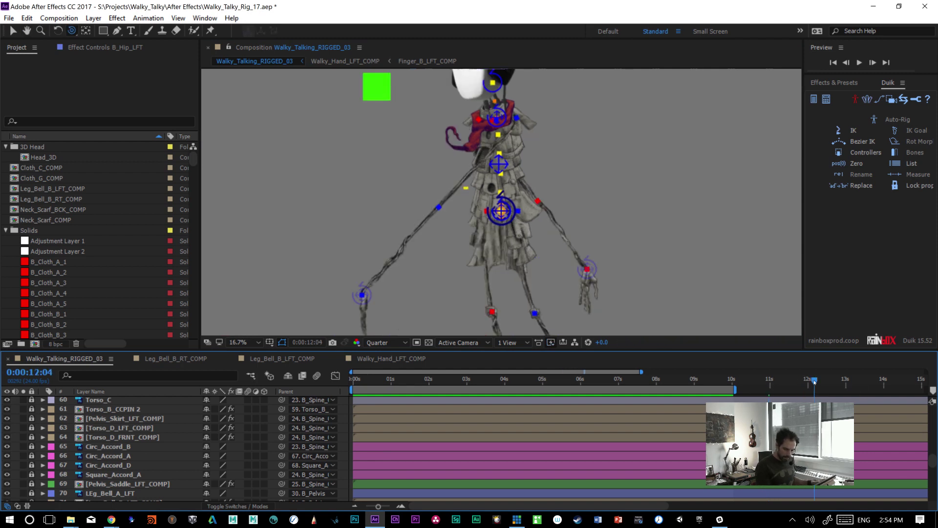
pyautogui.click(596, 270)
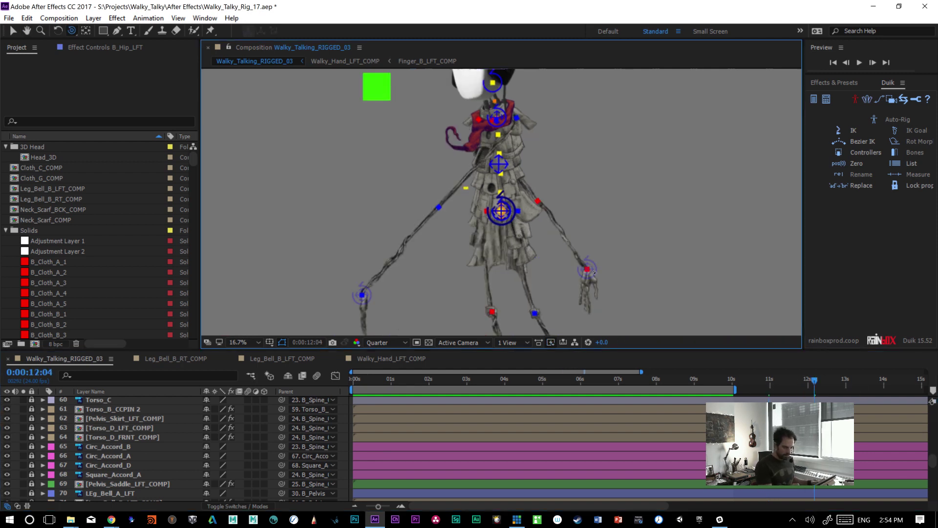
pyautogui.click(594, 274)
pyautogui.press('v')
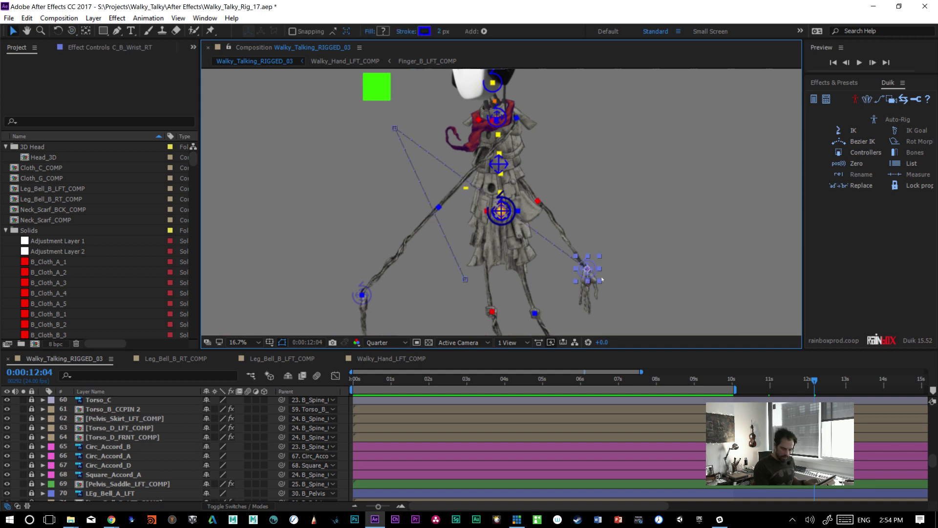
pyautogui.moveTo(932, 464); pyautogui.dragTo(929, 401)
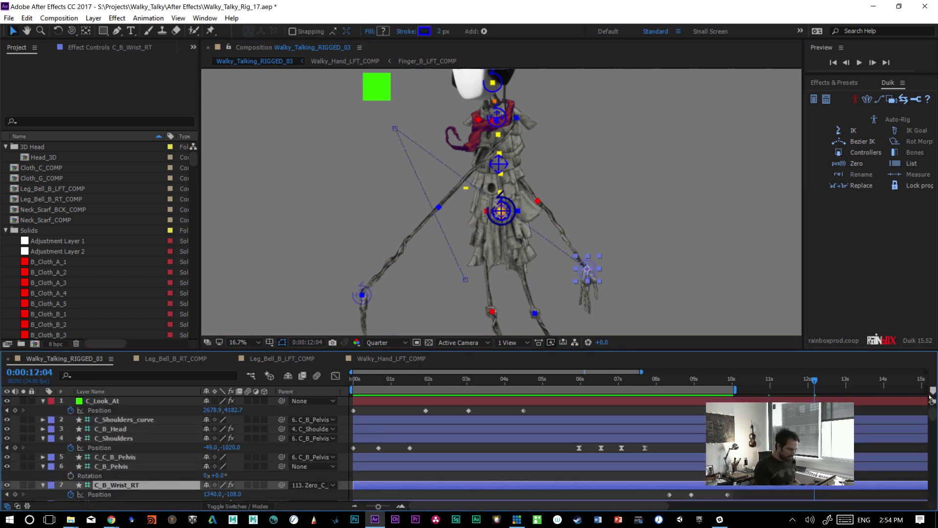
pyautogui.click(238, 493)
pyautogui.click(230, 494)
pyautogui.write('0')
pyautogui.press('Return')
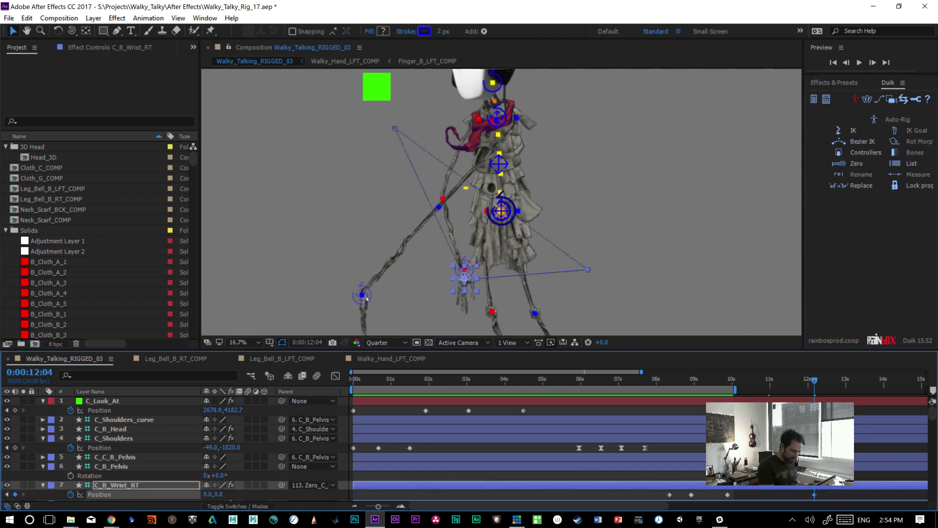
# - Set the C_B_Wrist_LFT controller's position to 0, 0 at the current frame and deselect all layers
pyautogui.click(366, 296)
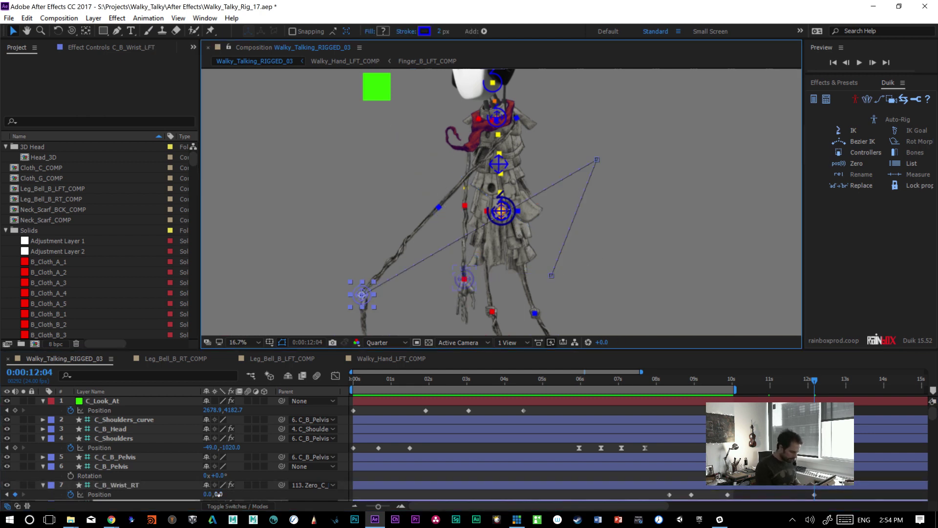
pyautogui.moveTo(931, 413); pyautogui.dragTo(932, 423)
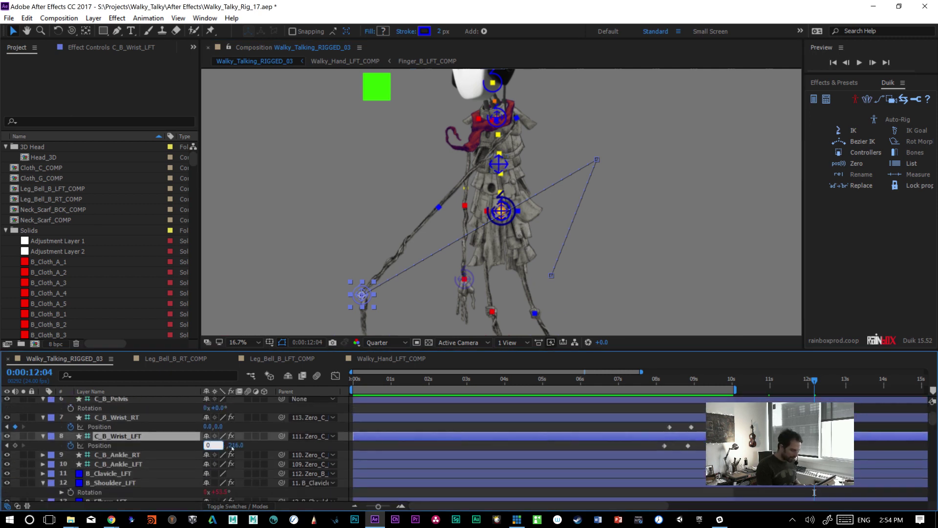
pyautogui.press('Tab')
pyautogui.write('0')
pyautogui.press('Return')
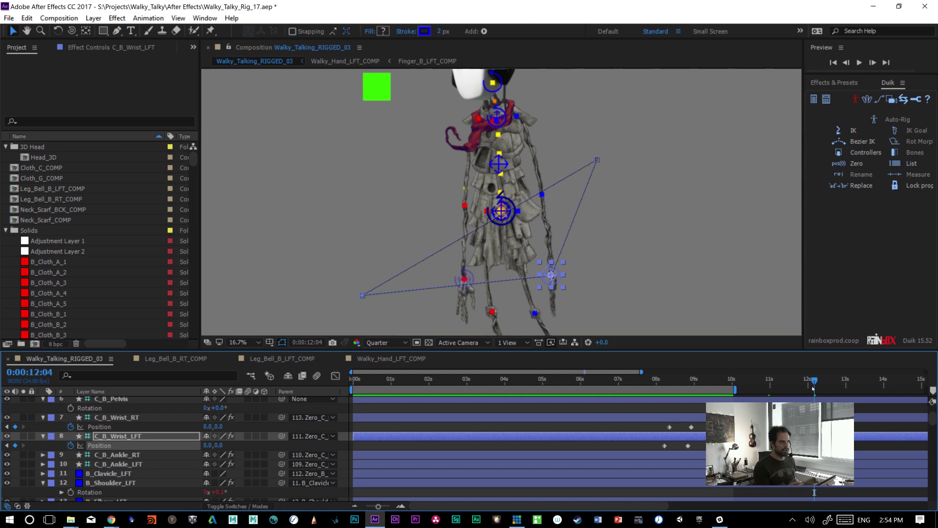
pyautogui.press('F2')
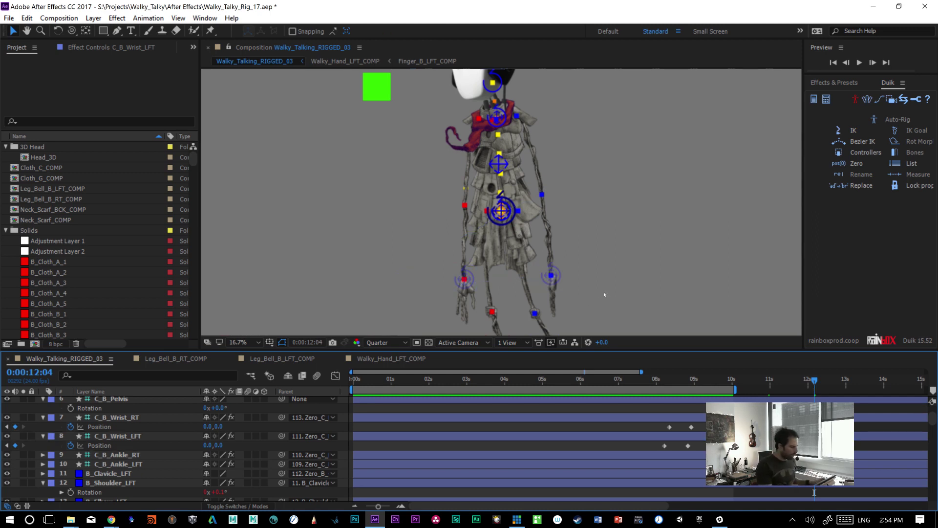
# - Try moving the C_B_Ankle_LFT controller up and inward toward the other leg, and undo the move
pyautogui.press('h')
pyautogui.moveTo(581, 286); pyautogui.dragTo(608, 199)
pyautogui.press('v')
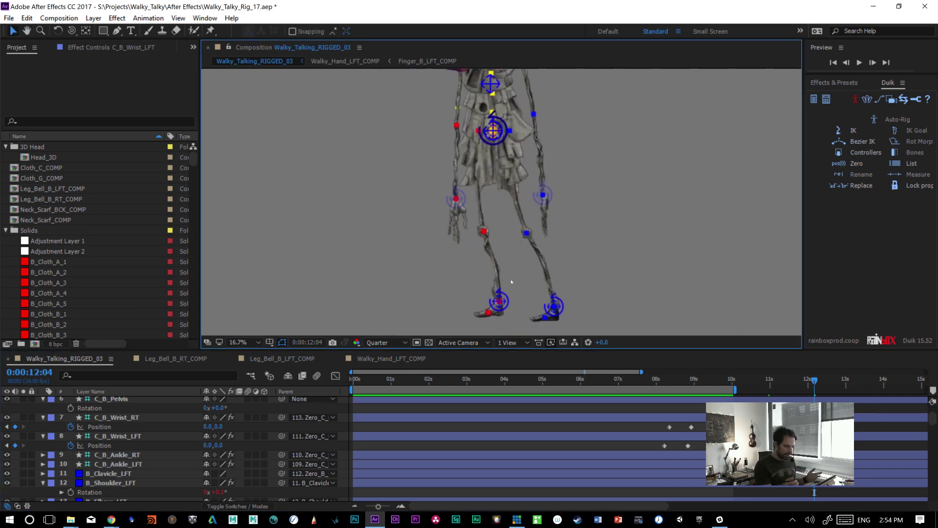
pyautogui.press('.')
pyautogui.press('.')
pyautogui.press('space')
pyautogui.moveTo(631, 241); pyautogui.dragTo(611, 325)
pyautogui.press(',')
pyautogui.press('space')
pyautogui.moveTo(597, 281); pyautogui.dragTo(568, 251)
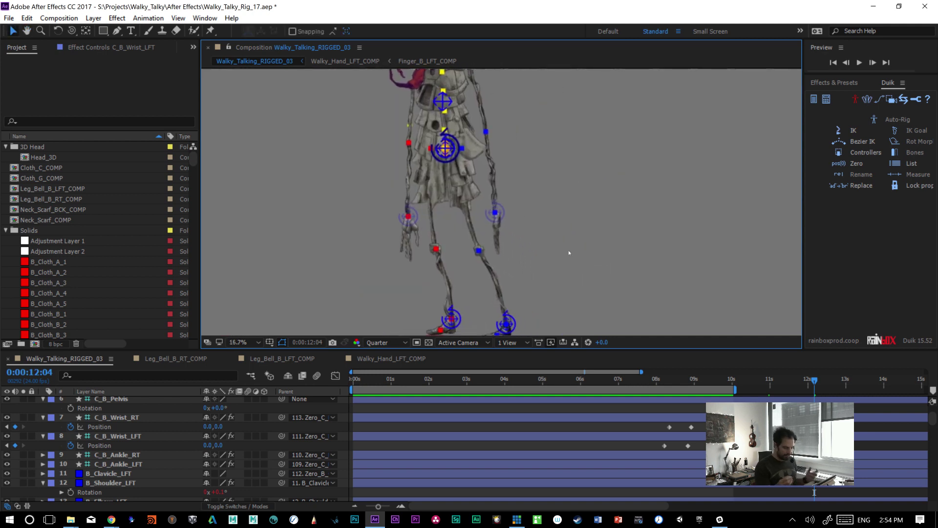
pyautogui.click(508, 323)
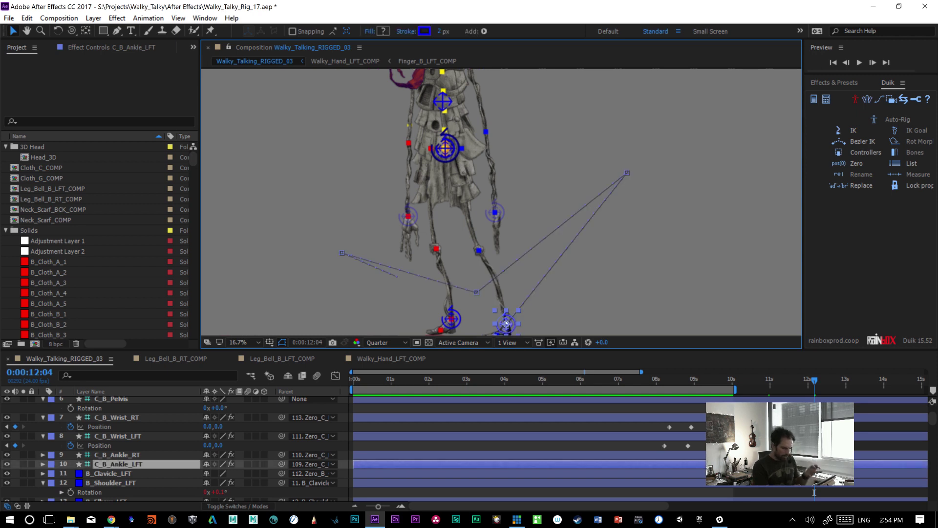
pyautogui.moveTo(512, 323); pyautogui.dragTo(493, 311)
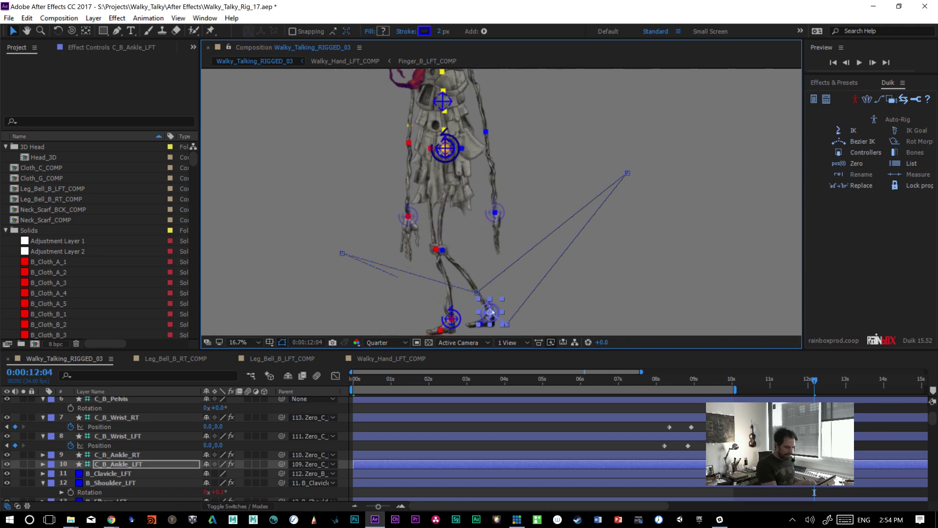
pyautogui.hotkey('ctrl', 'z')
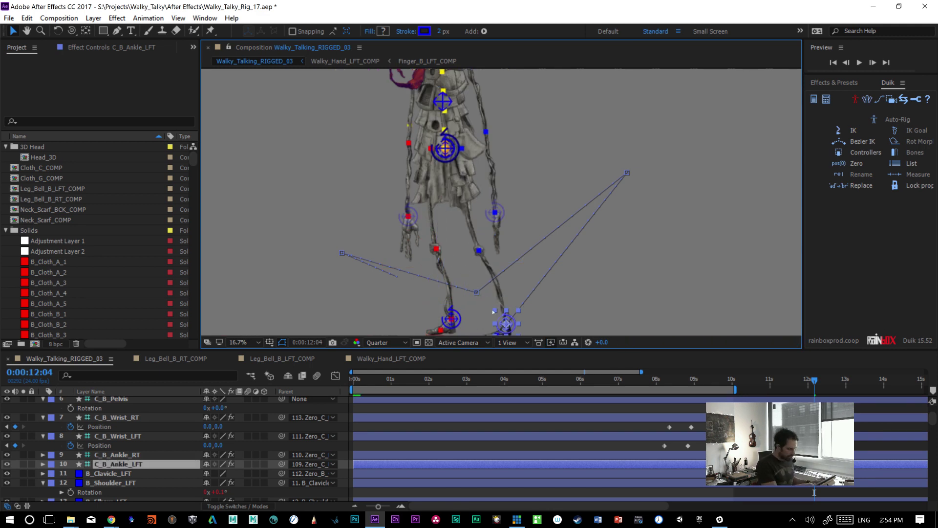
# - Nudge the C_B_Ankle_LFT controller up and down in small increments to test how the knee bends
pyautogui.hotkey('ctrl', 'shift', 'z')
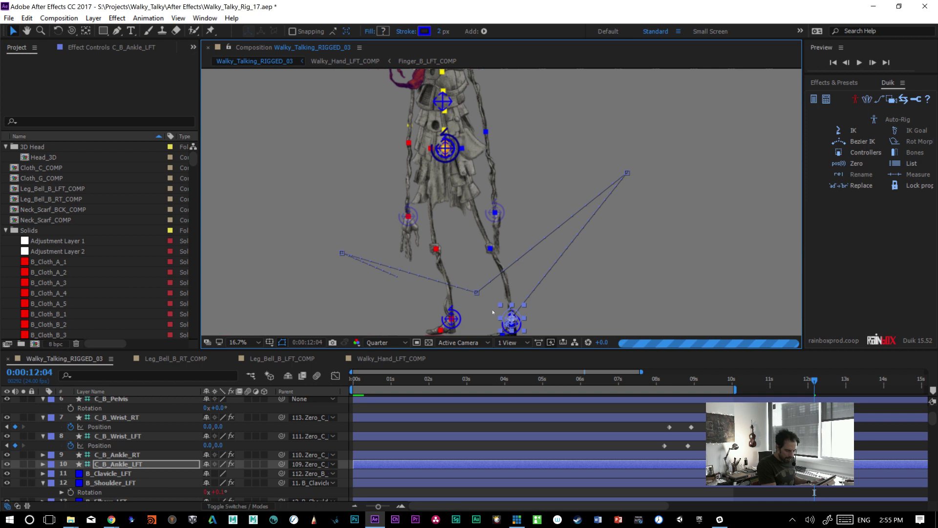
pyautogui.hotkey('ctrl', 'shift', 'z')
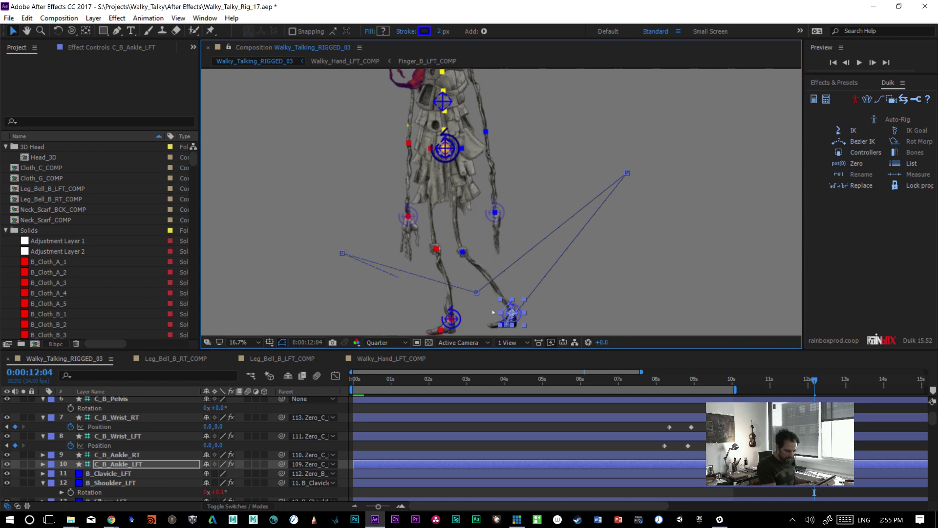
pyautogui.hotkey('ctrl', 'z')
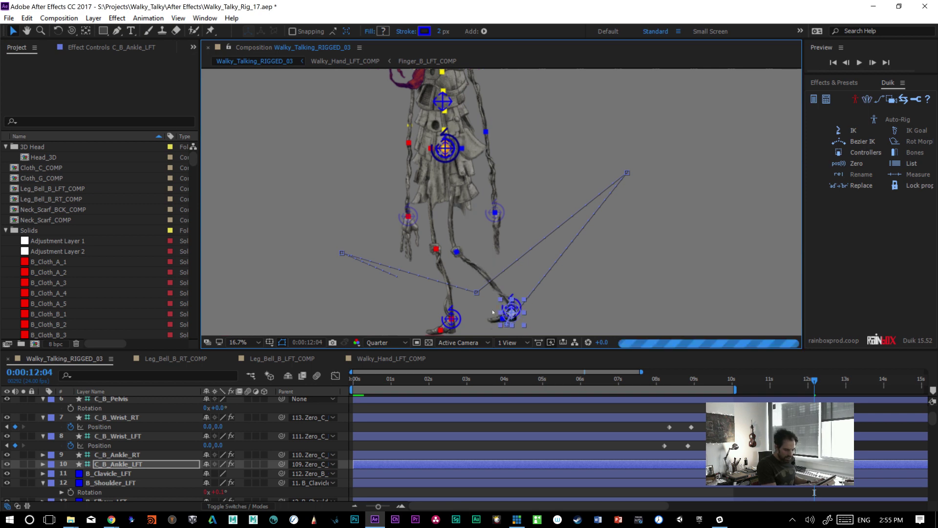
pyautogui.hotkey('ctrl', 'shift', 'z')
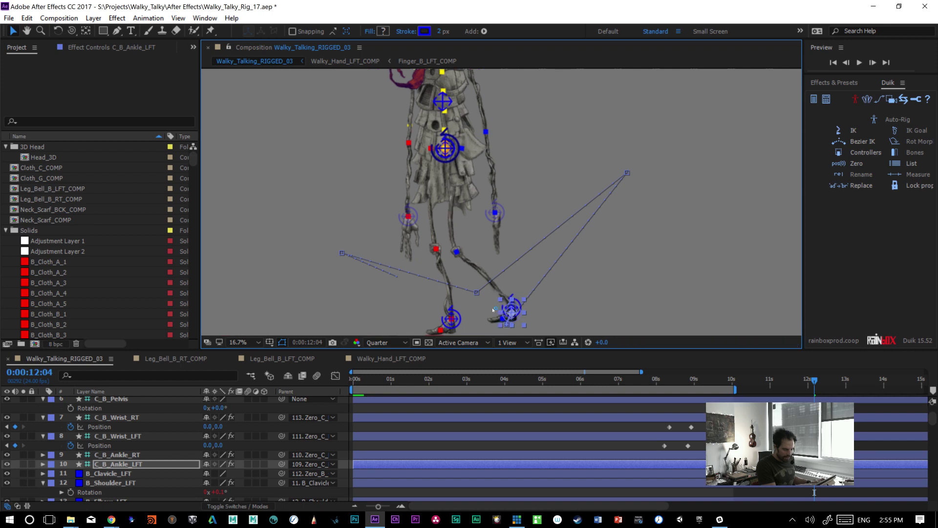
pyautogui.hotkey('ctrl', 'z')
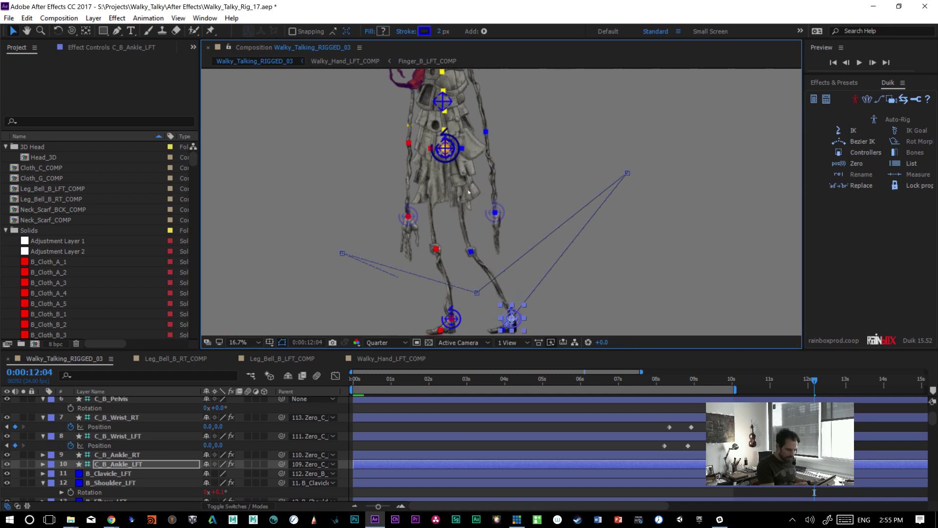
# - Solo the left leg artwork layers Leg_Bell_B_LFT_COMP, Leg_LFT_B, Knee_A, Knee_B and LEg_Bell_A_LFT
pyautogui.scroll(-5, 930, 437)
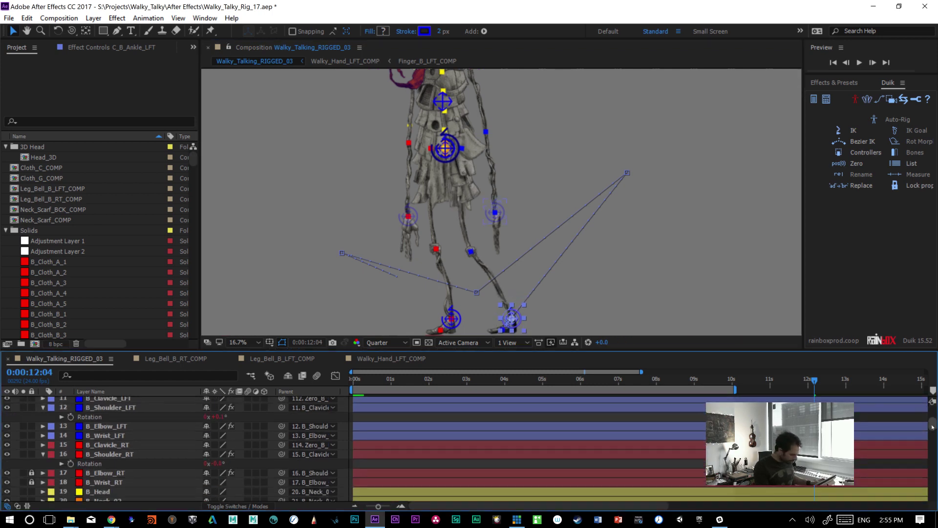
pyautogui.scroll(-7, 931, 437)
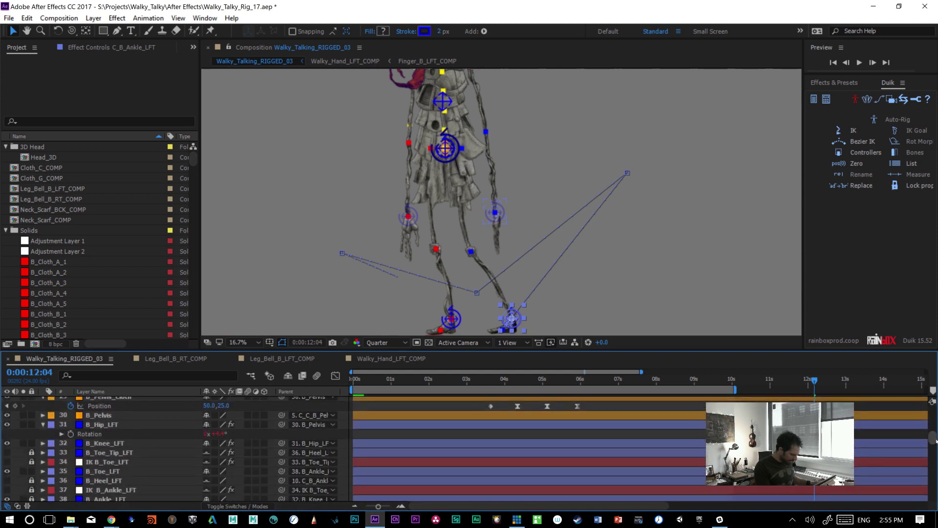
pyautogui.scroll(-2, 931, 401)
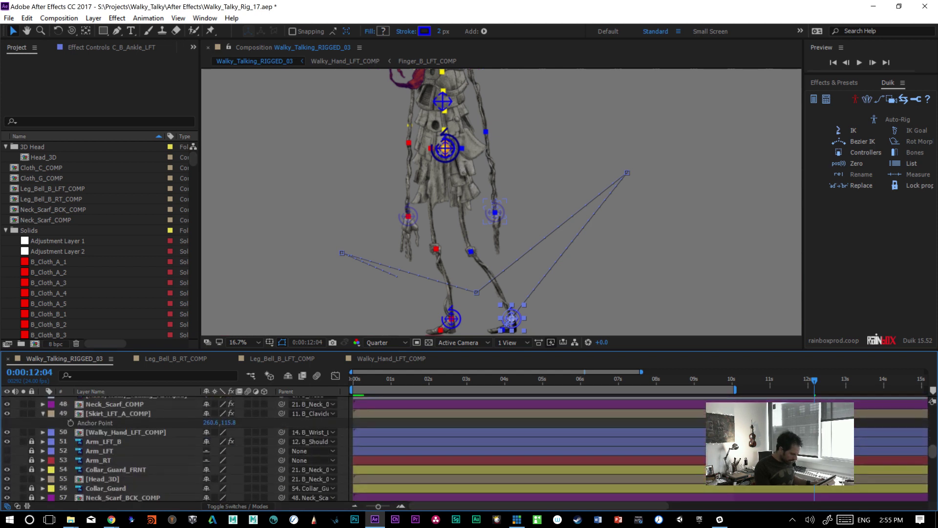
pyautogui.scroll(-5, 932, 401)
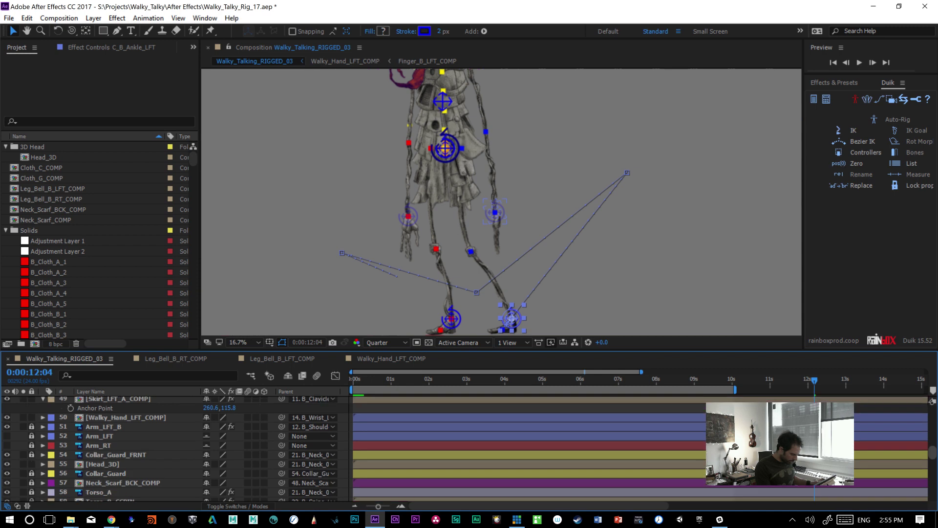
pyautogui.scroll(-3, 932, 401)
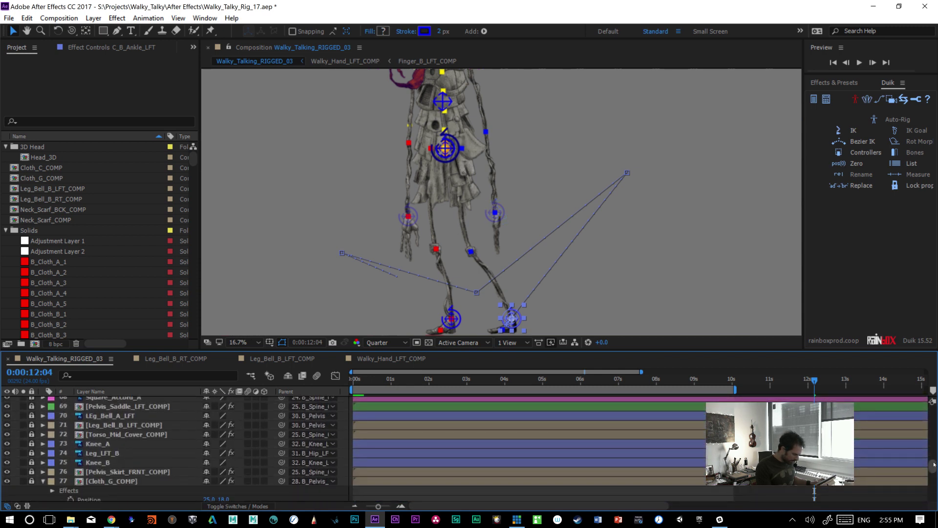
pyautogui.click(22, 425)
pyautogui.click(23, 433)
pyautogui.click(23, 434)
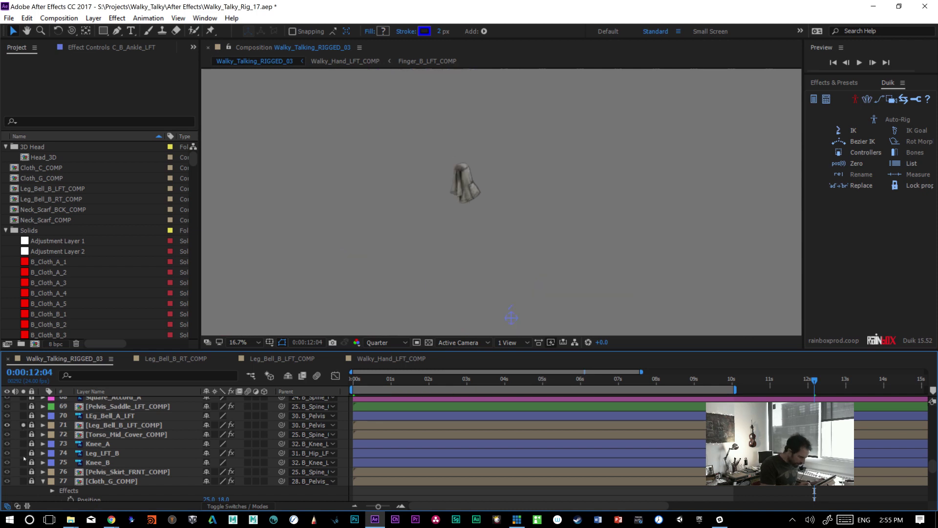
pyautogui.click(23, 452)
pyautogui.click(23, 443)
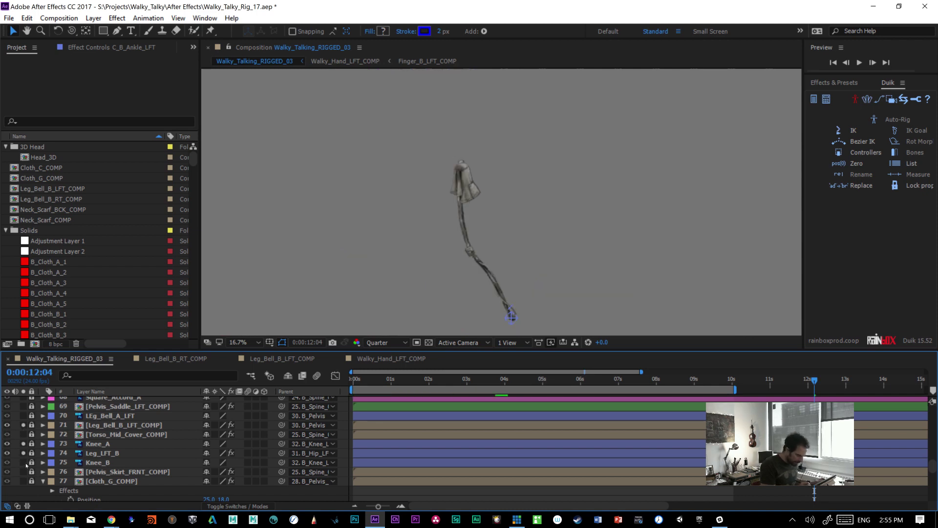
pyautogui.click(23, 462)
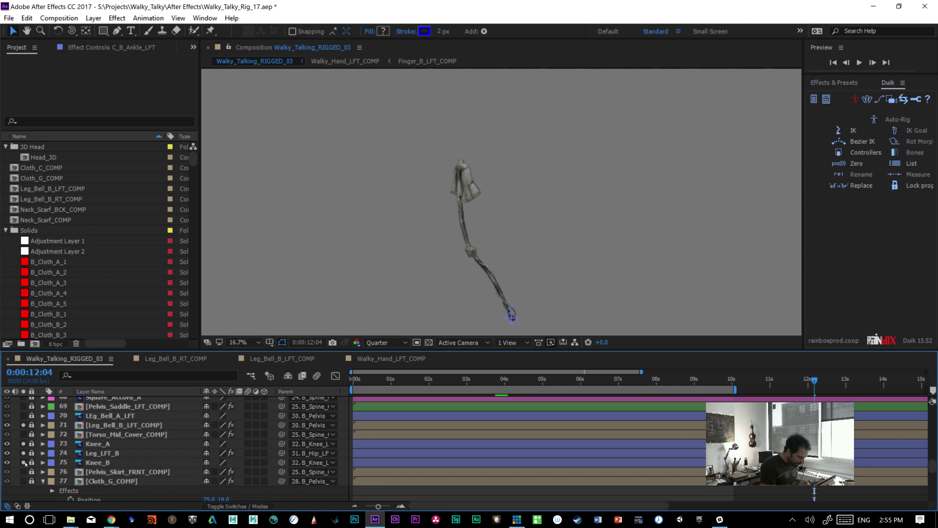
pyautogui.click(23, 415)
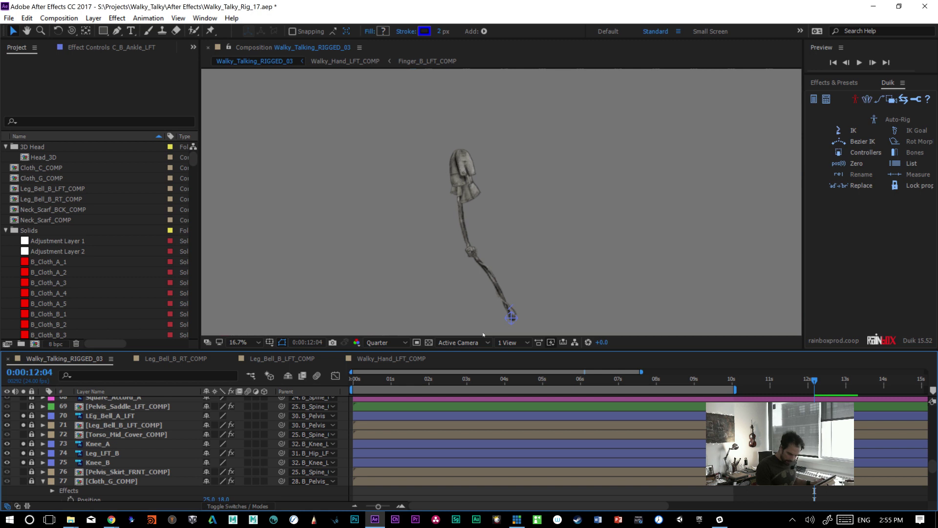
# - Solo the C_B_Ankle_LFT controller layer as well and select the controller in the composition
pyautogui.moveTo(932, 467); pyautogui.dragTo(928, 418)
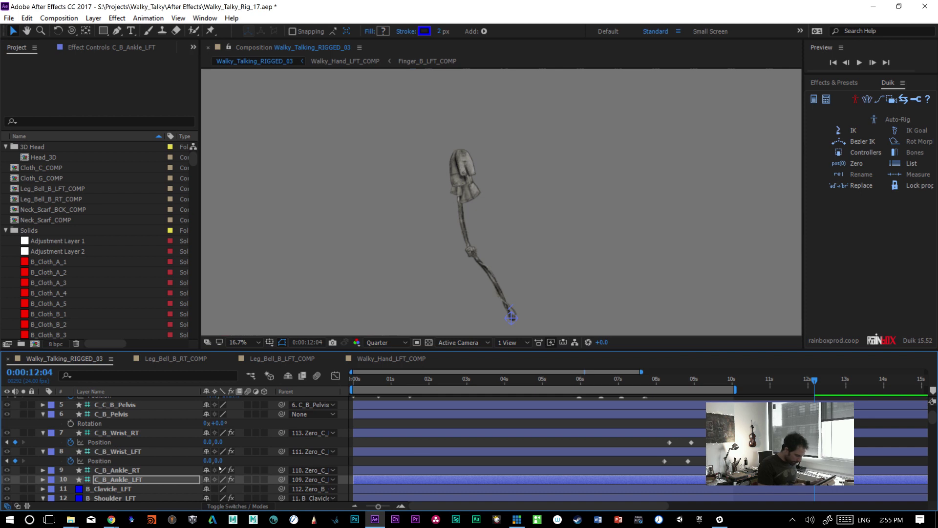
pyautogui.click(24, 481)
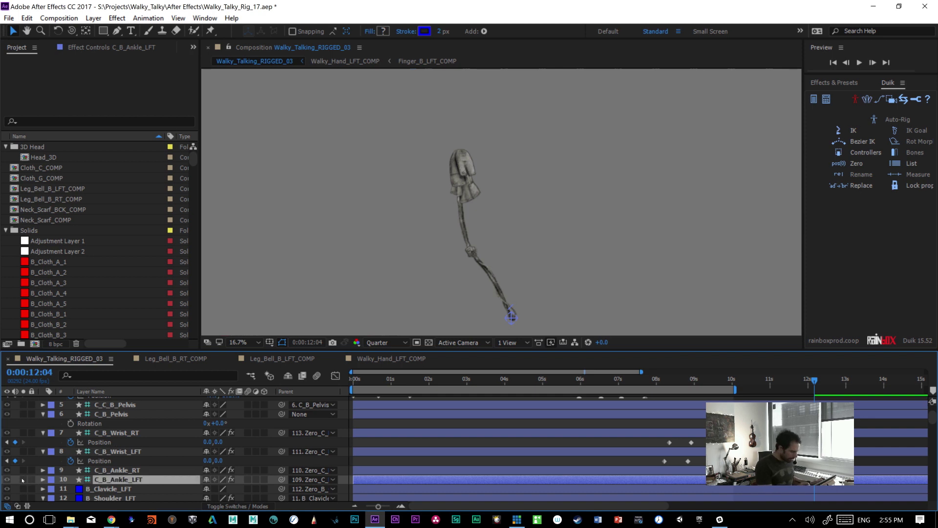
pyautogui.click(21, 481)
pyautogui.click(24, 480)
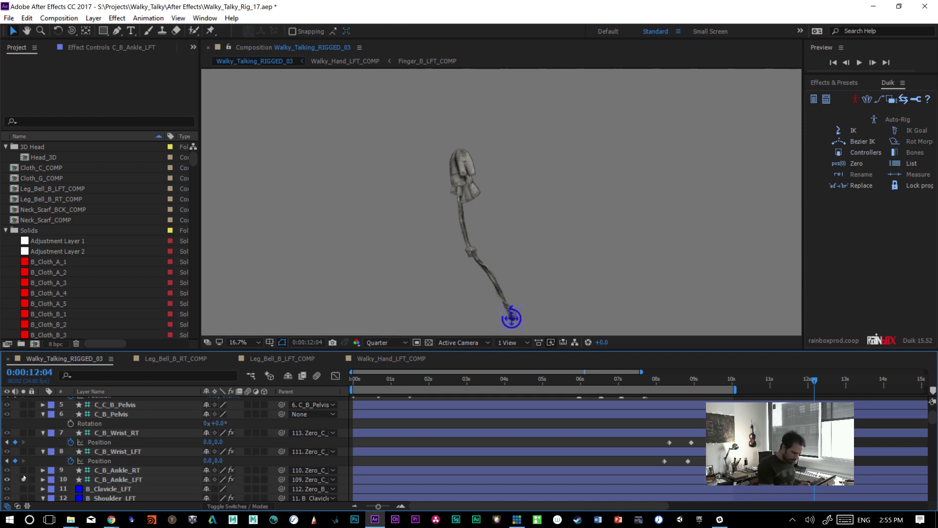
pyautogui.click(515, 323)
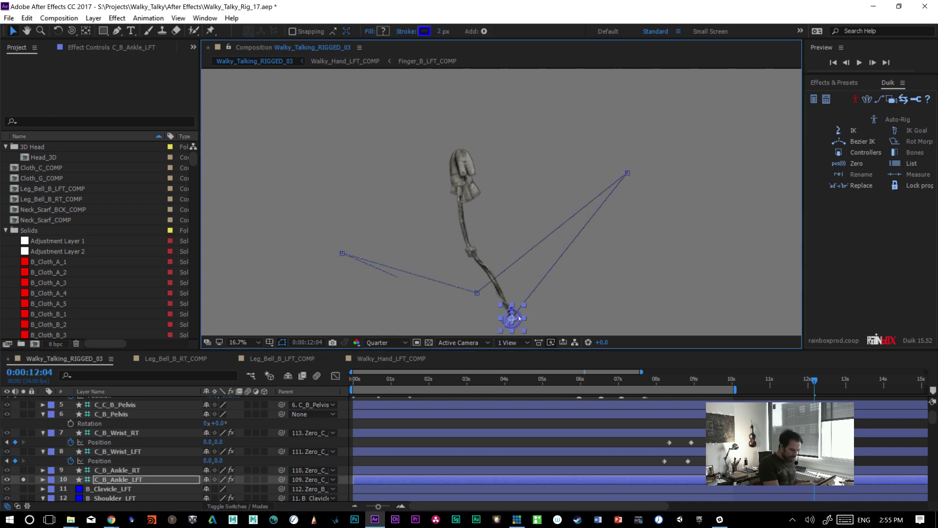
# - Nudge the C_B_Ankle_LFT controller up and to the left in large increments to lift and bend the isolated leg
pyautogui.hotkey('shift', 'Up')
pyautogui.hotkey('shift', 'Up')
pyautogui.hotkey('shift', 'Up')
pyautogui.hotkey('shift', 'Up')
pyautogui.hotkey('shift', 'Up')
pyautogui.hotkey('shift', 'Up')
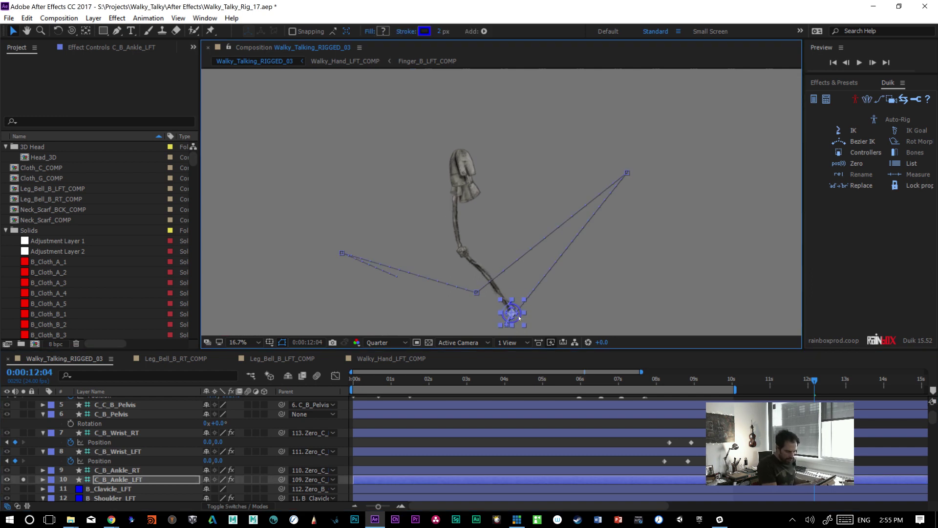
pyautogui.hotkey('shift', 'Left')
pyautogui.hotkey('shift', 'Left')
pyautogui.hotkey('shift', 'Left')
pyautogui.hotkey('shift', 'Left')
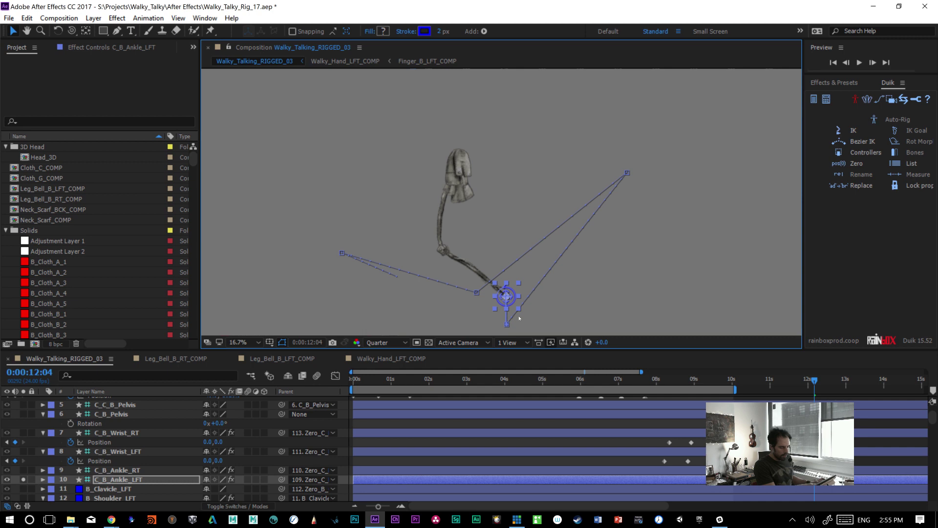
pyautogui.hotkey('shift', 'Up')
pyautogui.hotkey('shift', 'Up')
pyautogui.hotkey('shift', 'Up')
pyautogui.hotkey('shift', 'Up')
pyautogui.hotkey('shift', 'Left')
pyautogui.hotkey('shift', 'Left')
pyautogui.hotkey('shift', 'Left')
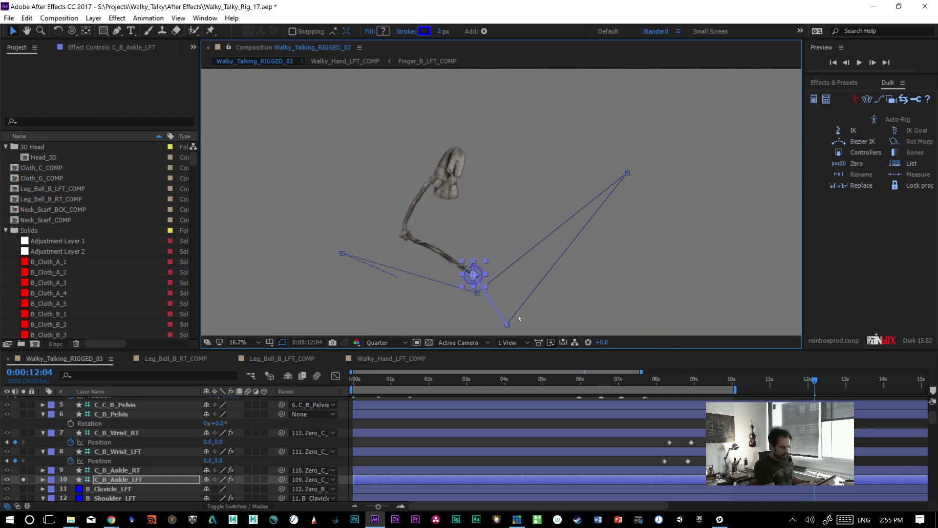
# - Nudge the C_B_Ankle_LFT controller back down and to the right to lower the raised leg
pyautogui.hotkey('shift', 'Down')
pyautogui.hotkey('shift', 'Down')
pyautogui.hotkey('shift', 'Down')
pyautogui.hotkey('shift', 'Right')
pyautogui.hotkey('shift', 'Right')
pyautogui.hotkey('shift', 'Right')
pyautogui.hotkey('shift', 'Down')
pyautogui.hotkey('shift', 'Right')
pyautogui.hotkey('shift', 'Right')
pyautogui.hotkey('shift', 'Right')
pyautogui.hotkey('shift', 'Right')
pyautogui.hotkey('shift', 'Down')
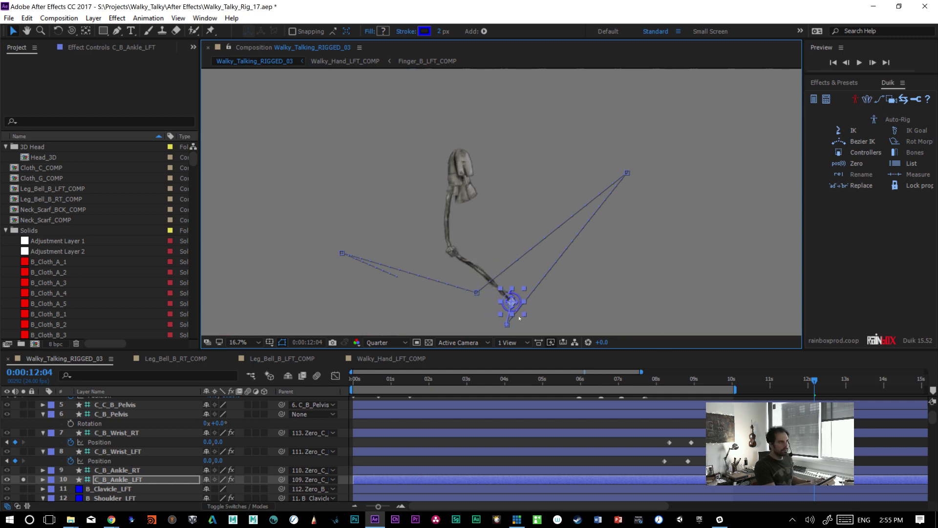
# - Nudge the C_B_Ankle_LFT controller far to the right and upward, and back slightly, to swing the lower leg out
pyautogui.hotkey('shift', 'Right')
pyautogui.hotkey('shift', 'Right')
pyautogui.hotkey('shift', 'Right')
pyautogui.hotkey('shift', 'Right')
pyautogui.hotkey('shift', 'Right')
pyautogui.hotkey('shift', 'Right')
pyautogui.hotkey('shift', 'Right')
pyautogui.hotkey('shift', 'Up')
pyautogui.hotkey('shift', 'Up')
pyautogui.hotkey('shift', 'Up')
pyautogui.hotkey('shift', 'Right')
pyautogui.hotkey('shift', 'Right')
pyautogui.hotkey('shift', 'Right')
pyautogui.hotkey('shift', 'Up')
pyautogui.hotkey('shift', 'Right')
pyautogui.hotkey('shift', 'Right')
pyautogui.hotkey('shift', 'Up')
pyautogui.hotkey('shift', 'Up')
pyautogui.hotkey('shift', 'Right')
pyautogui.hotkey('shift', 'Right')
pyautogui.hotkey('shift', 'Right')
pyautogui.hotkey('shift', 'Right')
pyautogui.hotkey('shift', 'Right')
pyautogui.hotkey('shift', 'Right')
pyautogui.hotkey('shift', 'Up')
pyautogui.hotkey('shift', 'Up')
pyautogui.hotkey('shift', 'Up')
pyautogui.hotkey('shift', 'Up')
pyautogui.hotkey('shift', 'Down')
pyautogui.hotkey('shift', 'Down')
pyautogui.hotkey('shift', 'Left')
pyautogui.hotkey('shift', 'Left')
pyautogui.hotkey('shift', 'Left')
pyautogui.hotkey('shift', 'Left')
pyautogui.hotkey('shift', 'Left')
pyautogui.hotkey('shift', 'Left')
pyautogui.hotkey('shift', 'Down')
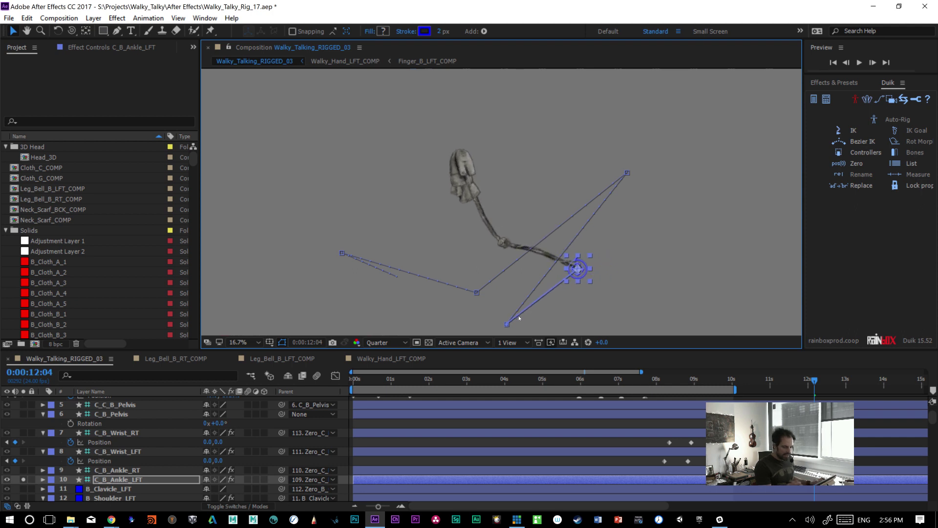
# - Set the viewer's fast previews to Fast Draft and test by moving the C_B_Ankle_LFT controller around
pyautogui.moveTo(578, 268); pyautogui.dragTo(490, 285)
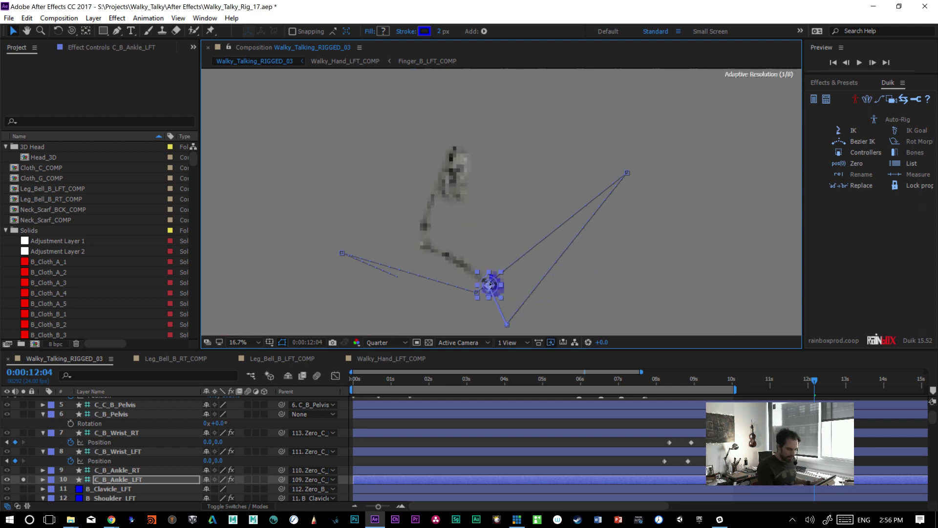
pyautogui.hotkey('ctrl', 'z')
pyautogui.click(551, 342)
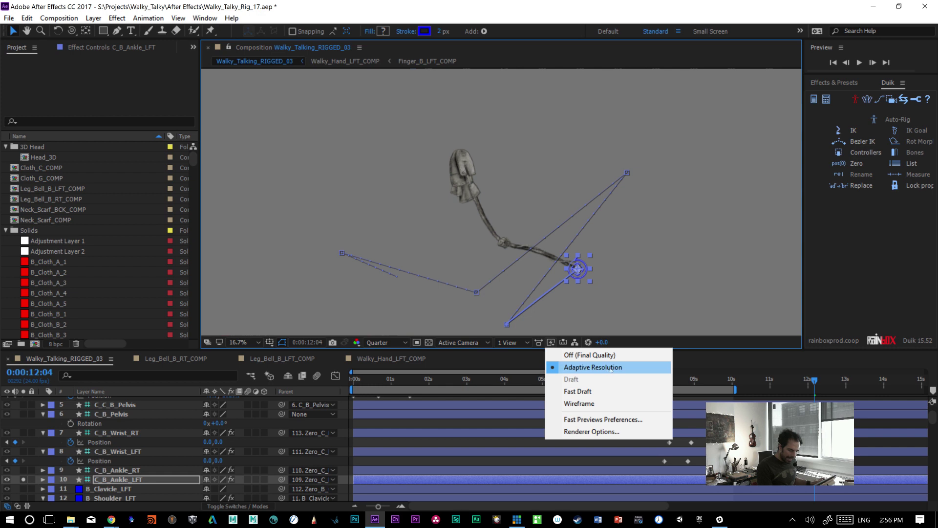
pyautogui.click(578, 391)
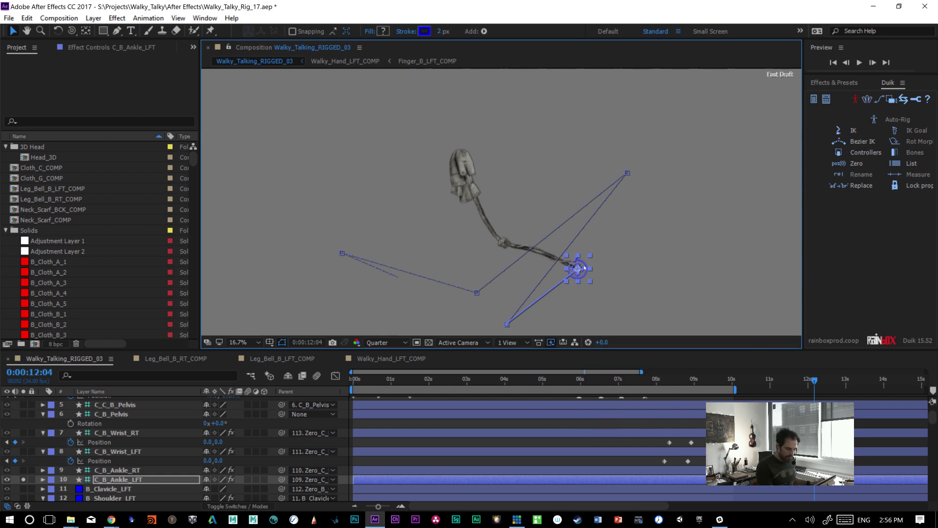
pyautogui.moveTo(578, 269); pyautogui.dragTo(487, 263)
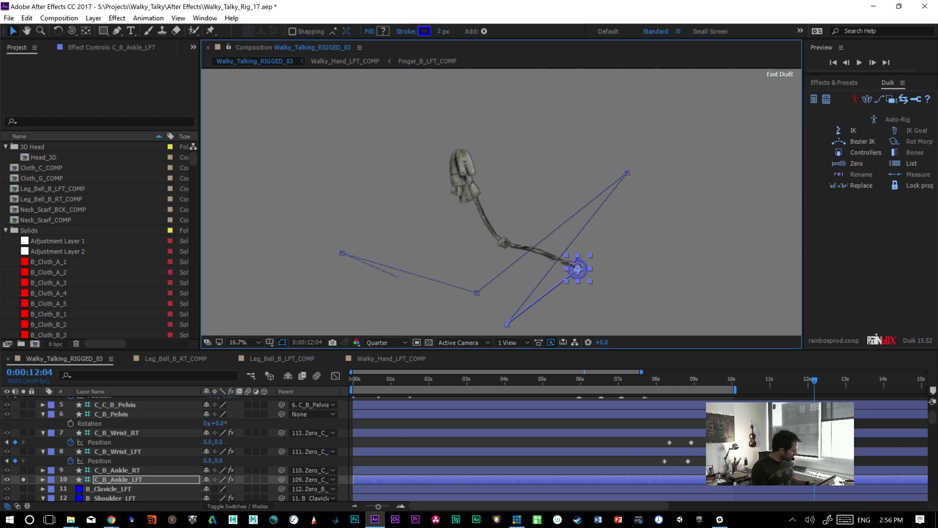
# - Reveal the C_B_Ankle_LFT layer's Position property and delete its keyframe at 0:00:12:04
pyautogui.press('p')
pyautogui.moveTo(832, 489); pyautogui.dragTo(804, 482)
pyautogui.press('Delete')
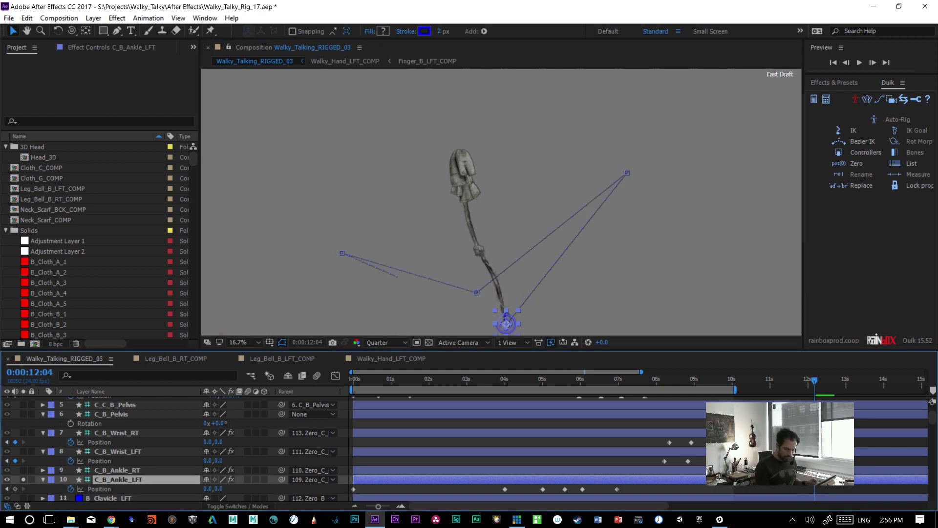
# - Scrub through the left ankle's Position keyframes up to 0:00:07:02 to examine the isolated leg's motion
pyautogui.click(586, 380)
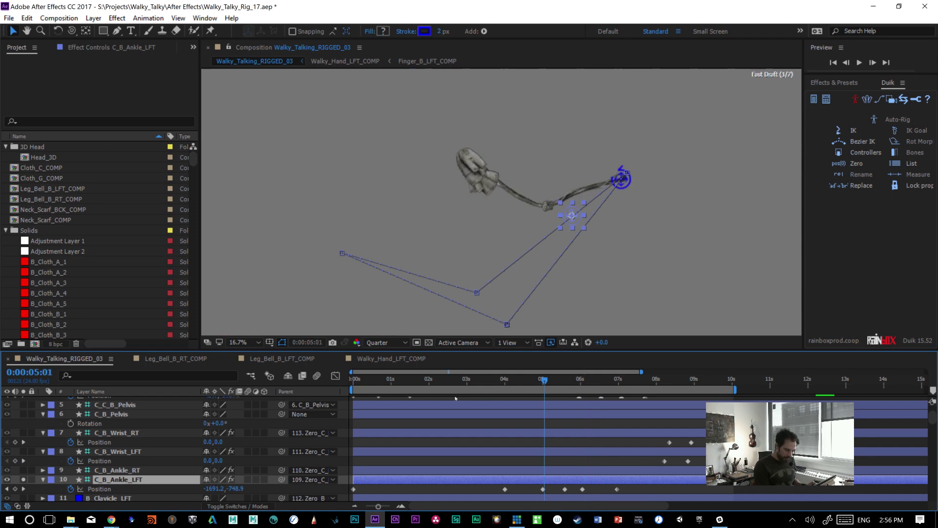
pyautogui.click(438, 381)
pyautogui.moveTo(479, 401); pyautogui.dragTo(621, 407)
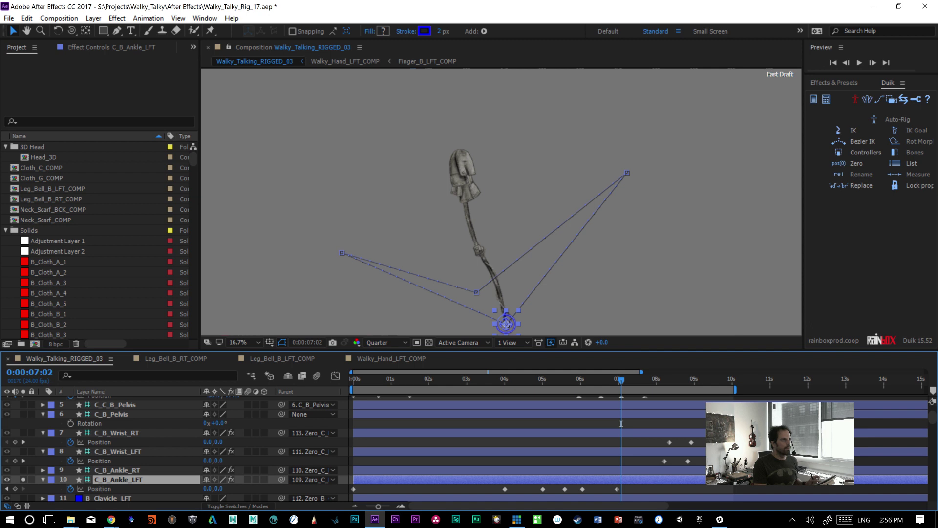
# - Move the current time to 0:00:07:13 and deselect the C_B_Ankle_LFT layer
pyautogui.hotkey('ctrl', 's')
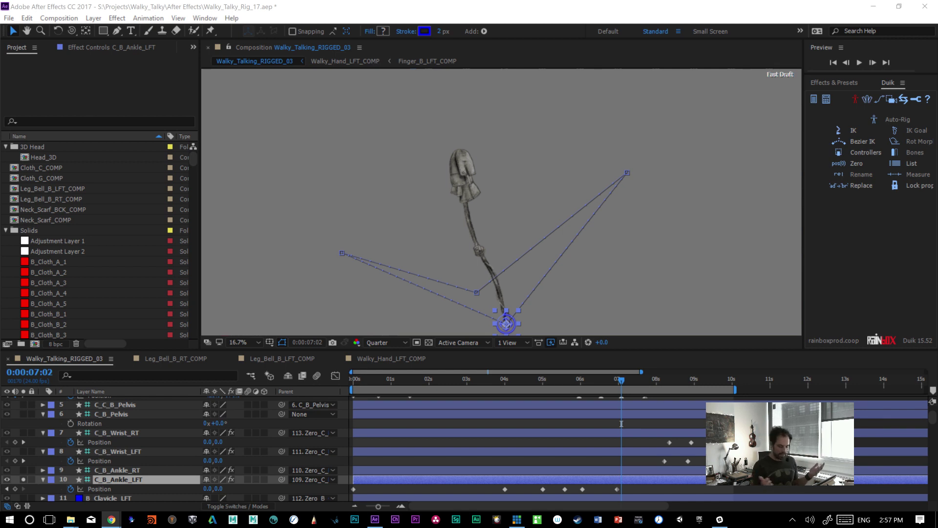
pyautogui.moveTo(621, 424); pyautogui.dragTo(639, 423)
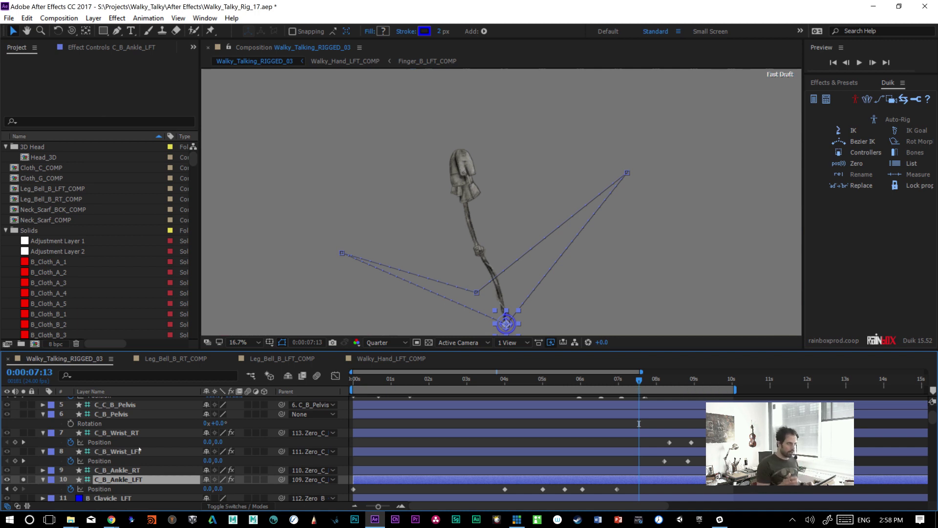
pyautogui.click(473, 186)
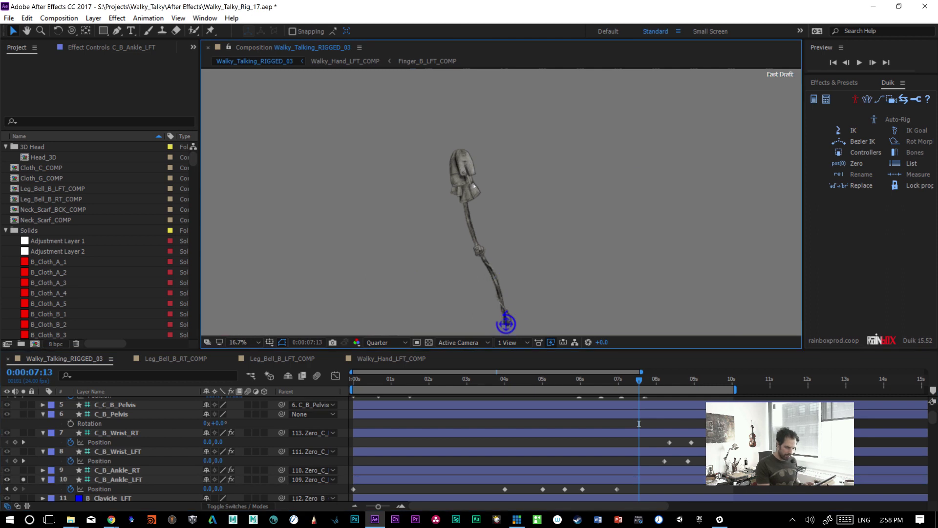
# - Find and unlock the Leg_Bell_B_LFT_COMP layer, and display its effect controls to examine the angle sliders such as FRNT_Angle_Max
pyautogui.moveTo(931, 417); pyautogui.dragTo(930, 447)
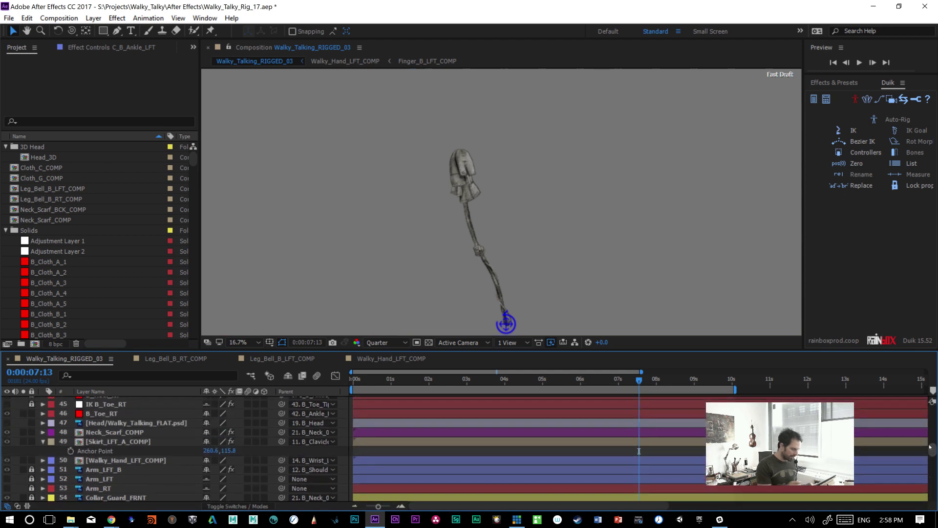
pyautogui.click(118, 442)
pyautogui.moveTo(930, 446)
pyautogui.mouseDown()
pyautogui.moveTo(933, 432)
pyautogui.moveTo(933, 453)
pyautogui.mouseUp()
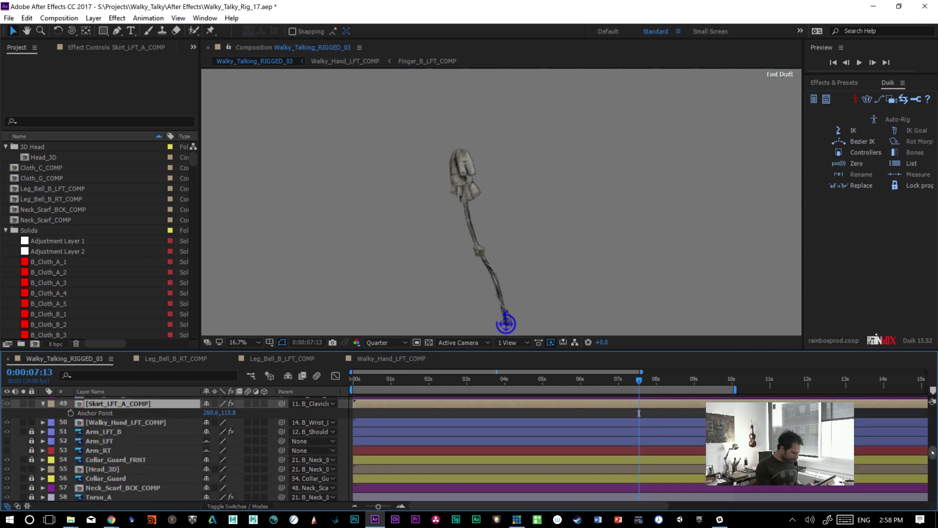
pyautogui.moveTo(932, 455); pyautogui.dragTo(931, 467)
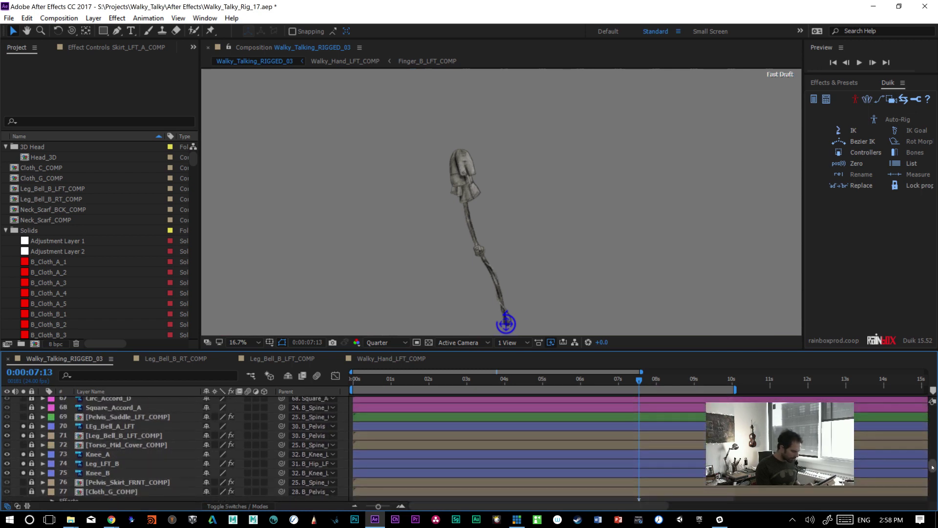
pyautogui.click(31, 435)
pyautogui.click(107, 436)
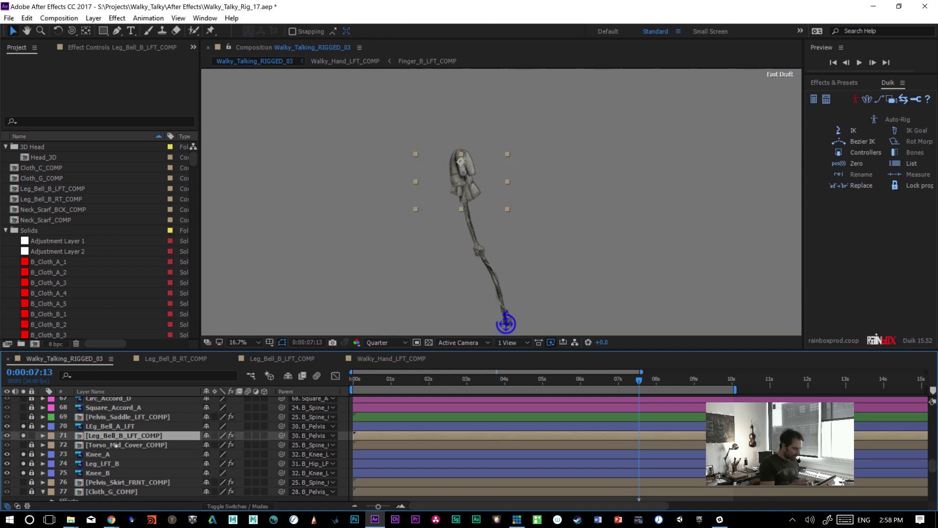
pyautogui.click(93, 48)
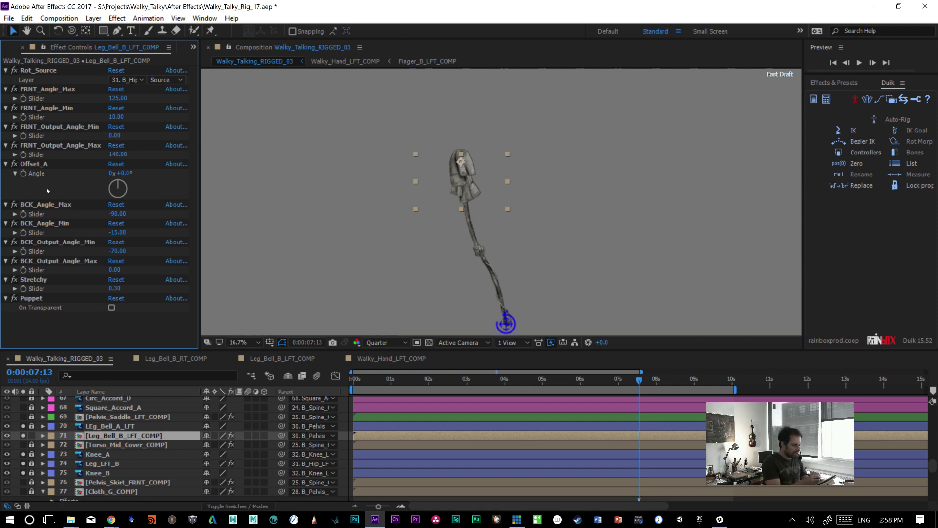
pyautogui.click(39, 89)
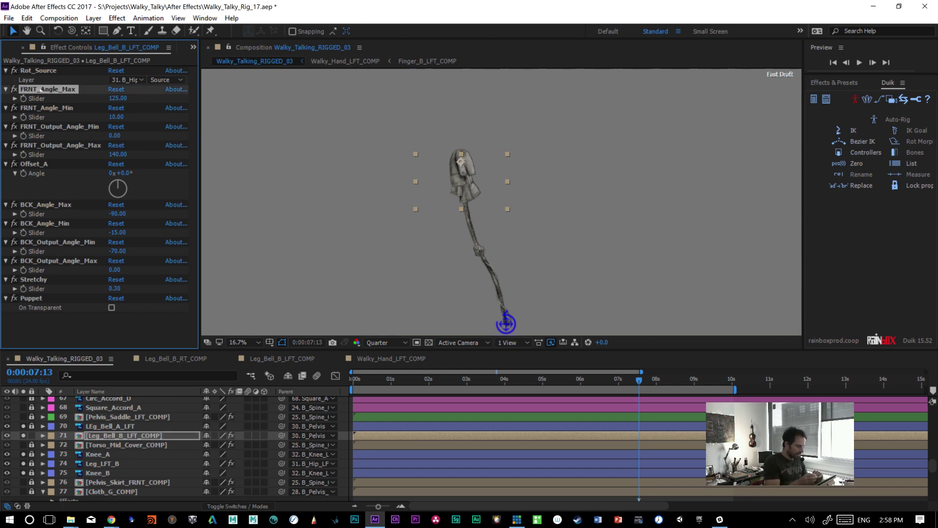
# - Open the Leg_Bell_B_LFT_COMP precomp and reveal the Rotation expression of its ROTATION layer
pyautogui.doubleClick(132, 435)
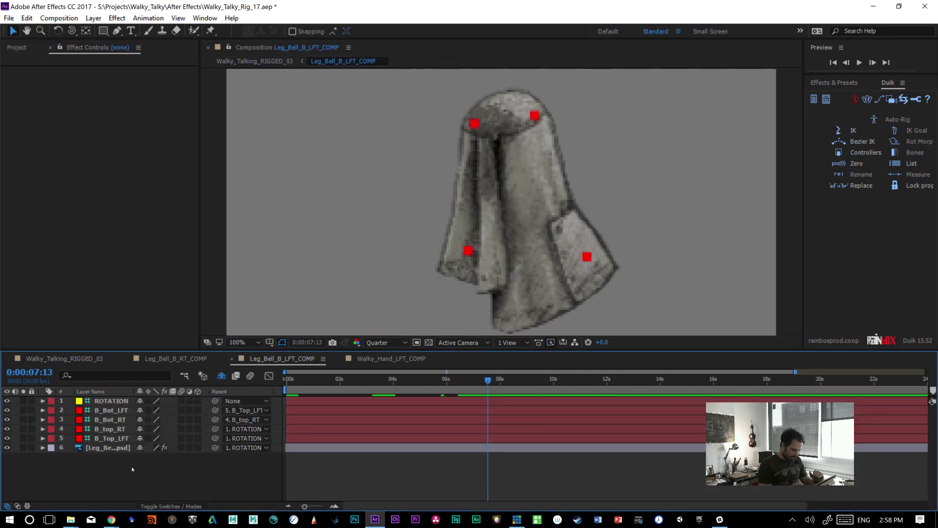
pyautogui.click(102, 448)
pyautogui.click(111, 400)
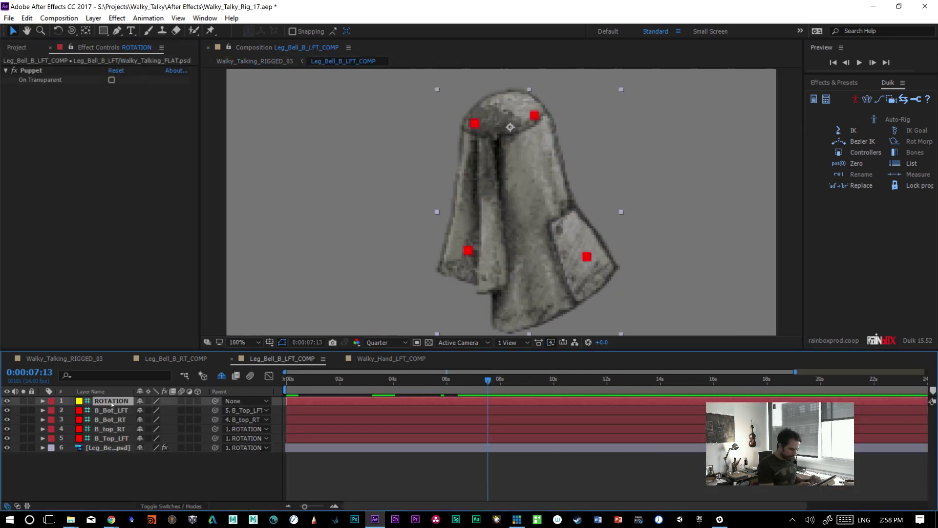
pyautogui.press(',')
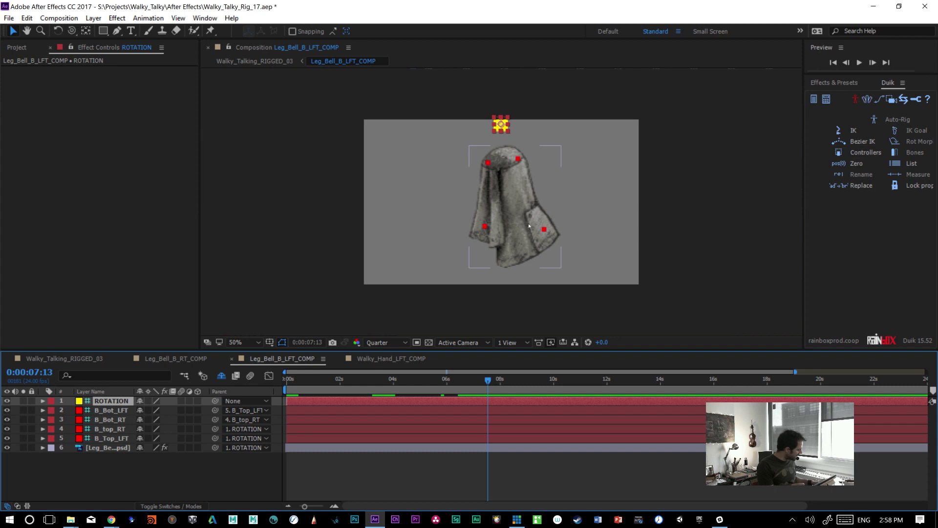
pyautogui.press('r')
pyautogui.click(61, 410)
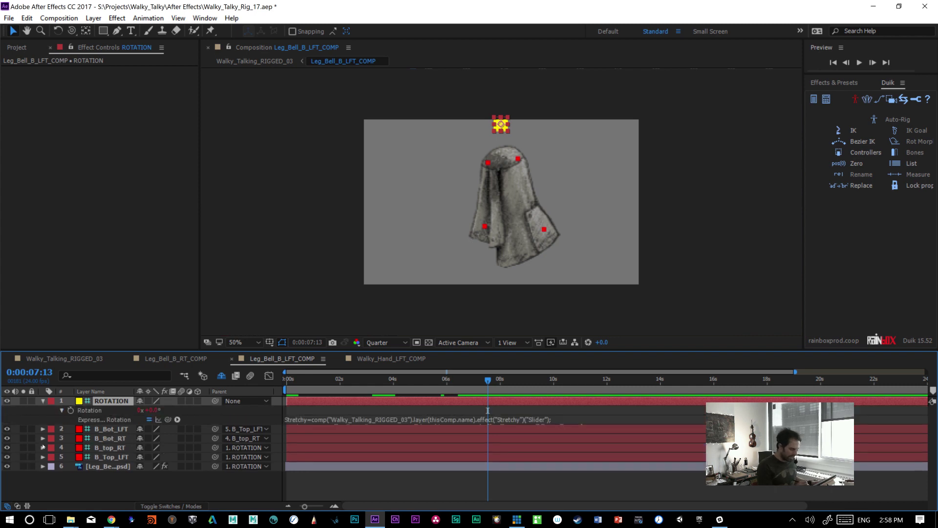
# - Enlarge the ROTATION layer's expression field to read the Front and Back angle variables down to Offset_A
pyautogui.moveTo(373, 422); pyautogui.dragTo(369, 497)
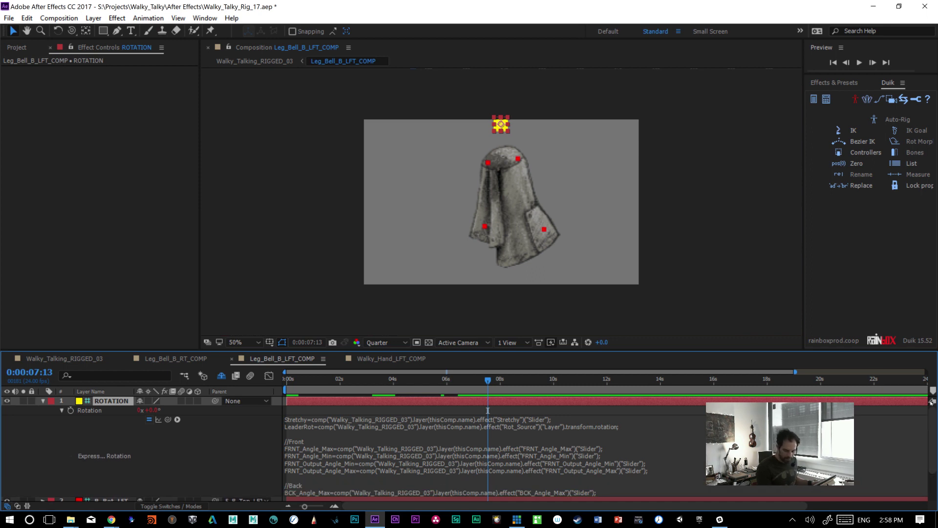
pyautogui.scroll(-3, 921, 438)
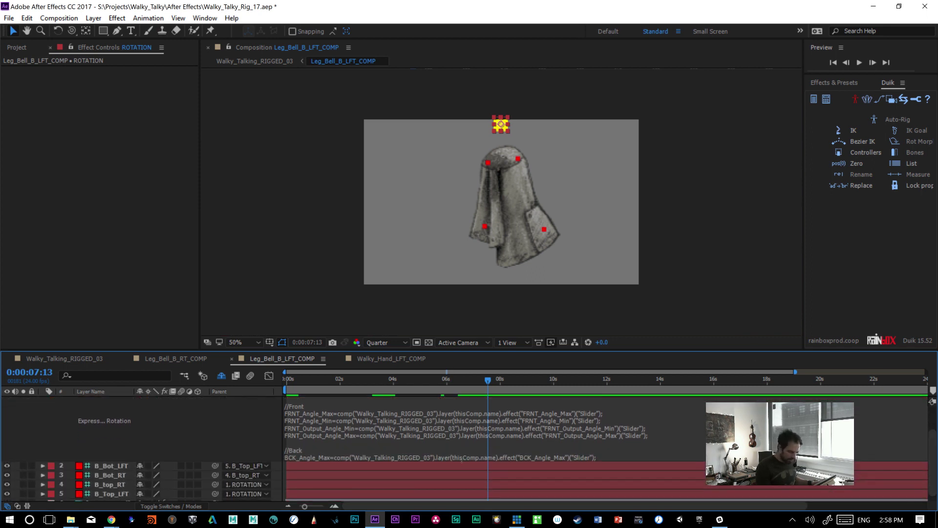
pyautogui.moveTo(462, 460); pyautogui.dragTo(463, 498)
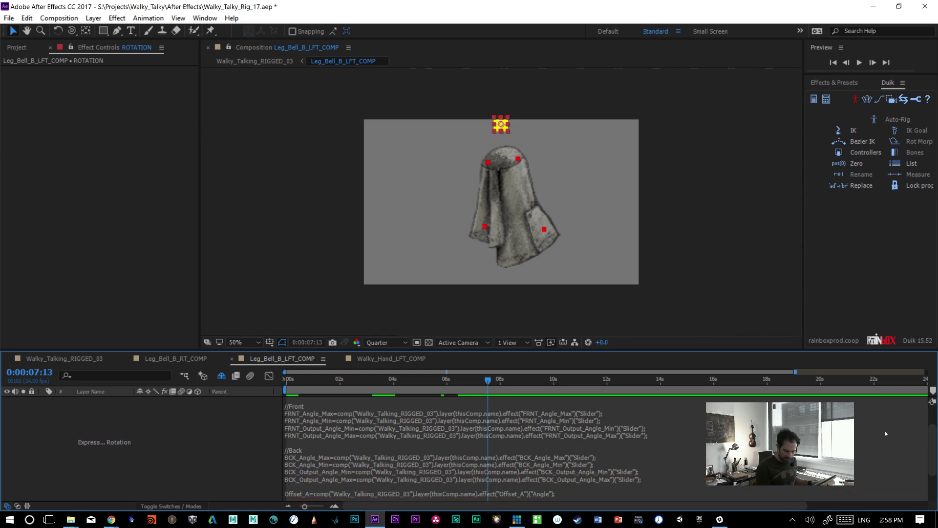
pyautogui.scroll(-4, 934, 450)
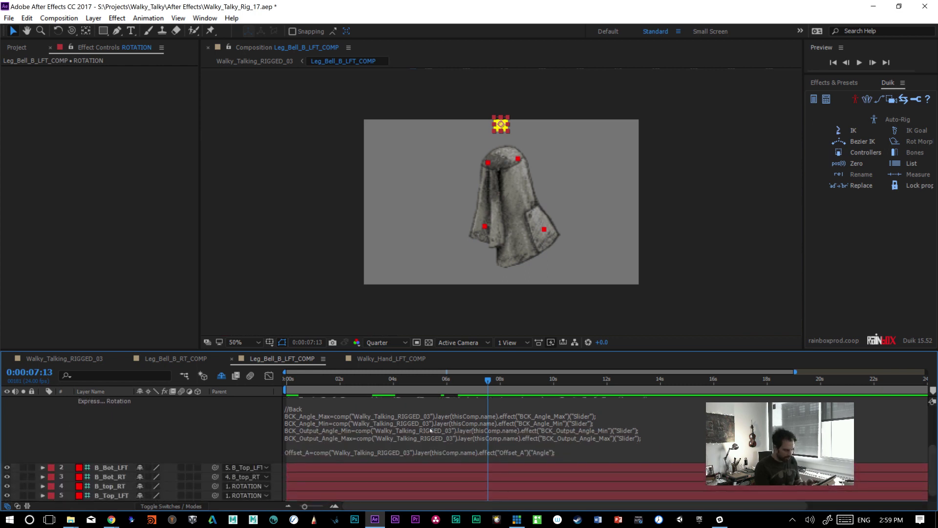
# - Open the Rotation expression's text and highlight the Offset_A line and the linear() line that uses LeaderRot and the FRNT angles
pyautogui.click(497, 468)
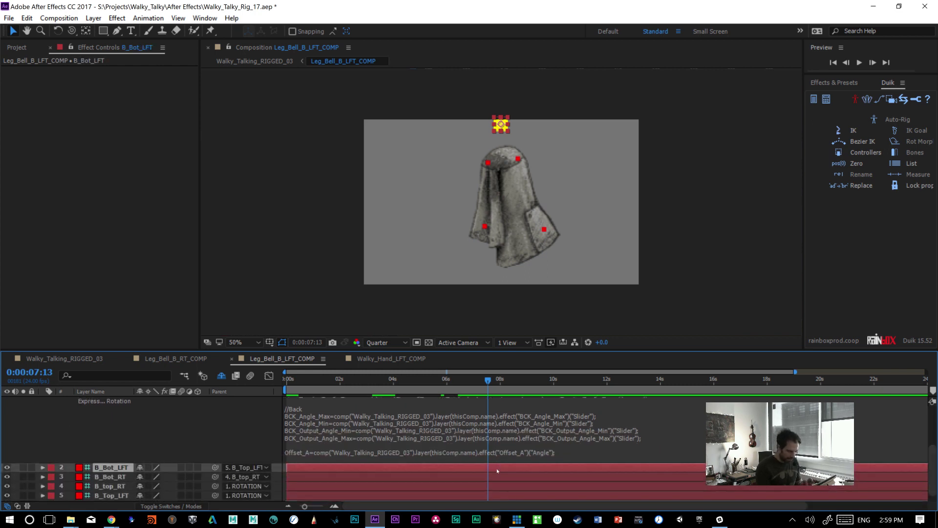
pyautogui.click(542, 460)
pyautogui.click(551, 451)
pyautogui.moveTo(549, 451); pyautogui.dragTo(282, 450)
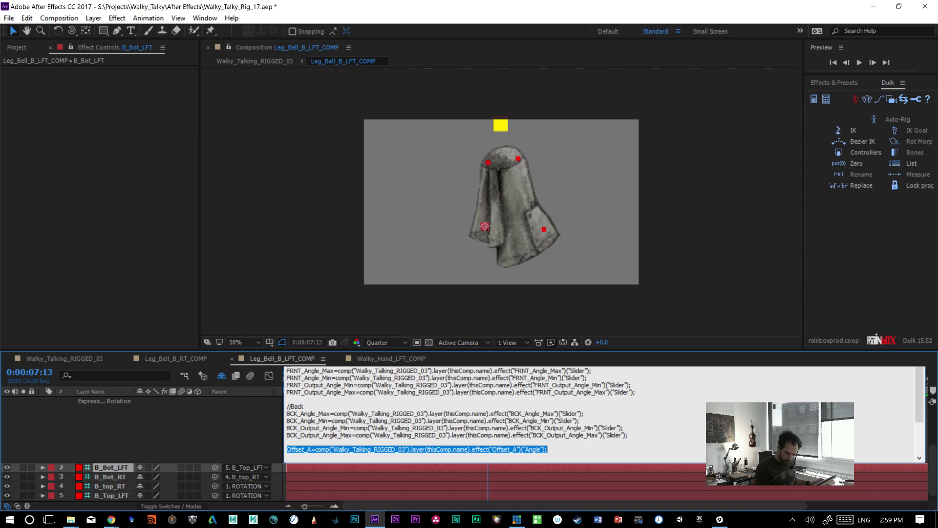
pyautogui.moveTo(918, 418); pyautogui.dragTo(917, 447)
pyautogui.moveTo(313, 421); pyautogui.dragTo(537, 426)
pyautogui.moveTo(623, 421); pyautogui.dragTo(622, 421)
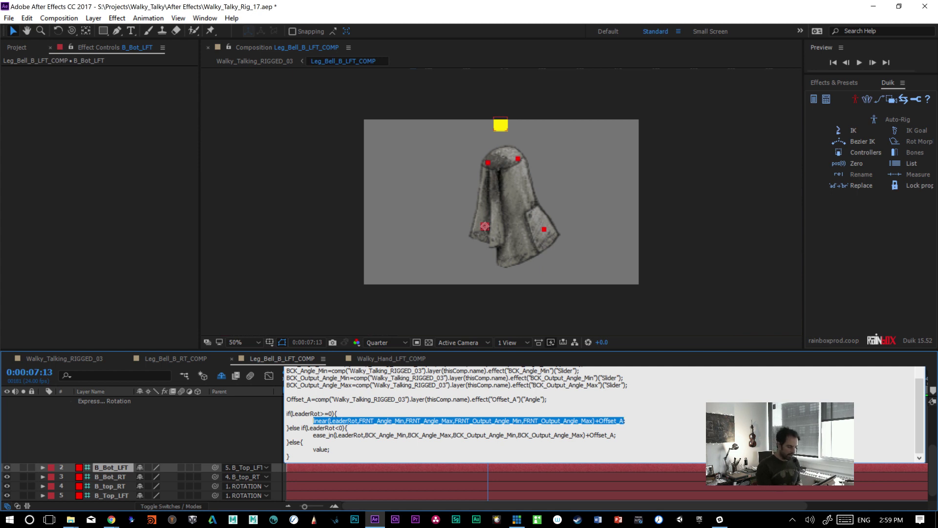
pyautogui.click(351, 420)
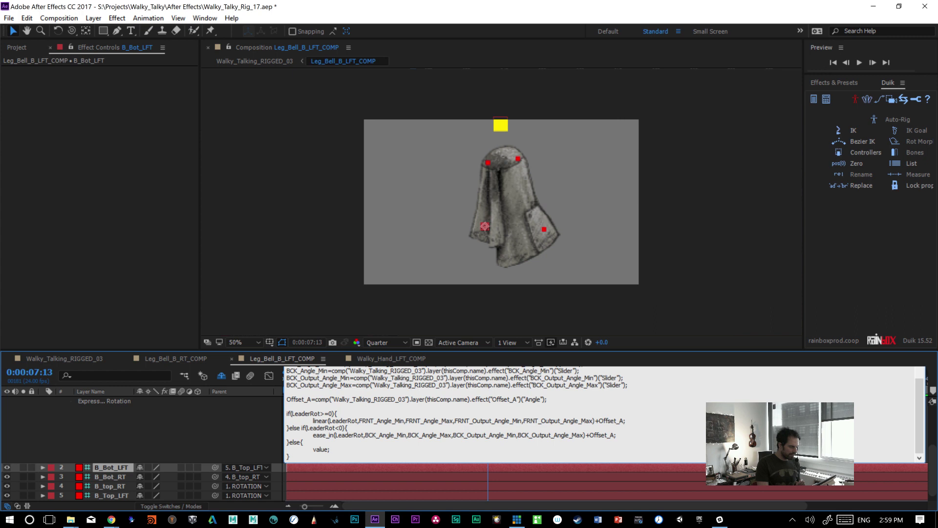
# - Open the online After Effects Expression Reference in the browser and search Adobe Support for "linear interpolation"
pyautogui.click(232, 18)
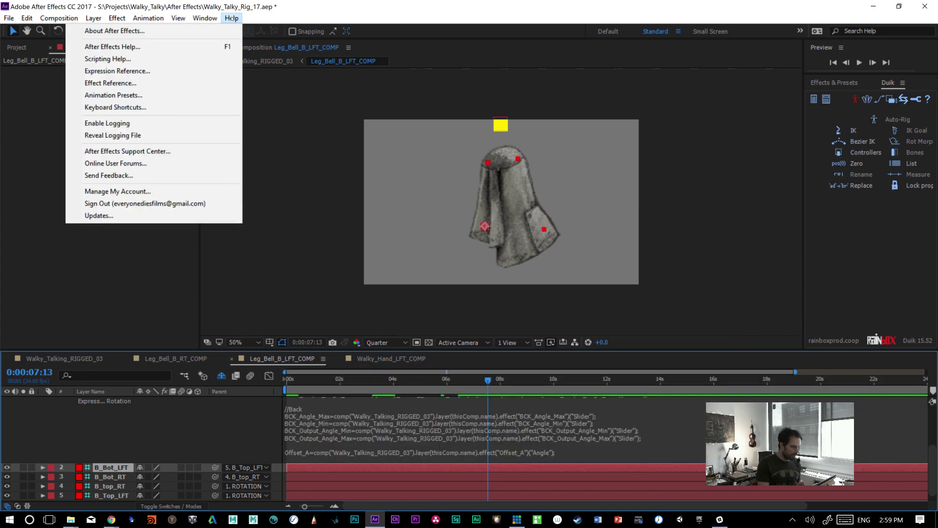
pyautogui.click(198, 71)
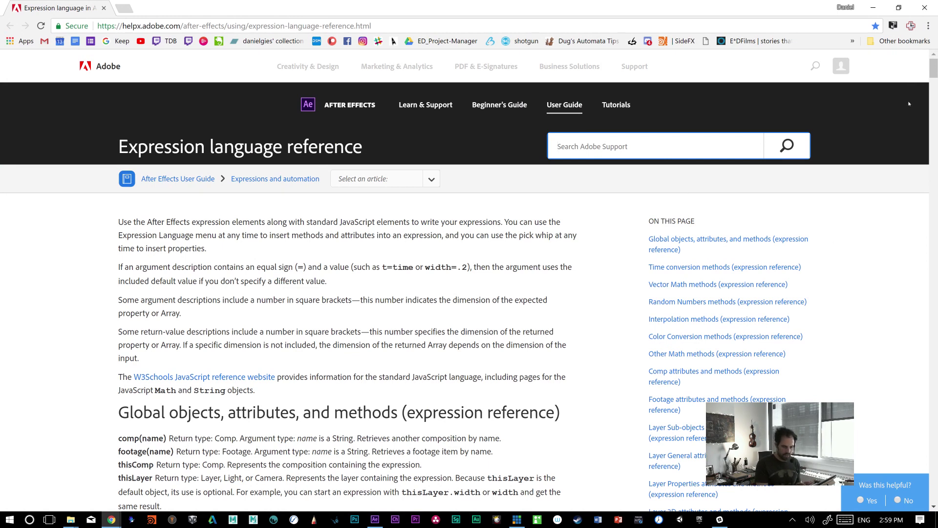
pyautogui.click(934, 84)
pyautogui.scroll(9, 650, 143)
pyautogui.write('linear')
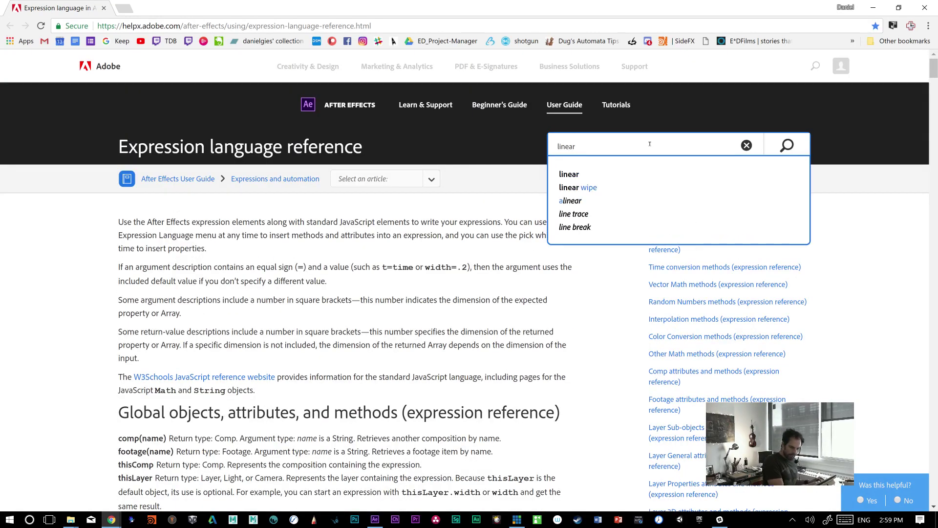
pyautogui.write(' interpolation')
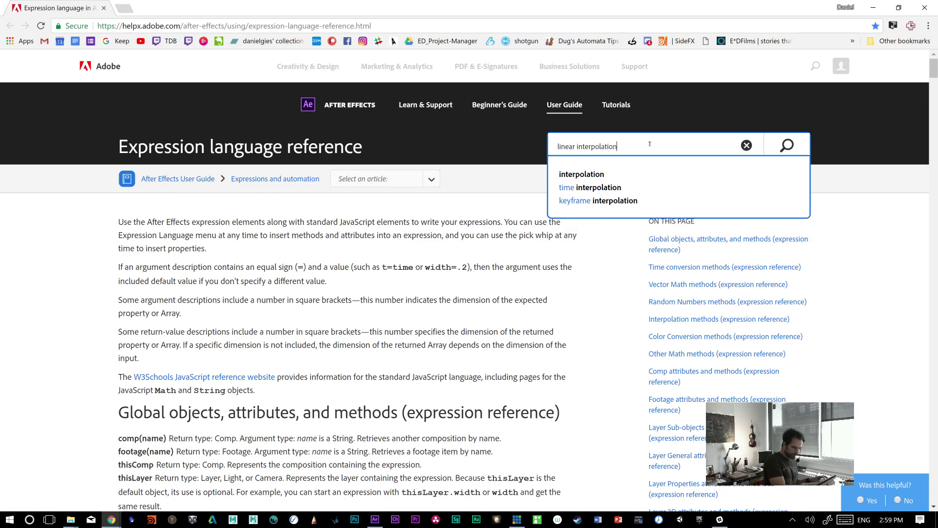
pyautogui.press('Return')
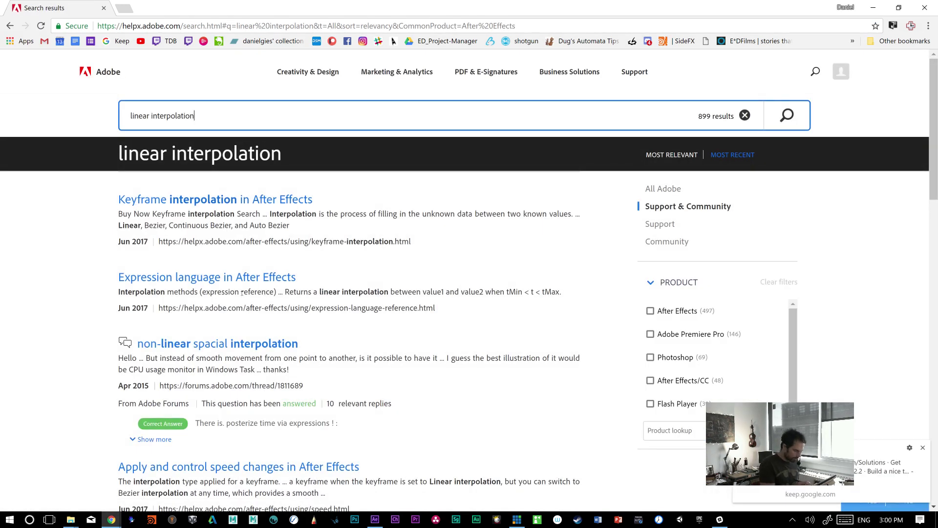
# - Open the Expression language in After Effects result and highlight linear(time, 0, 6, 20, 80) and its time argument under Interpolation methods
pyautogui.click(259, 283)
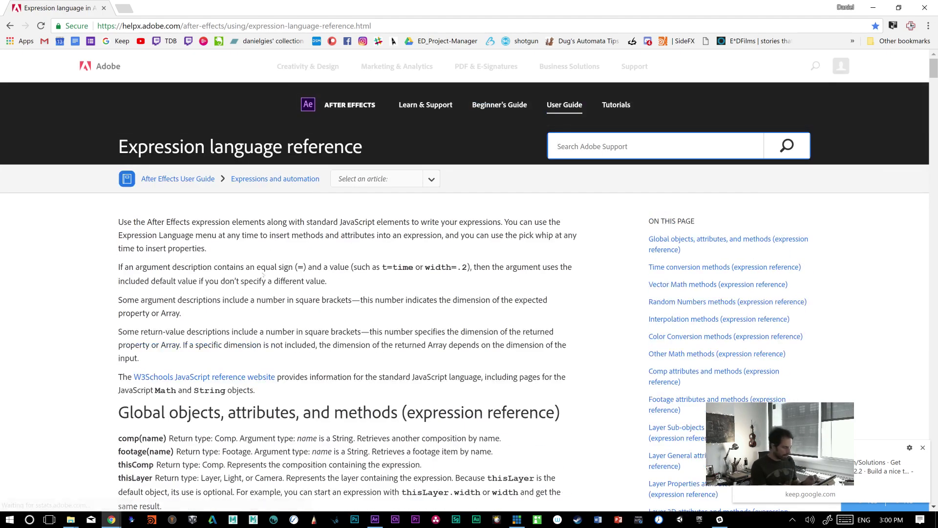
pyautogui.scroll(-15, 927, 84)
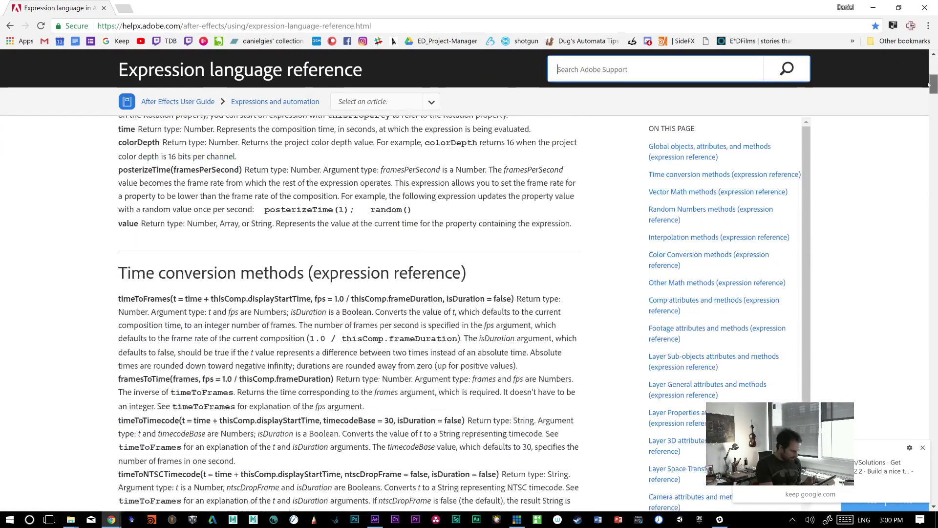
pyautogui.moveTo(931, 89); pyautogui.dragTo(925, 160)
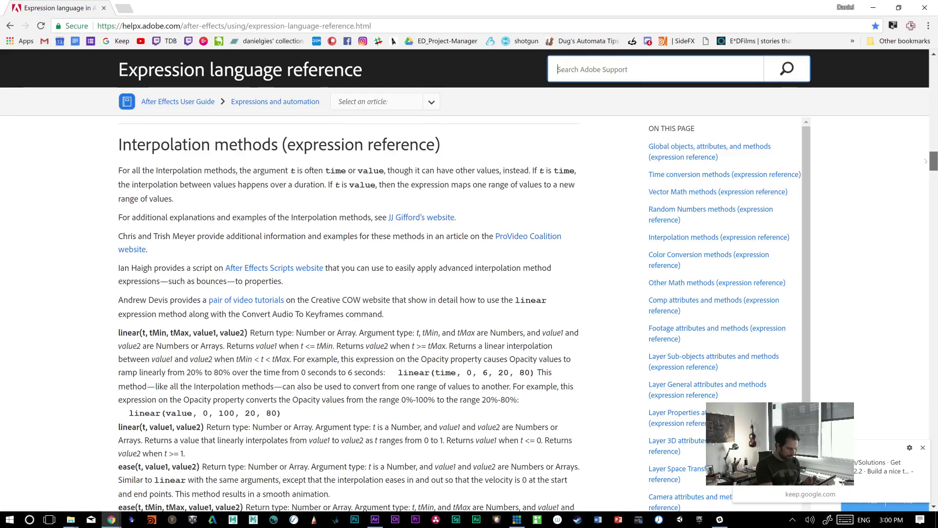
pyautogui.moveTo(925, 161); pyautogui.dragTo(925, 161)
pyautogui.moveTo(394, 350); pyautogui.dragTo(536, 353)
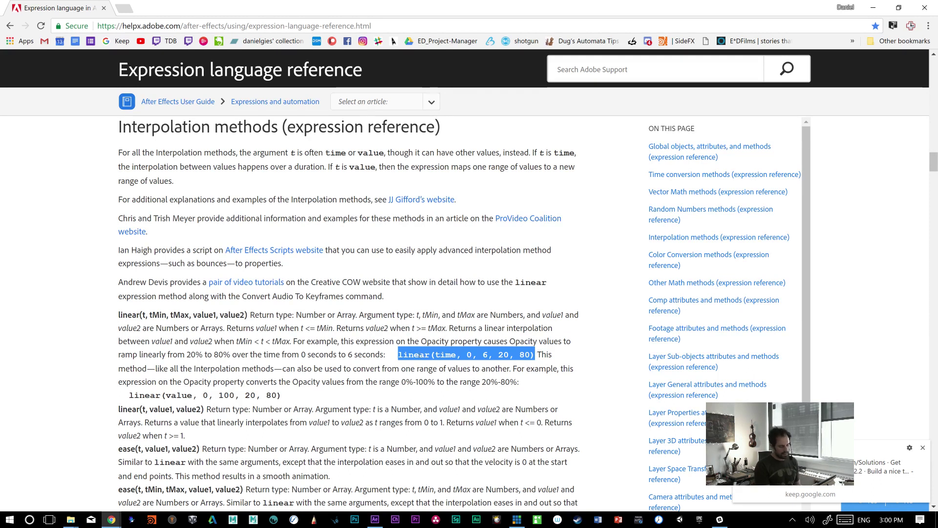
pyautogui.doubleClick(445, 354)
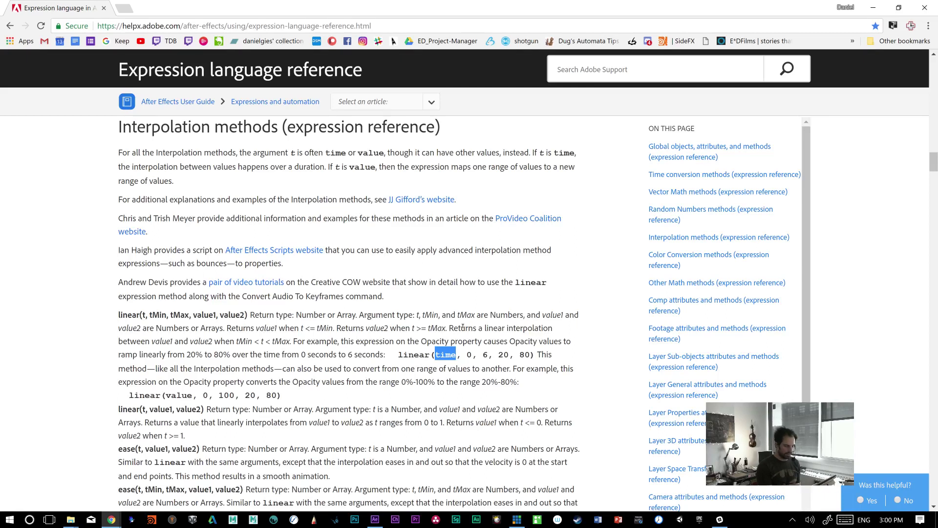
# - Switch back to After Effects, select the ROTATION layer and highlight LeaderRot in the linear() line of its Rotation expression
pyautogui.click(374, 518)
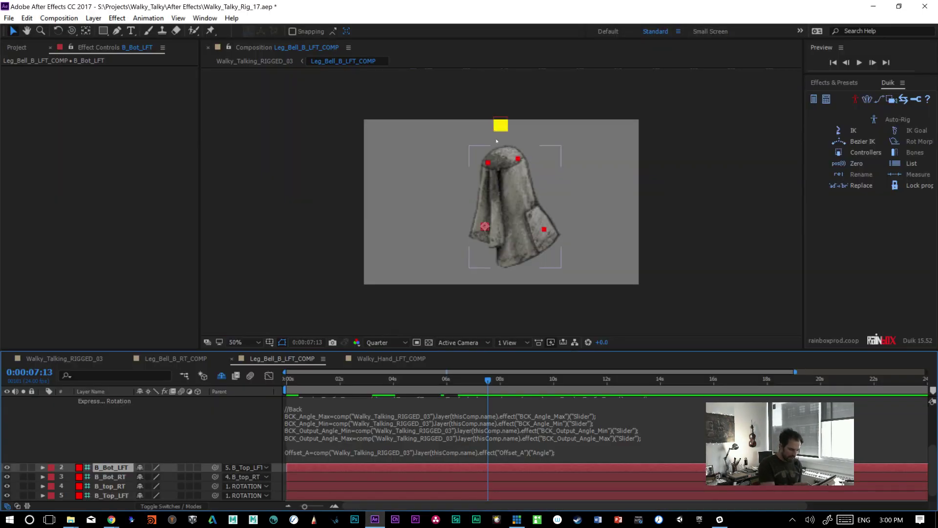
pyautogui.click(504, 127)
pyautogui.click(661, 427)
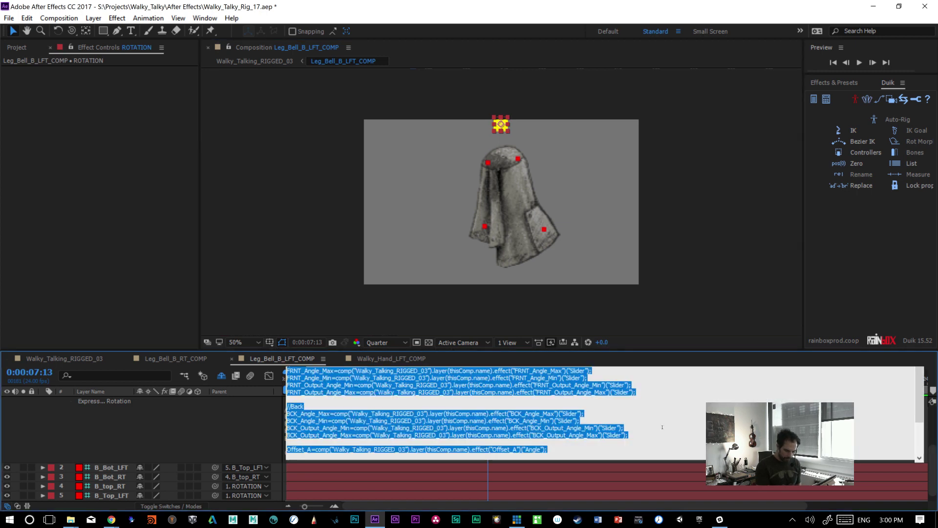
pyautogui.moveTo(919, 414); pyautogui.dragTo(919, 428)
pyautogui.scroll(-3, 919, 427)
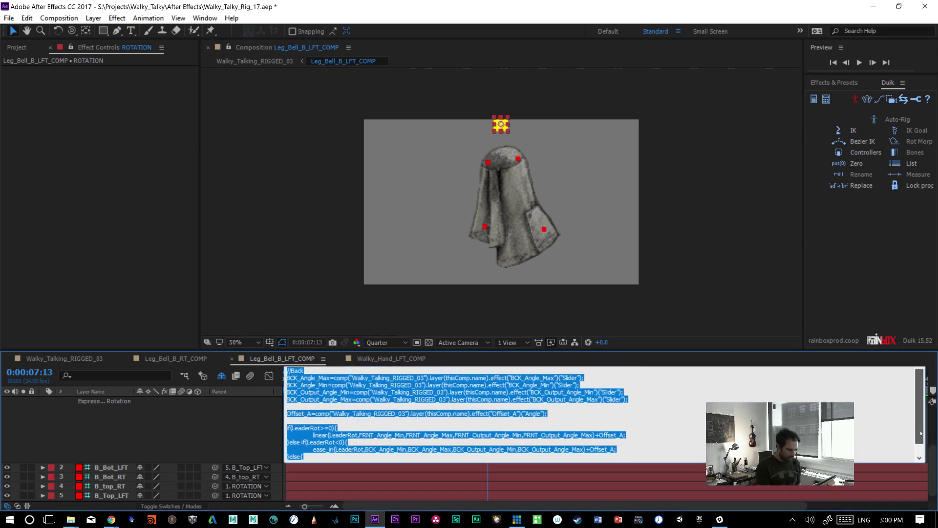
pyautogui.click(359, 421)
pyautogui.doubleClick(331, 420)
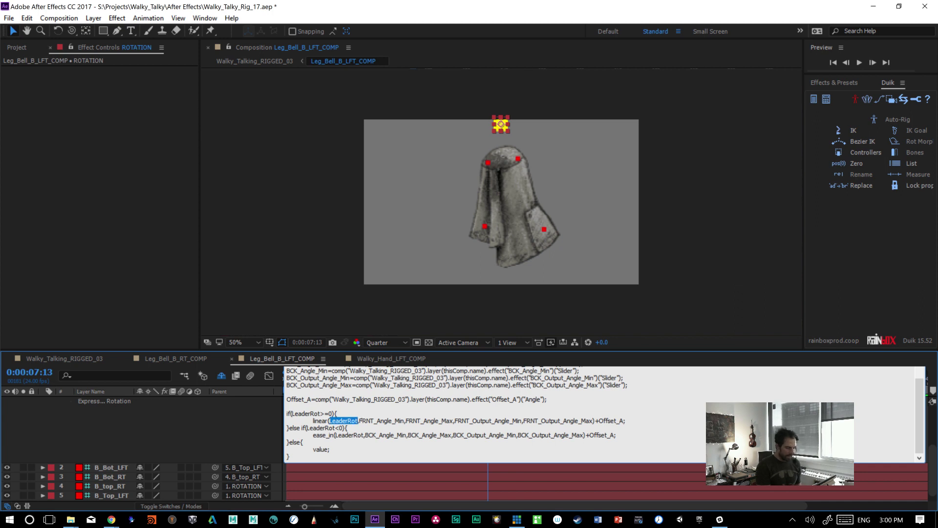
# - Highlight FRNT_Angle_Max in the linear() line and select the B_Hip_LFT layer in the Walky_Talking_RIGGED_03 composition
pyautogui.moveTo(359, 422); pyautogui.dragTo(453, 421)
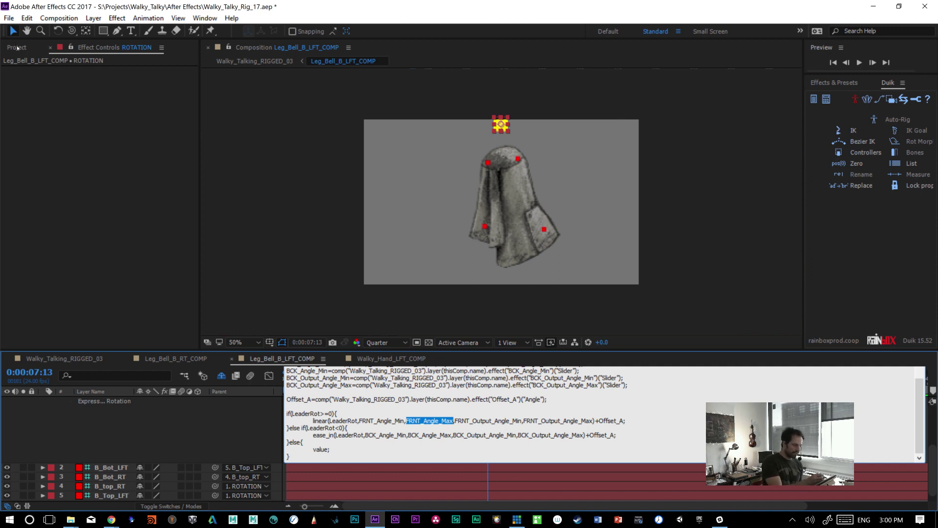
pyautogui.click(178, 359)
pyautogui.click(89, 359)
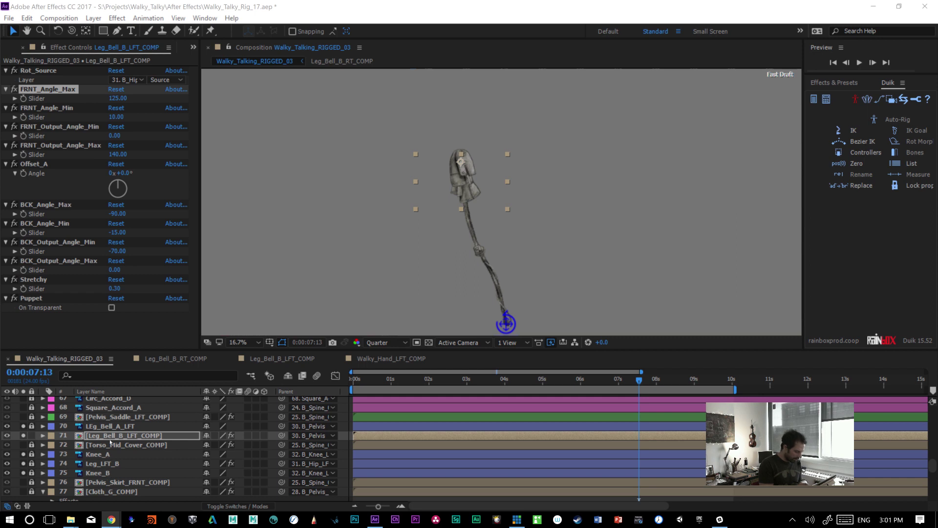
pyautogui.moveTo(932, 462); pyautogui.dragTo(933, 439)
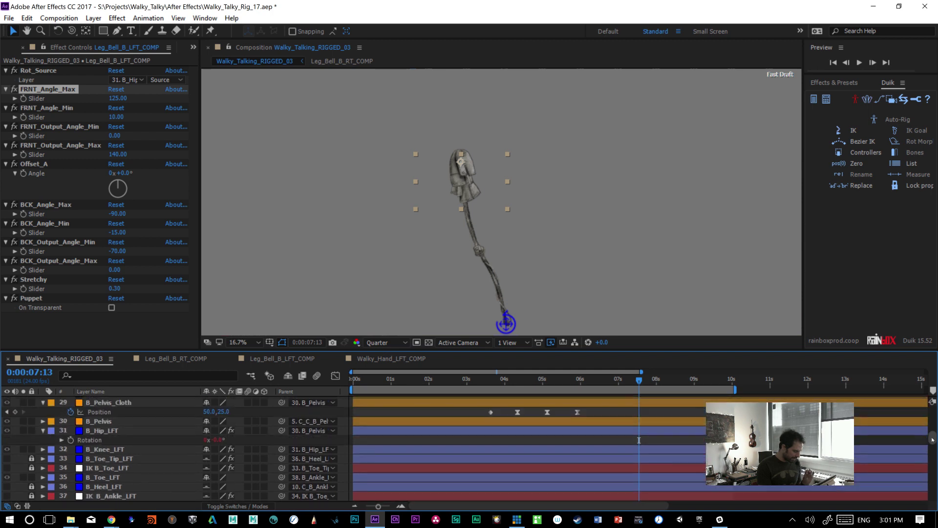
pyautogui.click(107, 430)
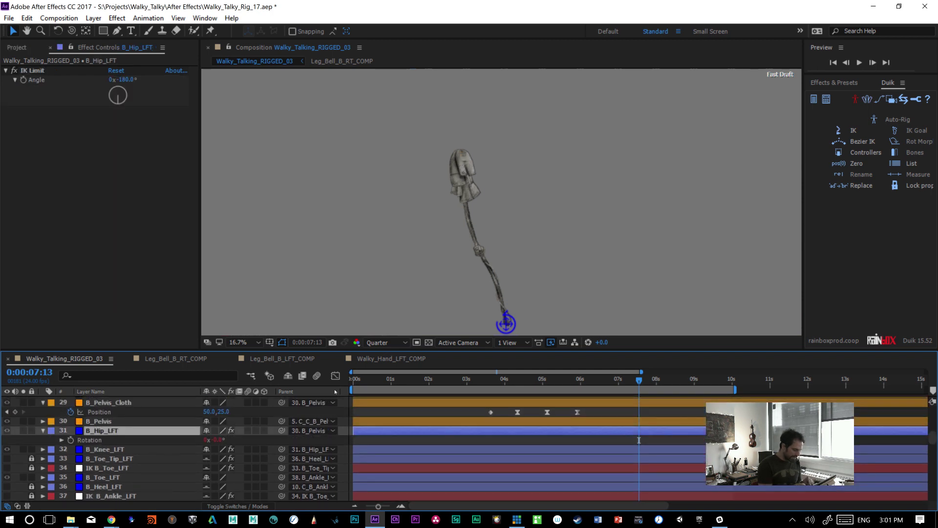
# - Try moving the C_B_Ankle_LFT controller to swing the left leg, and undo the move
pyautogui.click(508, 325)
pyautogui.moveTo(509, 326)
pyautogui.mouseDown()
pyautogui.moveTo(485, 319)
pyautogui.moveTo(506, 323)
pyautogui.mouseUp()
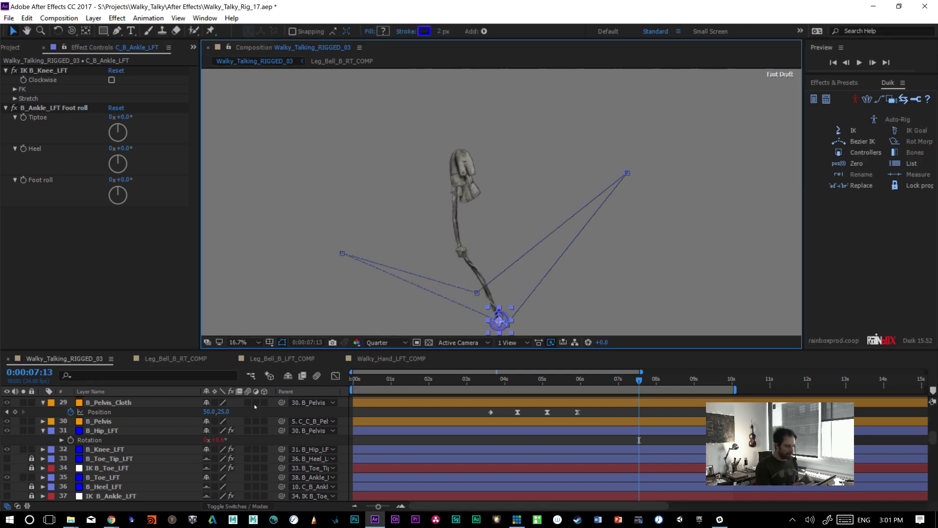
pyautogui.hotkey('ctrl', 'z')
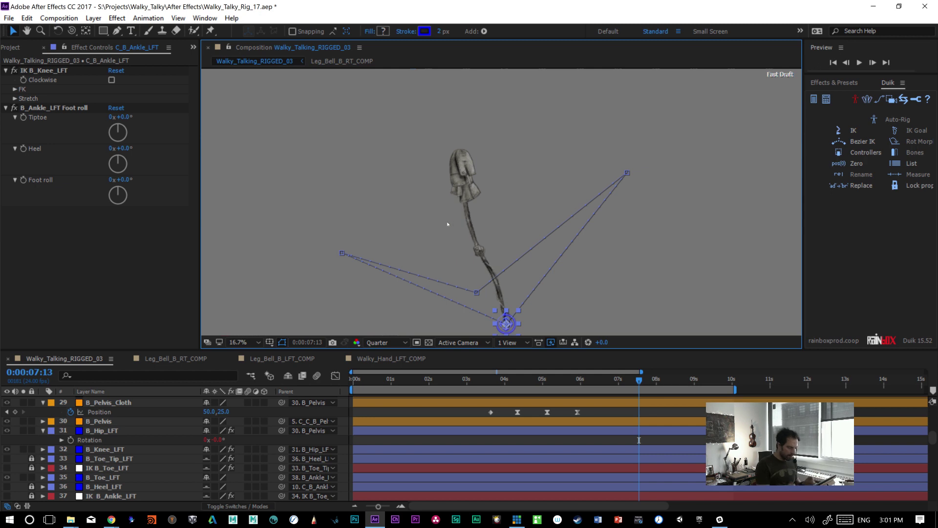
# - Select Leg_Bell_B_LFT_COMP and point out its FRNT_Angle_Min and FRNT_Output_Angle_Min slider effects
pyautogui.click(465, 170)
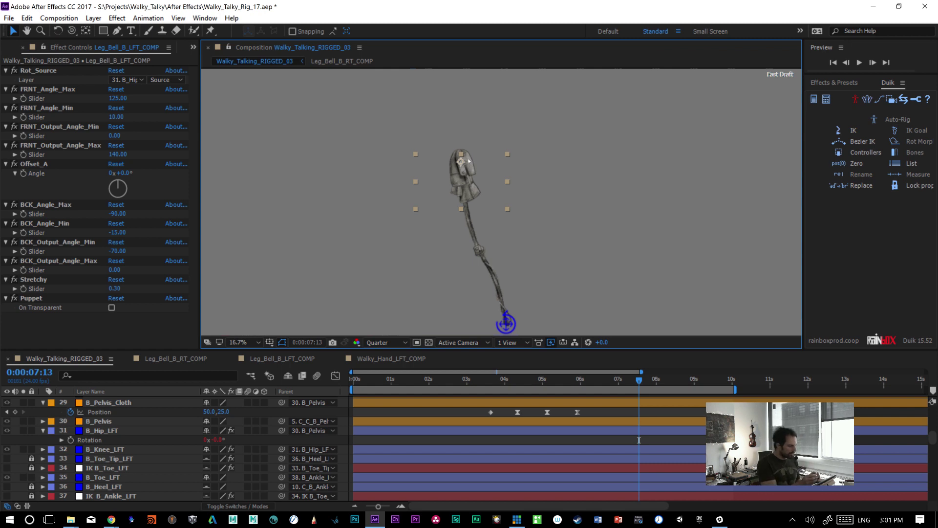
pyautogui.click(54, 108)
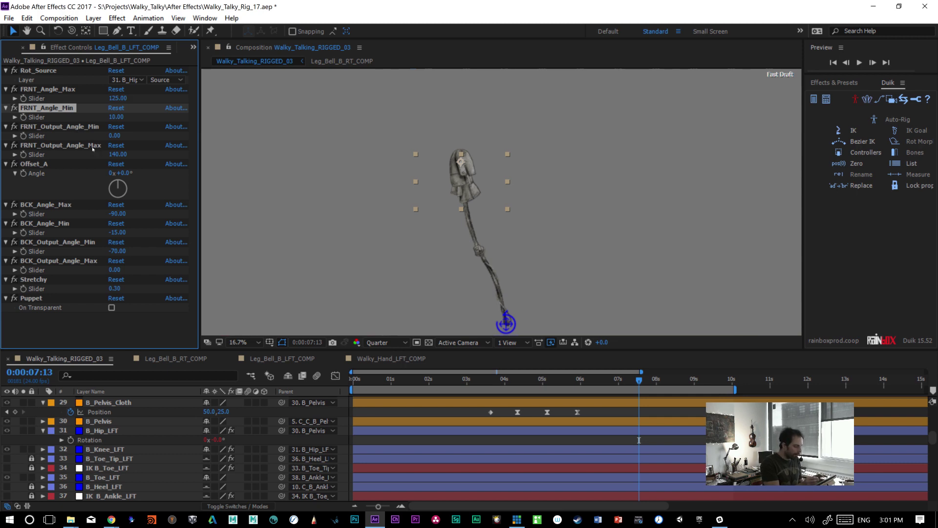
pyautogui.click(77, 127)
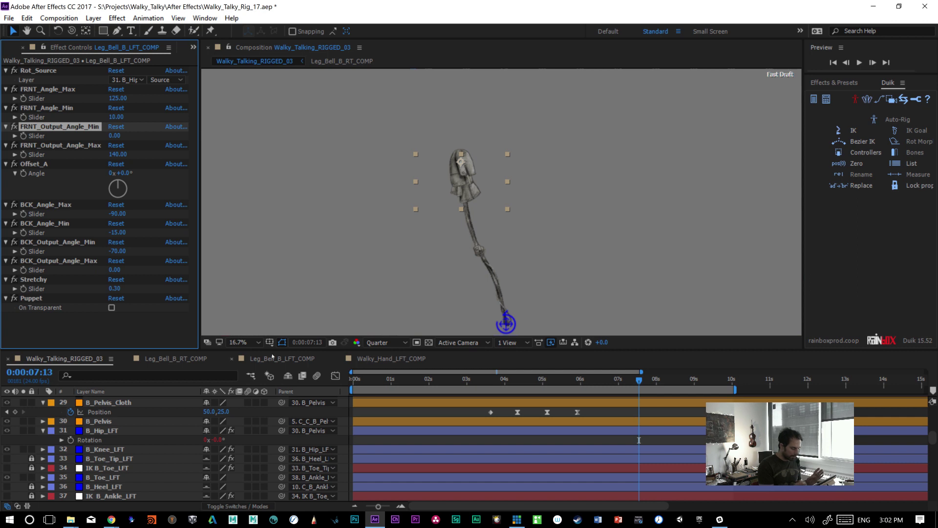
# - Switch to Autodesk SketchBook and handwrite "linear (input" on the canvas in magenta ink
pyautogui.click(184, 358)
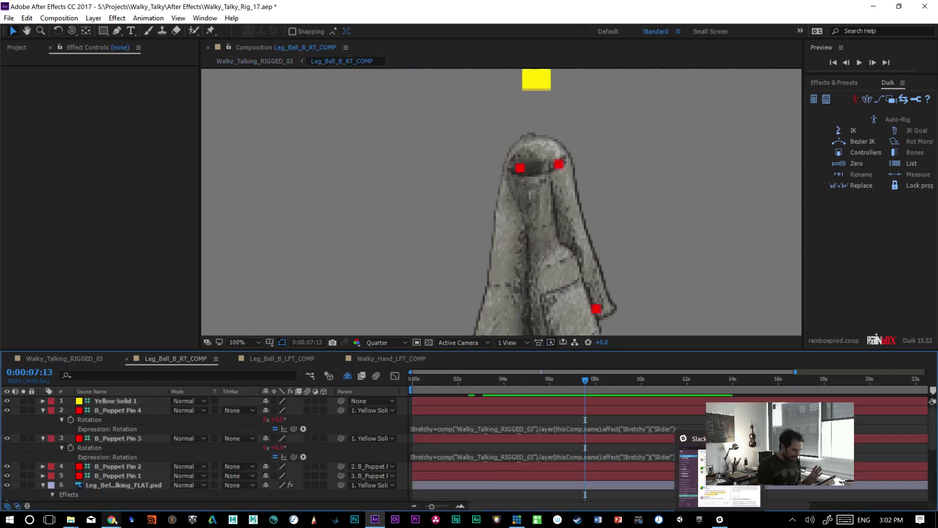
pyautogui.click(355, 519)
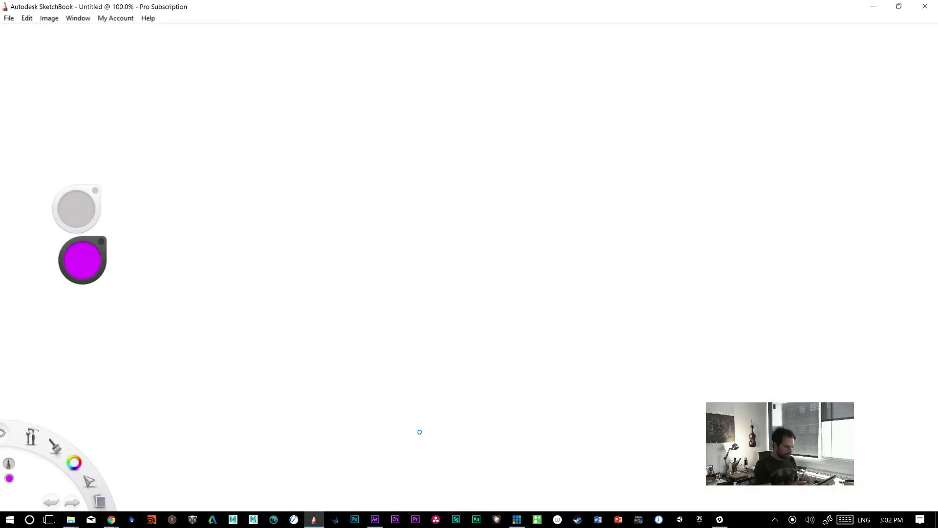
pyautogui.moveTo(216, 207)
pyautogui.mouseDown()
pyautogui.moveTo(253, 240)
pyautogui.moveTo(323, 292)
pyautogui.moveTo(485, 298)
pyautogui.mouseUp()
pyautogui.hotkey('ctrl', 'z')
pyautogui.moveTo(288, 211)
pyautogui.mouseDown()
pyautogui.moveTo(300, 222)
pyautogui.moveTo(289, 221)
pyautogui.mouseUp()
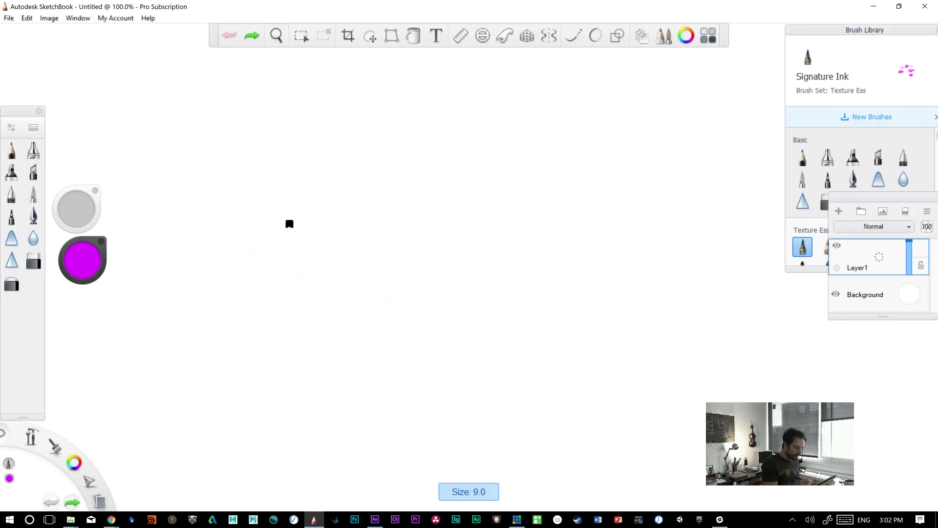
pyautogui.moveTo(226, 218)
pyautogui.mouseDown()
pyautogui.moveTo(217, 247)
pyautogui.moveTo(234, 245)
pyautogui.moveTo(238, 226)
pyautogui.moveTo(245, 241)
pyautogui.moveTo(270, 231)
pyautogui.moveTo(294, 239)
pyautogui.moveTo(285, 248)
pyautogui.moveTo(286, 230)
pyautogui.moveTo(305, 243)
pyautogui.moveTo(327, 228)
pyautogui.mouseUp()
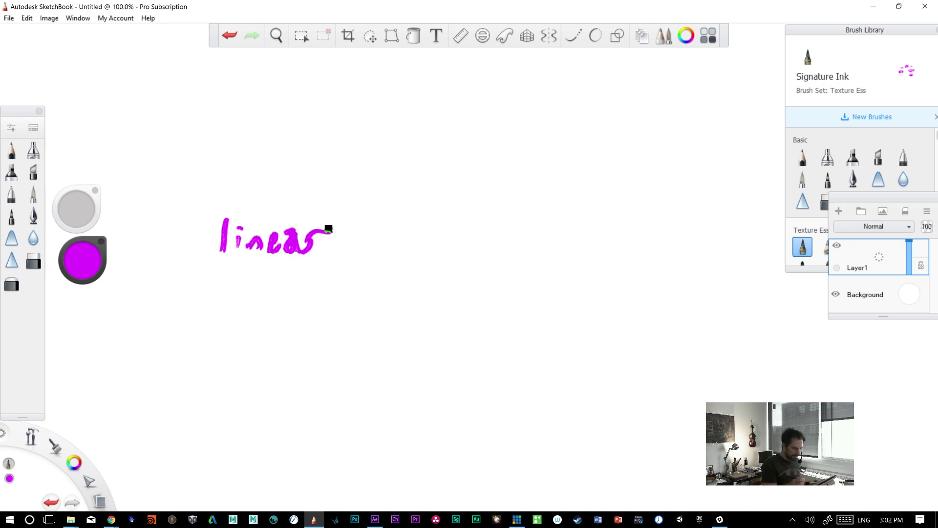
pyautogui.moveTo(364, 268); pyautogui.dragTo(385, 179)
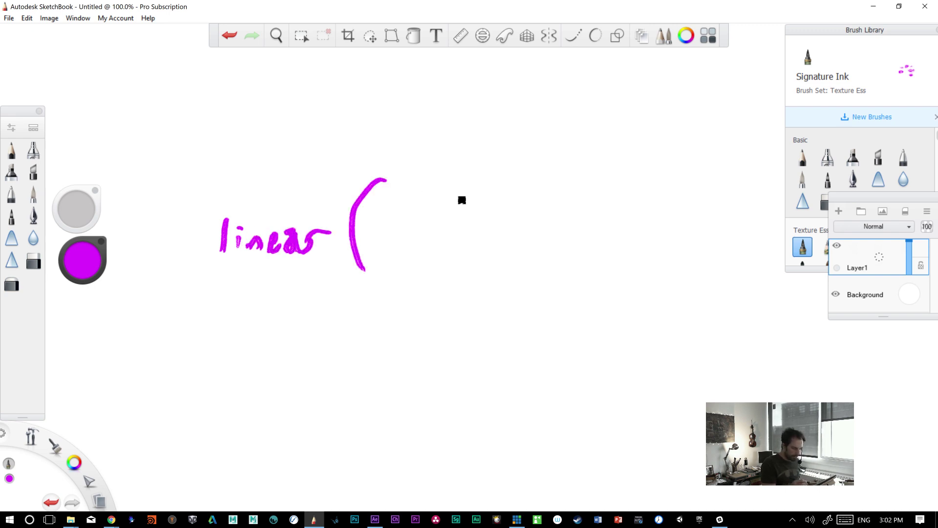
pyautogui.moveTo(377, 227)
pyautogui.mouseDown()
pyautogui.moveTo(377, 248)
pyautogui.moveTo(406, 246)
pyautogui.moveTo(428, 229)
pyautogui.moveTo(419, 248)
pyautogui.moveTo(450, 244)
pyautogui.mouseUp()
pyautogui.moveTo(456, 209); pyautogui.dragTo(459, 245)
pyautogui.moveTo(448, 227); pyautogui.dragTo(477, 222)
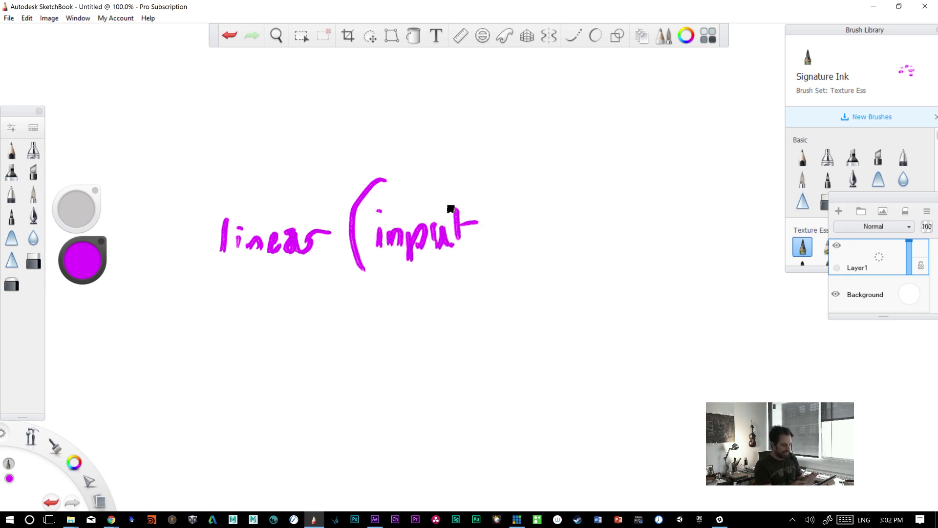
# - Complete the handwritten linear() call with the arguments min, max, minout and maxout, and close the parenthesis
pyautogui.moveTo(497, 239)
pyautogui.mouseDown()
pyautogui.moveTo(489, 262)
pyautogui.moveTo(526, 226)
pyautogui.moveTo(581, 260)
pyautogui.moveTo(628, 211)
pyautogui.moveTo(660, 235)
pyautogui.moveTo(682, 230)
pyautogui.moveTo(665, 244)
pyautogui.mouseUp()
pyautogui.press('space')
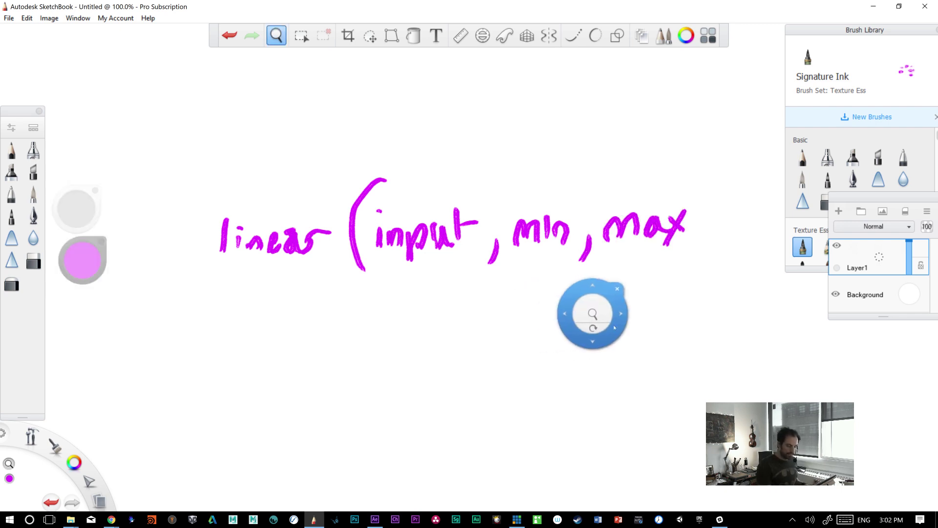
pyautogui.moveTo(598, 321); pyautogui.dragTo(450, 325)
pyautogui.moveTo(531, 232)
pyautogui.mouseDown()
pyautogui.moveTo(524, 260)
pyautogui.moveTo(557, 220)
pyautogui.moveTo(583, 237)
pyautogui.moveTo(614, 229)
pyautogui.moveTo(624, 210)
pyautogui.moveTo(661, 212)
pyautogui.moveTo(676, 225)
pyautogui.moveTo(692, 196)
pyautogui.mouseUp()
pyautogui.moveTo(689, 235)
pyautogui.mouseDown()
pyautogui.moveTo(721, 206)
pyautogui.moveTo(721, 218)
pyautogui.moveTo(752, 205)
pyautogui.moveTo(759, 228)
pyautogui.moveTo(772, 222)
pyautogui.moveTo(763, 195)
pyautogui.mouseUp()
pyautogui.moveTo(776, 229); pyautogui.dragTo(759, 259)
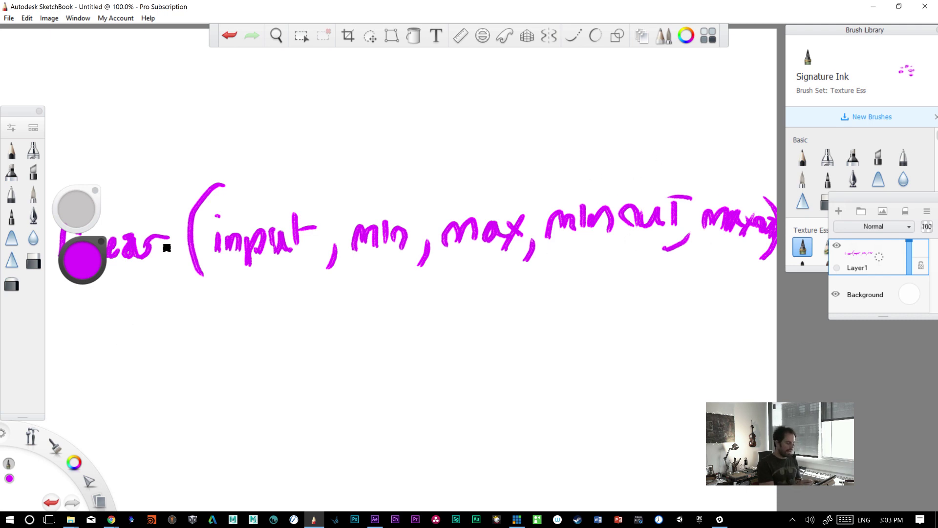
# - Handwrite "ease" and "ease in" as alternative interpolation methods beneath the linear() call
pyautogui.press('space')
pyautogui.moveTo(198, 297); pyautogui.dragTo(275, 307)
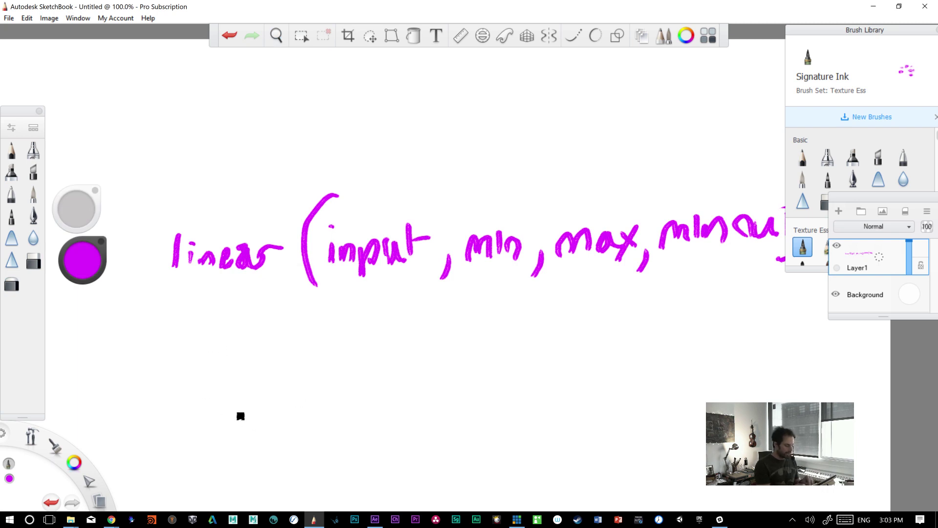
pyautogui.moveTo(168, 391)
pyautogui.mouseDown()
pyautogui.moveTo(214, 404)
pyautogui.moveTo(222, 382)
pyautogui.moveTo(255, 399)
pyautogui.mouseUp()
pyautogui.click(196, 400)
pyautogui.moveTo(175, 452)
pyautogui.mouseDown()
pyautogui.moveTo(194, 443)
pyautogui.moveTo(205, 458)
pyautogui.moveTo(232, 441)
pyautogui.moveTo(290, 450)
pyautogui.mouseUp()
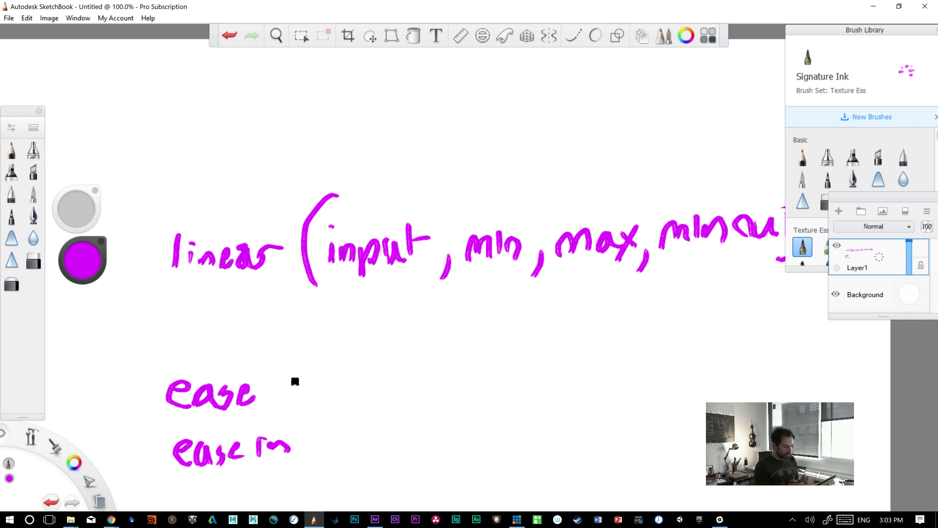
# - Switch back to After Effects and scrub the Walky_Talking_RIGGED_03 composition to 0:00:05:20 to review the leg's motion
pyautogui.click(375, 519)
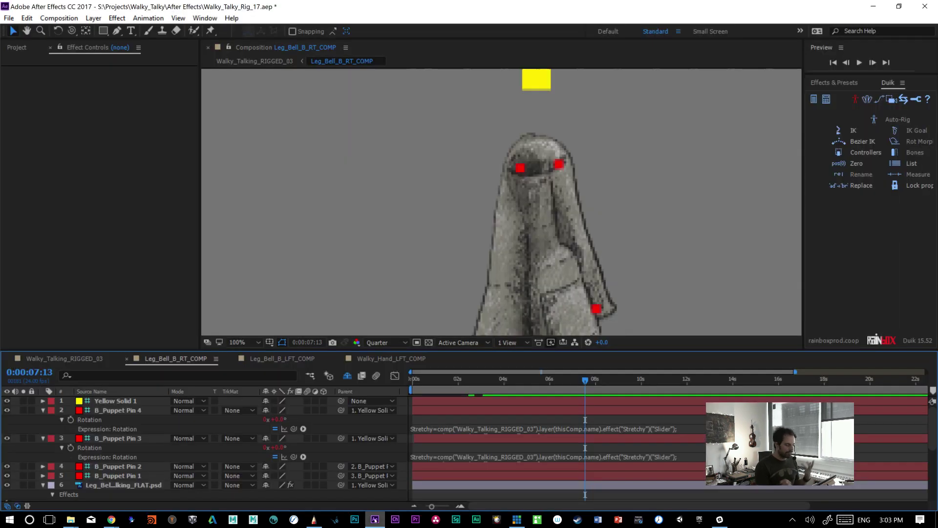
pyautogui.click(69, 358)
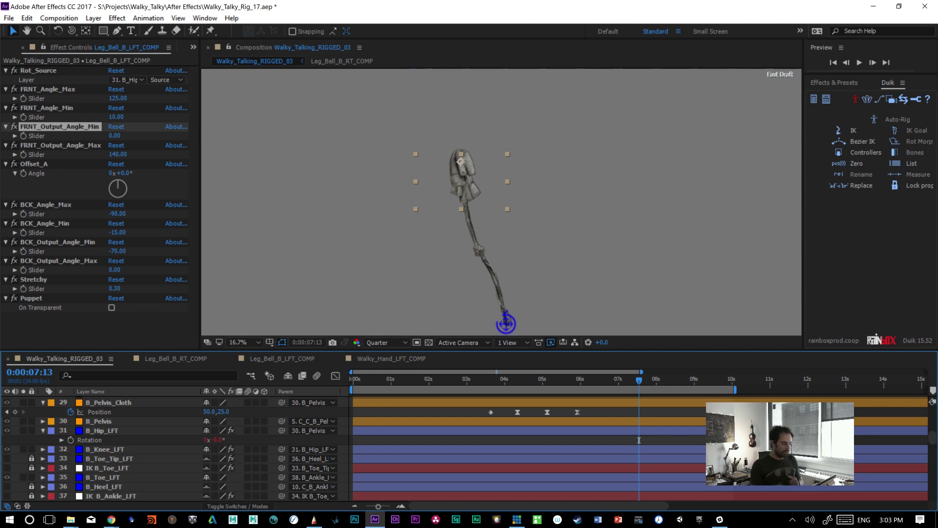
pyautogui.moveTo(531, 383); pyautogui.dragTo(574, 397)
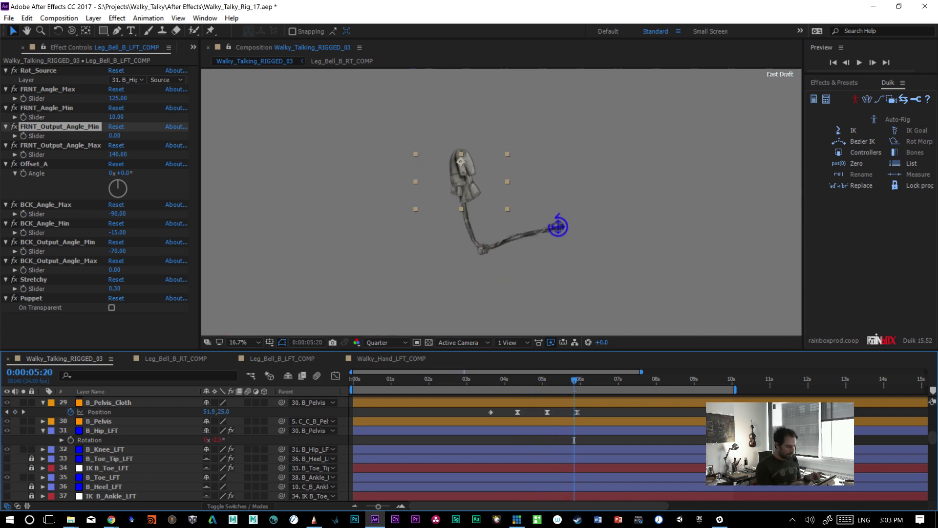
# - Open the Rotation expression in Leg_Bell_B_LFT_COMP and highlight its if/else block containing the linear() and ease_in() lines
pyautogui.click(190, 360)
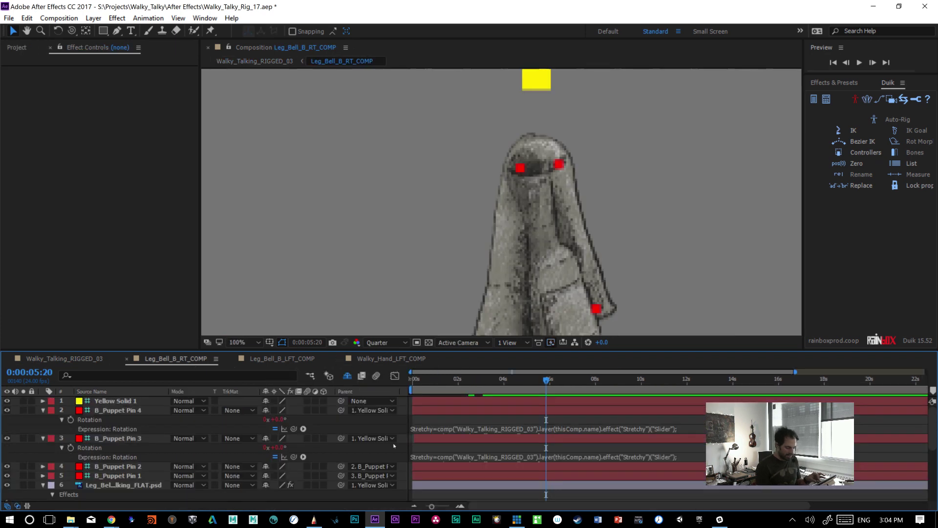
pyautogui.click(257, 359)
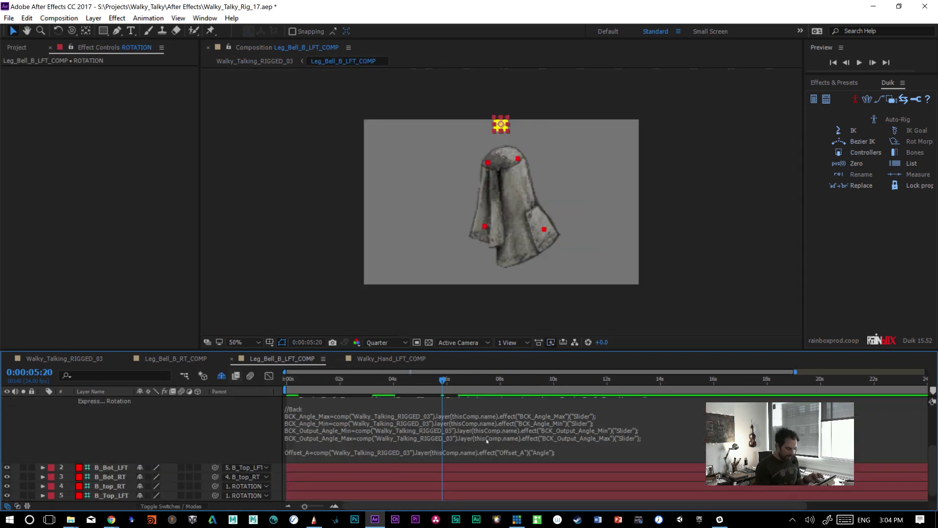
pyautogui.click(928, 437)
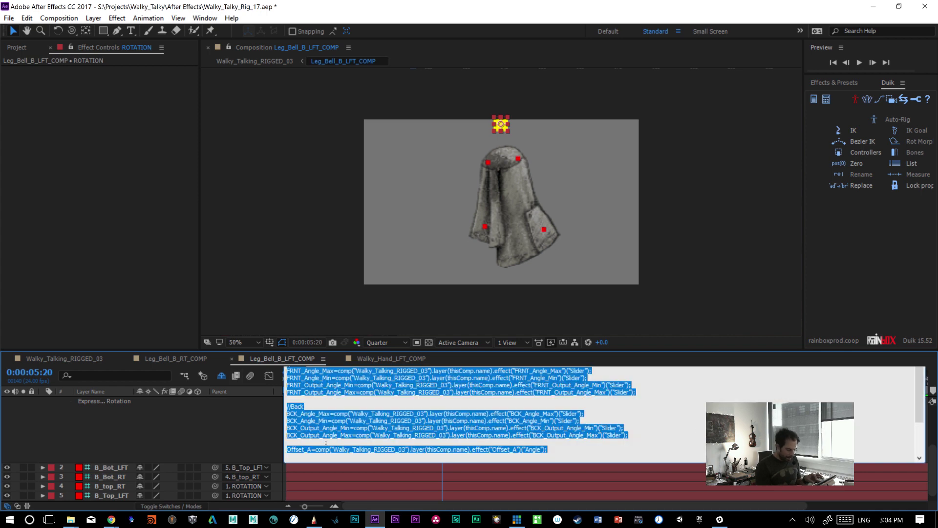
pyautogui.moveTo(324, 460); pyautogui.dragTo(442, 429)
pyautogui.scroll(-1, 877, 451)
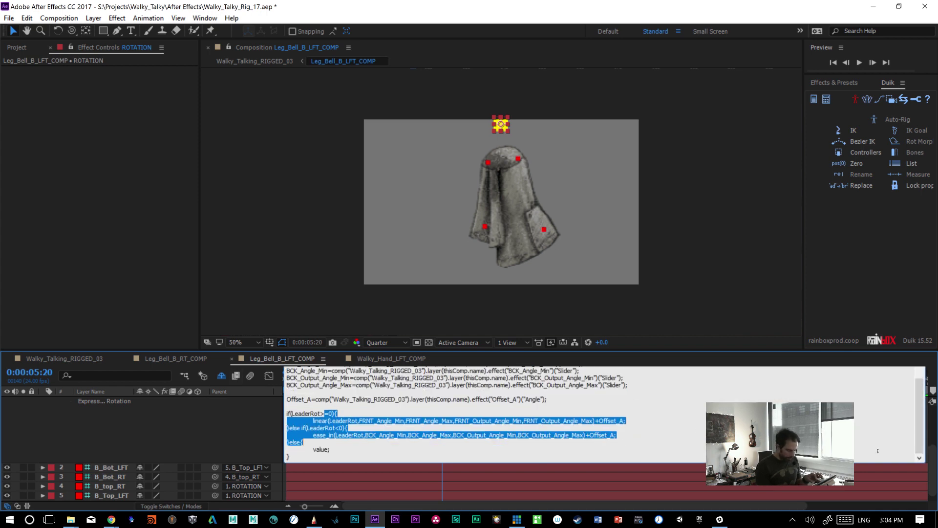
pyautogui.click(336, 414)
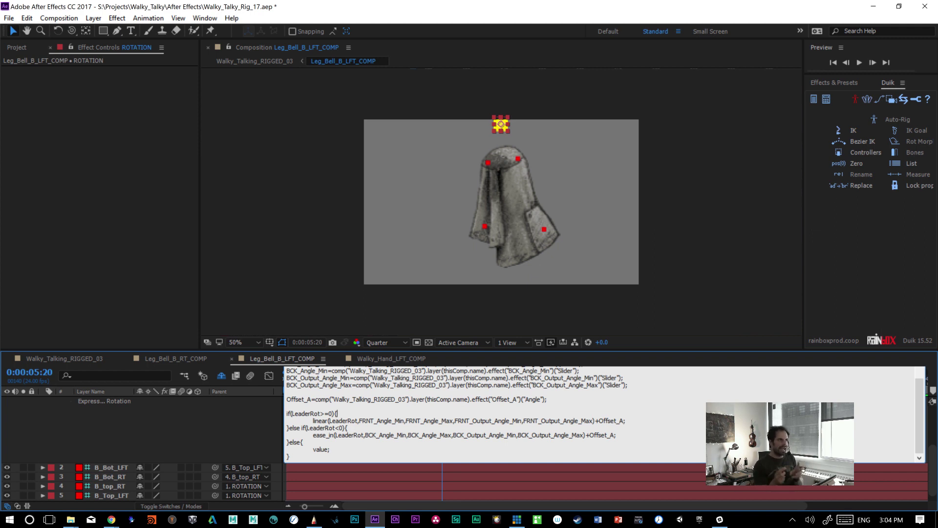
# - Return to Walky_Talking_RIGGED_03 and collapse the project's Solids, Walky_Talking_FLAT Layers and 3D Head folders
pyautogui.click(95, 358)
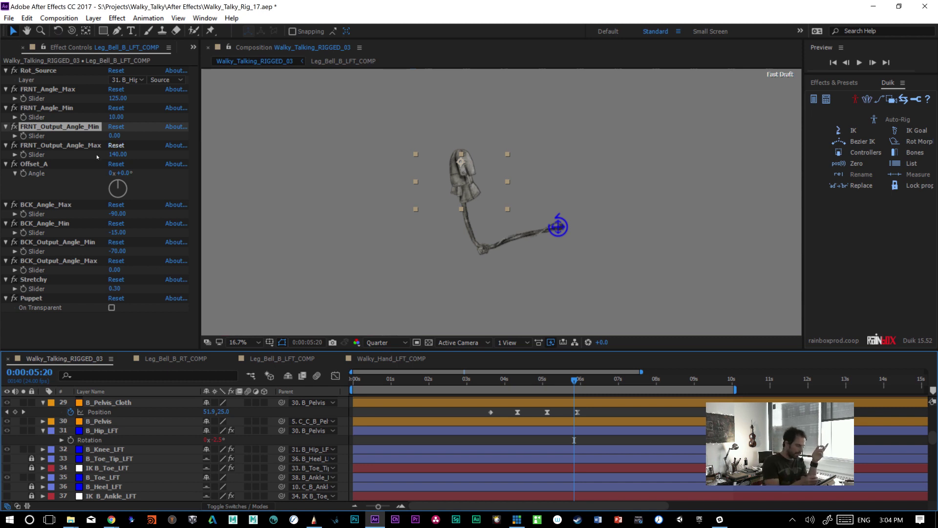
pyautogui.click(194, 47)
pyautogui.click(236, 62)
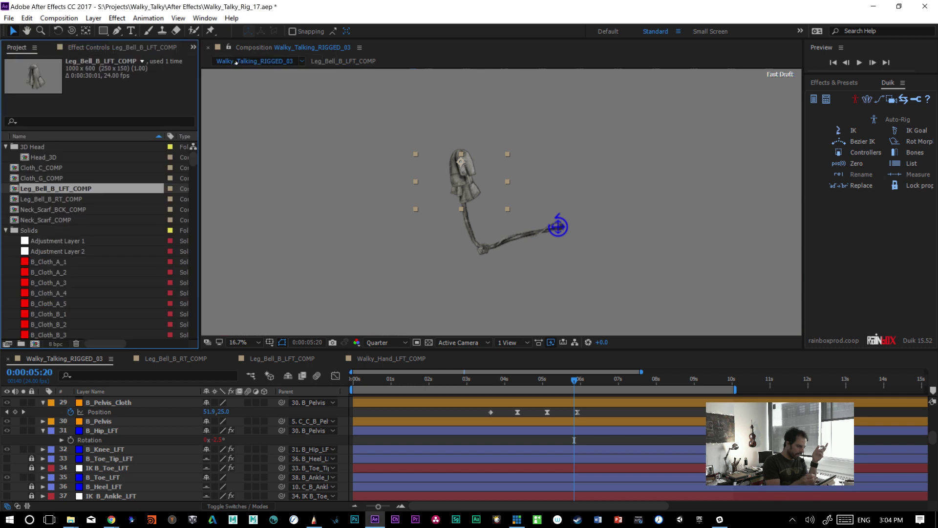
pyautogui.click(6, 230)
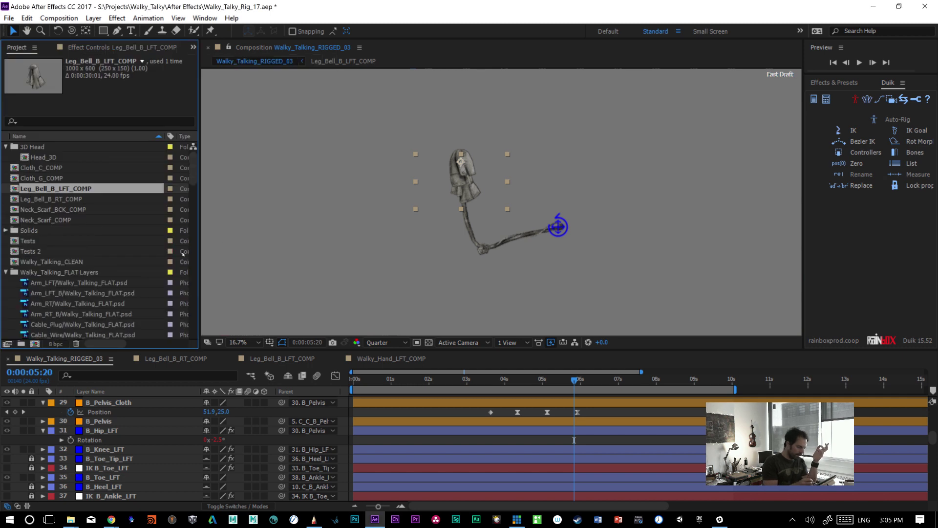
pyautogui.click(6, 273)
pyautogui.click(50, 321)
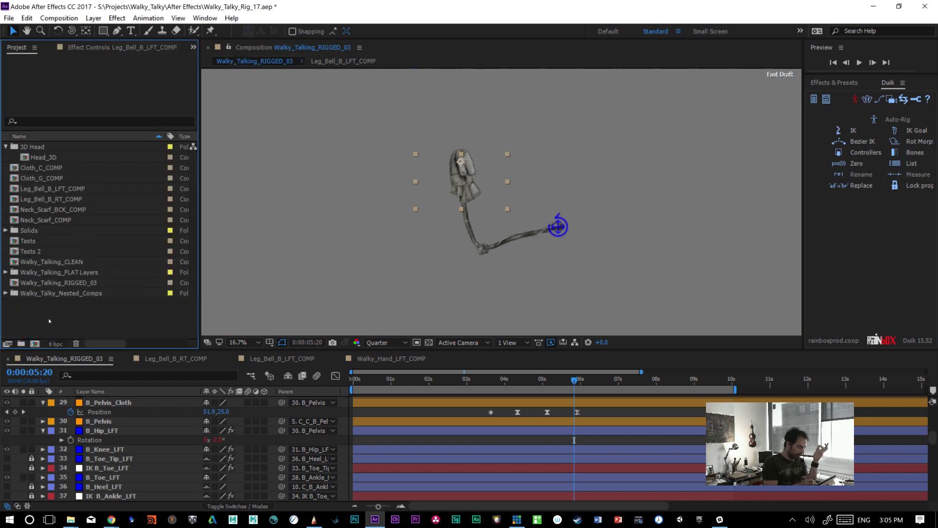
pyautogui.click(4, 146)
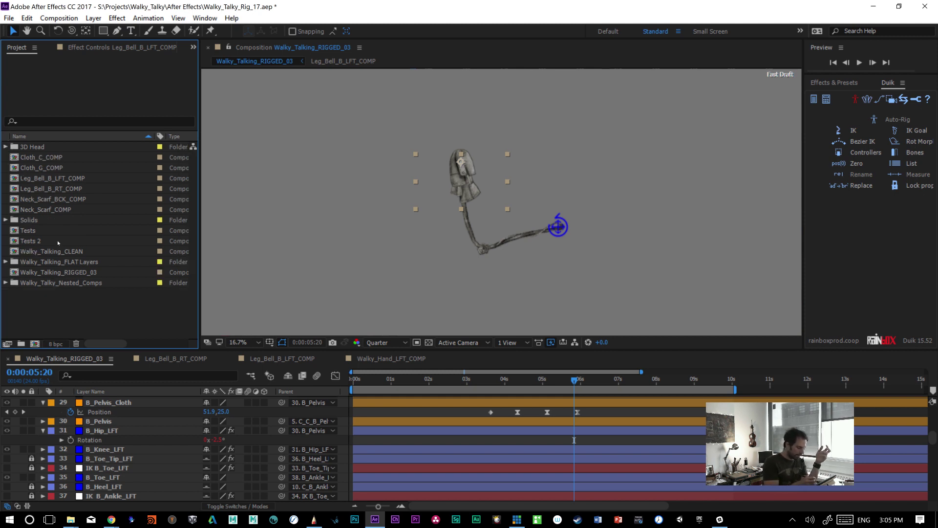
# - Open the Tests composition and duplicate the small magenta solid, arranging the two squares one above the other
pyautogui.doubleClick(14, 230)
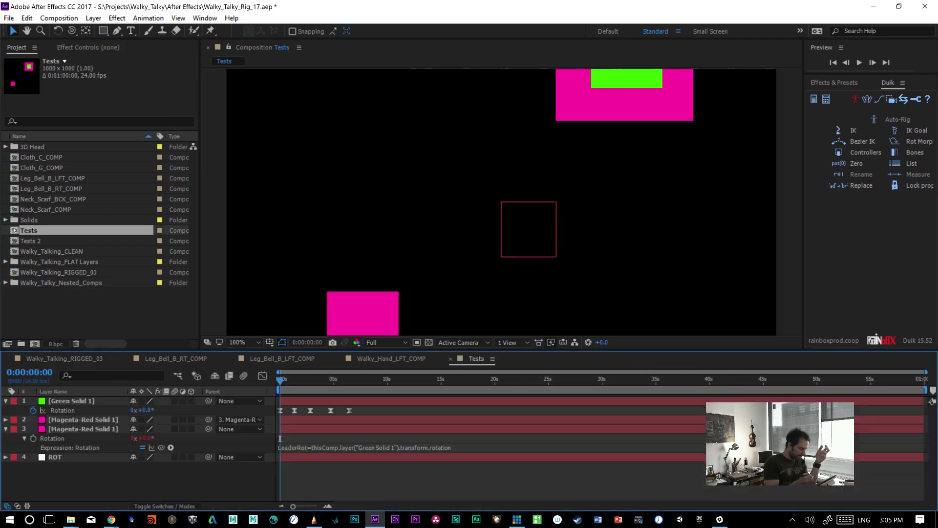
pyautogui.scroll(-4, 391, 306)
pyautogui.click(93, 18)
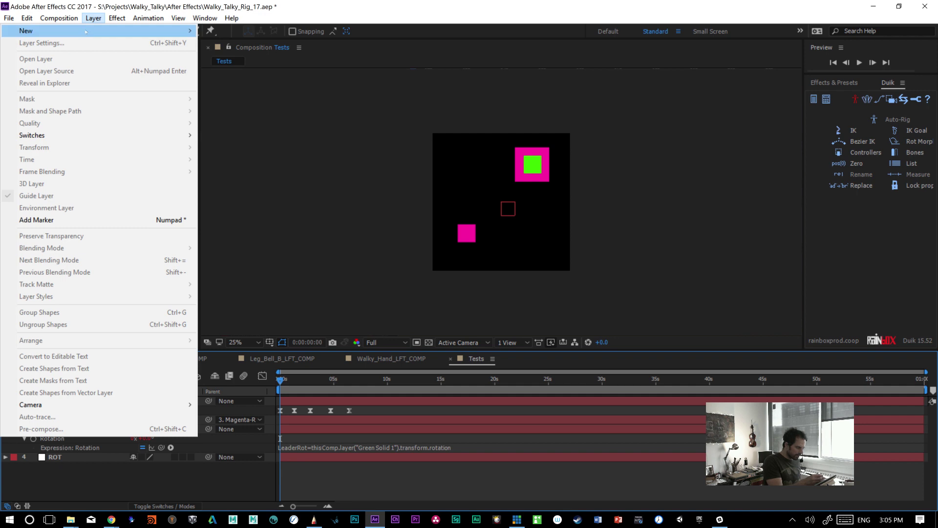
pyautogui.moveTo(146, 30)
pyautogui.click(545, 290)
pyautogui.moveTo(467, 231); pyautogui.dragTo(467, 208)
pyautogui.hotkey('ctrl', 'd')
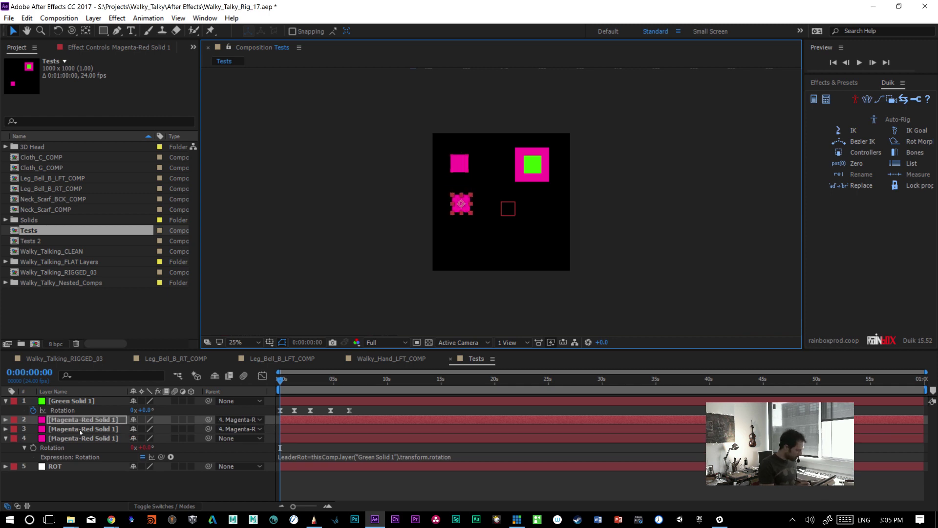
# - Reveal the lower magenta solid's Rotation property and apply Duik's Rot Morp to the layer
pyautogui.press('r')
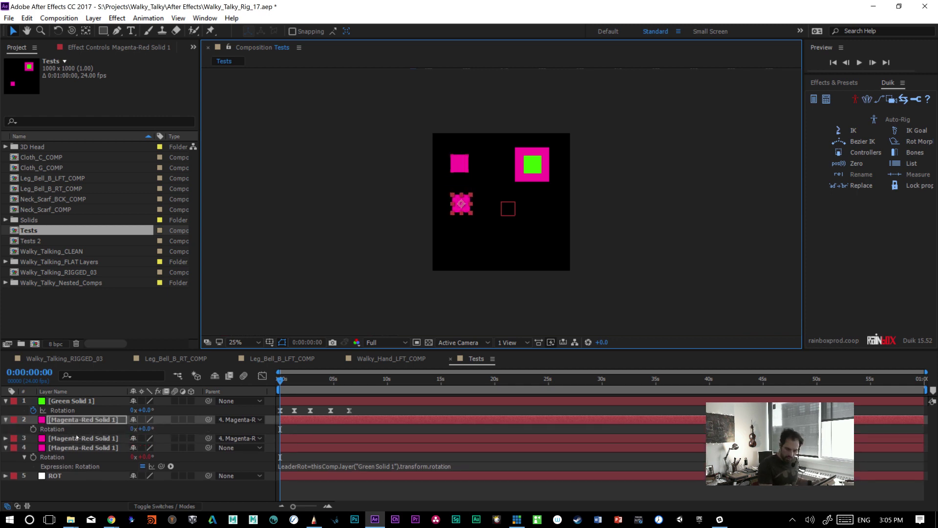
pyautogui.click(913, 143)
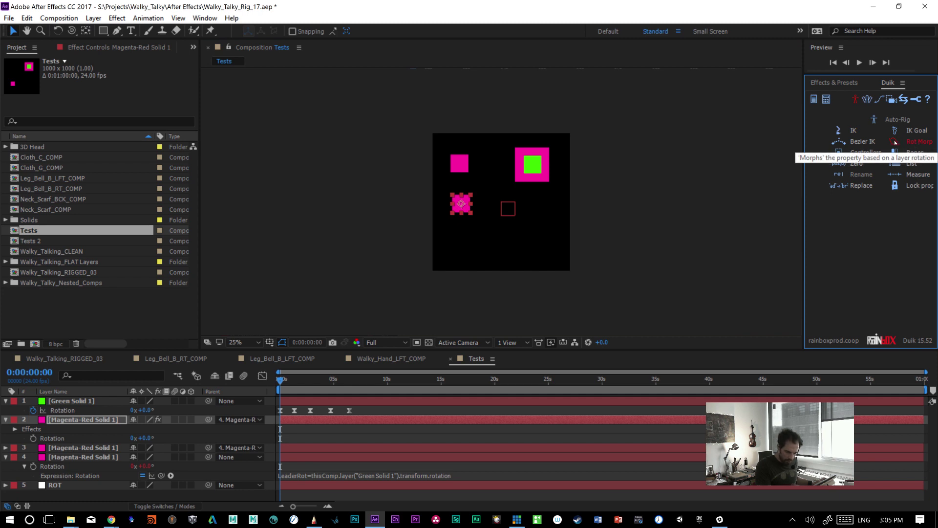
# - Apply Rot Morp to the lower magenta solid's Rotation property and open its expression and effect controls
pyautogui.click(43, 439)
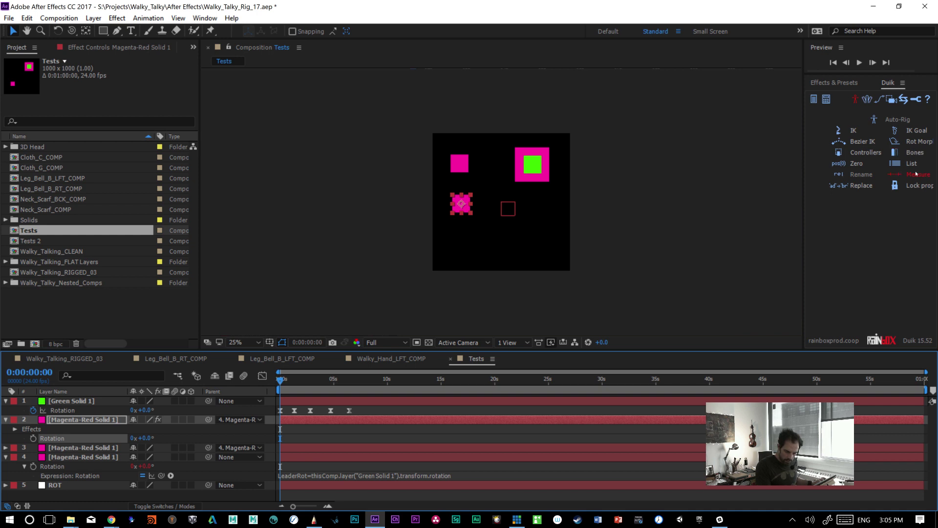
pyautogui.click(910, 145)
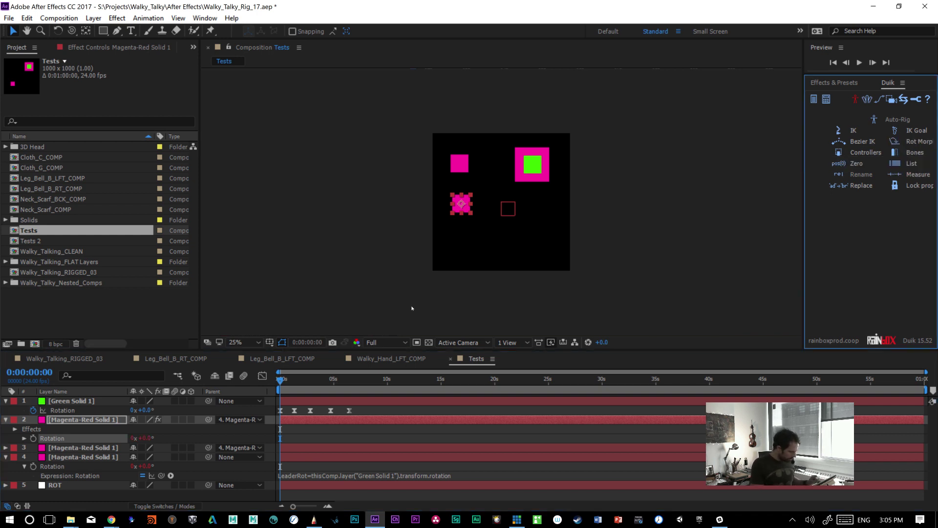
pyautogui.click(24, 443)
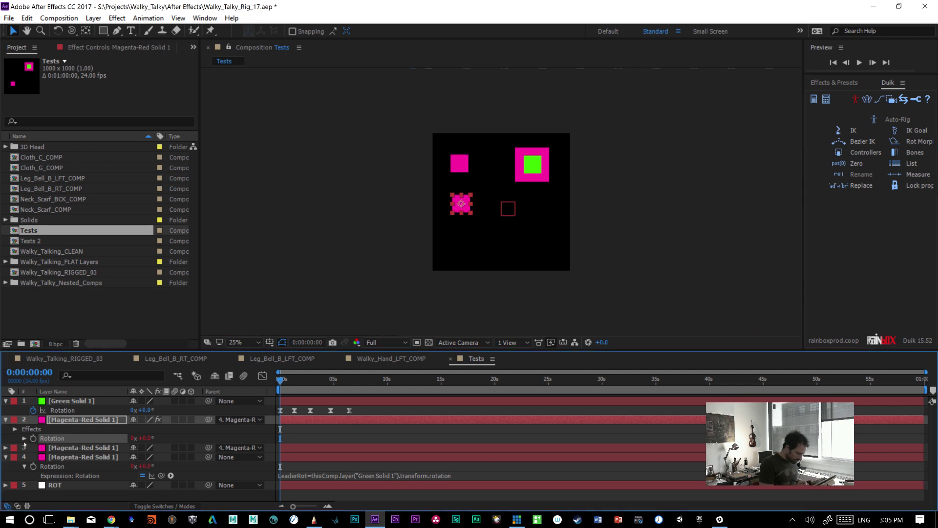
pyautogui.click(24, 438)
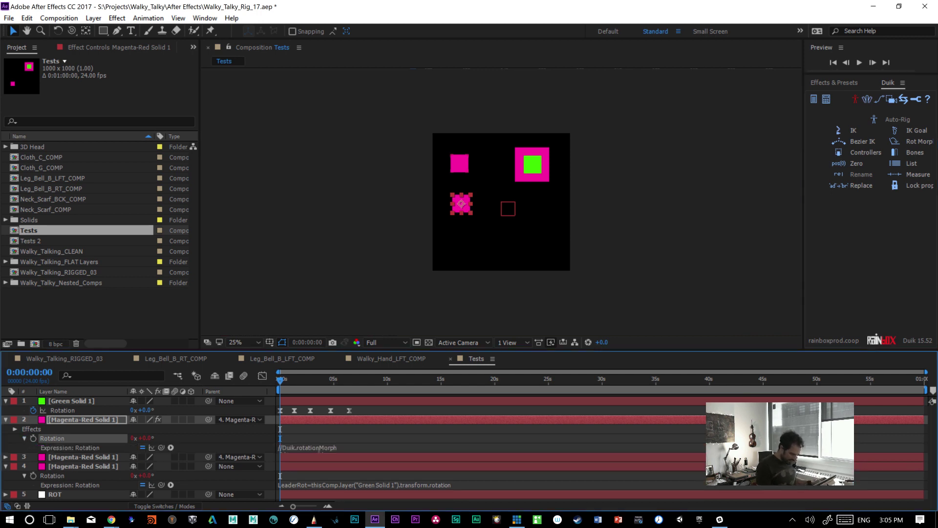
pyautogui.click(320, 448)
pyautogui.click(108, 47)
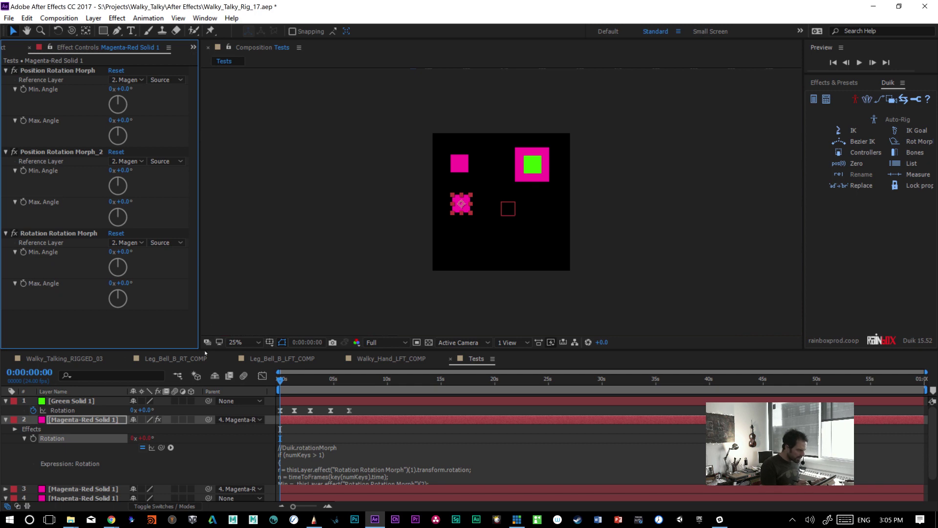
# - Try a Min. Angle of -24° and Max. Angle of 19° in Position Rotation Morph, and undo back to the single morph effect
pyautogui.moveTo(120, 97); pyautogui.dragTo(135, 123)
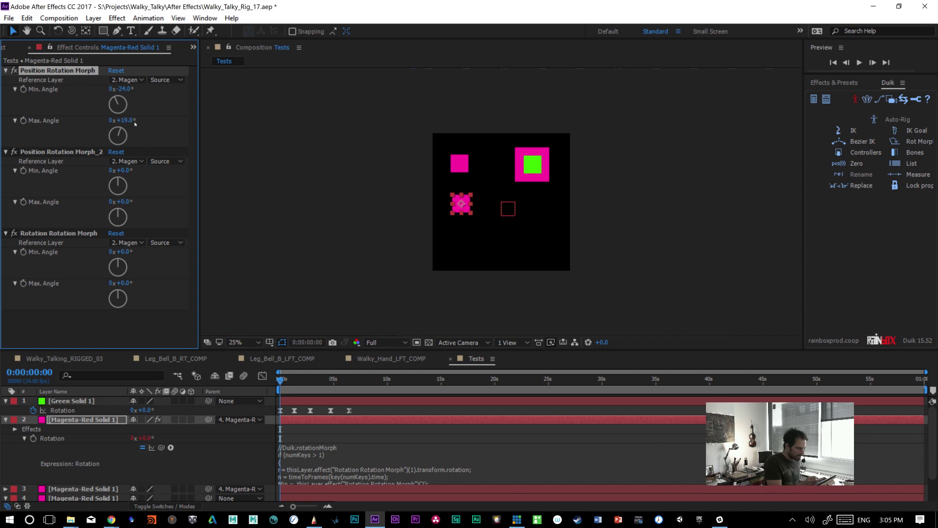
pyautogui.hotkey('ctrl', 'z')
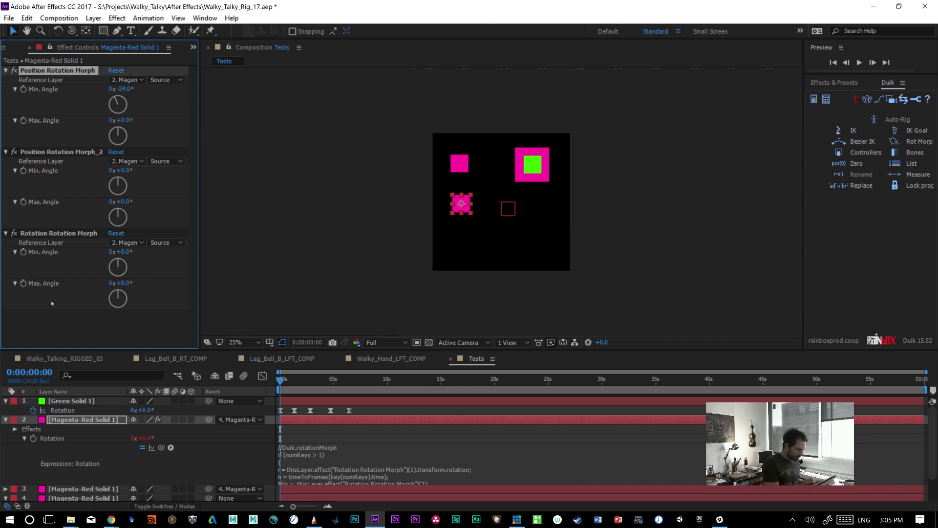
pyautogui.hotkey('ctrl', 'z')
pyautogui.hotkey('ctrl', 'z')
pyautogui.hotkey('ctrl', 'z')
pyautogui.hotkey('ctrl', 'z')
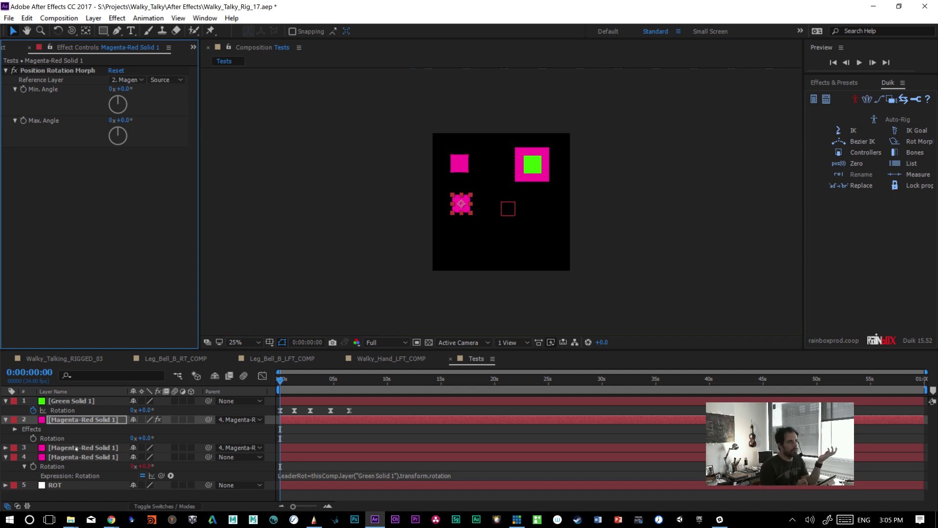
# - Move the lower magenta square further down the composition and rename the upper square's layer Box2
pyautogui.moveTo(464, 209); pyautogui.dragTo(458, 243)
pyautogui.click(465, 165)
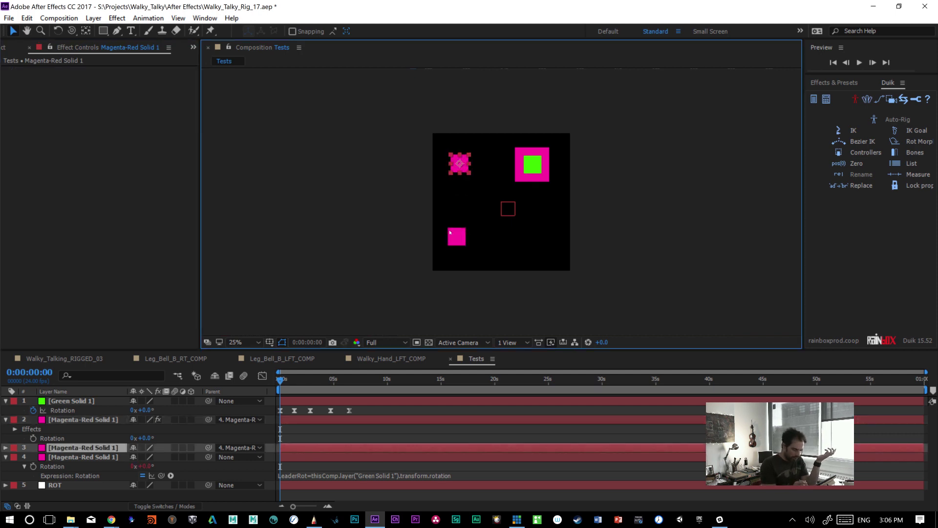
pyautogui.click(97, 420)
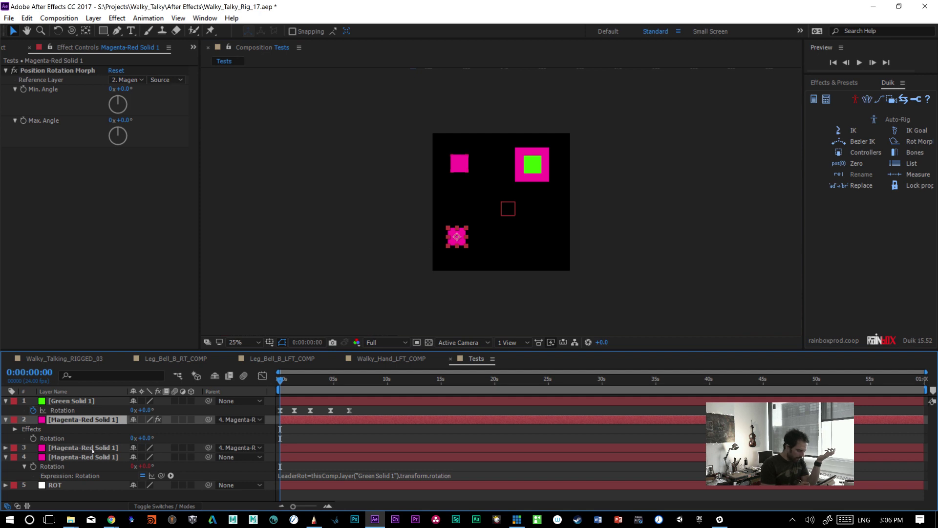
pyautogui.click(84, 448)
pyautogui.press('Return')
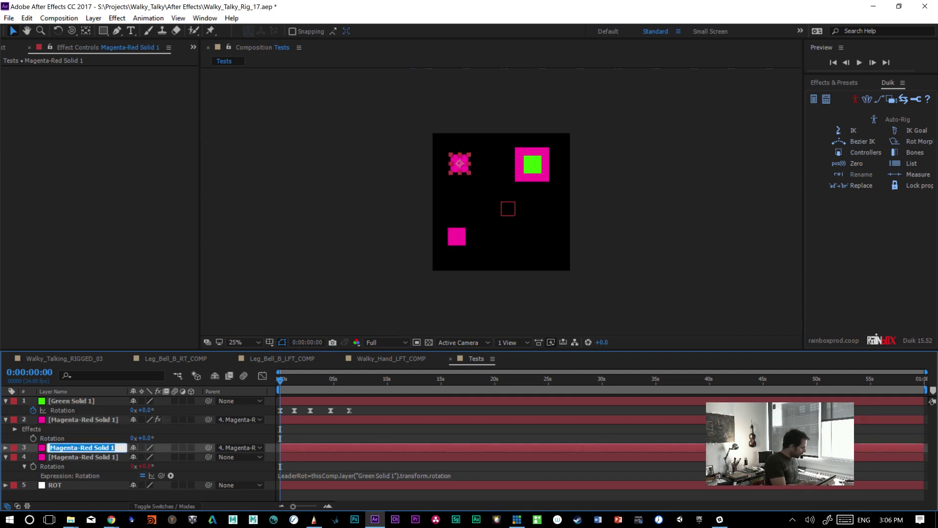
pyautogui.write('Box2')
pyautogui.press('Return')
# - Set the Reference Layer of the lower solid's Position Rotation Morph effect to Box2
pyautogui.click(90, 421)
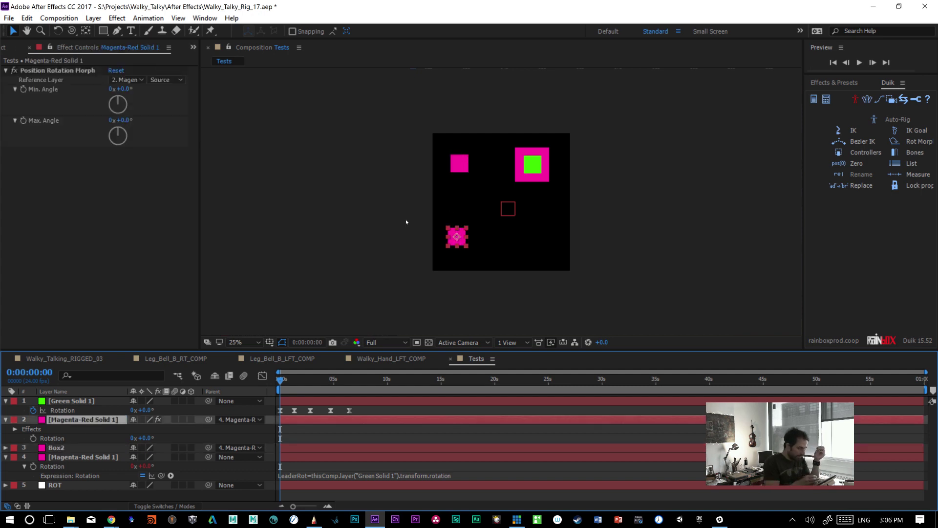
pyautogui.click(139, 81)
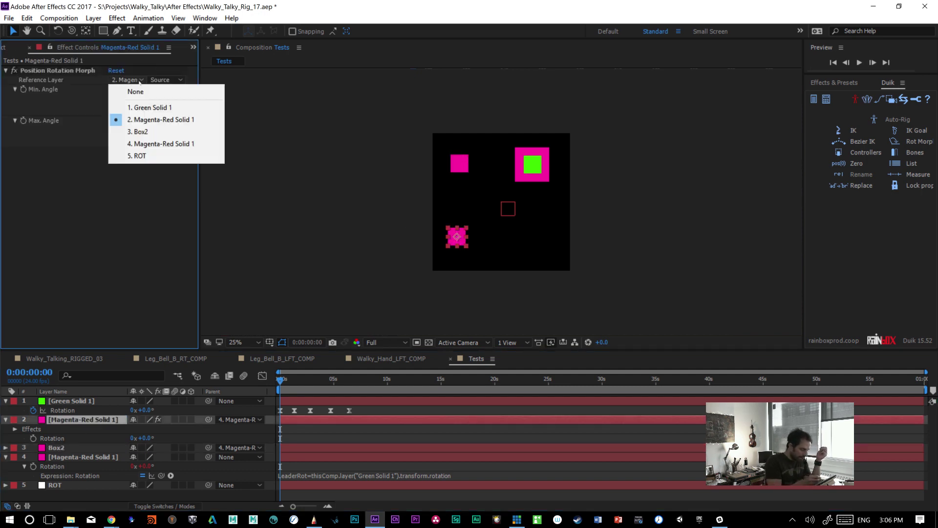
pyautogui.click(177, 127)
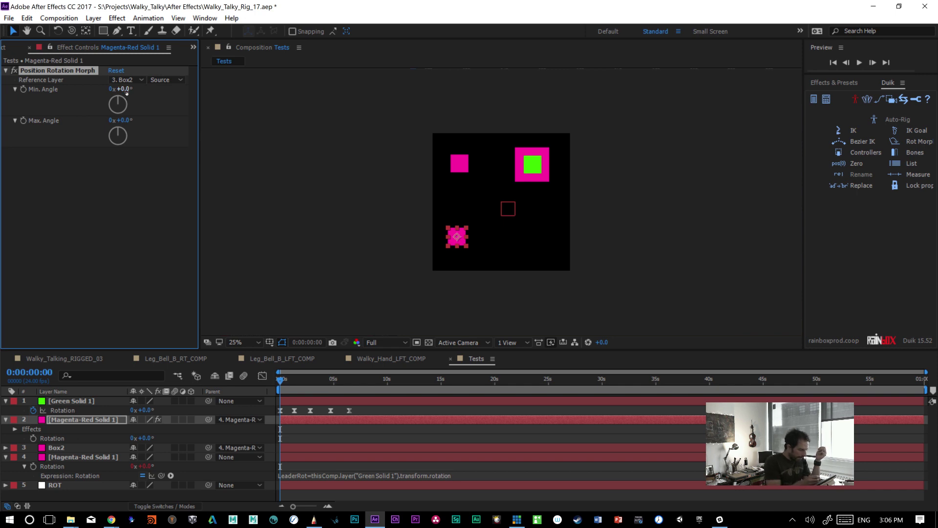
# - Reveal Box2's Rotation, try rotating the square, and undo the rotation
pyautogui.click(75, 446)
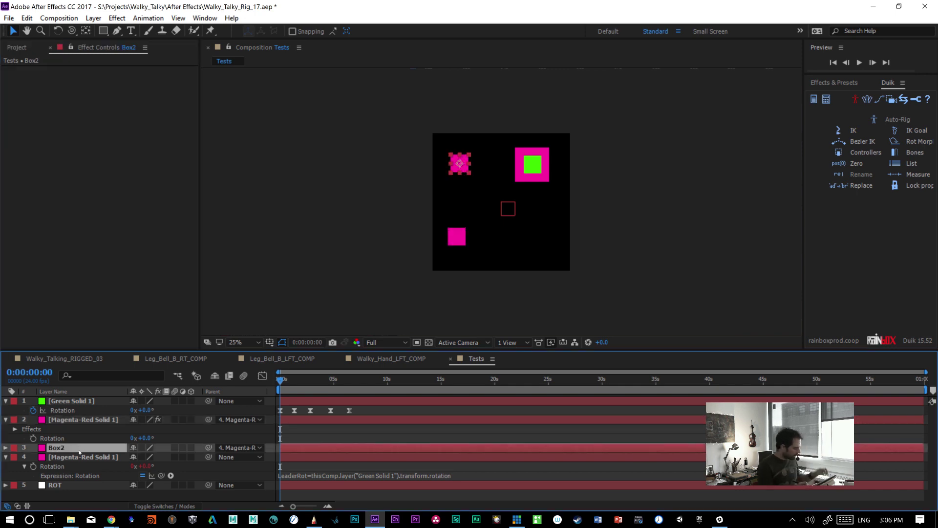
pyautogui.press('r')
pyautogui.moveTo(137, 455); pyautogui.dragTo(165, 458)
pyautogui.hotkey('ctrl', 'z')
pyautogui.hotkey('ctrl', 'z')
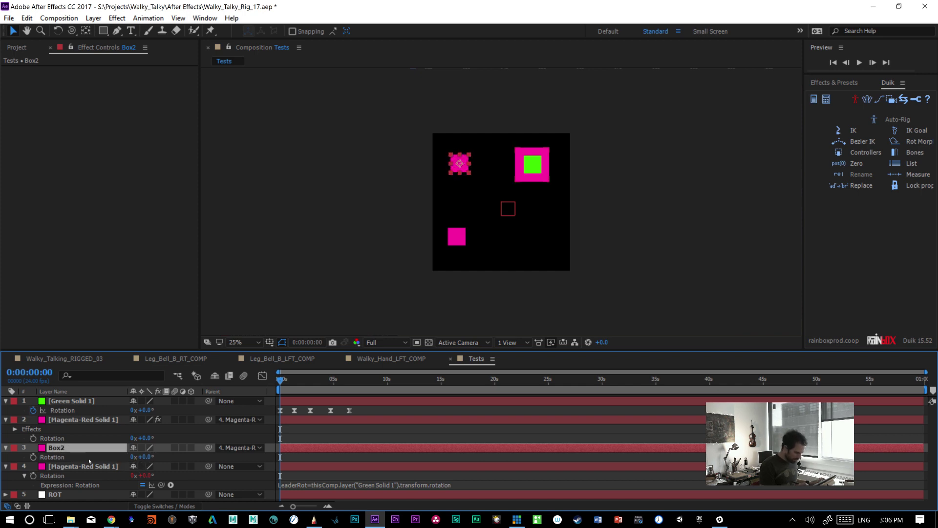
# - Set the lower solid's Position Rotation Morph to a Min. Angle of -23° and a Max. Angle of 77°
pyautogui.hotkey('ctrl', 'Up')
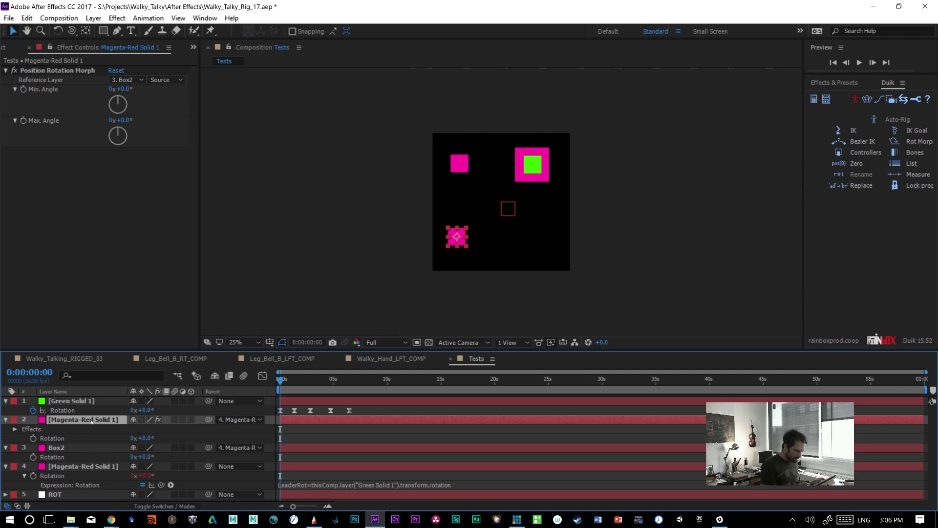
pyautogui.click(83, 447)
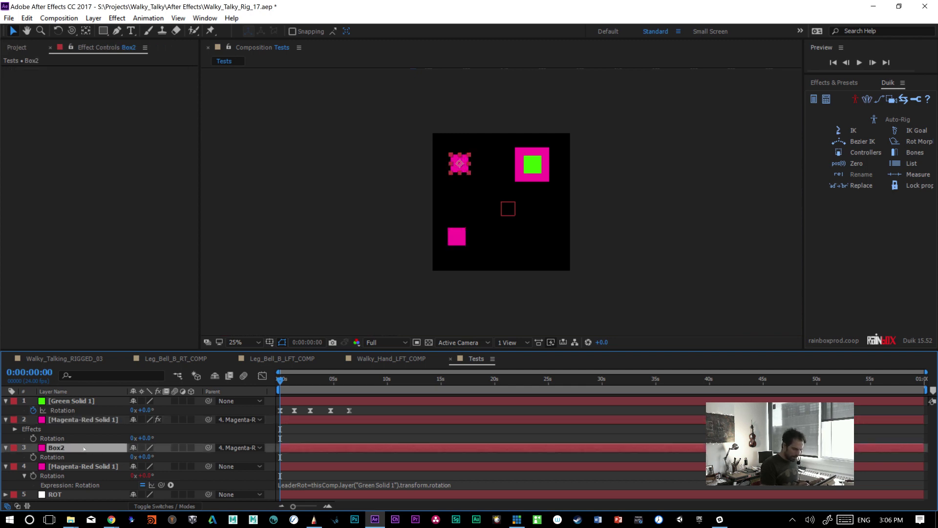
pyautogui.click(89, 421)
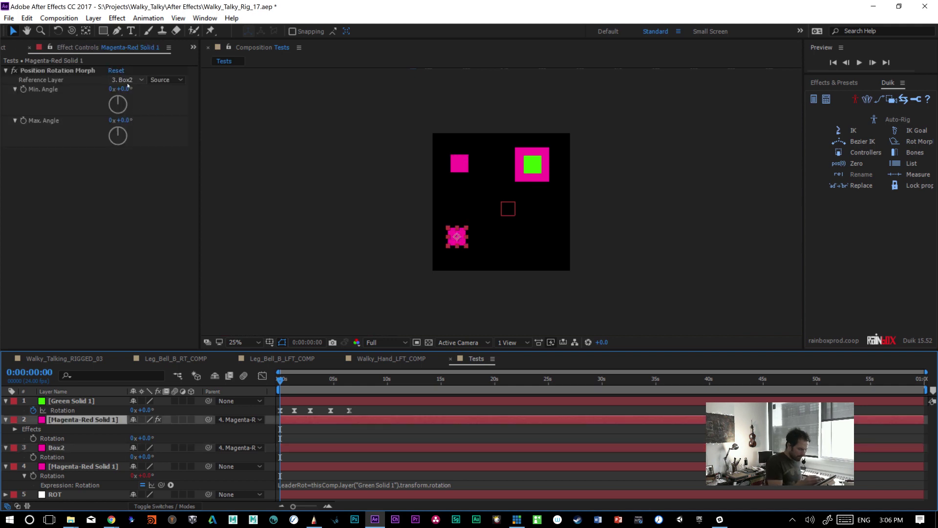
pyautogui.moveTo(123, 120); pyautogui.dragTo(163, 119)
pyautogui.moveTo(125, 89); pyautogui.dragTo(113, 88)
# - Rotate Box2 to test the morph's new angle range, and undo the rotation
pyautogui.moveTo(150, 459); pyautogui.dragTo(295, 439)
pyautogui.hotkey('ctrl', 'z')
pyautogui.hotkey('ctrl', 'z')
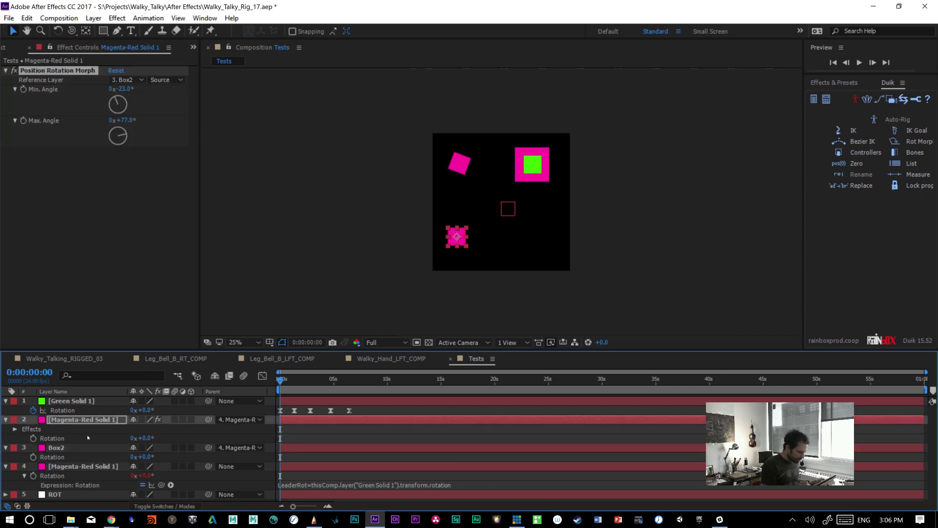
# - Reveal Box2's Position, try shifting the square, and undo the move
pyautogui.click(77, 420)
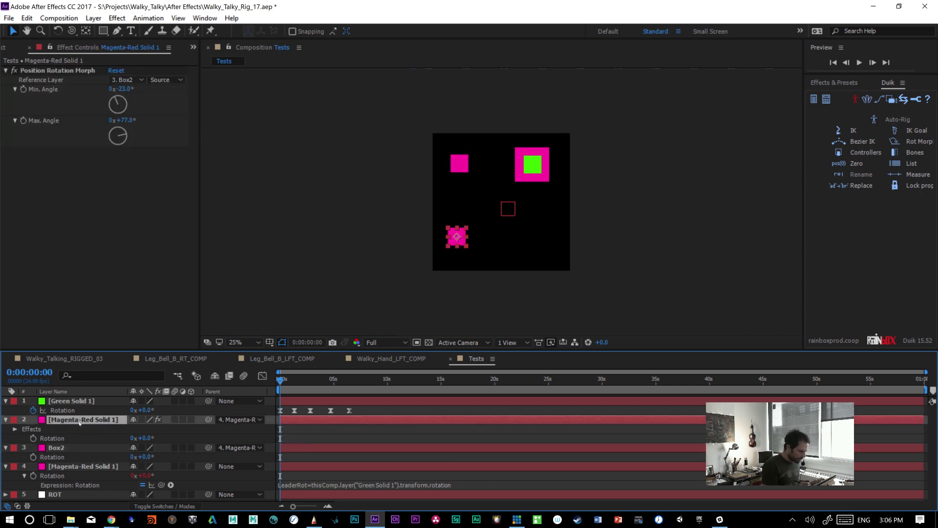
pyautogui.click(82, 451)
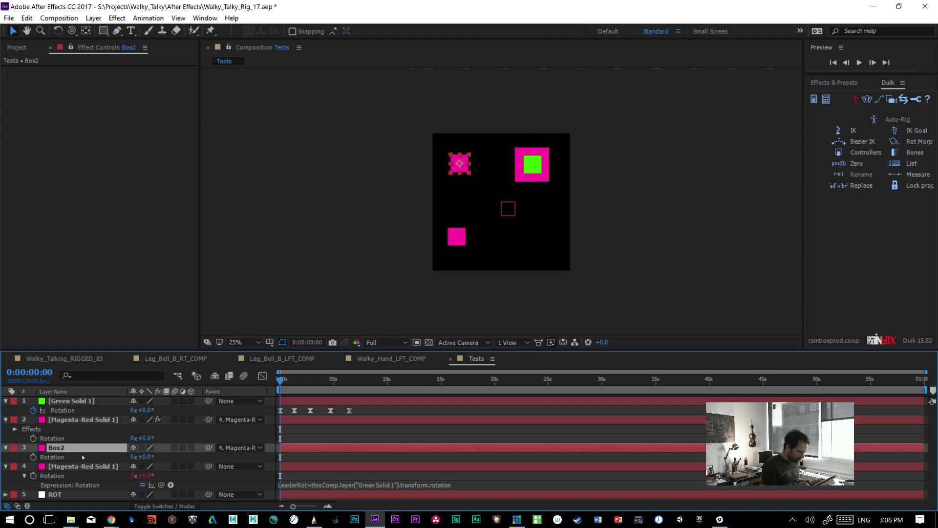
pyautogui.press('p')
pyautogui.moveTo(156, 457); pyautogui.dragTo(111, 458)
pyautogui.hotkey('ctrl', 'z')
# - Check the Reference Layer choices of the lower solid's Position Rotation Morph and keep Box2
pyautogui.click(77, 421)
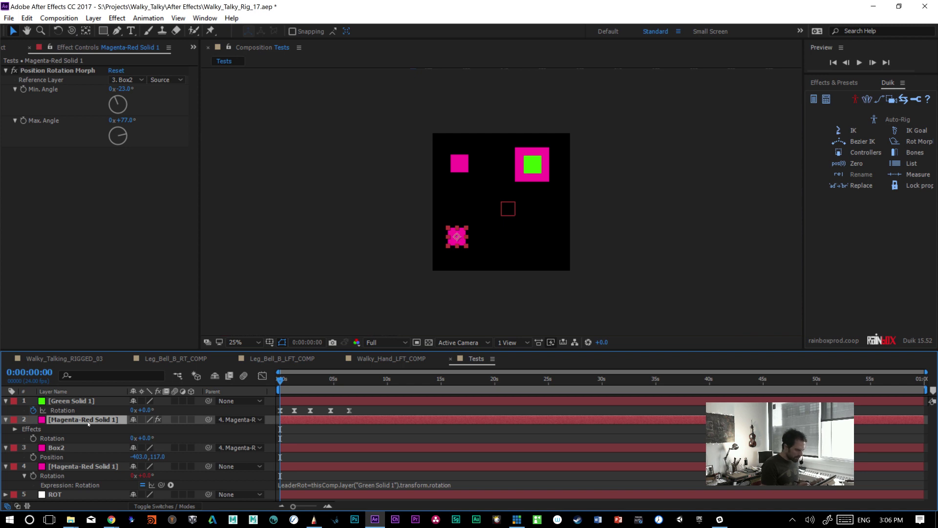
pyautogui.click(128, 80)
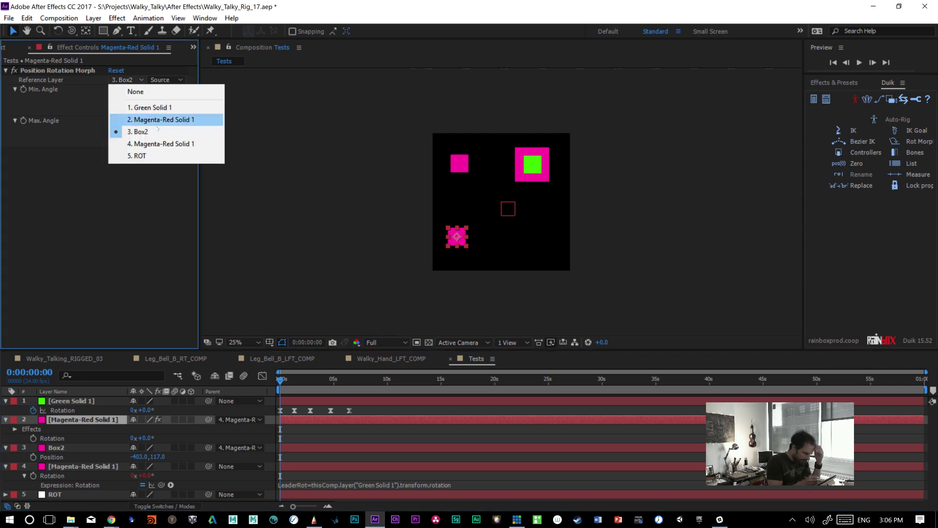
pyautogui.click(142, 132)
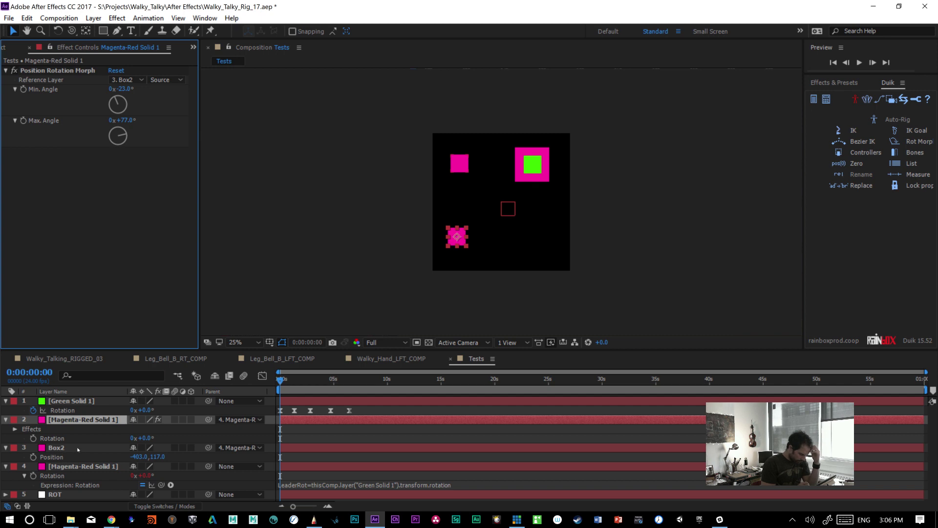
# - Show the Rotation property for Box2 and the Position property for the lower magenta solid
pyautogui.click(78, 446)
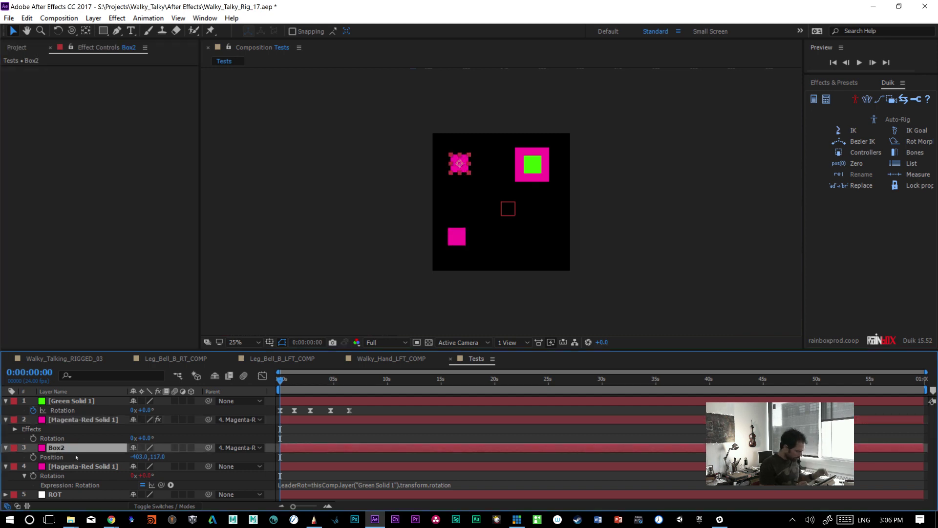
pyautogui.press('r')
pyautogui.click(82, 419)
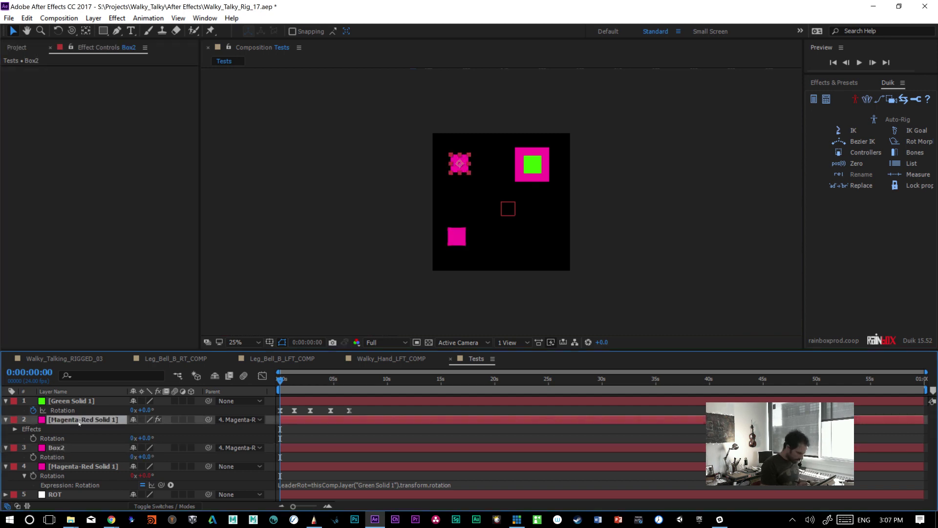
pyautogui.press('r')
pyautogui.press('r')
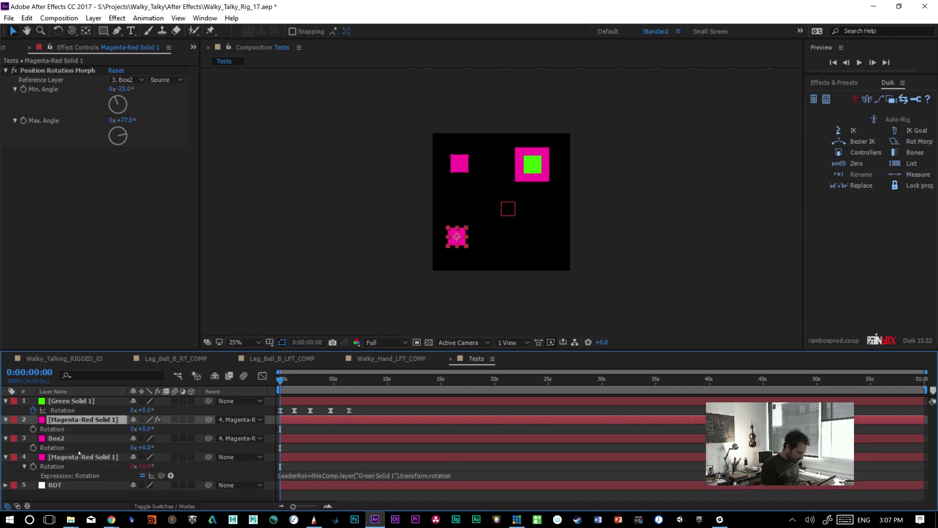
pyautogui.press('p')
# - Test Box2's rotation and scrub the timeline to examine how the lower magenta square responds
pyautogui.click(78, 438)
pyautogui.moveTo(138, 448)
pyautogui.mouseDown()
pyautogui.moveTo(156, 448)
pyautogui.moveTo(133, 457)
pyautogui.mouseUp()
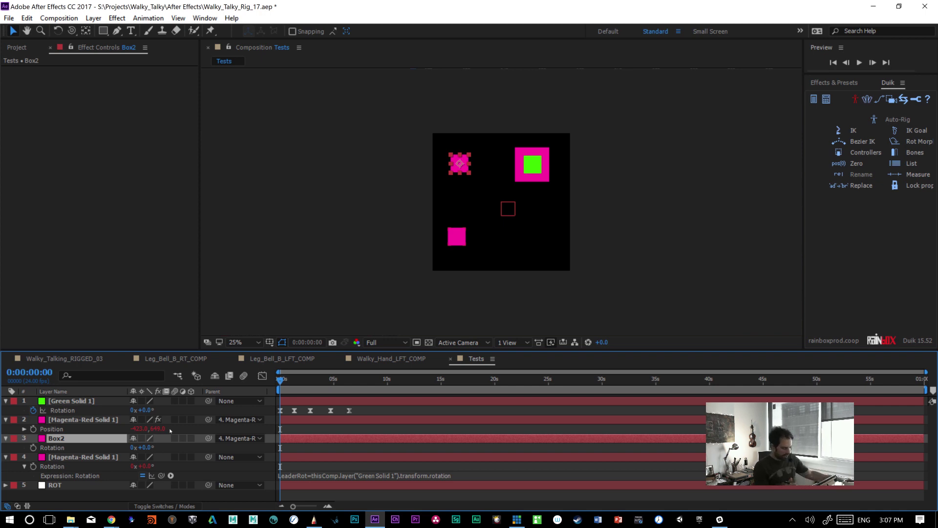
pyautogui.moveTo(285, 382); pyautogui.dragTo(254, 388)
pyautogui.click(452, 241)
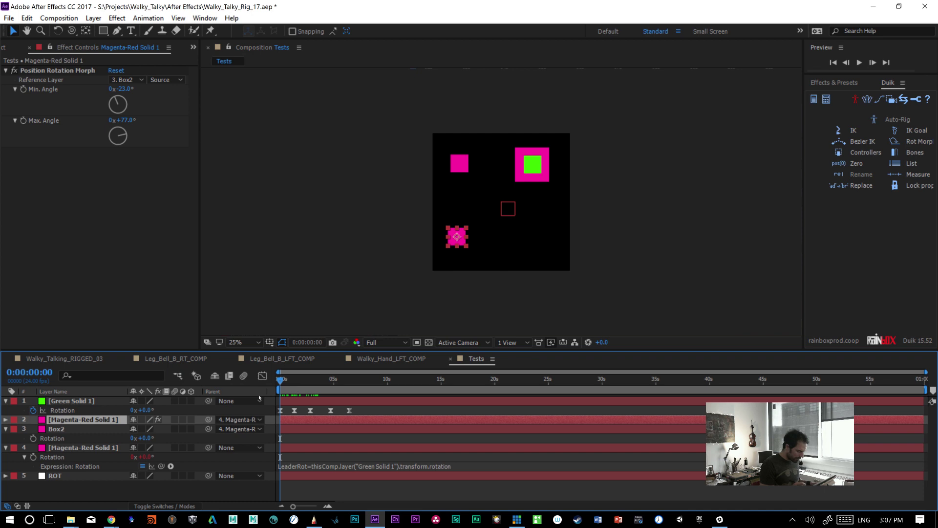
# - Move the Box2 layer above the lower magenta solid in the layer order
pyautogui.click(69, 441)
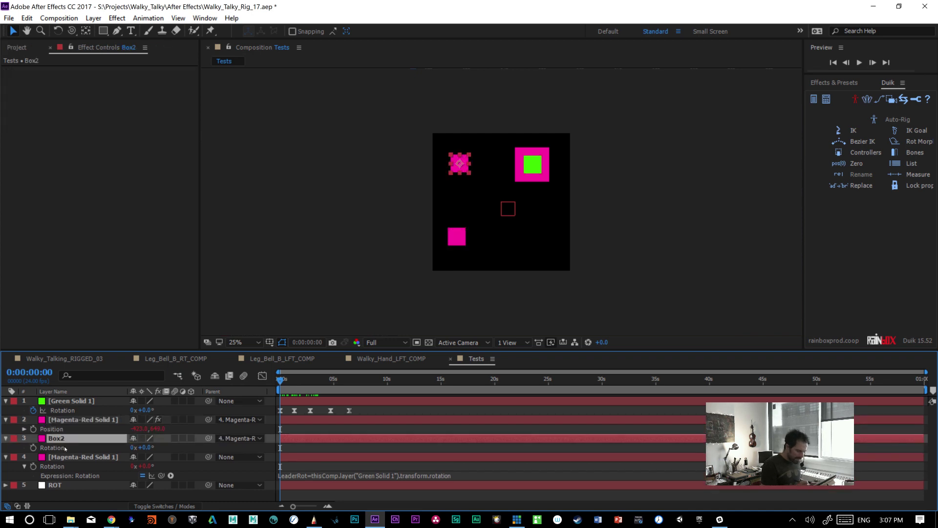
pyautogui.moveTo(56, 438); pyautogui.dragTo(58, 417)
pyautogui.click(78, 438)
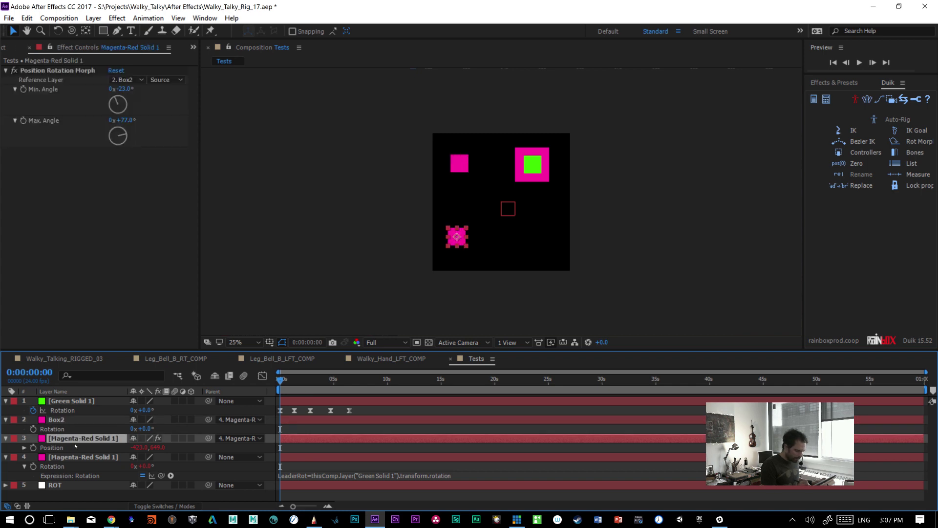
# - Try moving the Box2 square around the composition and undo the move
pyautogui.click(90, 420)
pyautogui.moveTo(460, 164); pyautogui.dragTo(462, 205)
pyautogui.moveTo(498, 153); pyautogui.dragTo(482, 137)
pyautogui.hotkey('ctrl', 'z')
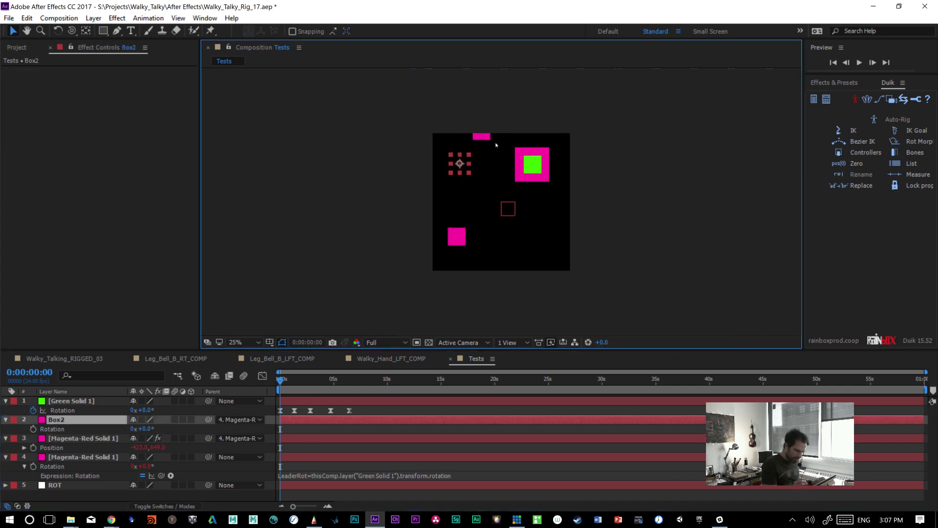
# - Try rotating the Box2 square through its Rotation property and undo the rotation
pyautogui.press('r')
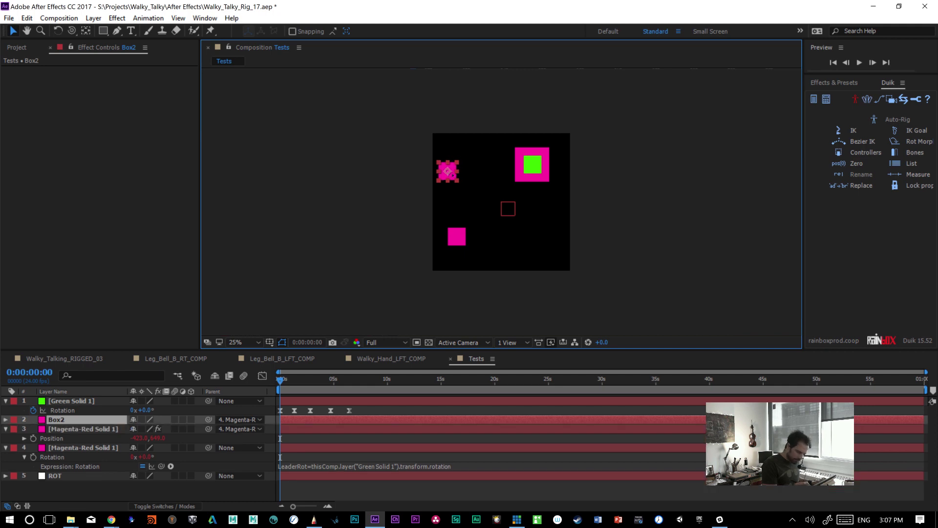
pyautogui.press('r')
pyautogui.moveTo(145, 429); pyautogui.dragTo(159, 434)
pyautogui.hotkey('ctrl', 'z')
# - Remove the Position expression and the Position Rotation Morph effect from the lower magenta solid
pyautogui.click(100, 439)
pyautogui.press('r')
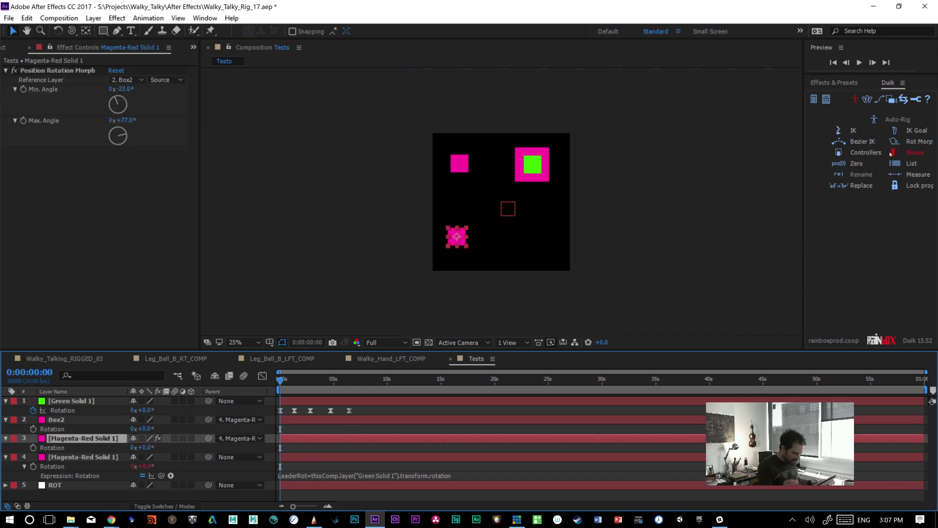
pyautogui.click(67, 458)
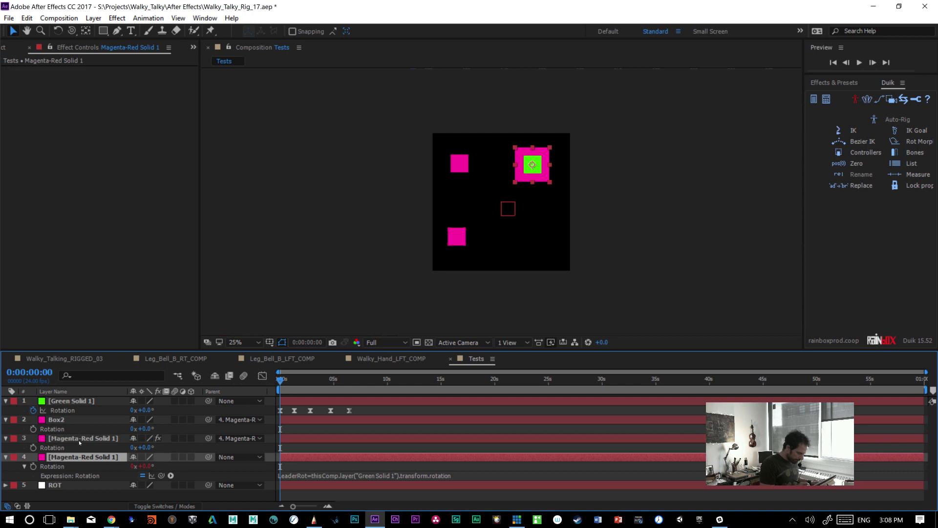
pyautogui.click(75, 439)
pyautogui.press('p')
pyautogui.keyDown('alt'); pyautogui.click(33, 447); pyautogui.keyUp('alt')
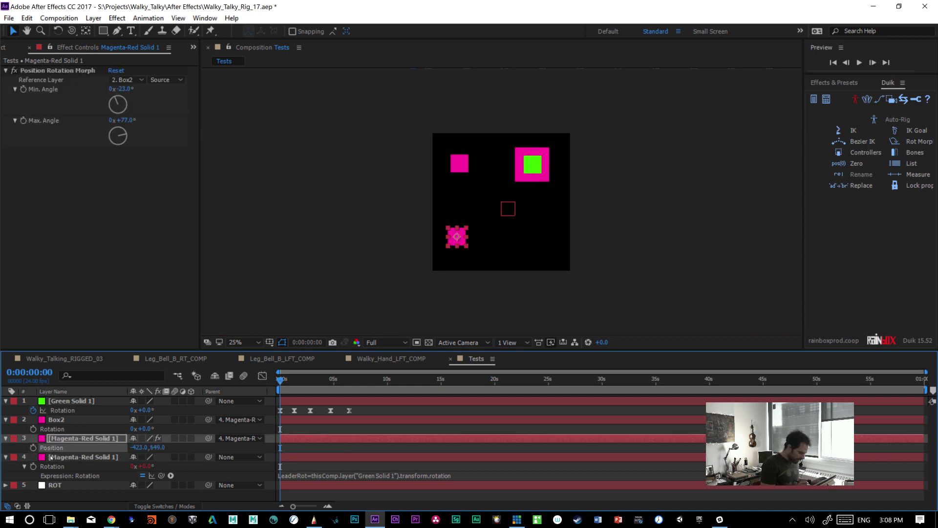
pyautogui.hotkey('ctrl', 'shift', 'e')
# - Apply Duik's rotation morph to the Rotation property of the lower magenta solid
pyautogui.click(73, 441)
pyautogui.press('r')
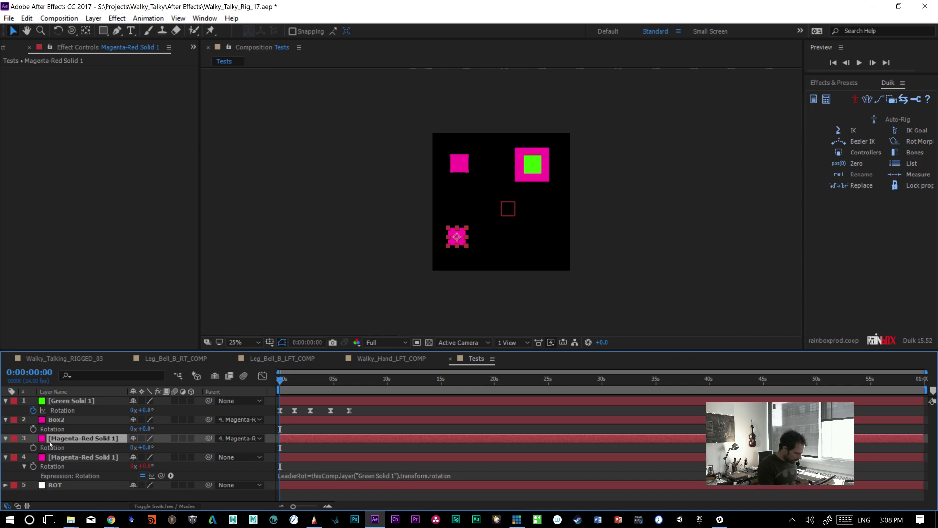
pyautogui.click(42, 448)
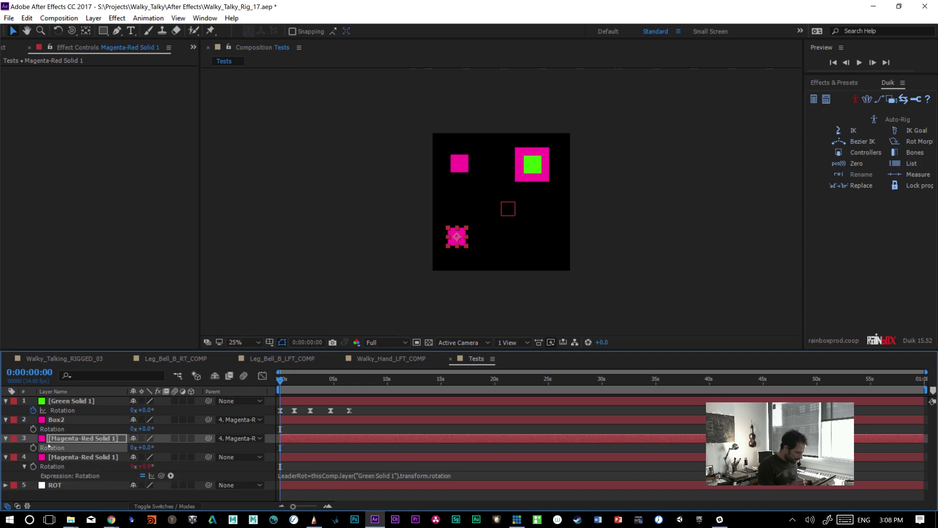
pyautogui.click(910, 142)
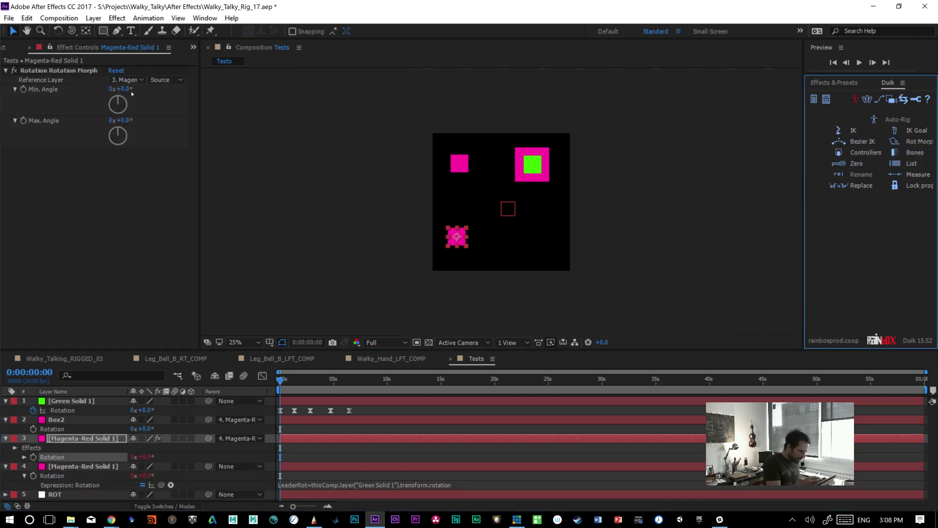
# - Set the rotation morph's minimum angle to -55°, maximum angle to +34° and reference layer to Box2
pyautogui.moveTo(125, 89); pyautogui.dragTo(98, 91)
pyautogui.moveTo(124, 121); pyautogui.dragTo(140, 123)
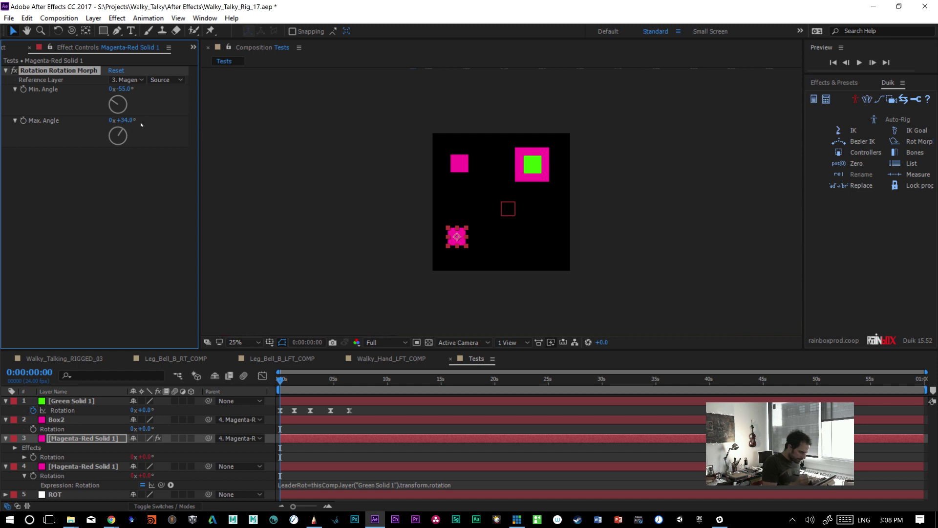
pyautogui.click(58, 420)
pyautogui.click(80, 438)
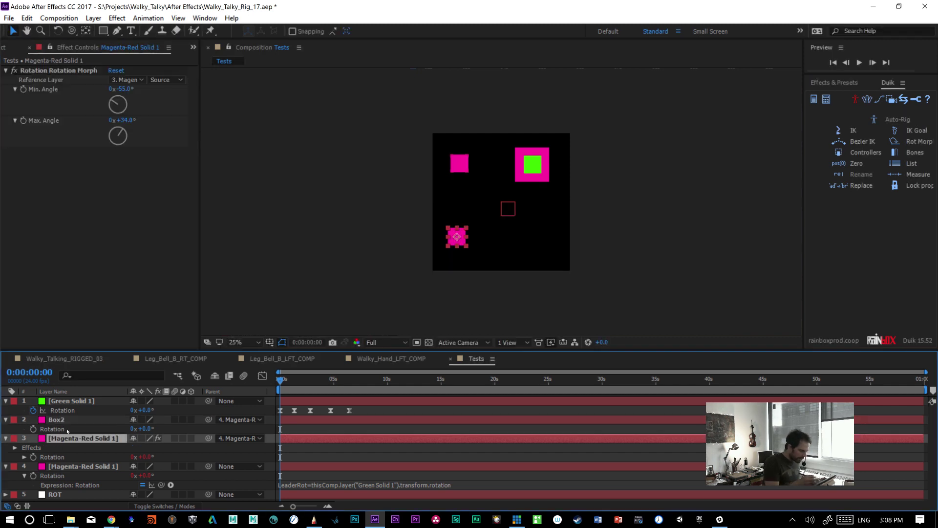
pyautogui.click(139, 79)
pyautogui.click(150, 119)
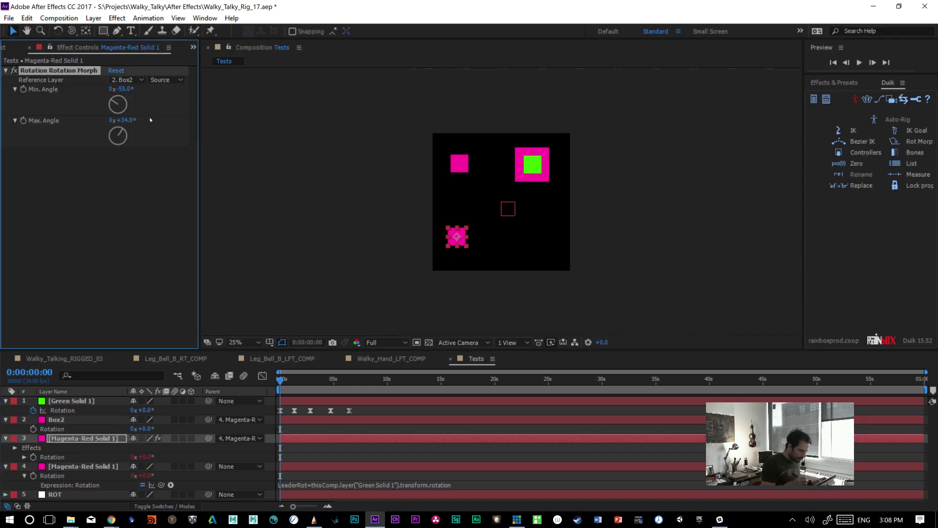
# - Test Box2's rotation to examine how the lower magenta square responds, undoing each rotation
pyautogui.click(57, 419)
pyautogui.moveTo(145, 429)
pyautogui.mouseDown()
pyautogui.moveTo(195, 428)
pyautogui.moveTo(147, 429)
pyautogui.mouseUp()
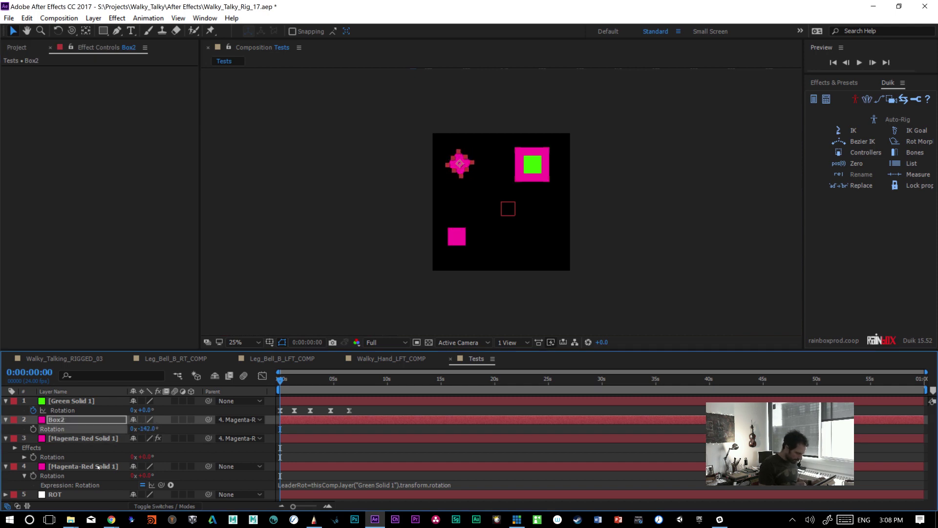
pyautogui.hotkey('ctrl', 'z')
pyautogui.click(91, 466)
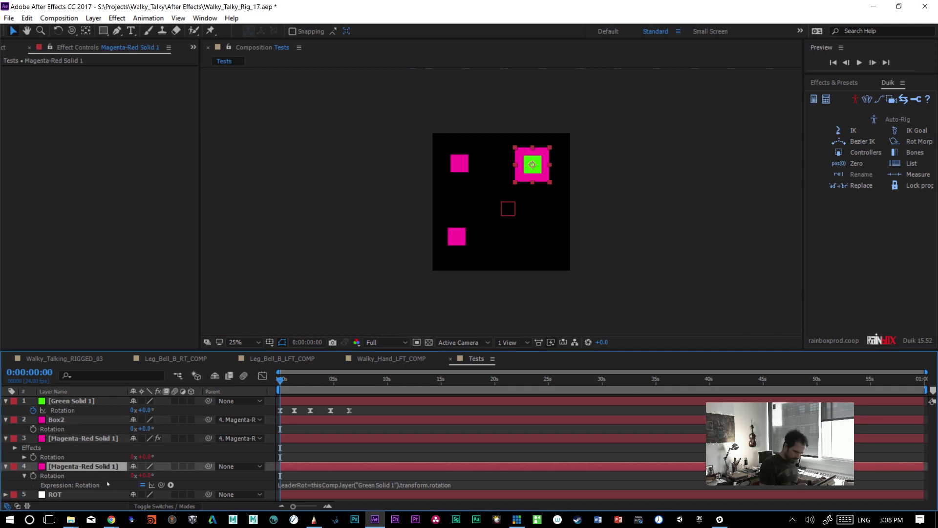
pyautogui.click(89, 439)
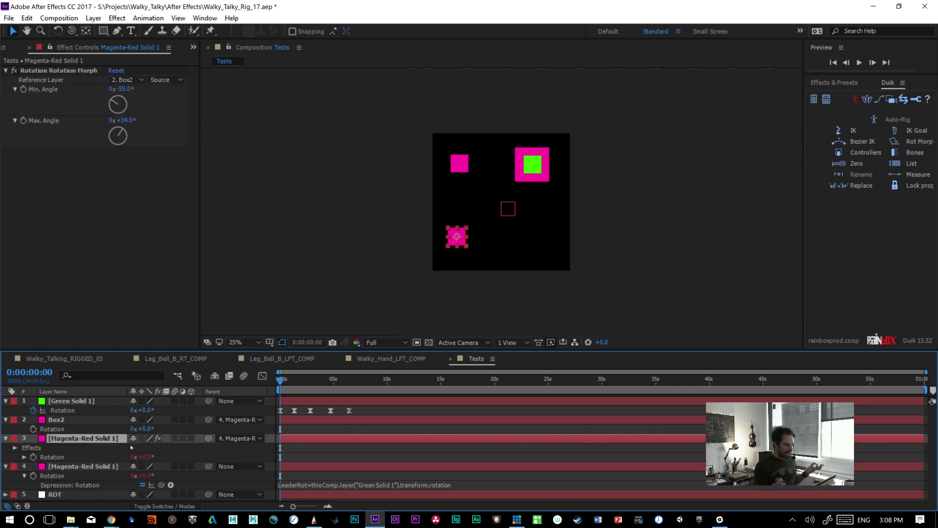
pyautogui.click(57, 419)
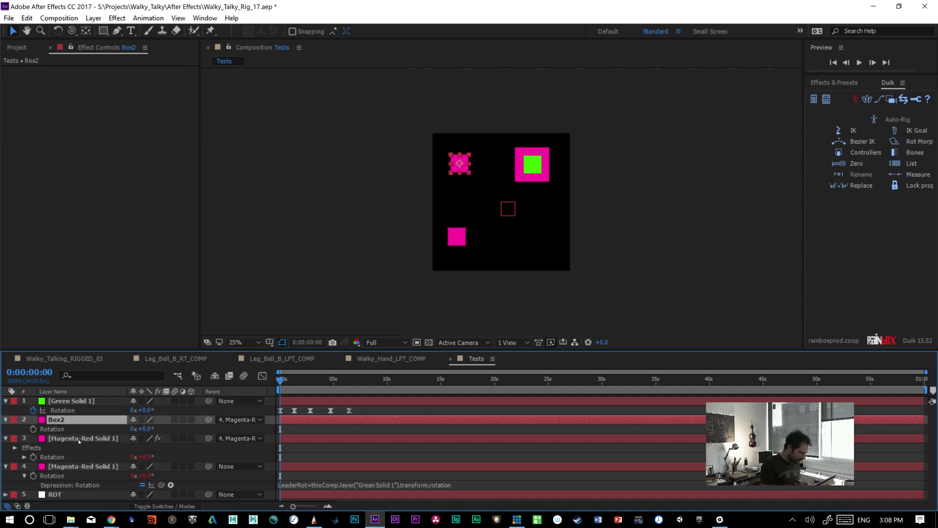
pyautogui.click(78, 438)
pyautogui.moveTo(148, 428); pyautogui.dragTo(171, 439)
pyautogui.hotkey('ctrl', 'z')
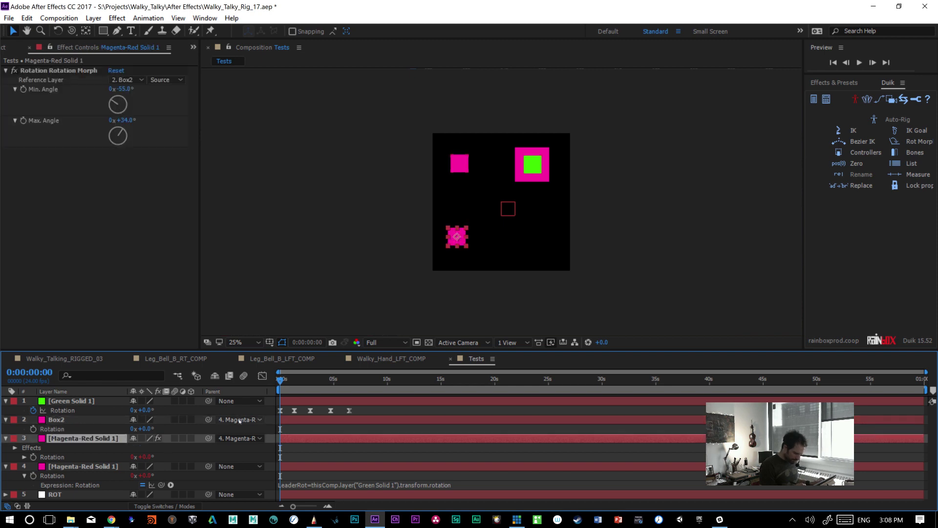
# - Set the parent of both Box2 and the lower magenta solid to None
pyautogui.click(247, 419)
pyautogui.click(267, 433)
pyautogui.click(239, 437)
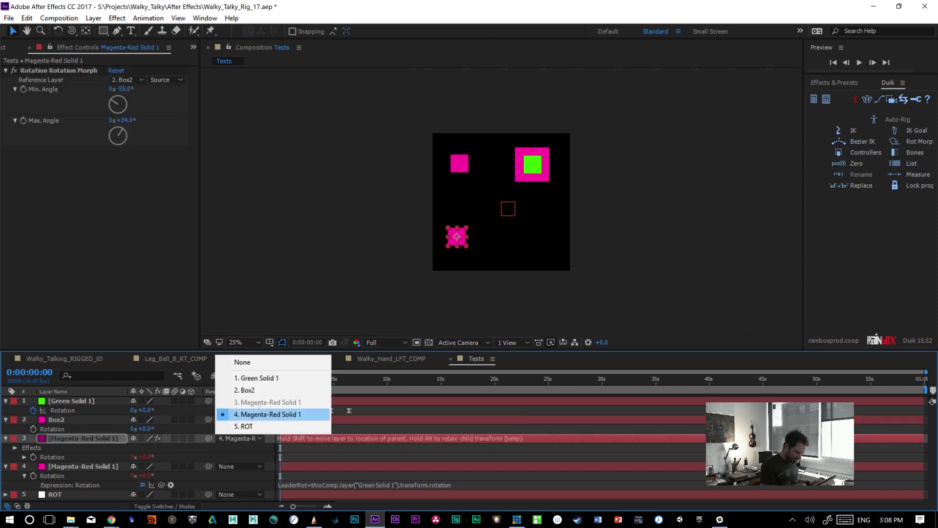
pyautogui.click(232, 359)
# - Test Box2's rotation with the parenting removed, undo it, and check the rotation morph's source and reference layer options
pyautogui.moveTo(145, 429); pyautogui.dragTo(165, 431)
pyautogui.hotkey('ctrl', 'z')
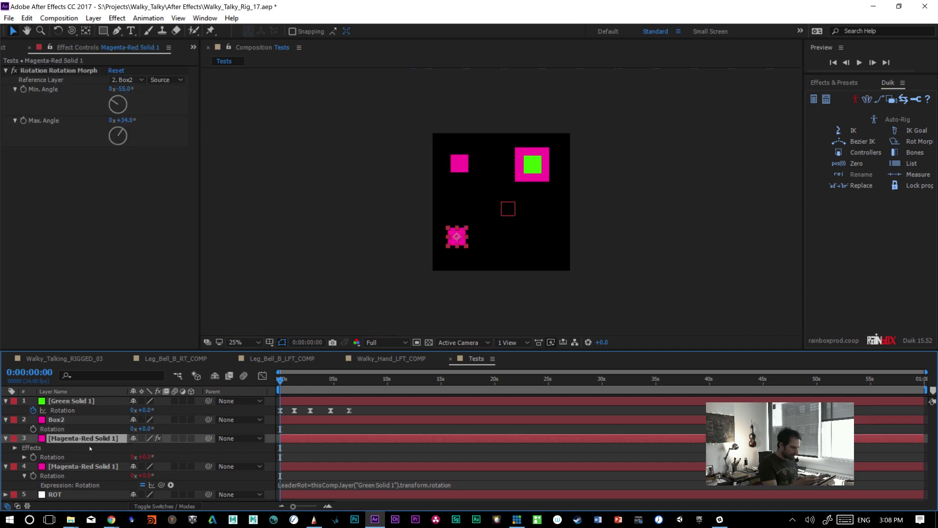
pyautogui.click(166, 80)
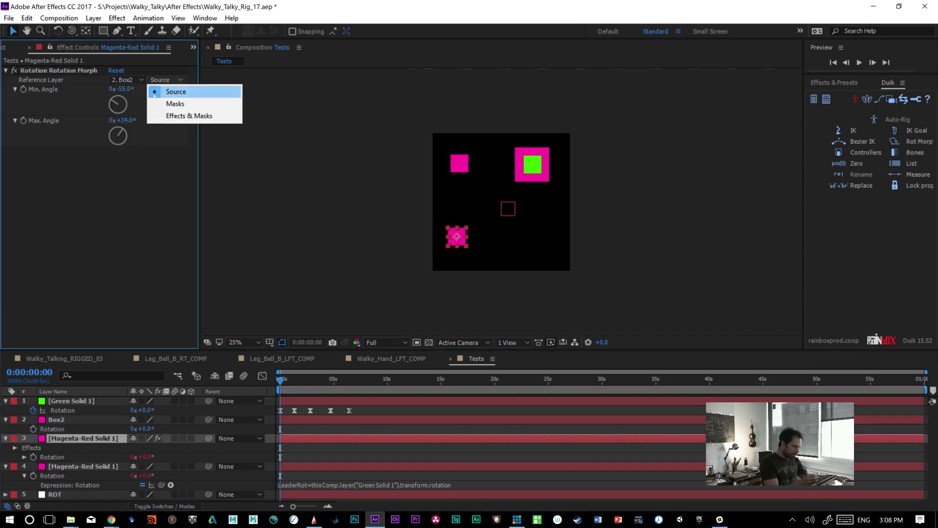
pyautogui.click(155, 93)
pyautogui.click(126, 80)
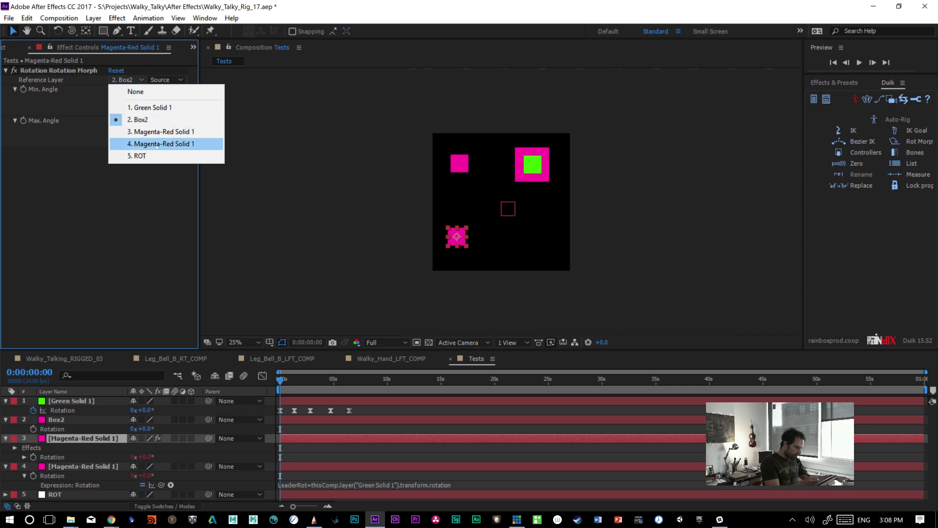
pyautogui.click(146, 237)
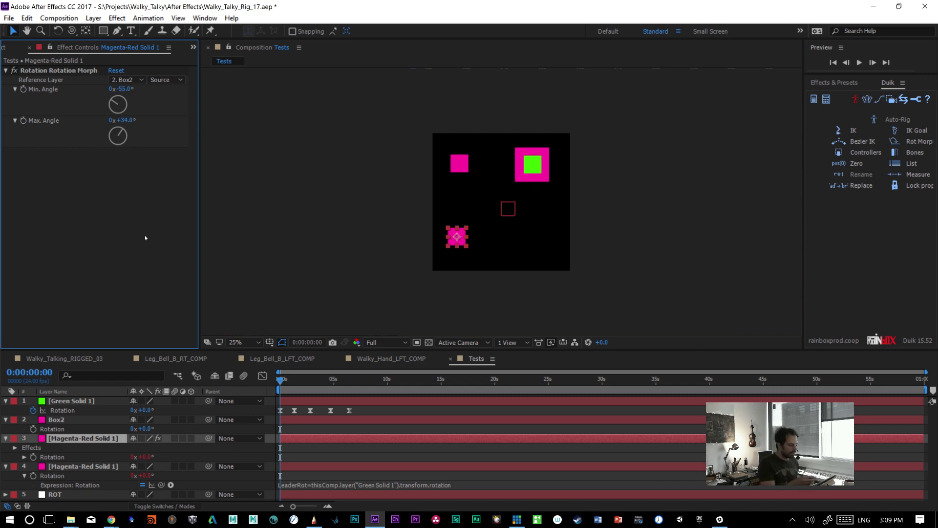
# - Delete the Rotation Rotation Morph effect and the lower magenta solid layer
pyautogui.click(71, 71)
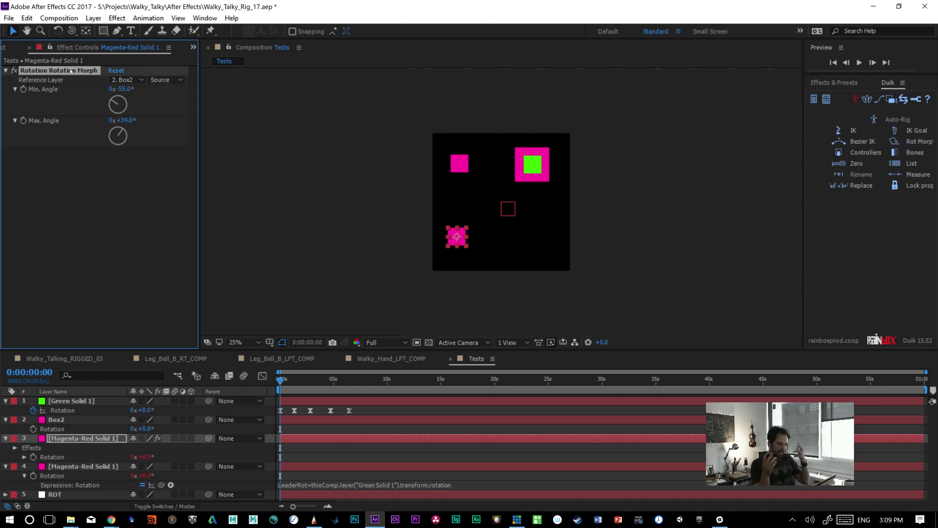
pyautogui.click(78, 296)
pyautogui.click(82, 69)
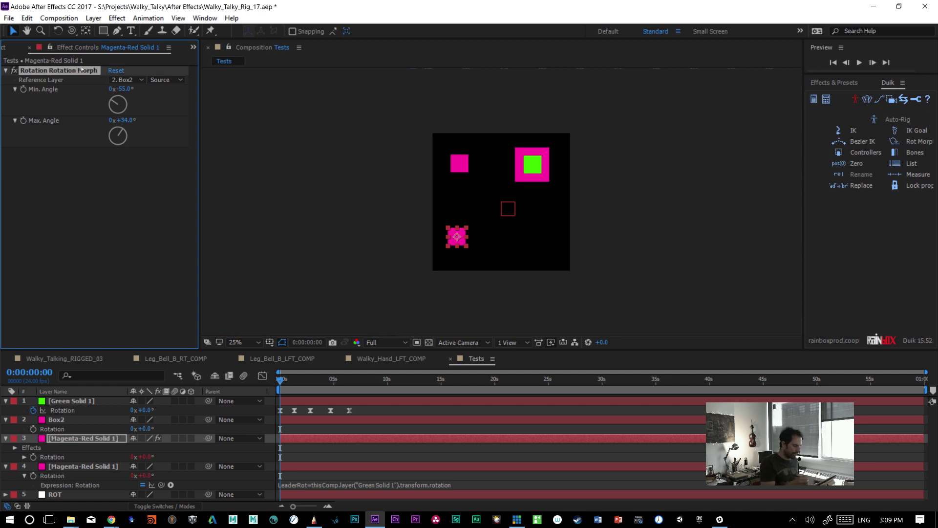
pyautogui.press('Delete')
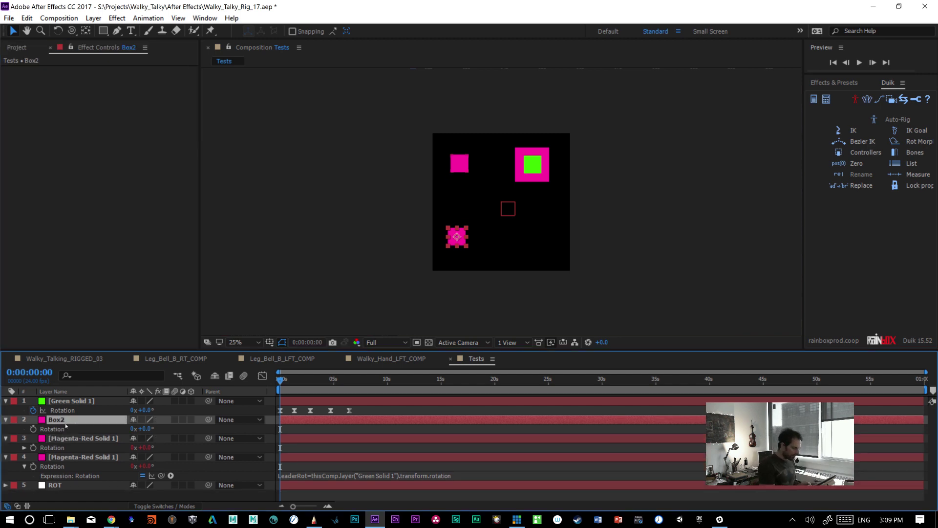
pyautogui.press('Delete')
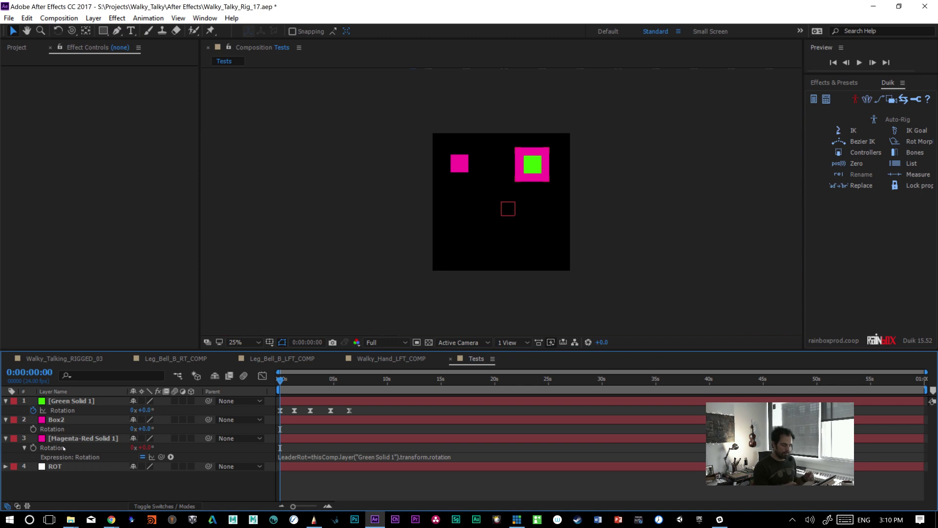
# - Close the Leg_Bell_B_LFT_COMP and Leg_Bell_B_RT_COMP compositions in the timeline
pyautogui.click(372, 360)
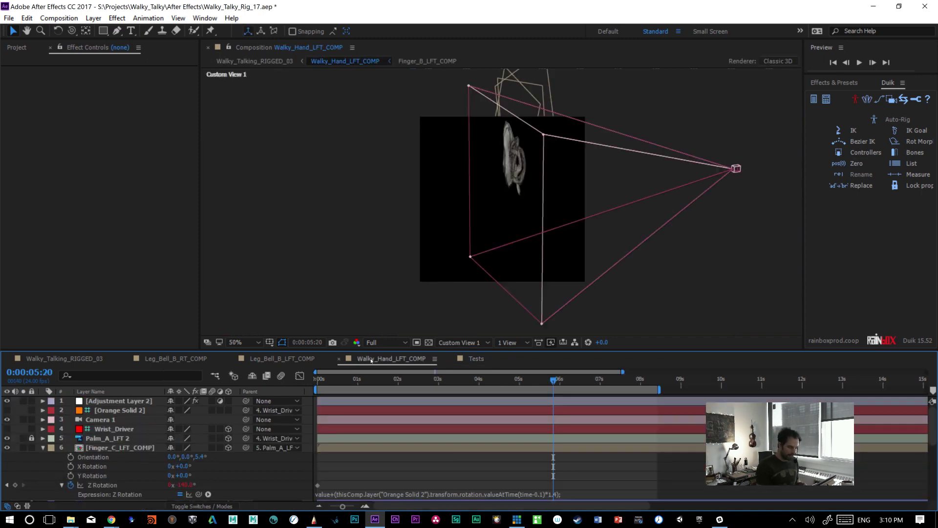
pyautogui.click(282, 359)
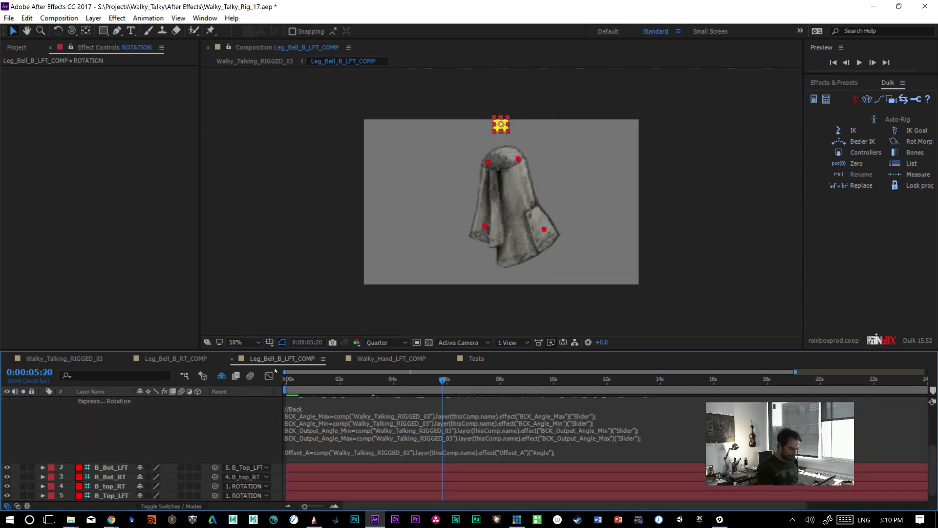
pyautogui.click(232, 359)
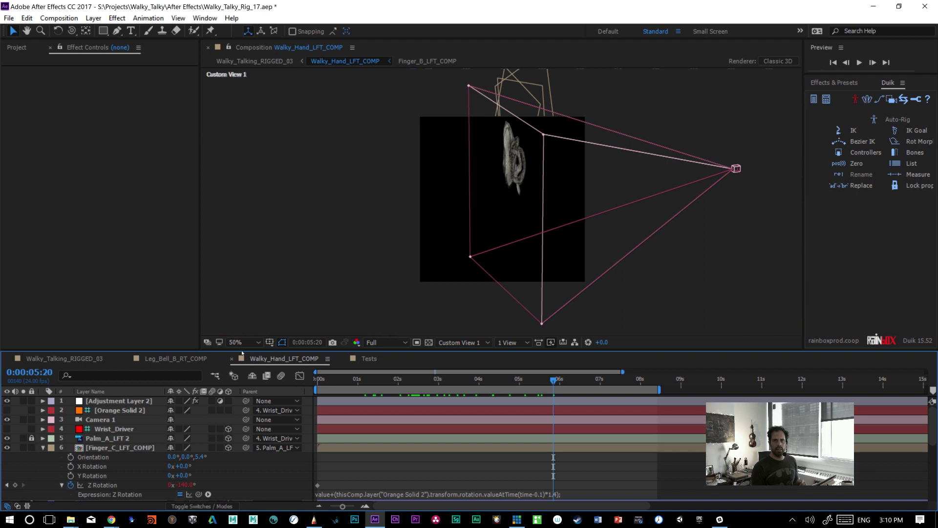
pyautogui.click(167, 359)
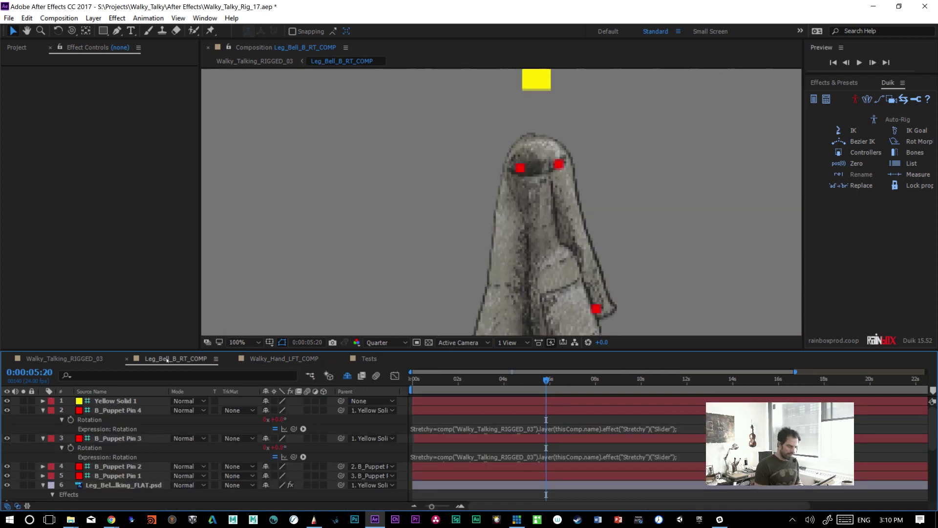
pyautogui.click(127, 359)
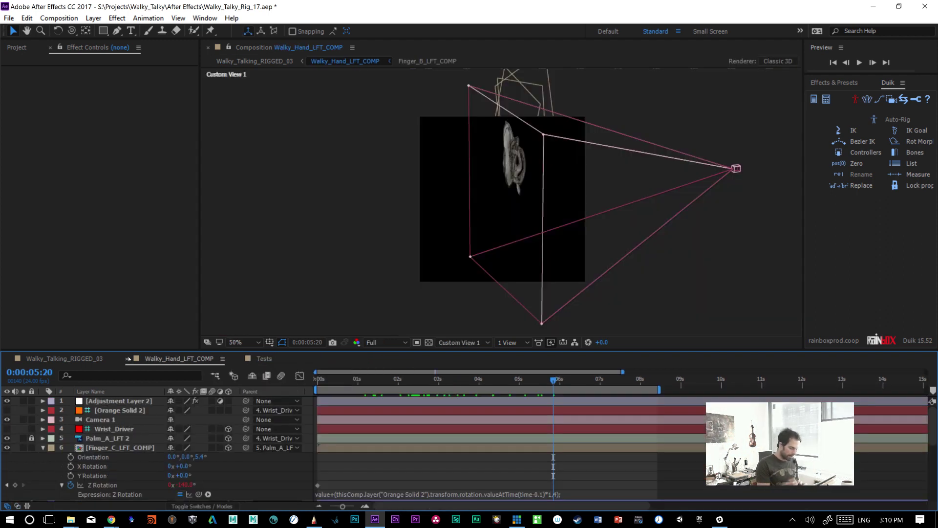
# - Return to the Walky_Talking_RIGGED_03 composition, scrub to 0:00:04:16 and look through its layer stack
pyautogui.click(80, 359)
pyautogui.moveTo(366, 382); pyautogui.dragTo(530, 386)
pyautogui.moveTo(926, 434); pyautogui.dragTo(932, 466)
pyautogui.moveTo(17, 435)
pyautogui.mouseDown()
pyautogui.moveTo(26, 484)
pyautogui.moveTo(25, 433)
pyautogui.mouseUp()
pyautogui.moveTo(931, 461); pyautogui.dragTo(932, 491)
pyautogui.scroll(20, 530, 476)
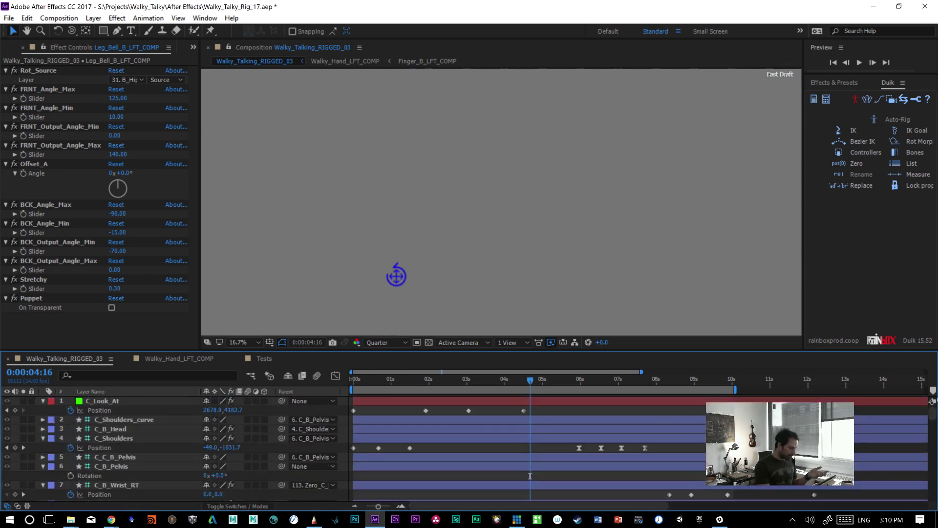
# - Collapse the expanded control and left-arm bone layers down to B_Shoulder_LFT, and turn off solo for C_B_Ankle_LFT
pyautogui.click(43, 437)
pyautogui.click(43, 457)
pyautogui.click(43, 466)
pyautogui.click(43, 475)
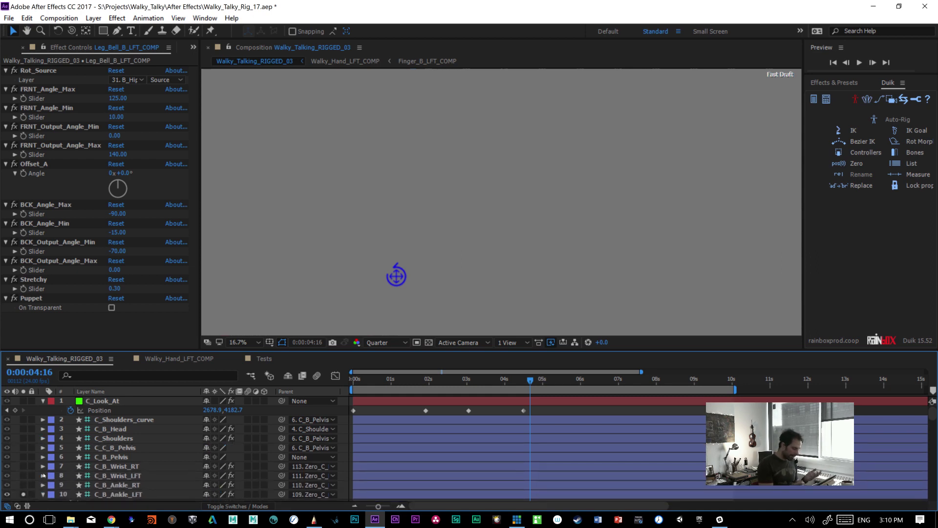
pyautogui.scroll(-5, 929, 419)
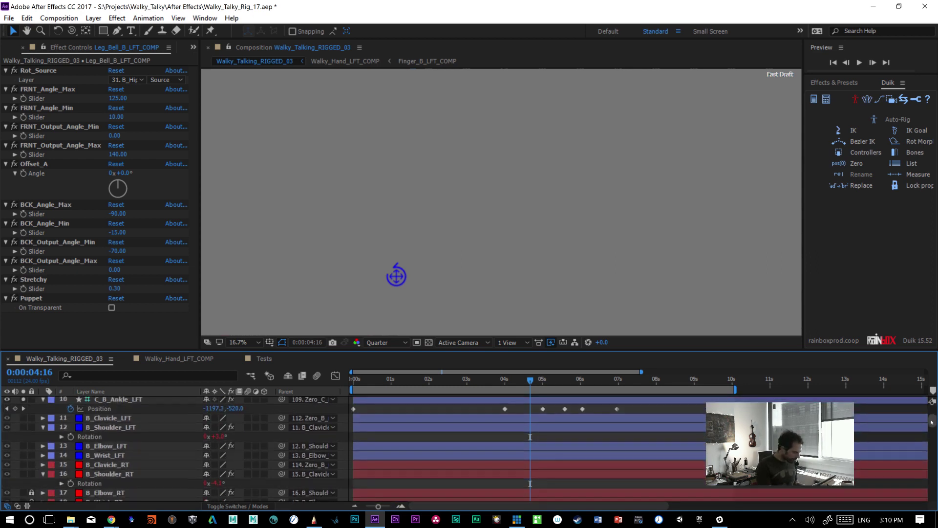
pyautogui.click(23, 420)
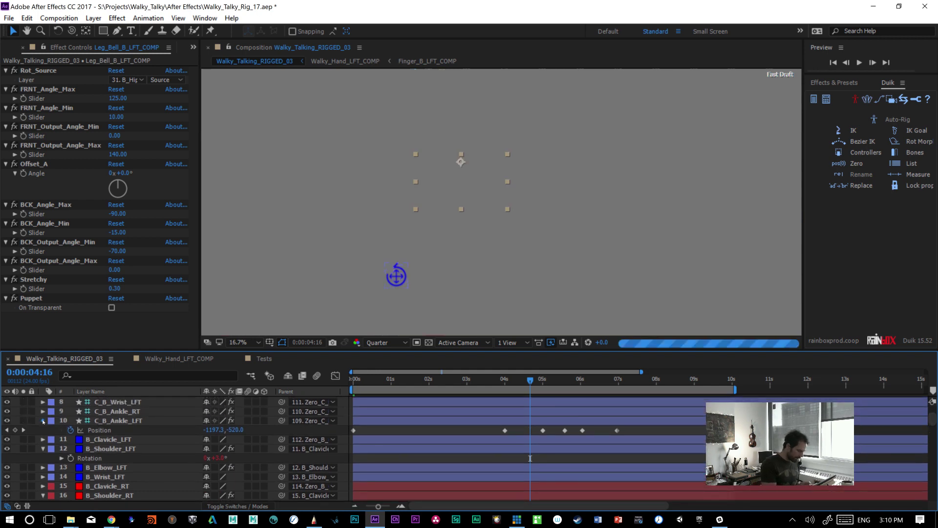
pyautogui.click(43, 421)
pyautogui.click(43, 439)
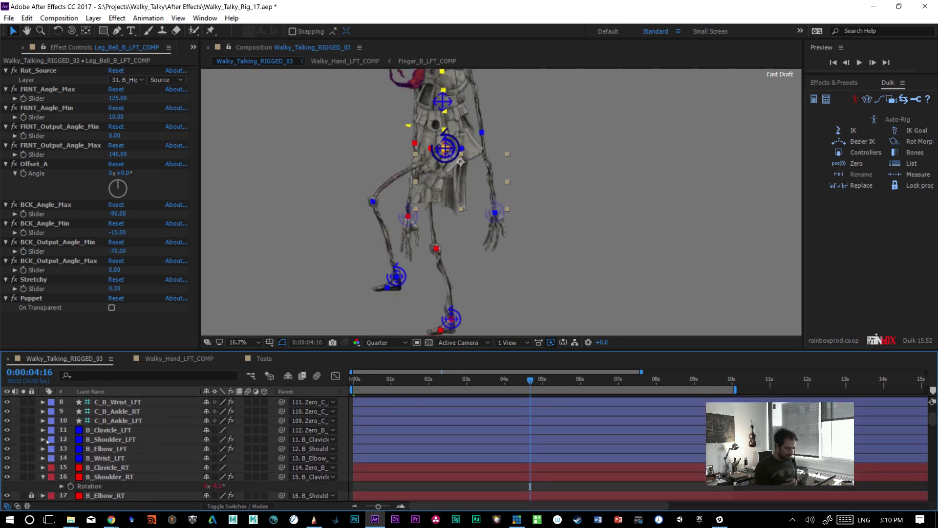
# - Scrub the walk animation from the first frame to about 0:00:01:03 and return to 0:00:00:00
pyautogui.press('Home')
pyautogui.hotkey('ctrl', 'a')
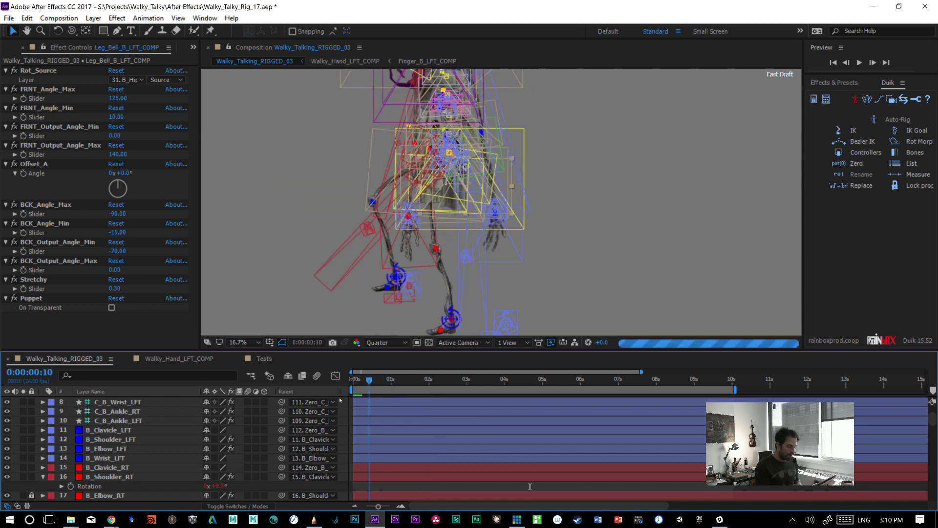
pyautogui.hotkey('ctrl', 'shift', 'a')
pyautogui.press('h')
pyautogui.moveTo(583, 247); pyautogui.dragTo(546, 260)
pyautogui.moveTo(579, 236); pyautogui.dragTo(603, 245)
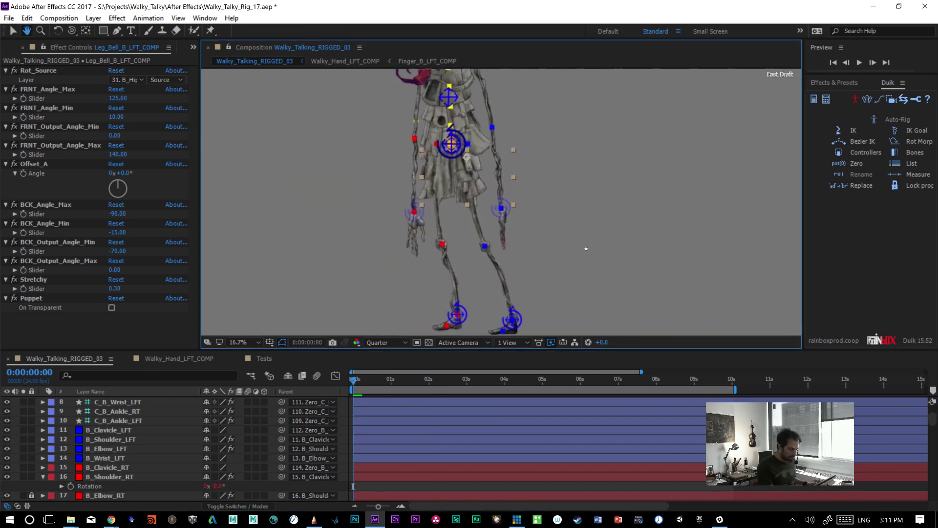
pyautogui.moveTo(355, 381); pyautogui.dragTo(395, 384)
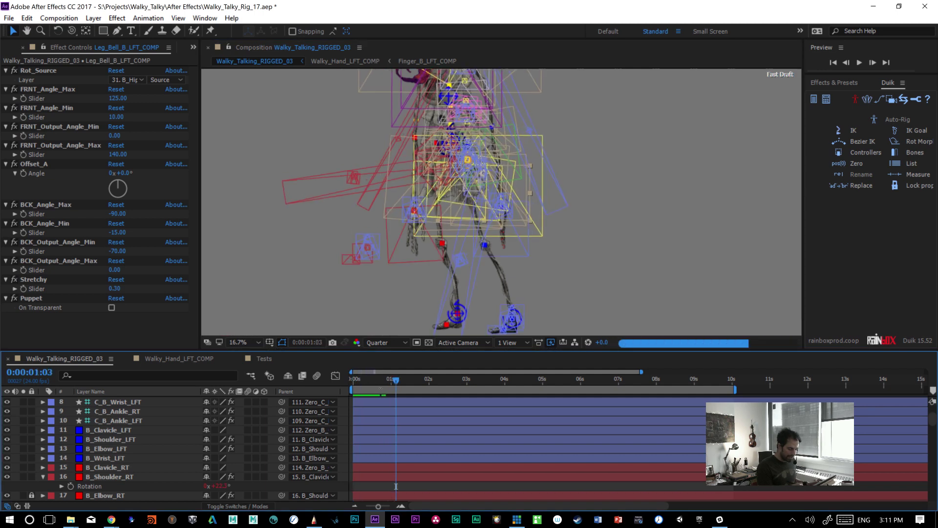
pyautogui.moveTo(405, 378); pyautogui.dragTo(347, 381)
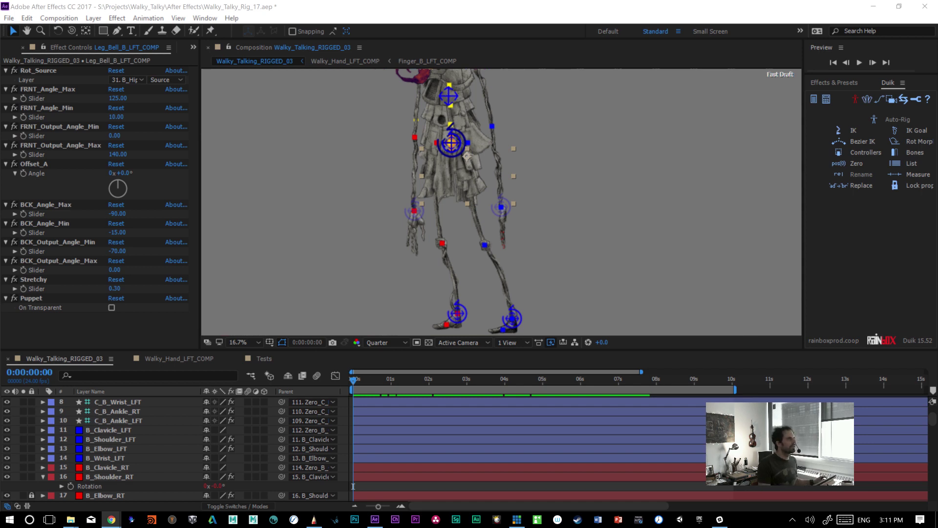
pyautogui.moveTo(382, 1); pyautogui.dragTo(382, 68)
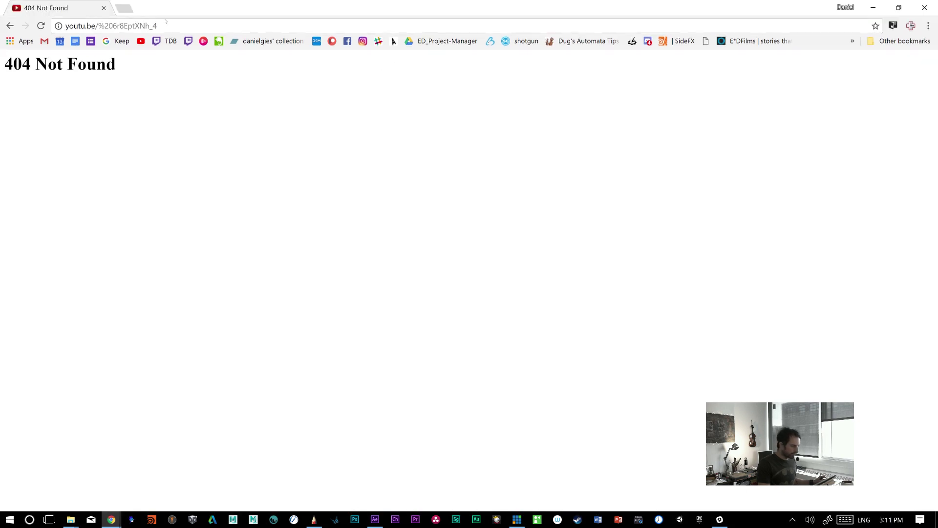
pyautogui.click(73, 28)
pyautogui.write('youtu.be/ 6r8EptXNh_4')
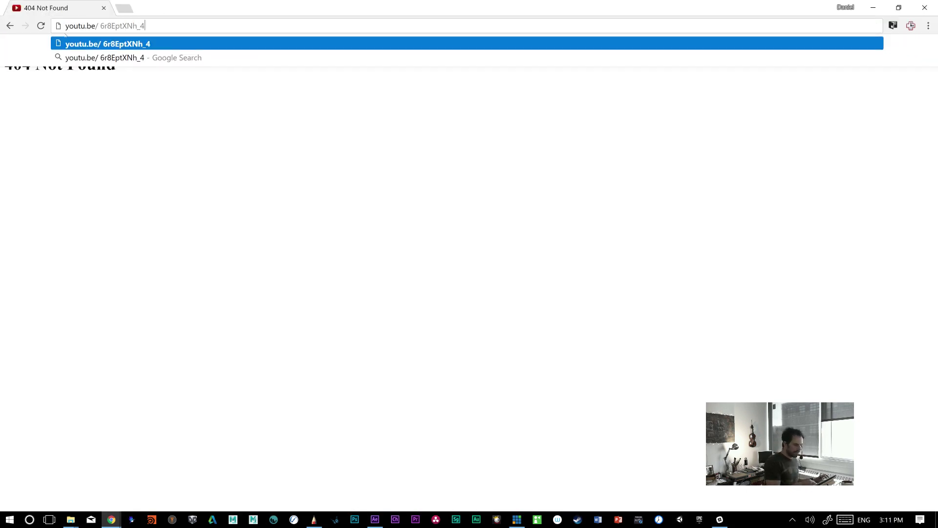
pyautogui.write('www.')
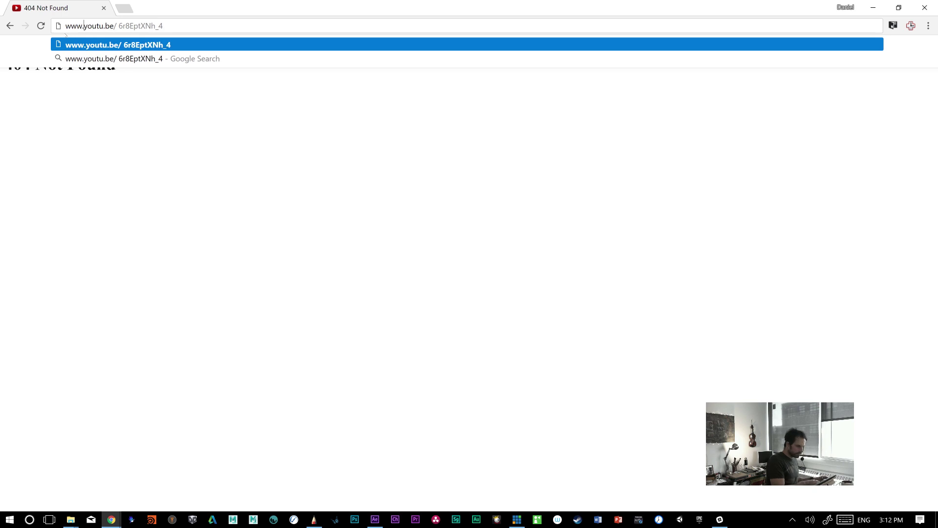
pyautogui.press('Return')
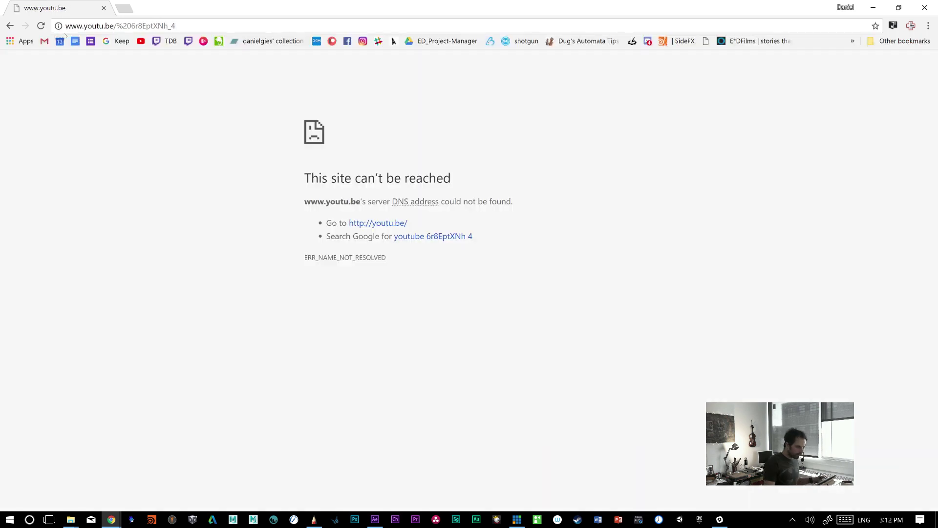
pyautogui.click(100, 25)
pyautogui.click(100, 25)
pyautogui.press('BackSpace')
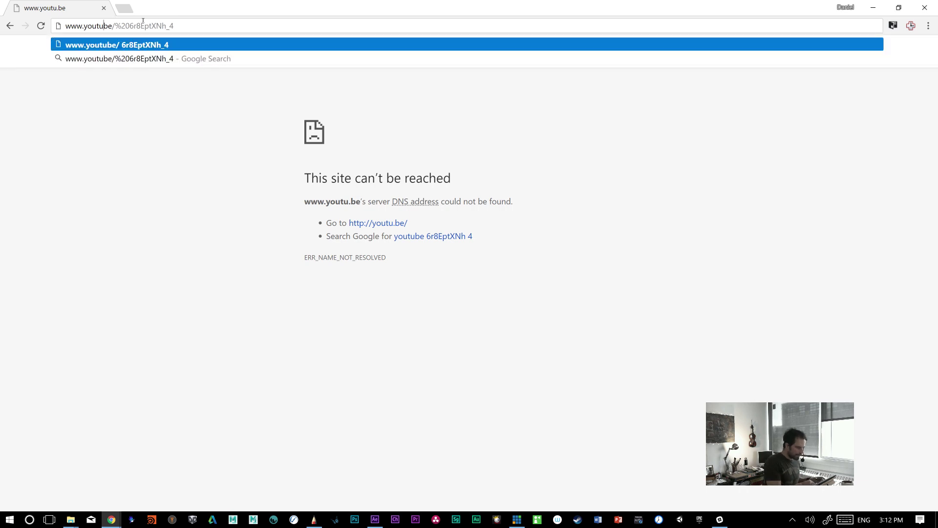
pyautogui.write('com')
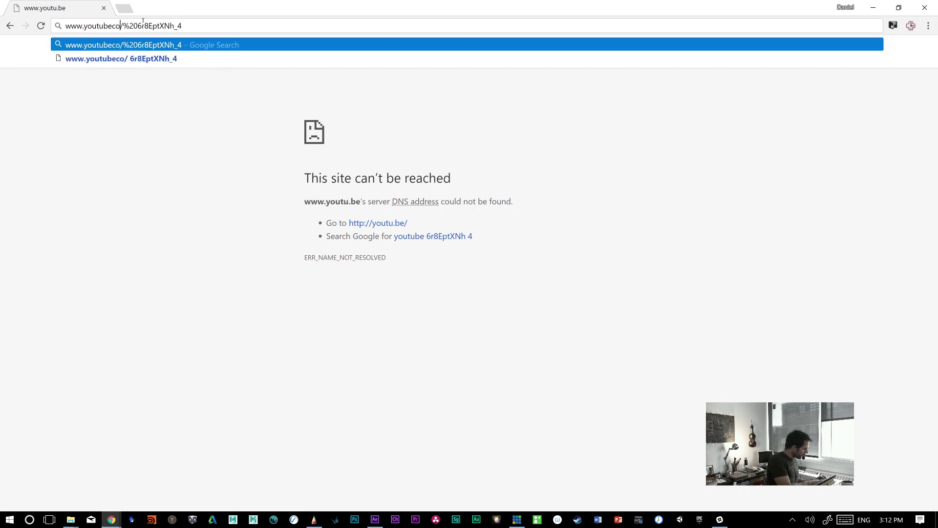
pyautogui.press('Return')
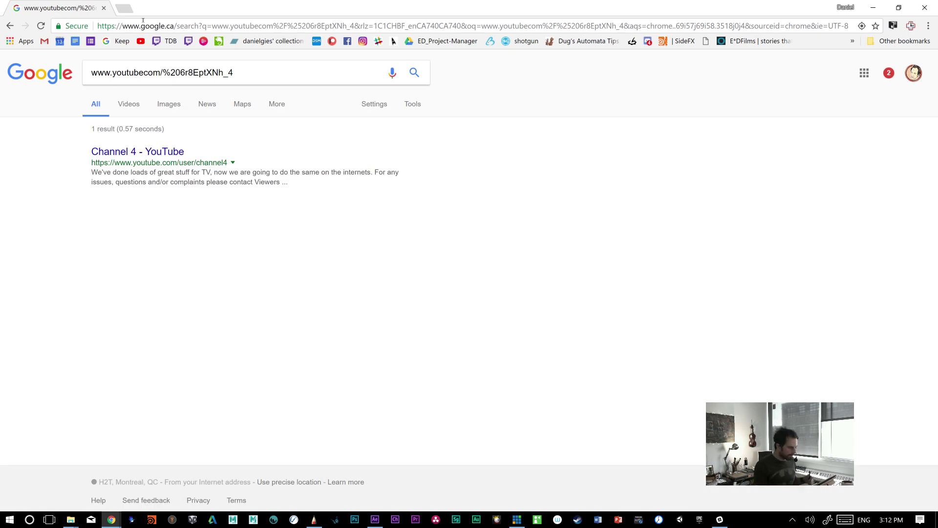
# - Open the Channel 4 - YouTube result, close its window and minimize the Expression language reference window to return to After Effects
pyautogui.click(169, 152)
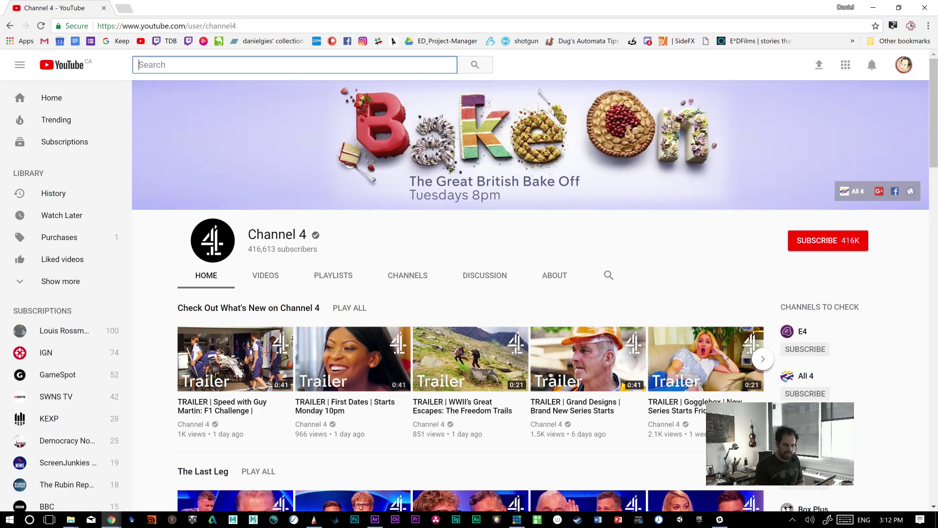
pyautogui.click(924, 7)
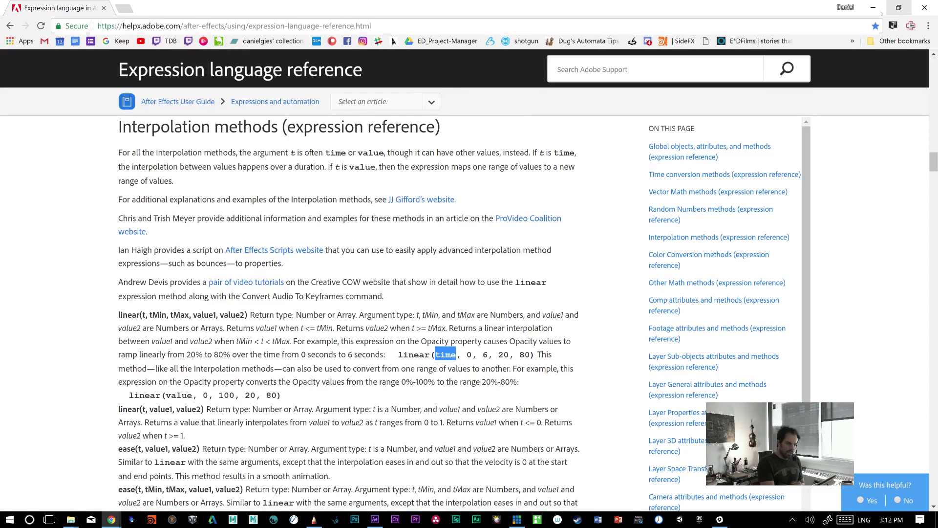
pyautogui.click(874, 8)
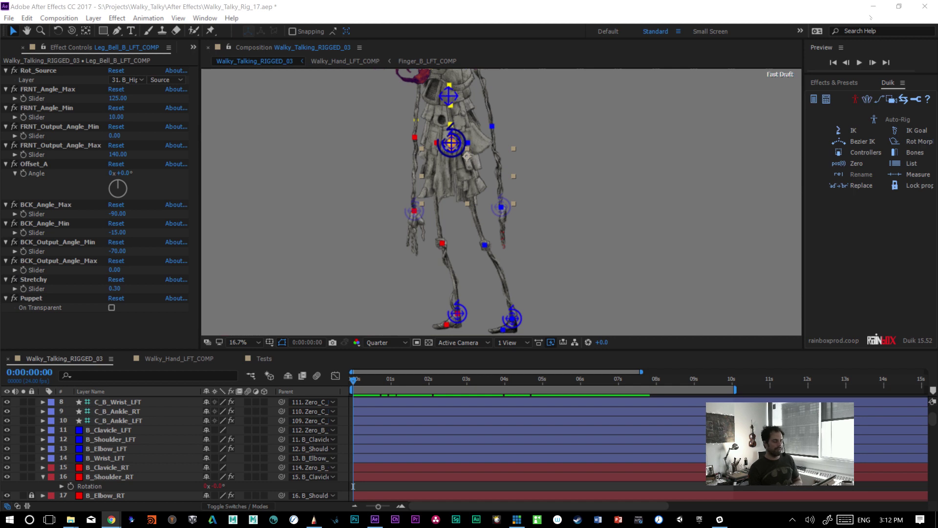
# - Preview and scrub the walk animation in Walky_Talking_RIGGED_03, returning to the first frame
pyautogui.press('space')
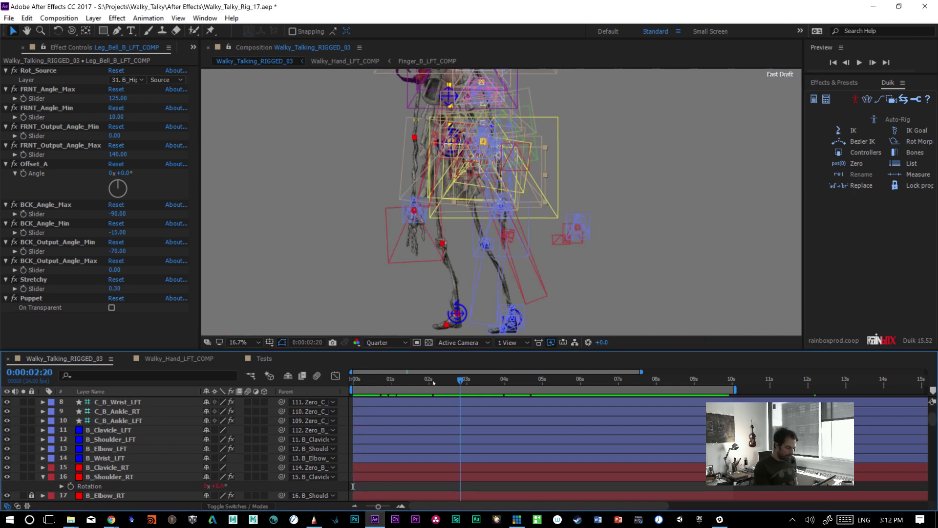
pyautogui.click(396, 380)
pyautogui.moveTo(439, 383); pyautogui.dragTo(341, 392)
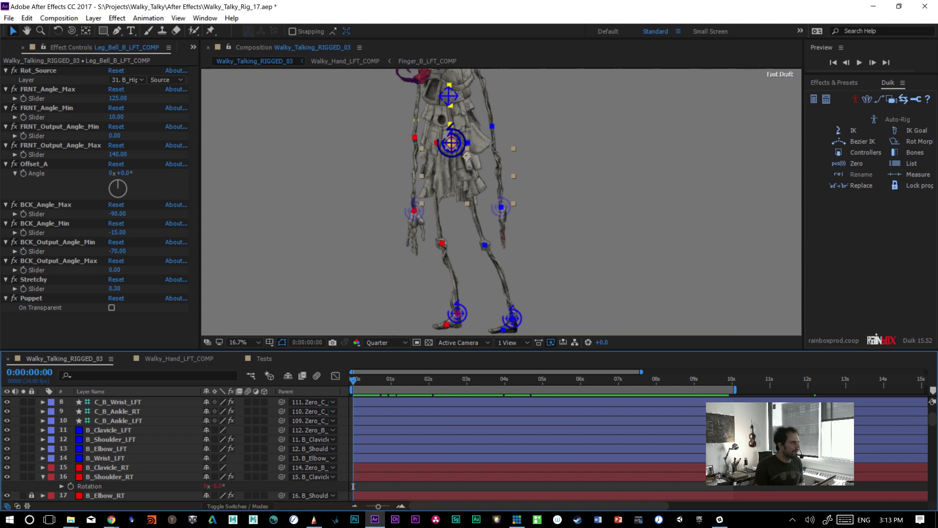
pyautogui.hotkey('alt', 'Tab')
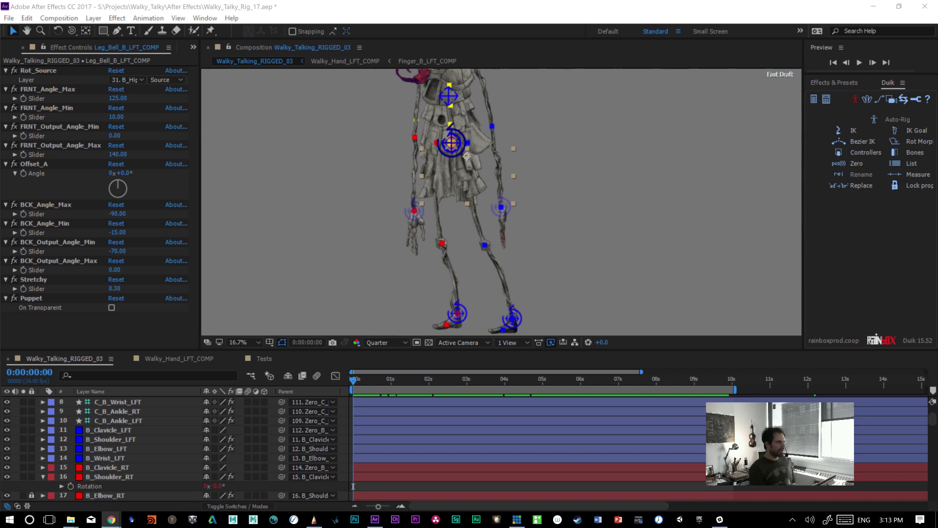
pyautogui.click(411, 232)
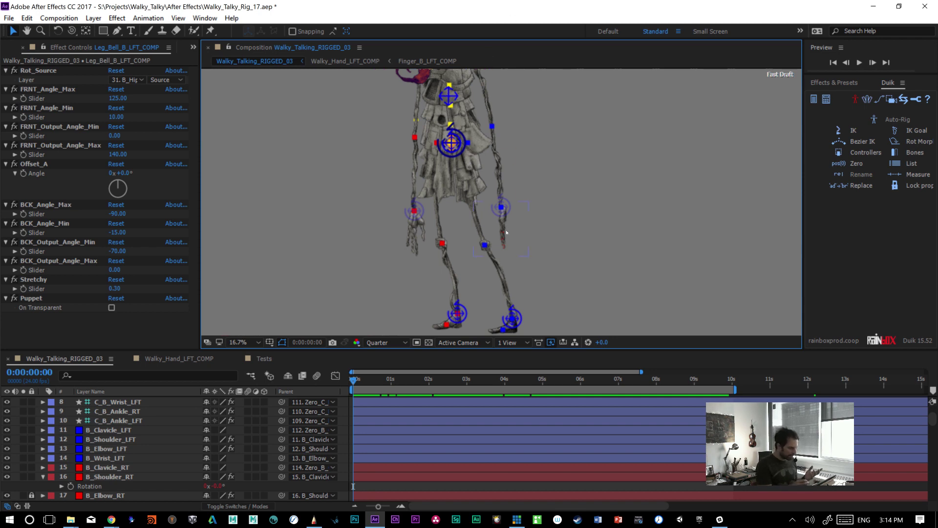
# - In Walky_Hand_LFT_COMP, expand the Walky_Talking_FLAT Layers project folder and collapse the Finger_C_LFT_COMP and Finger_B_LFT_COMP layers
pyautogui.click(189, 359)
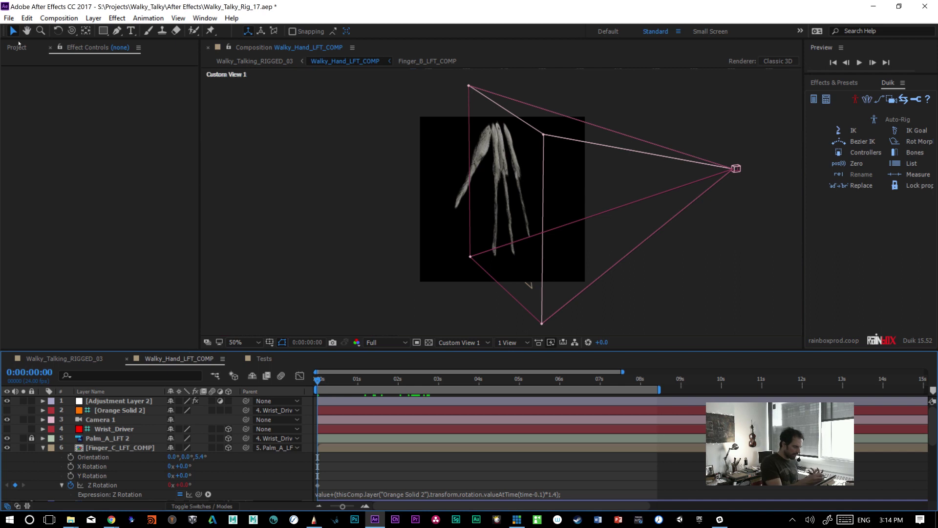
pyautogui.click(17, 47)
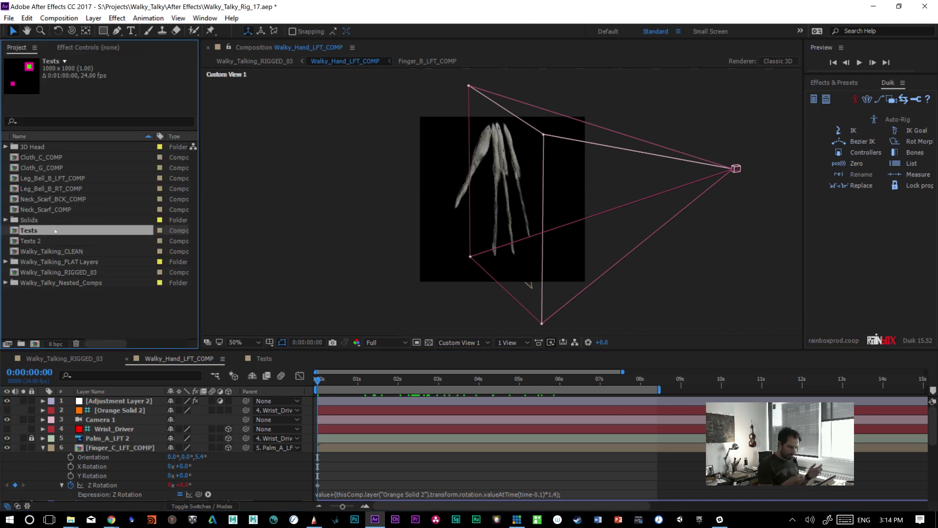
pyautogui.moveTo(330, 382); pyautogui.dragTo(294, 391)
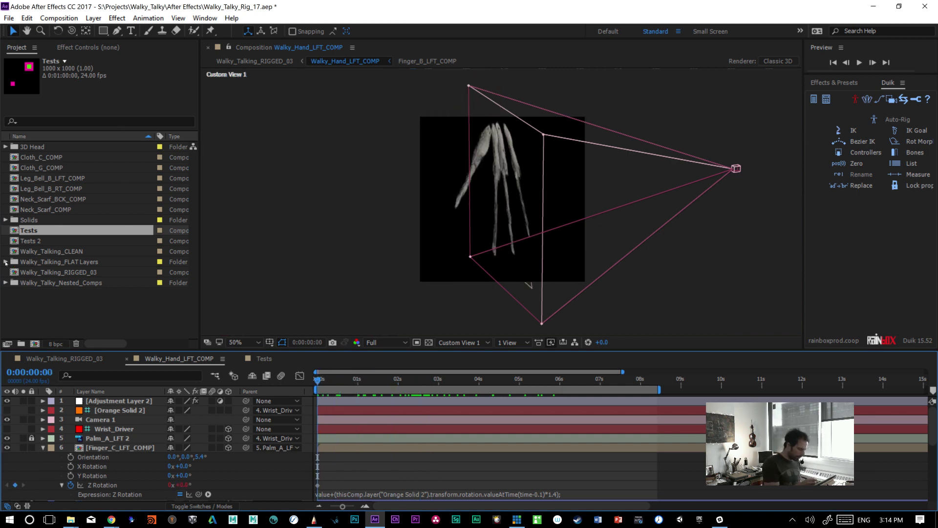
pyautogui.click(5, 261)
pyautogui.scroll(4, 171, 252)
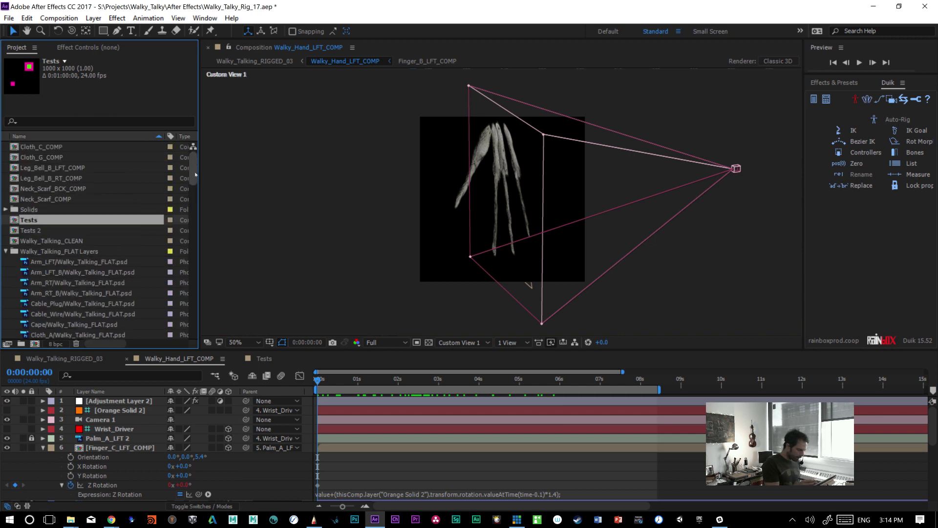
pyautogui.click(42, 447)
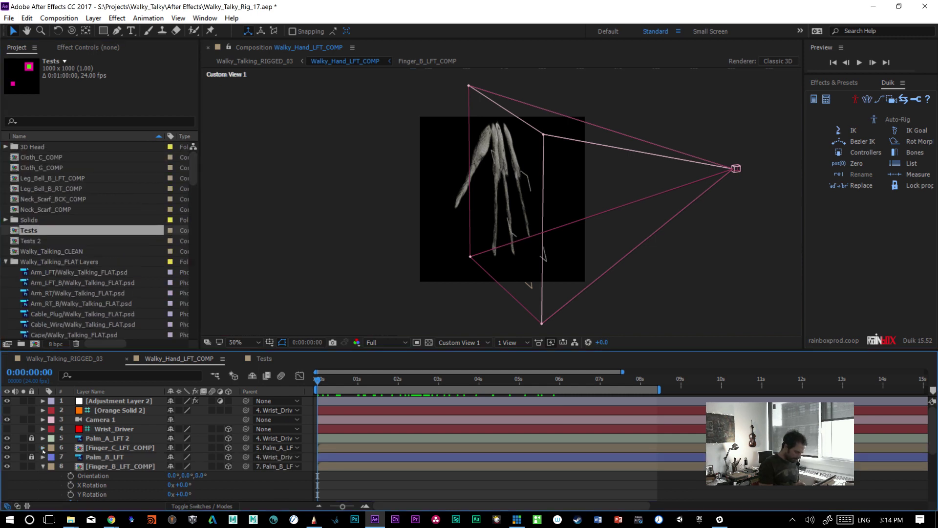
pyautogui.click(43, 466)
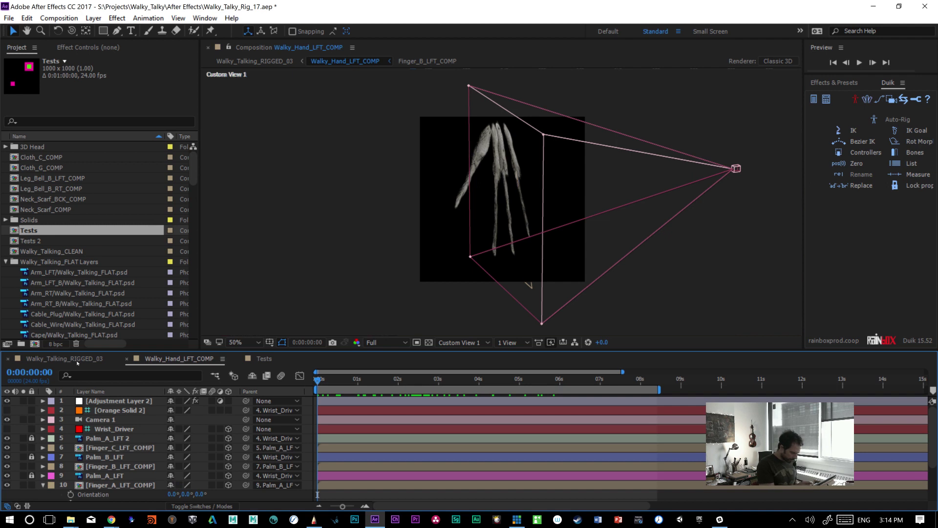
# - Return to Walky_Talking_RIGGED_03 and open its nested Hand_RT_COMP composition
pyautogui.click(65, 358)
pyautogui.moveTo(931, 432); pyautogui.dragTo(933, 485)
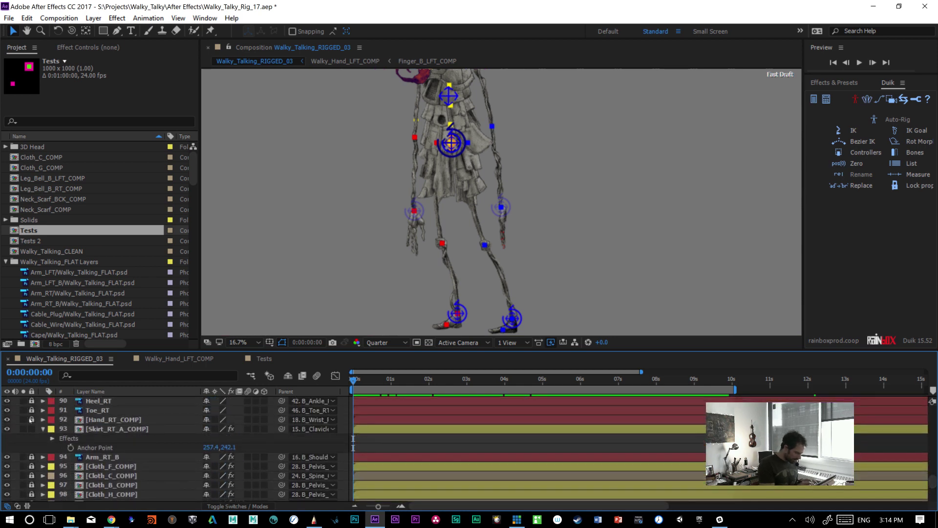
pyautogui.doubleClick(130, 420)
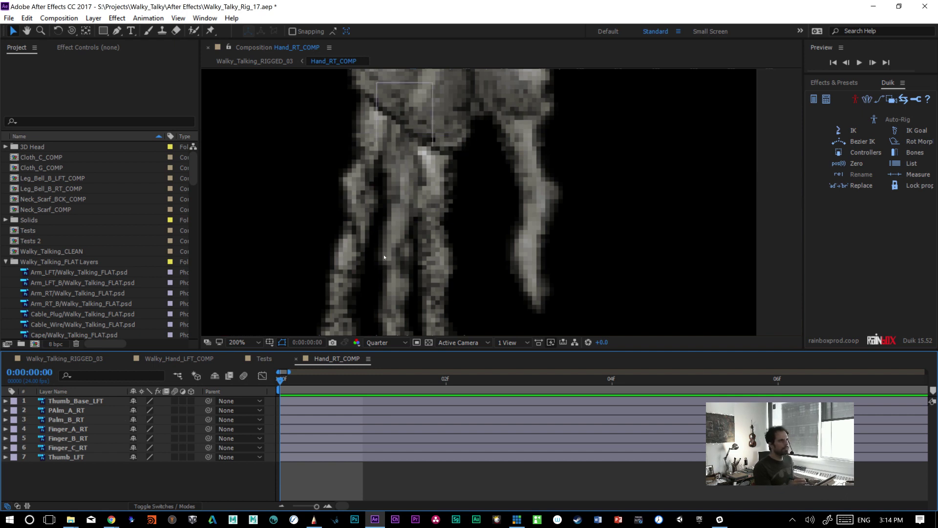
# - Set the Hand_RT_COMP viewer resolution to Full
pyautogui.scroll(-1, 528, 198)
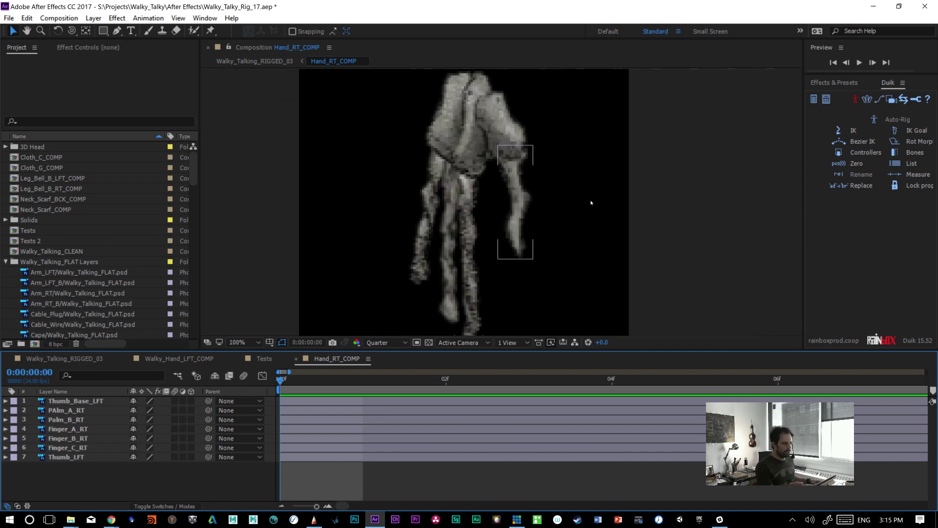
pyautogui.scroll(-1, 590, 202)
pyautogui.click(386, 342)
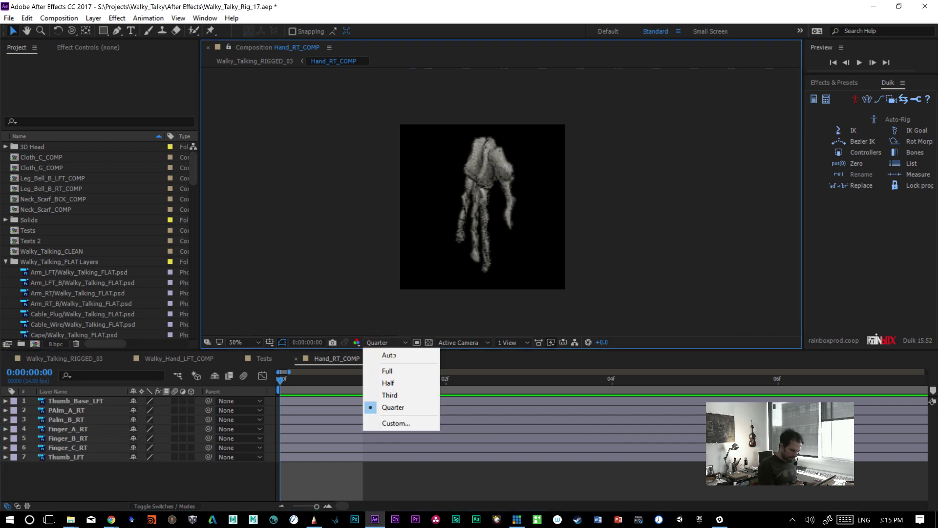
pyautogui.click(393, 380)
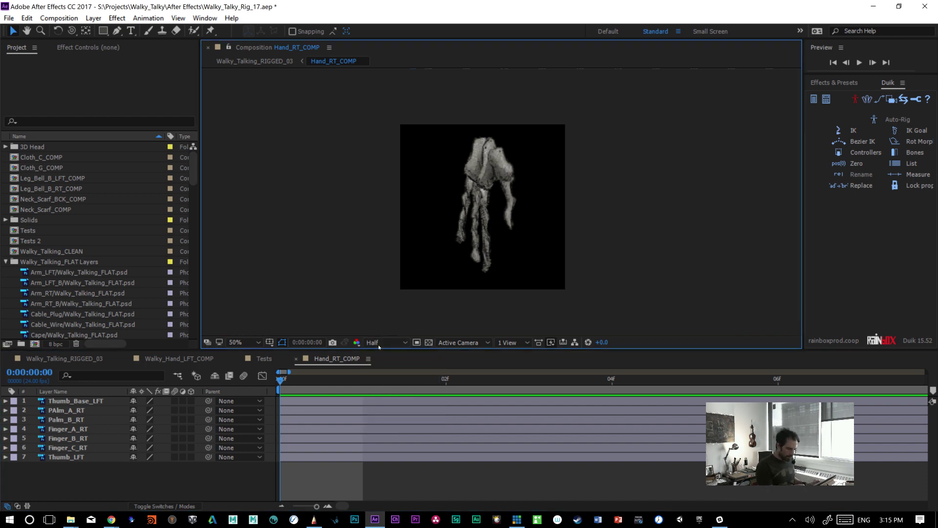
pyautogui.click(380, 344)
pyautogui.click(387, 368)
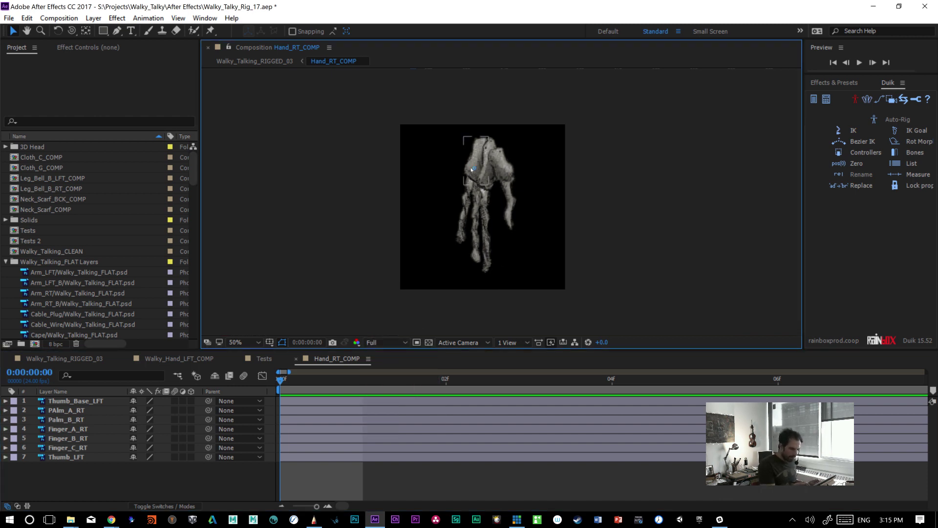
# - Move the Palm_B_RT and Thumb_Base_LFT pieces away from the hand to show the separate parts, undoing each move
pyautogui.moveTo(471, 169); pyautogui.dragTo(417, 165)
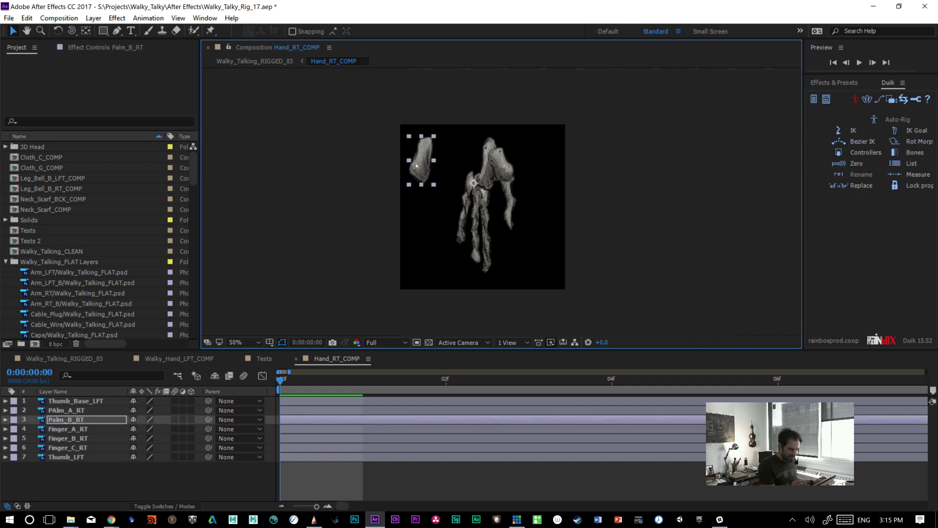
pyautogui.hotkey('ctrl', 'z')
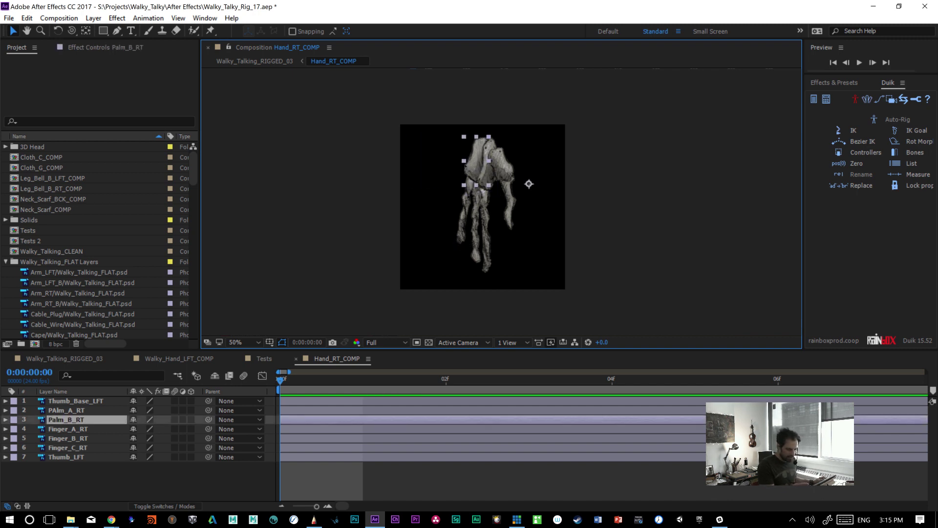
pyautogui.moveTo(476, 158); pyautogui.dragTo(437, 169)
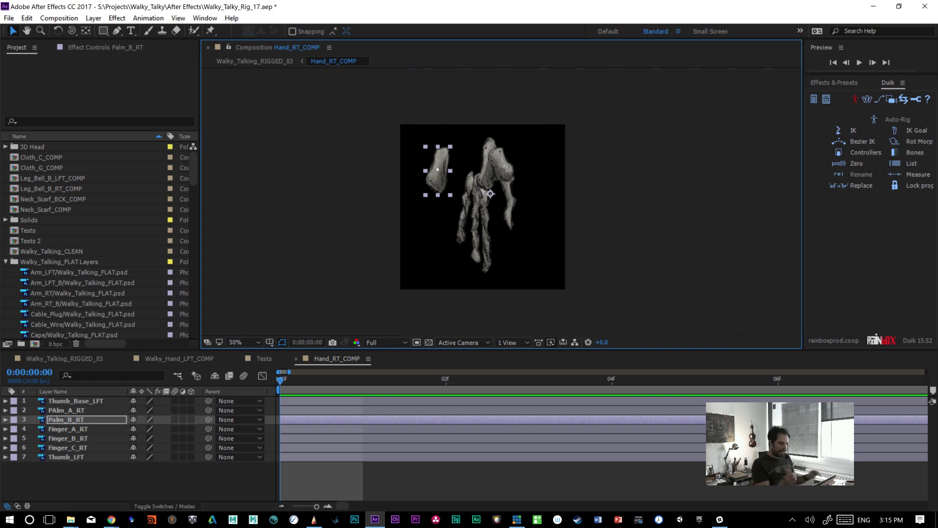
pyautogui.hotkey('ctrl', 'z')
pyautogui.moveTo(476, 162); pyautogui.dragTo(430, 184)
pyautogui.click(488, 181)
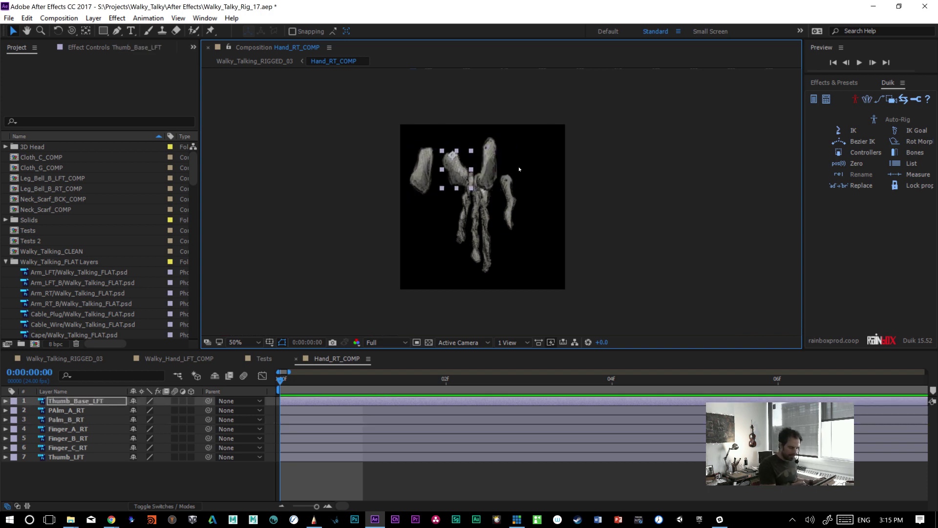
pyautogui.hotkey('ctrl', 'z')
pyautogui.hotkey('ctrl', 'z')
pyautogui.press('.')
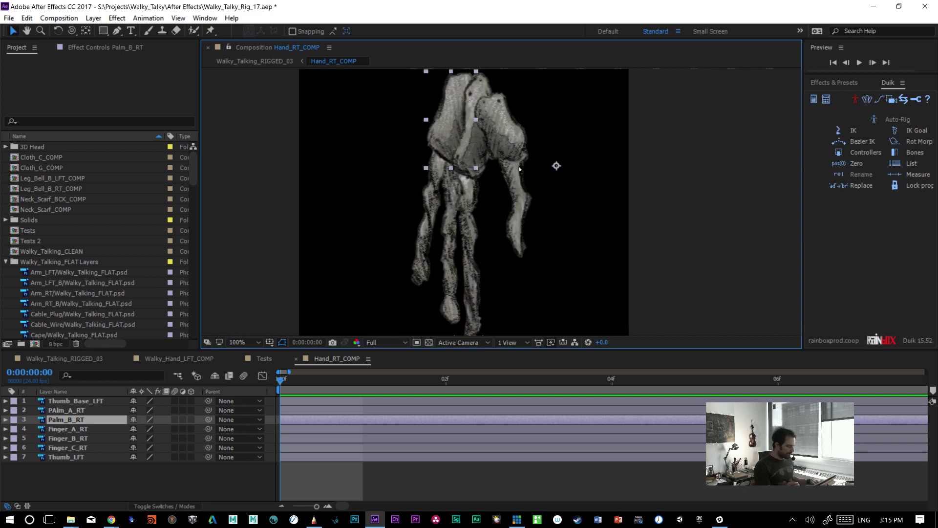
# - Switch to Walky_Hand_LFT_COMP, set its viewer to Camera 1 and preview the hand animation
pyautogui.moveTo(520, 167); pyautogui.dragTo(537, 216)
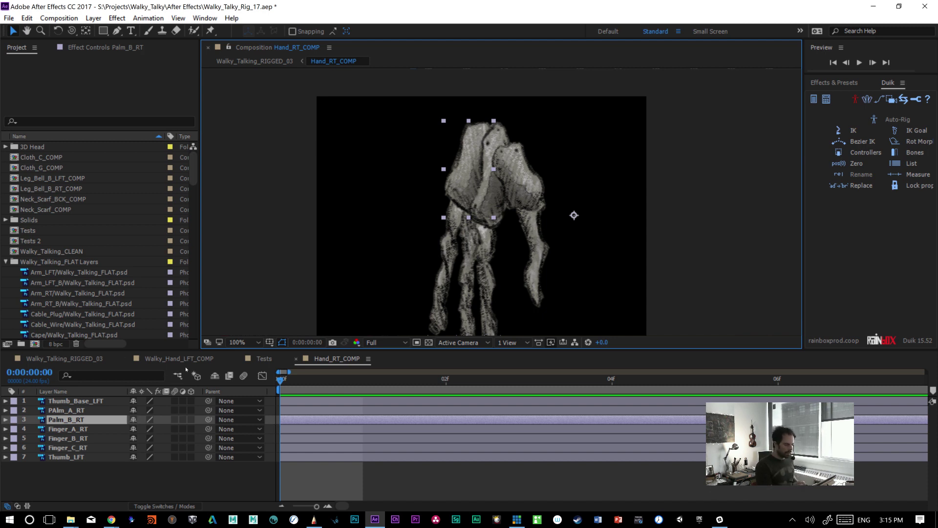
pyautogui.click(263, 358)
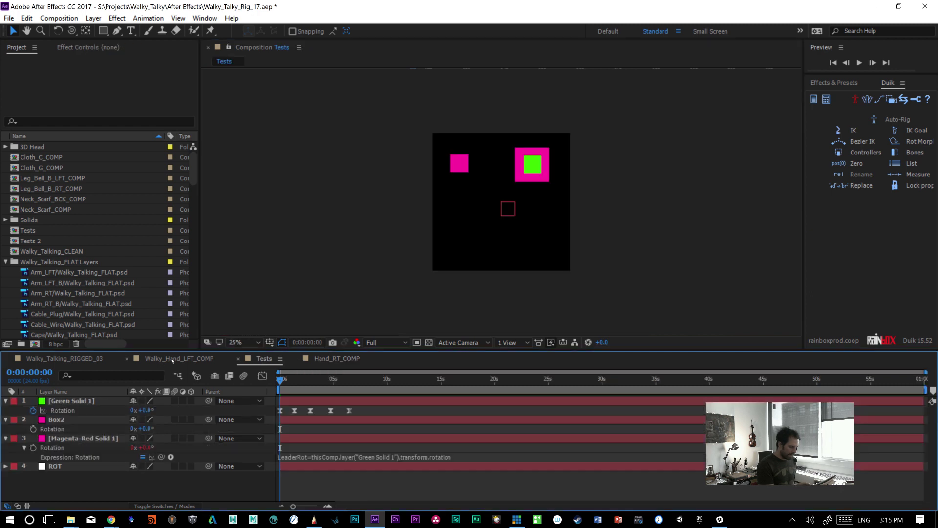
pyautogui.click(179, 359)
pyautogui.press('space')
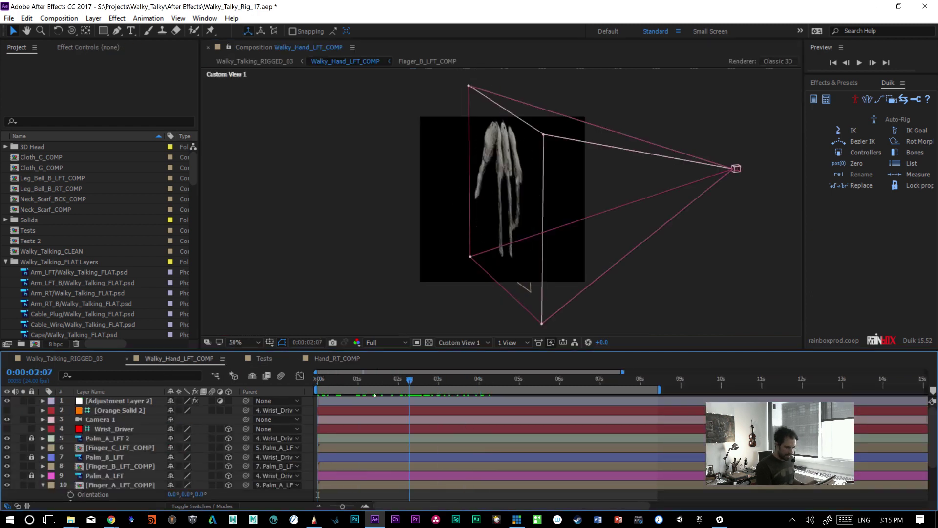
pyautogui.click(441, 342)
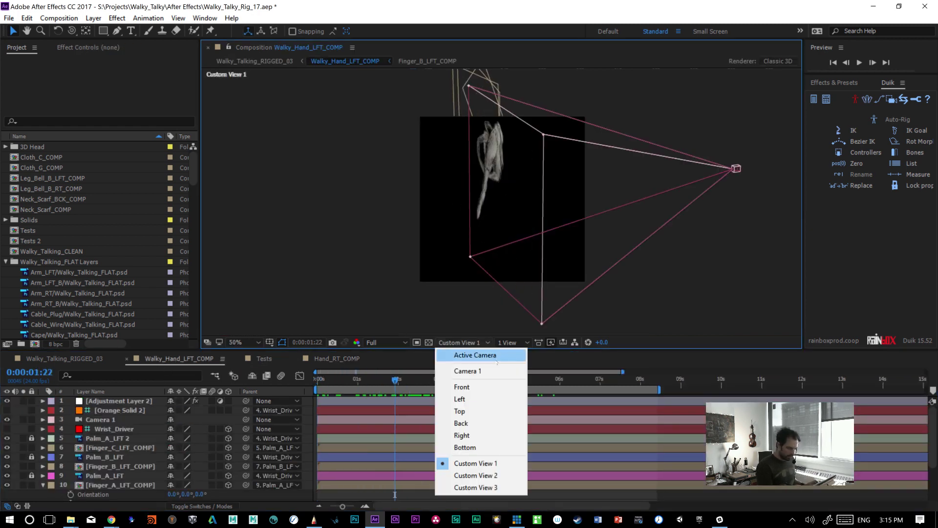
pyautogui.click(495, 369)
pyautogui.press('space')
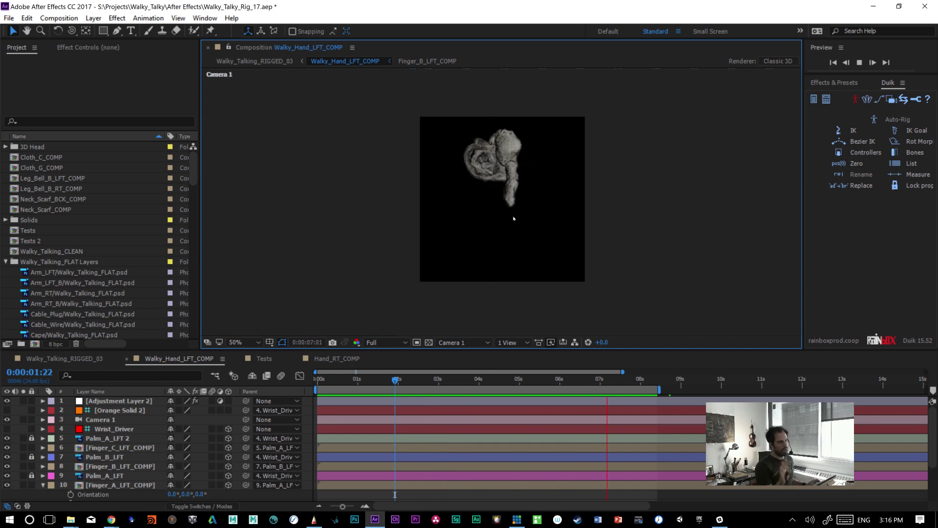
# - Reveal the Wrist_Driver layer's rotation properties and scrub through the hand turn to examine its Y Rotation keyframes
pyautogui.click(333, 380)
pyautogui.moveTo(350, 380); pyautogui.dragTo(382, 380)
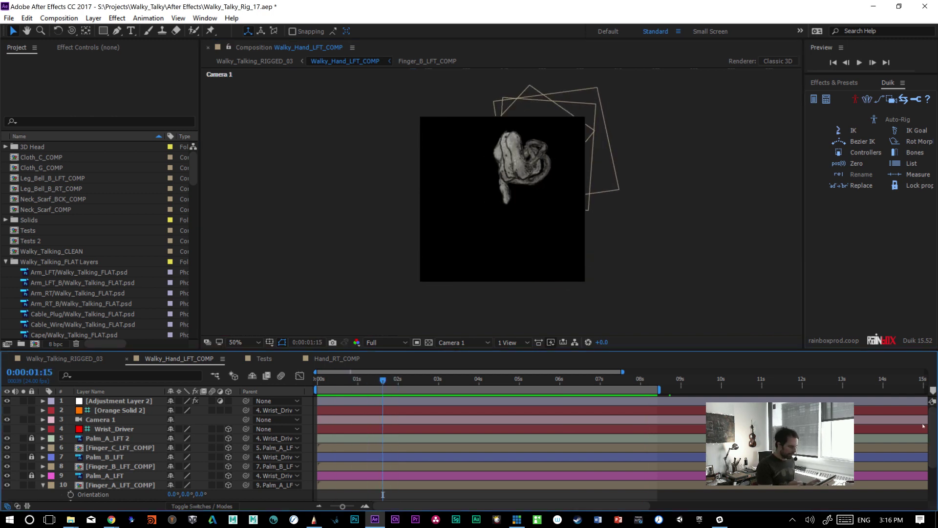
pyautogui.click(118, 428)
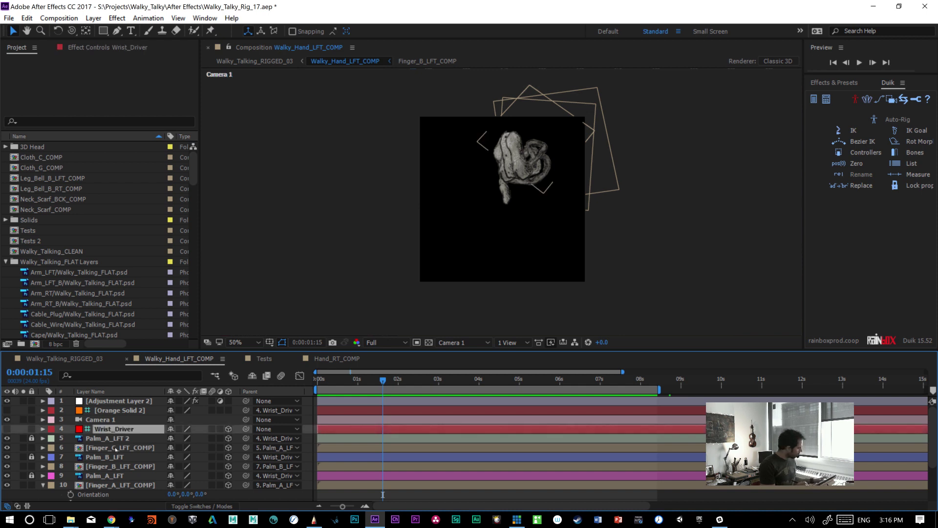
pyautogui.press('r')
pyautogui.moveTo(368, 380); pyautogui.dragTo(350, 387)
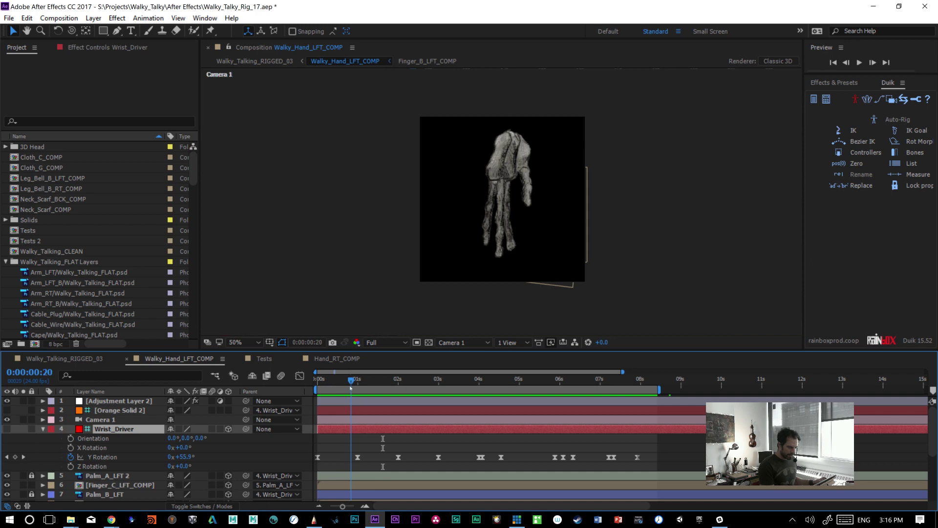
# - Start keyframing Wrist_Driver's X Rotation at 0:00:00:13 and set it to -12° at 0:00:01:13
pyautogui.moveTo(188, 447); pyautogui.dragTo(165, 446)
pyautogui.hotkey('ctrl', 'z')
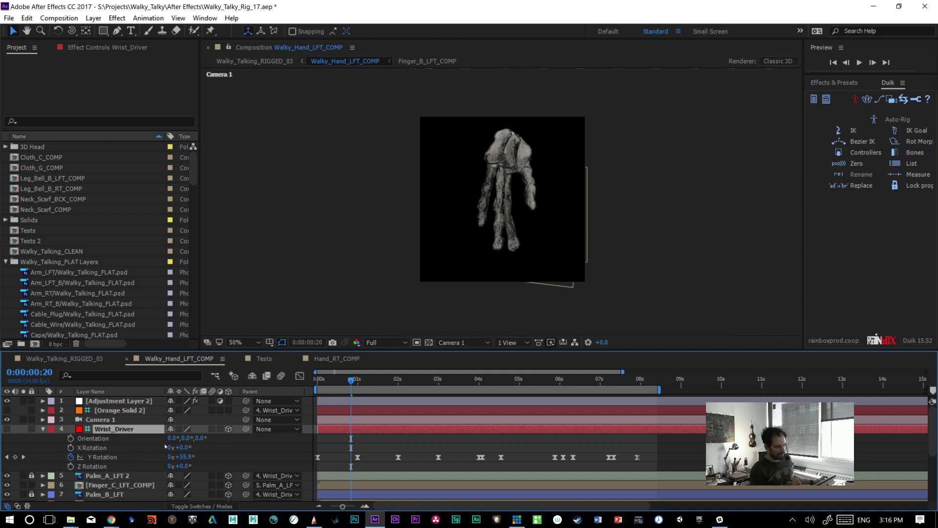
pyautogui.click(340, 379)
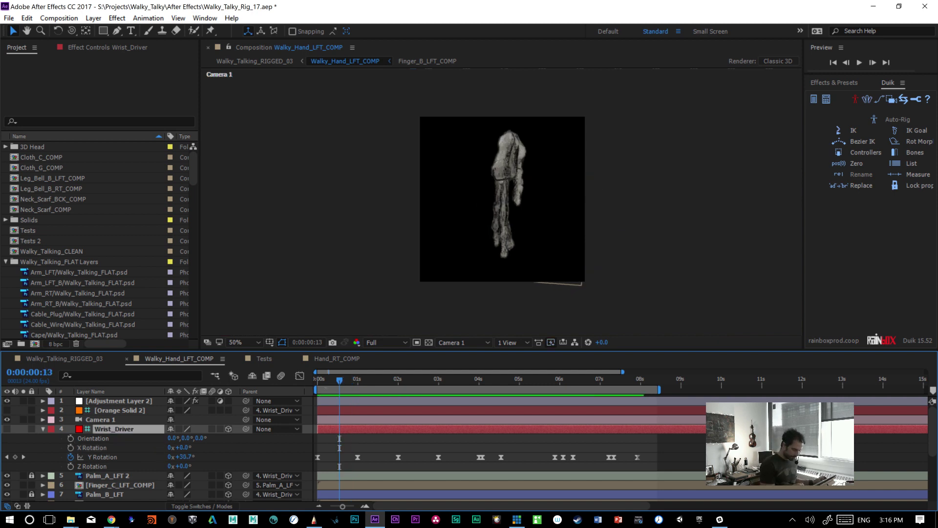
pyautogui.click(71, 448)
pyautogui.click(379, 381)
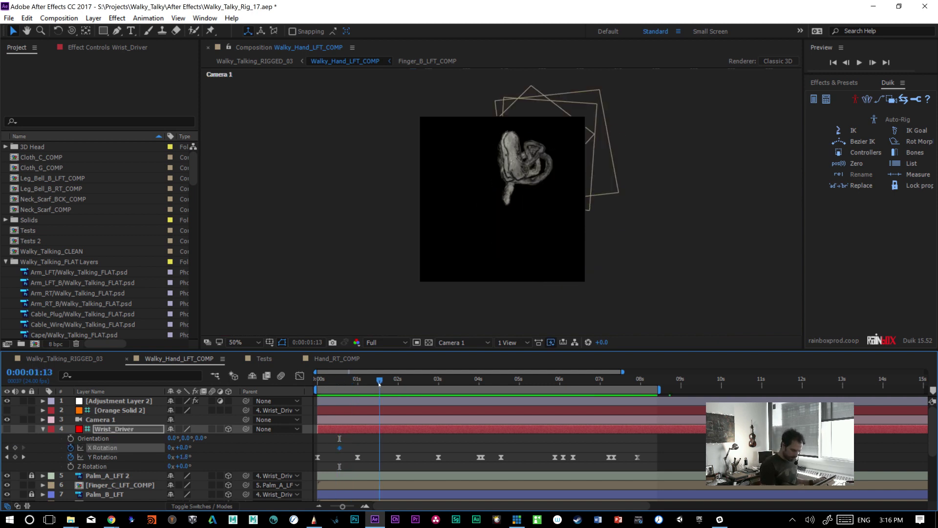
pyautogui.moveTo(181, 447)
pyautogui.mouseDown()
pyautogui.moveTo(170, 453)
pyautogui.moveTo(176, 447)
pyautogui.mouseUp()
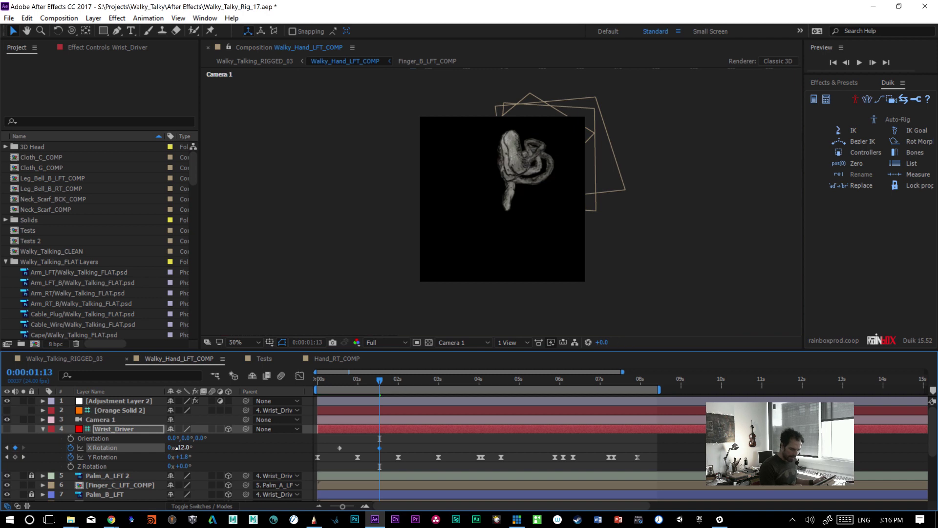
# - Set Wrist_Driver's X Rotation to 12° at 0:00:02:11 and back to 0° at 0:00:03:10
pyautogui.moveTo(421, 382); pyautogui.dragTo(416, 382)
pyautogui.click(183, 447)
pyautogui.write('12')
pyautogui.press('Return')
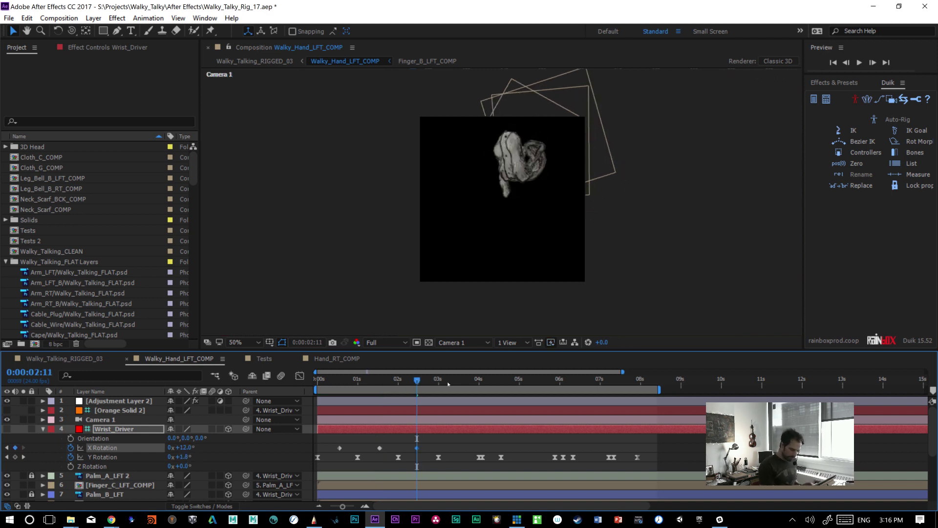
pyautogui.click(454, 380)
pyautogui.click(189, 457)
pyautogui.click(183, 447)
pyautogui.write('0')
pyautogui.press('Return')
# - Preview Wrist_Driver's X Rotation keyframes with Easy Ease applied and delete all of those keyframes
pyautogui.moveTo(481, 442); pyautogui.dragTo(326, 447)
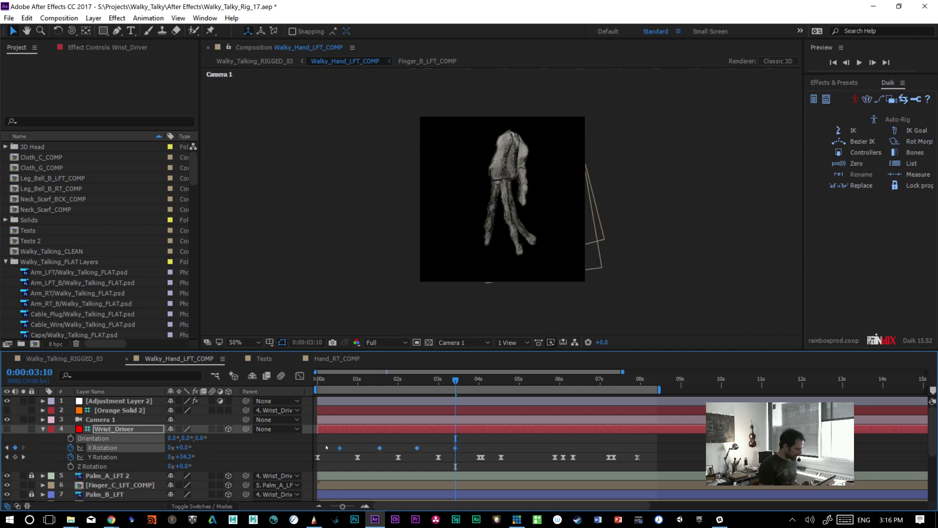
pyautogui.press('F9')
pyautogui.press('space')
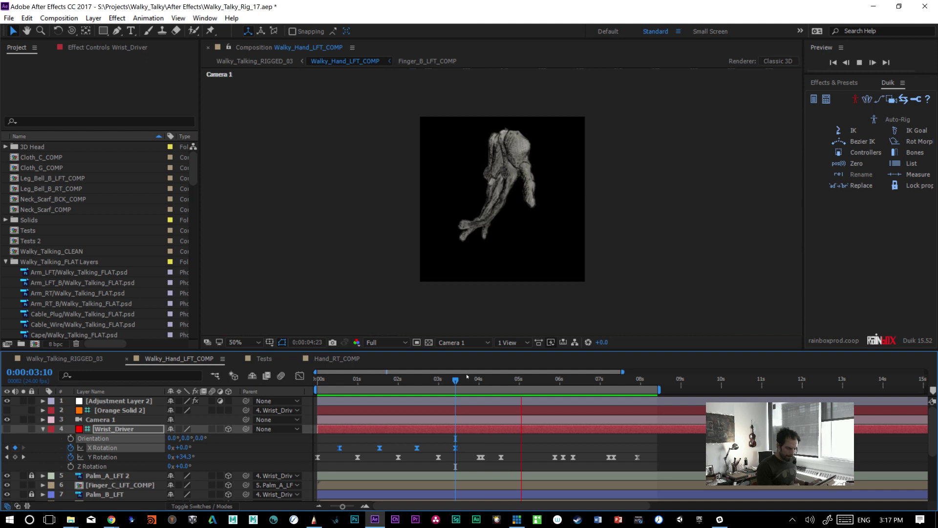
pyautogui.moveTo(543, 381); pyautogui.dragTo(329, 447)
pyautogui.press('Delete')
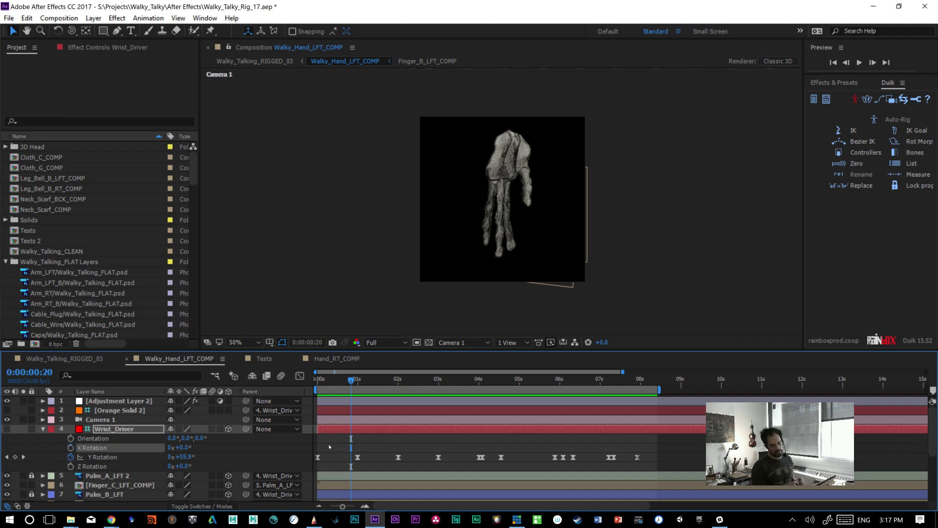
# - Scrub through Walky_Hand_LFT_COMP to examine how the wrist rotation and finger poses change over time
pyautogui.moveTo(350, 379); pyautogui.dragTo(458, 377)
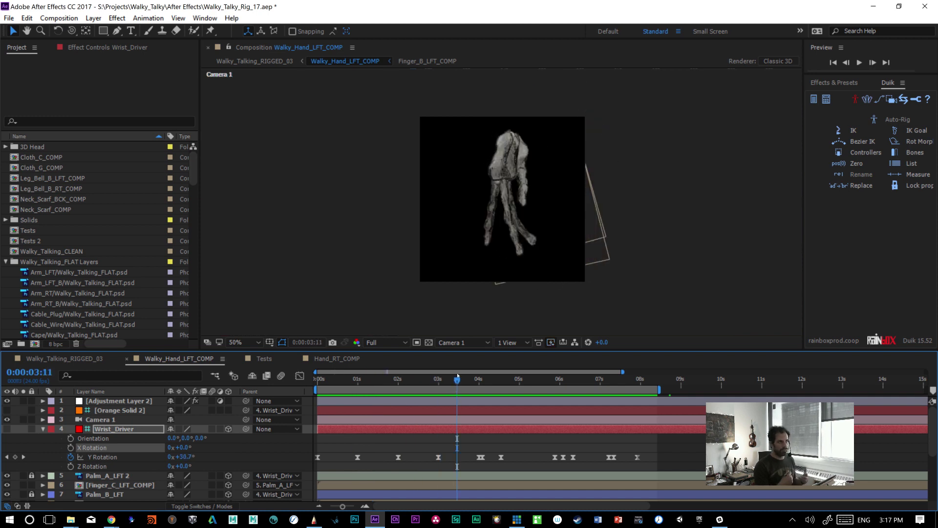
pyautogui.moveTo(386, 384); pyautogui.dragTo(358, 414)
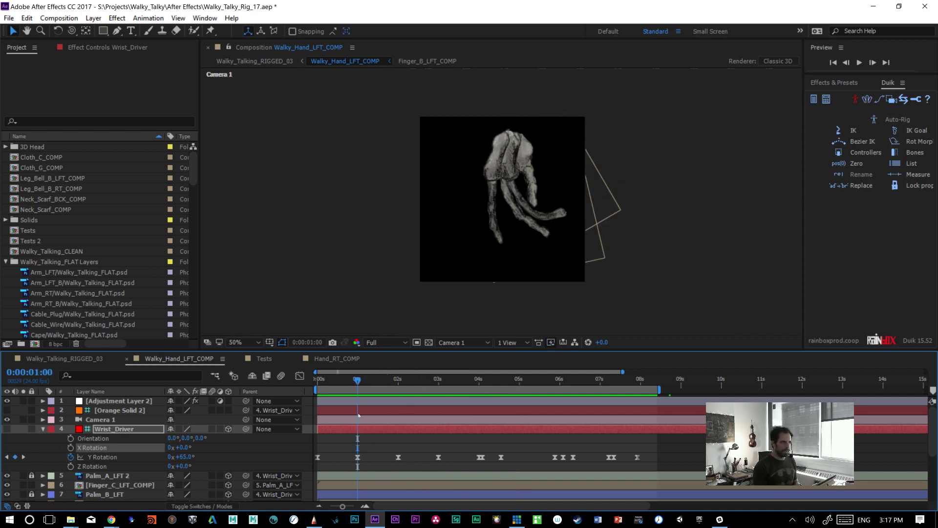
pyautogui.moveTo(379, 386); pyautogui.dragTo(348, 396)
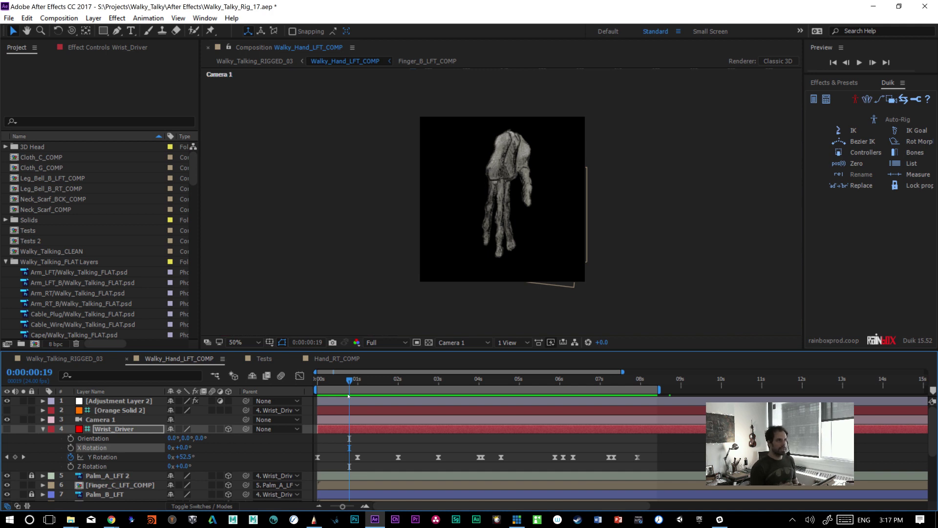
pyautogui.click(205, 18)
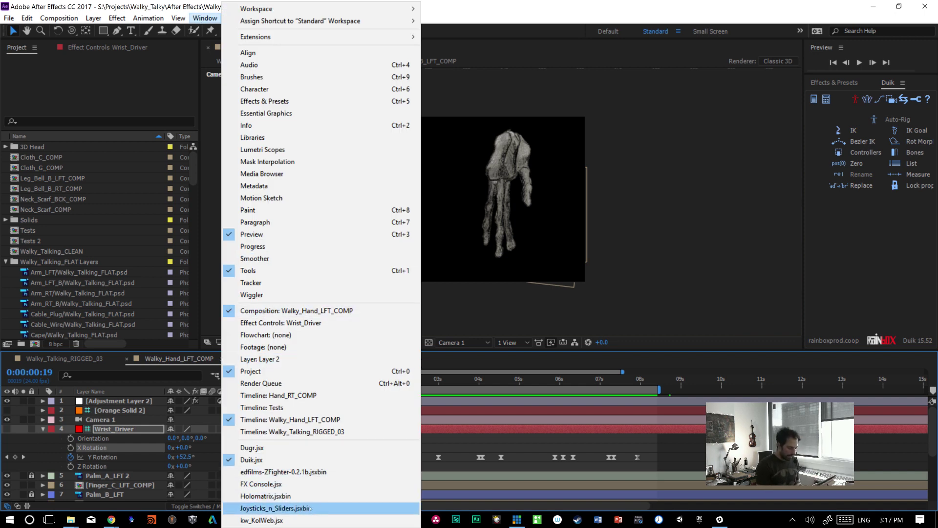
pyautogui.click(252, 460)
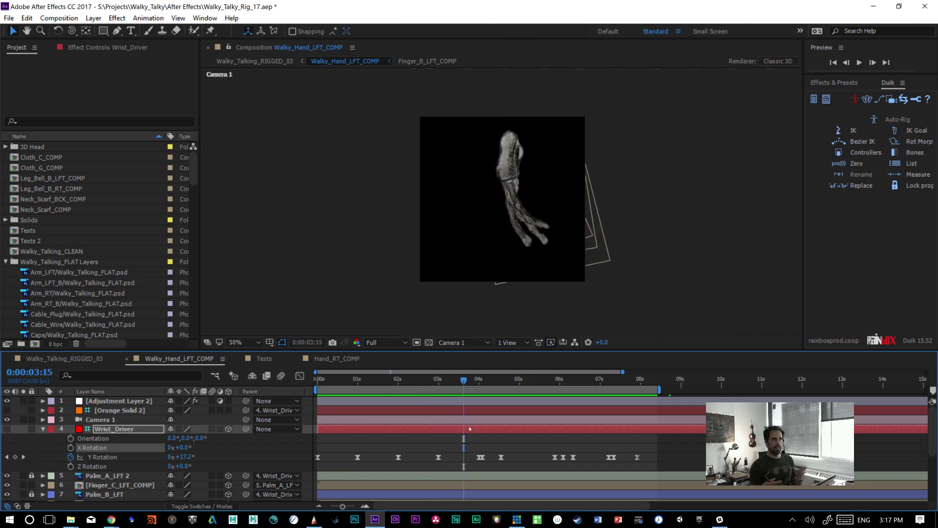
pyautogui.moveTo(448, 384); pyautogui.dragTo(308, 403)
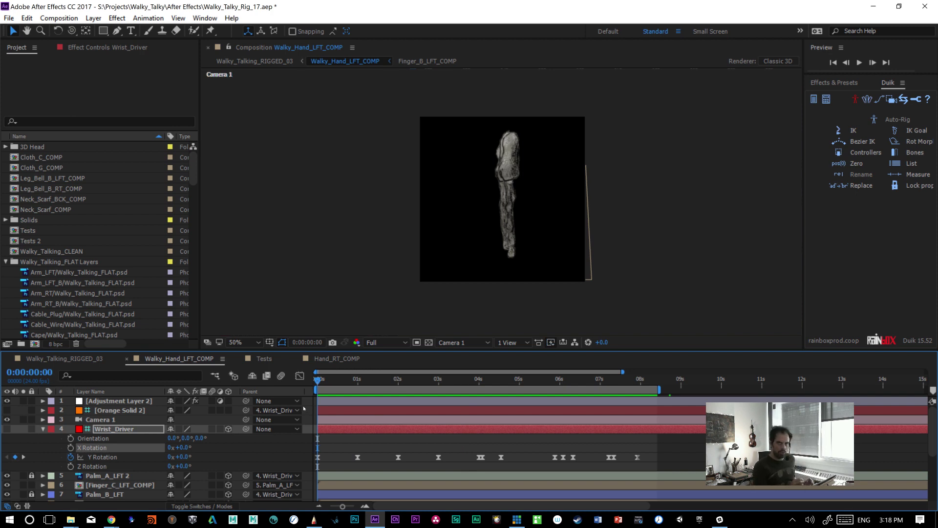
pyautogui.moveTo(330, 384); pyautogui.dragTo(401, 388)
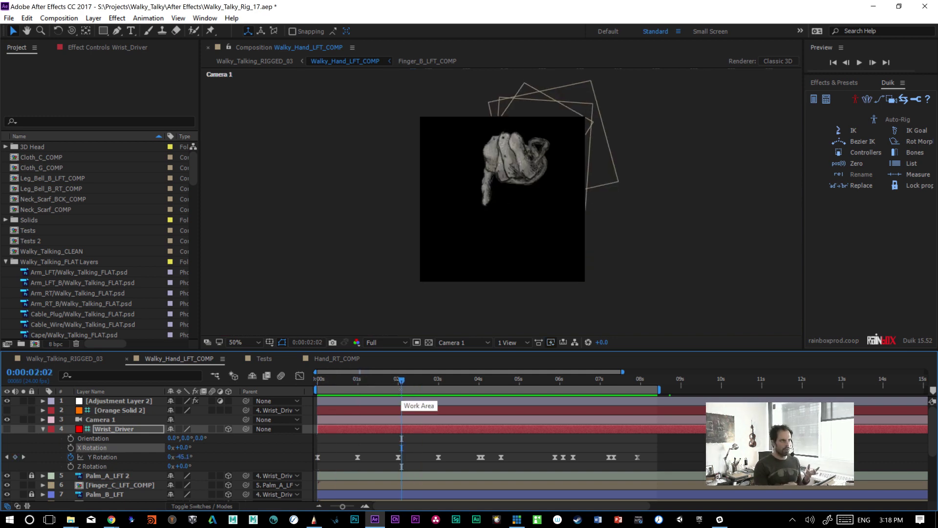
pyautogui.moveTo(370, 385); pyautogui.dragTo(359, 401)
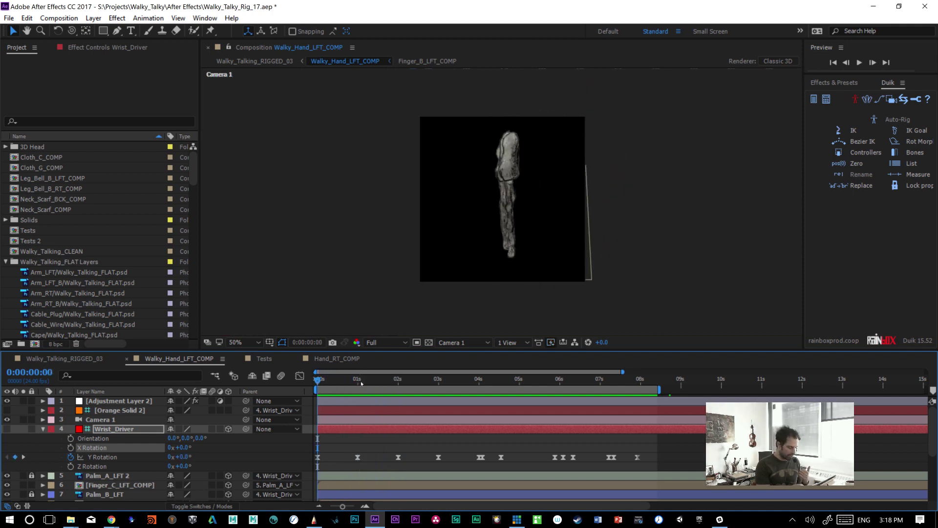
pyautogui.moveTo(389, 382); pyautogui.dragTo(445, 385)
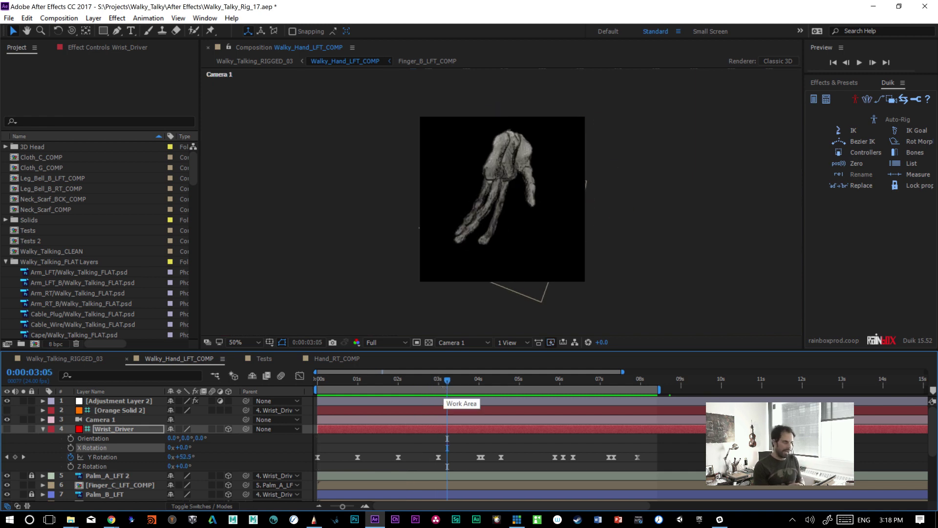
pyautogui.moveTo(447, 380); pyautogui.dragTo(310, 372)
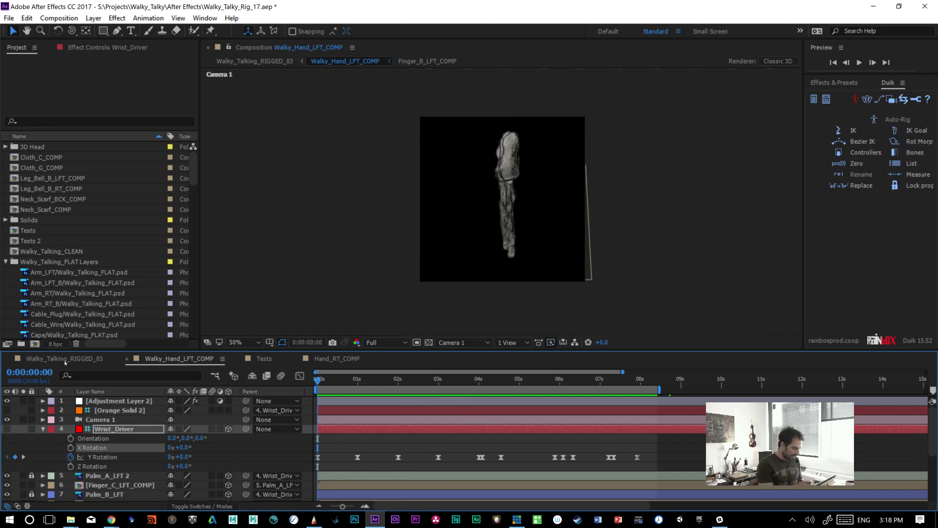
# - In Hand_RT_COMP, move Thumb_LFT directly below Thumb_Base_LFT and parent it to Thumb_Base_LFT
pyautogui.click(75, 359)
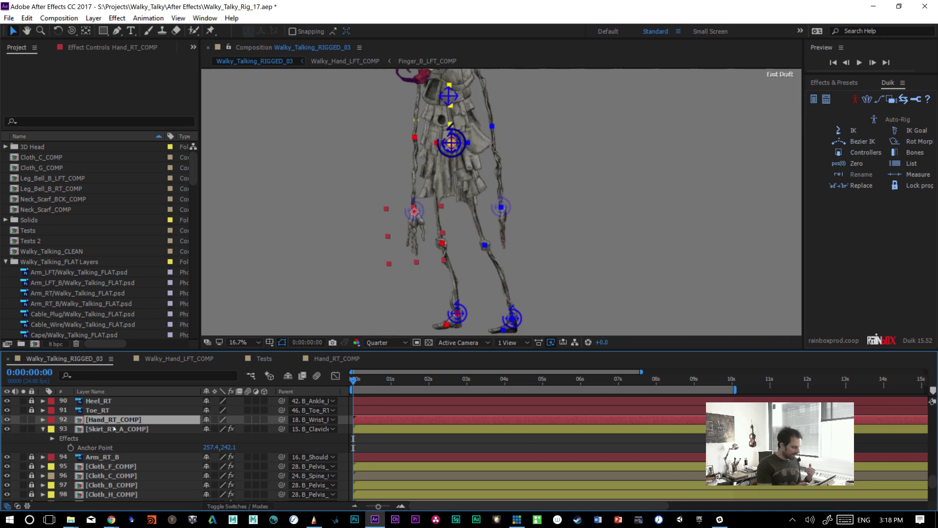
pyautogui.doubleClick(117, 420)
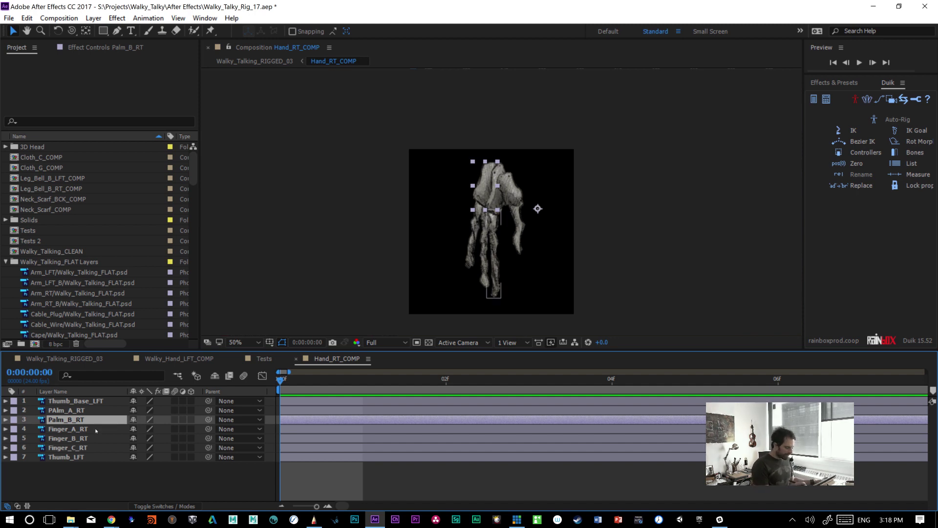
pyautogui.click(68, 457)
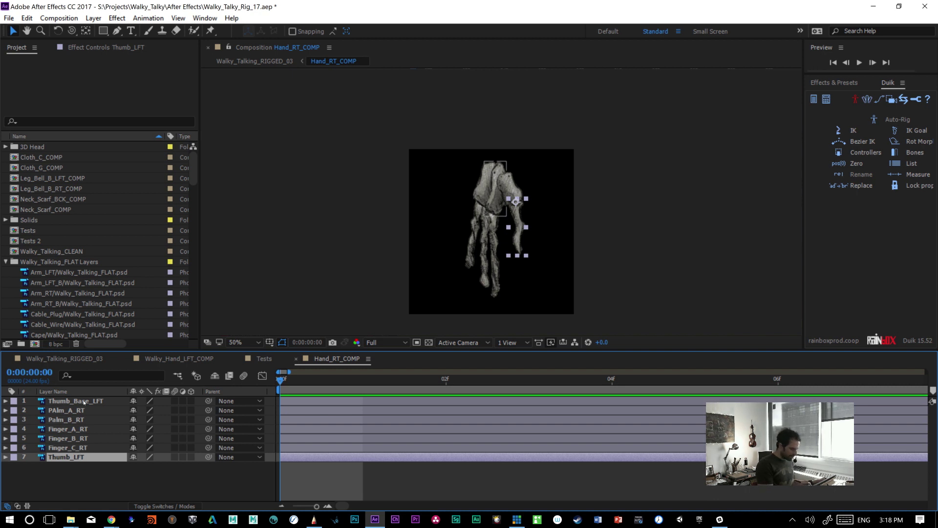
pyautogui.click(83, 401)
pyautogui.moveTo(84, 402)
pyautogui.mouseDown()
pyautogui.moveTo(86, 454)
pyautogui.moveTo(85, 402)
pyautogui.mouseUp()
pyautogui.keyDown('shift'); pyautogui.click(78, 456); pyautogui.keyUp('shift')
pyautogui.click(80, 470)
pyautogui.click(93, 403)
pyautogui.moveTo(209, 410); pyautogui.dragTo(90, 401)
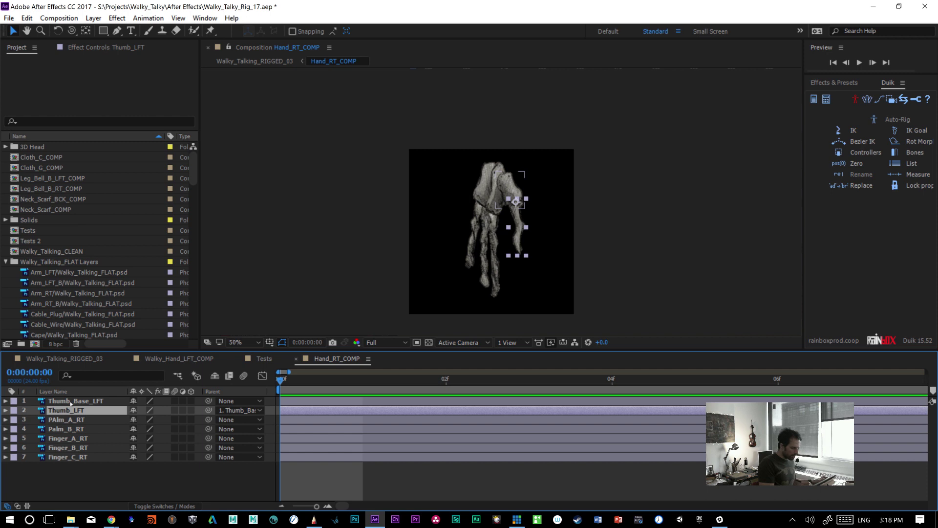
# - Set the label colour of the Thumb_Base_LFT and Thumb_LFT layers to Orange
pyautogui.keyDown('ctrl'); pyautogui.click(72, 403); pyautogui.keyUp('ctrl')
pyautogui.click(14, 401)
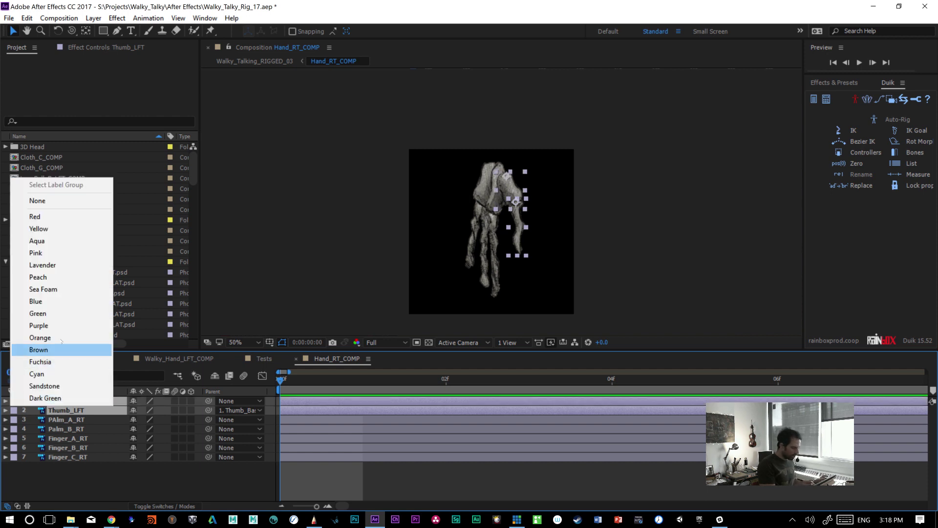
pyautogui.click(38, 350)
# - Move Finger_A_RT directly below PAlm_A_RT and set the label colour of both layers to Blue
pyautogui.click(66, 419)
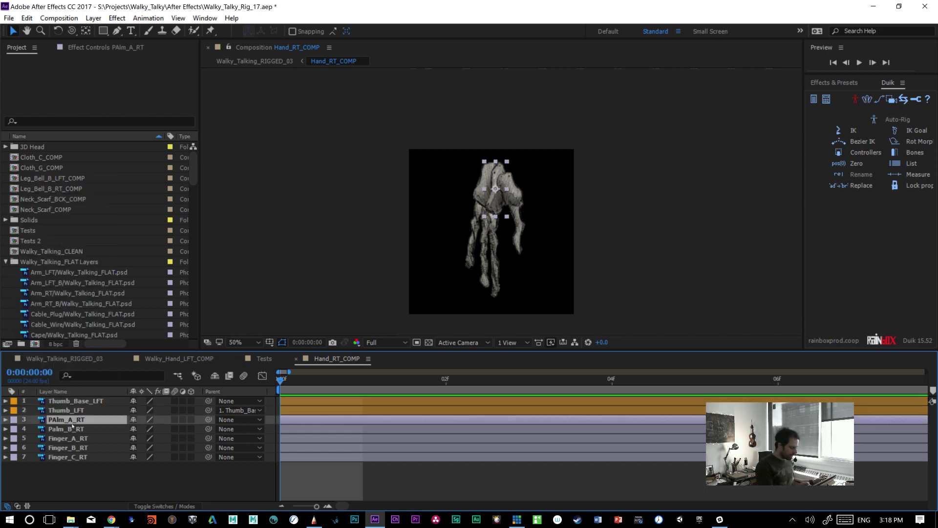
pyautogui.click(67, 439)
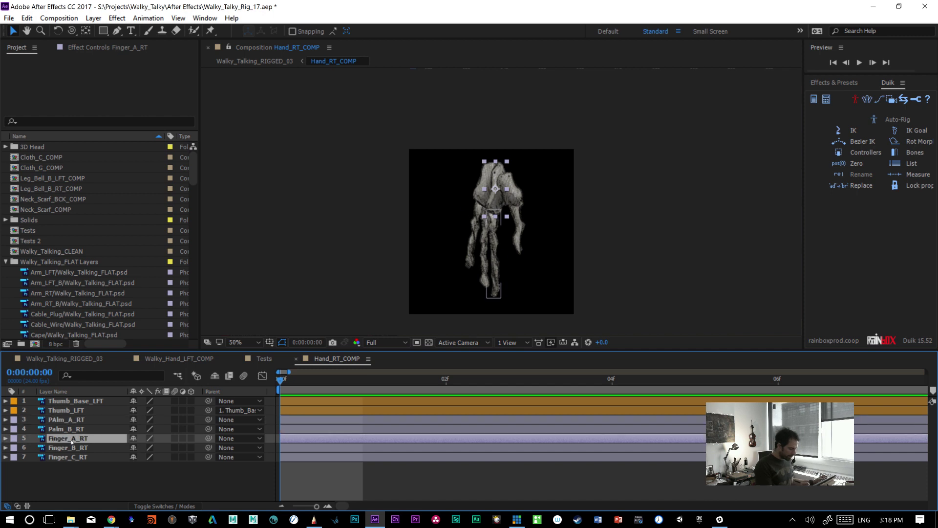
pyautogui.keyDown('ctrl'); pyautogui.click(66, 420); pyautogui.keyUp('ctrl')
pyautogui.moveTo(68, 438); pyautogui.dragTo(51, 425)
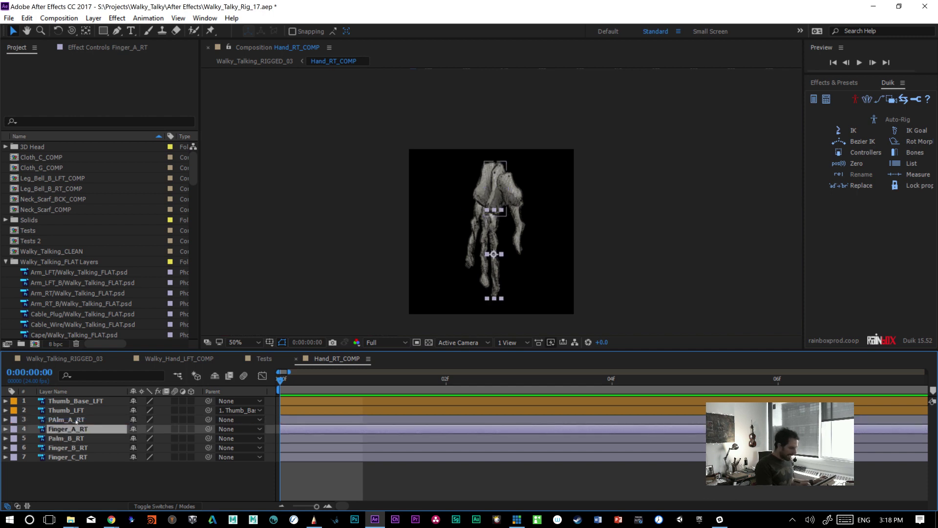
pyautogui.click(12, 419)
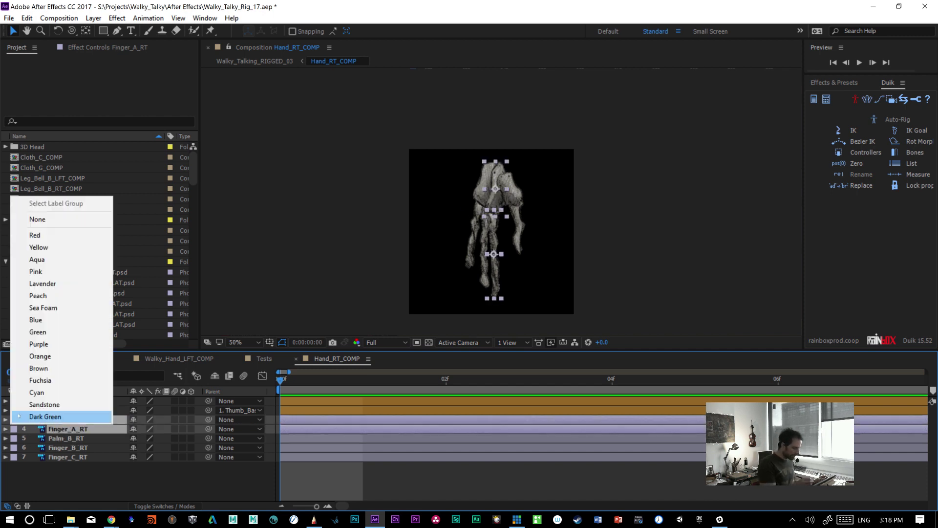
pyautogui.click(57, 325)
# - Centre Palm_B_RT's anchor point on the palm piece, narrow the layer and shift it towards PAlm_A_RT
pyautogui.click(67, 438)
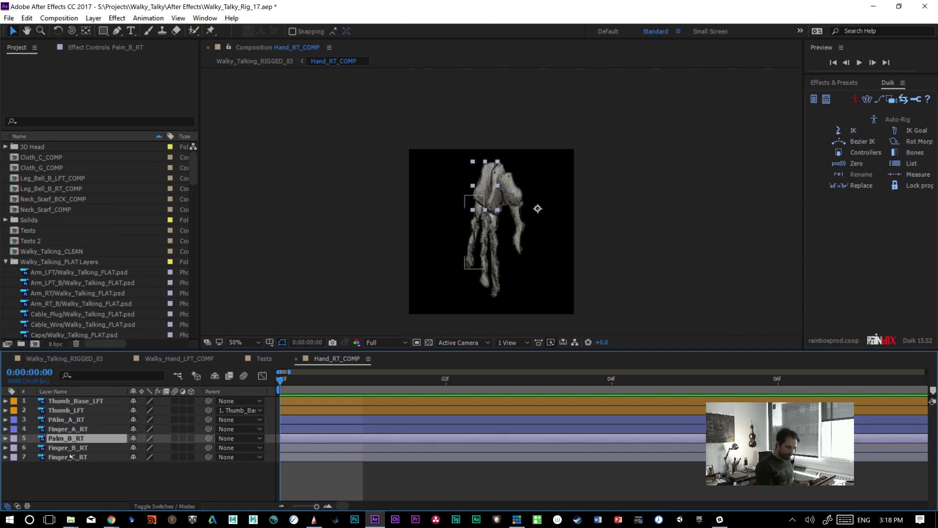
pyautogui.moveTo(68, 439); pyautogui.dragTo(60, 459)
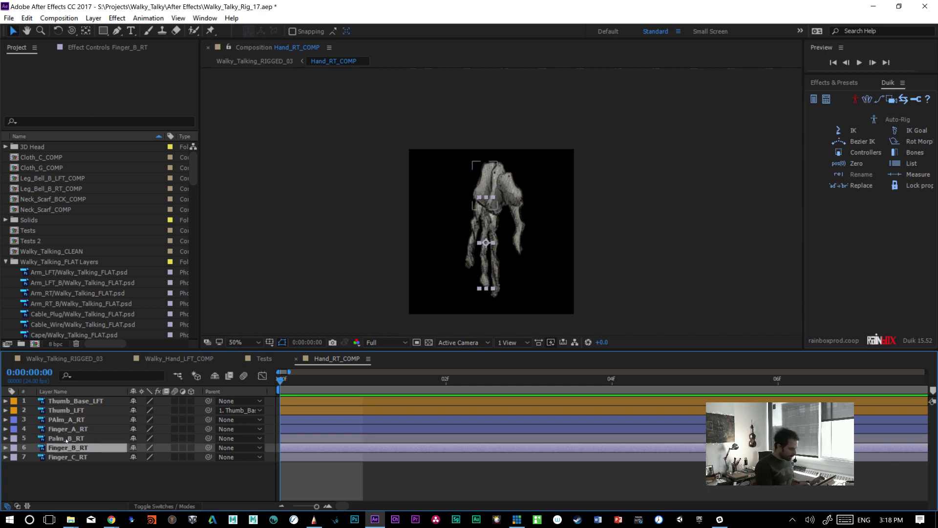
pyautogui.click(55, 439)
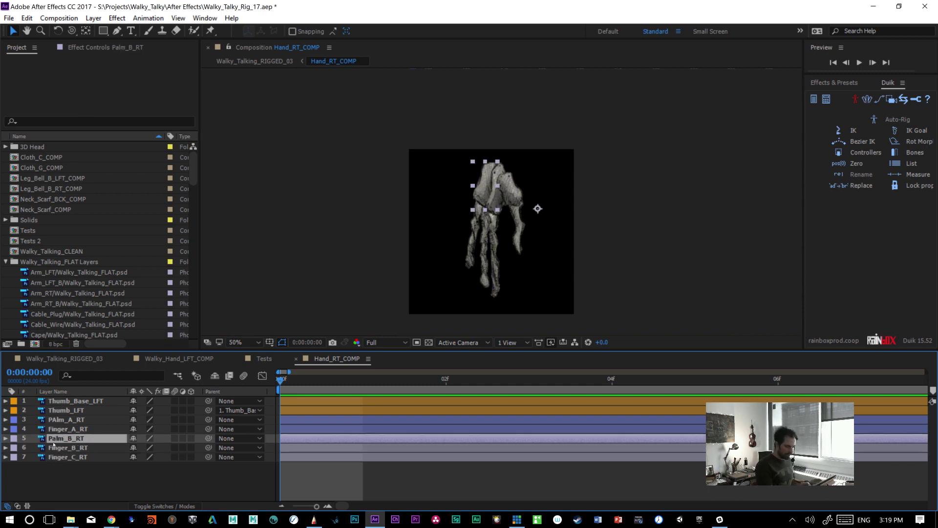
pyautogui.press('y')
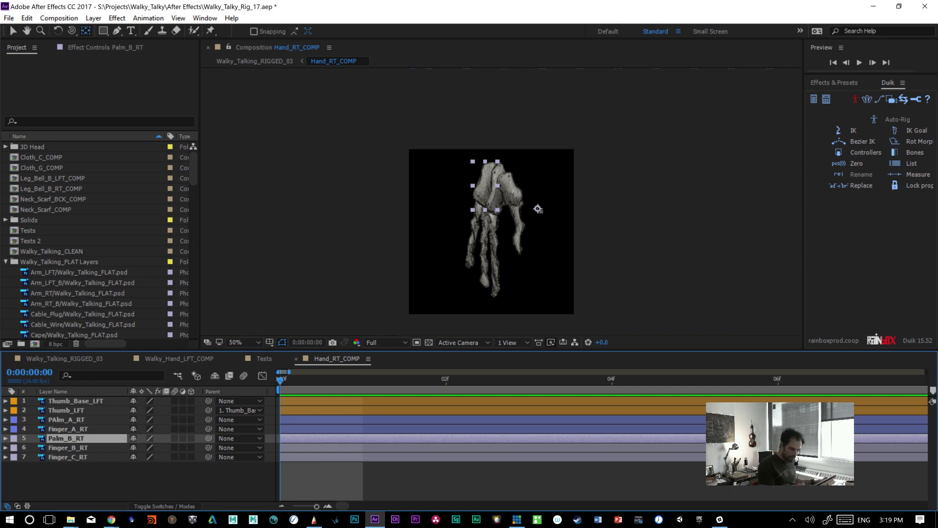
pyautogui.moveTo(538, 209); pyautogui.dragTo(486, 187)
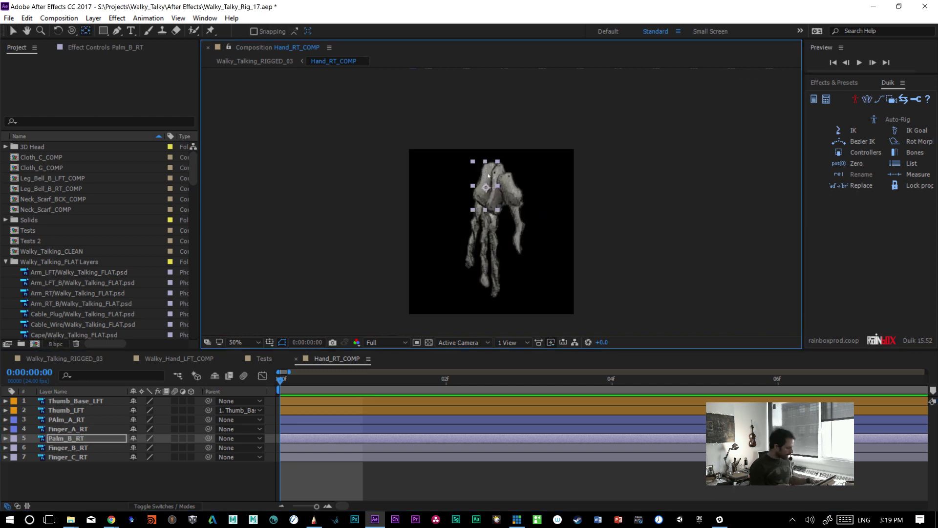
pyautogui.press('.')
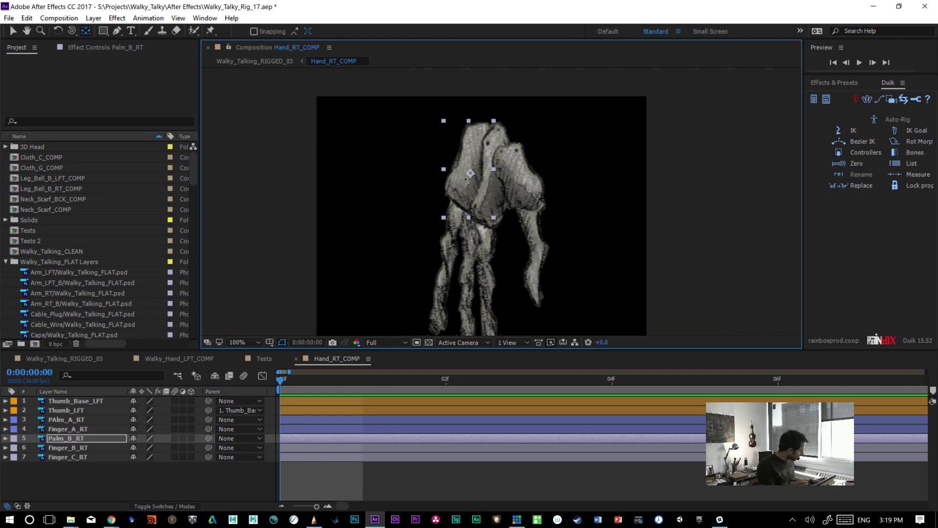
pyautogui.press('v')
pyautogui.moveTo(443, 169); pyautogui.dragTo(414, 117)
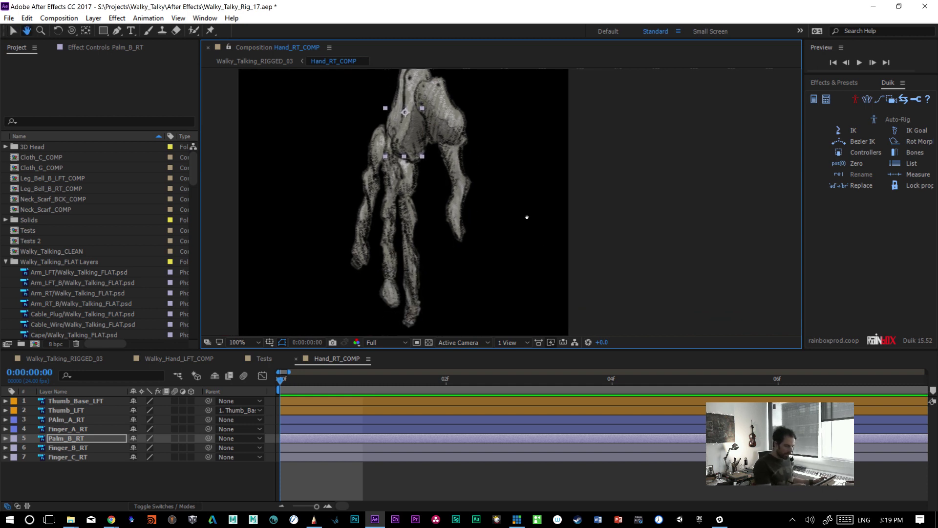
# - Move Finger_C_RT's anchor point to the top of the finger and rotate it about 10 degrees counterclockwise
pyautogui.click(378, 194)
pyautogui.moveTo(377, 194); pyautogui.dragTo(377, 142)
pyautogui.press('y')
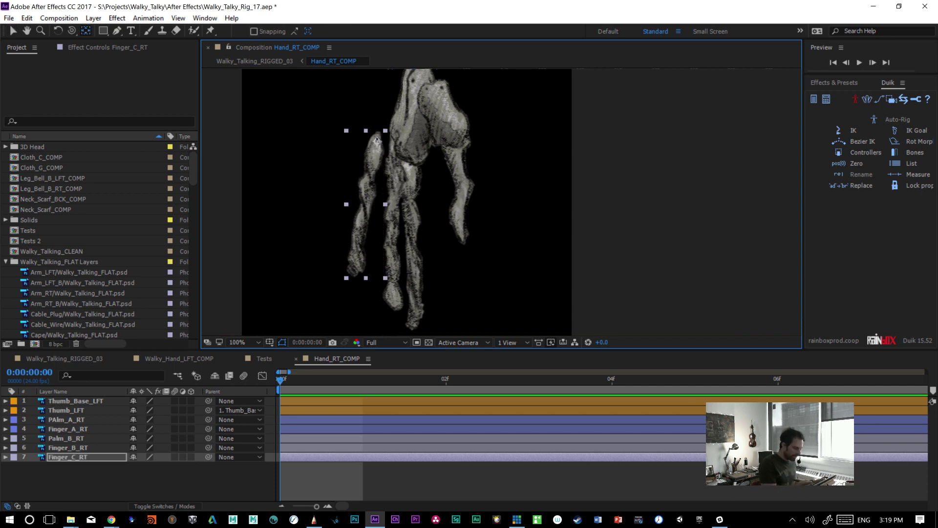
pyautogui.press('shift+KP_Subtract')
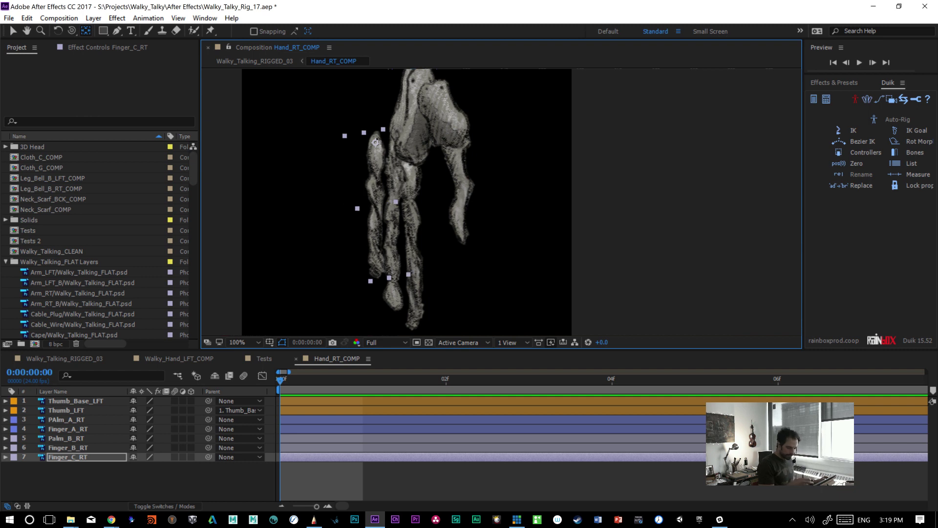
# - Place the anchor points of Finger_B_RT and Finger_A_RT at the tops of their fingers
pyautogui.click(396, 293)
pyautogui.moveTo(396, 220); pyautogui.dragTo(397, 142)
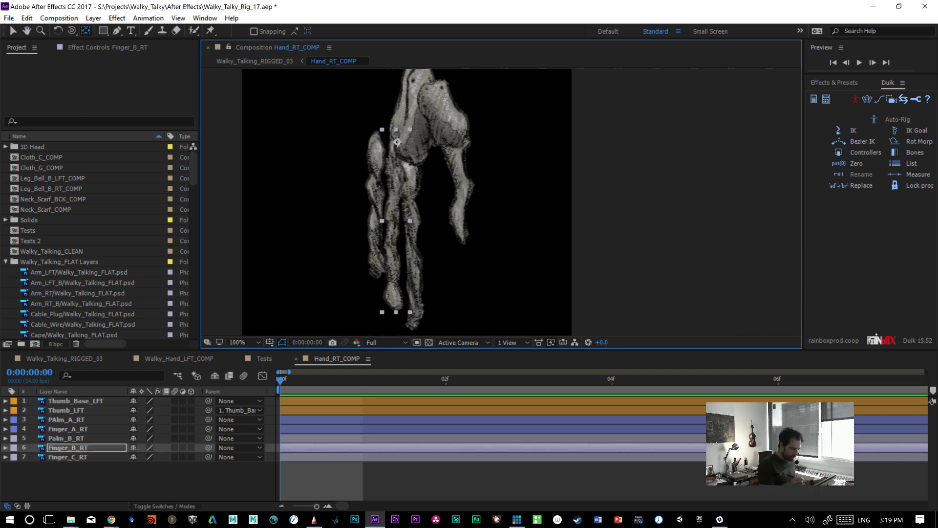
pyautogui.click(416, 323)
pyautogui.moveTo(413, 243); pyautogui.dragTo(411, 164)
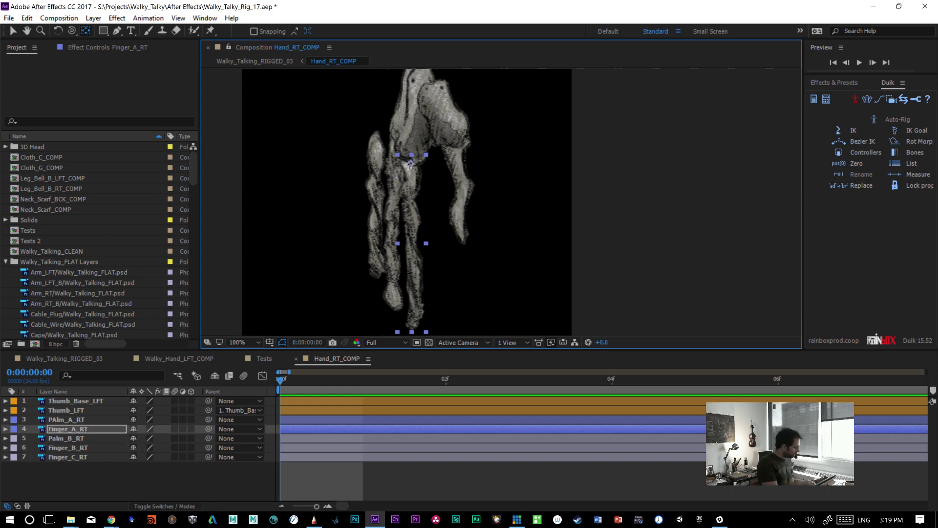
# - Shift Finger_B_RT about 10 px right and move Finger_C_RT right so it sits tucked against the other fingers
pyautogui.press('v')
pyautogui.click(389, 292)
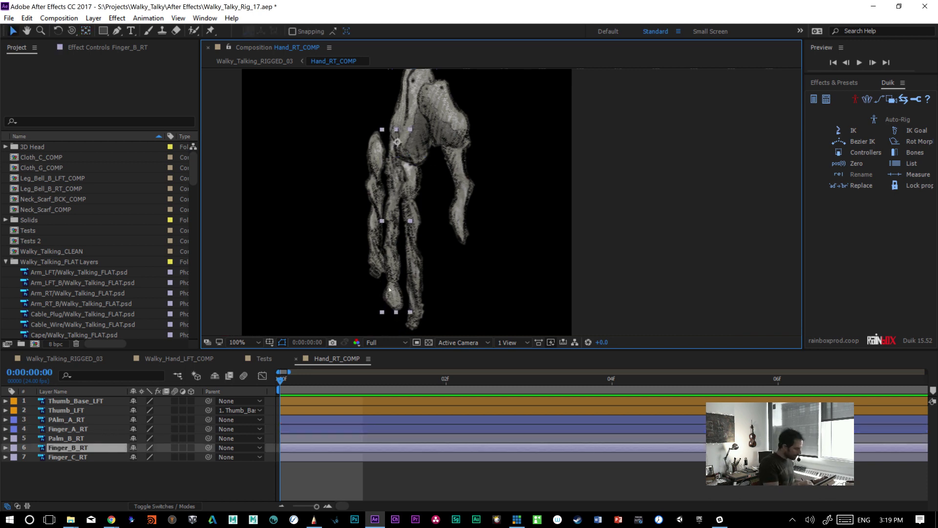
pyautogui.hotkey('shift', 'Right')
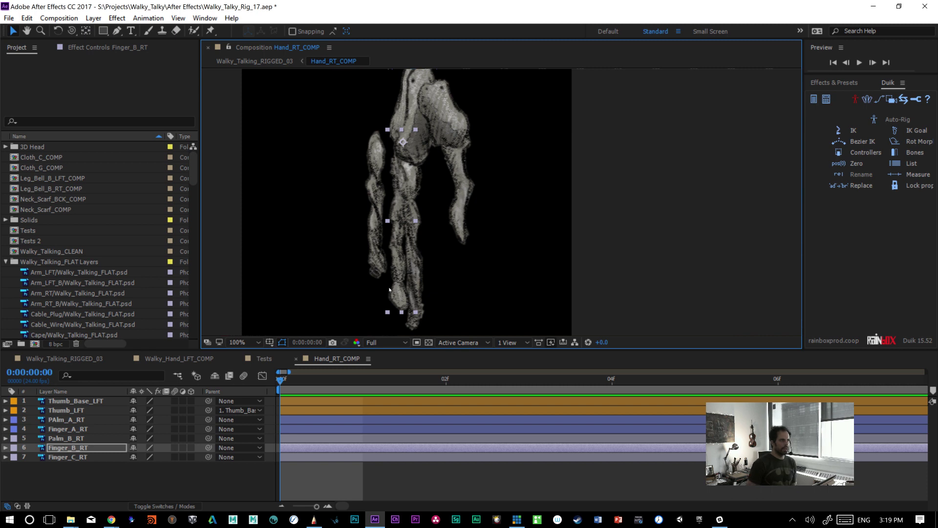
pyautogui.click(374, 245)
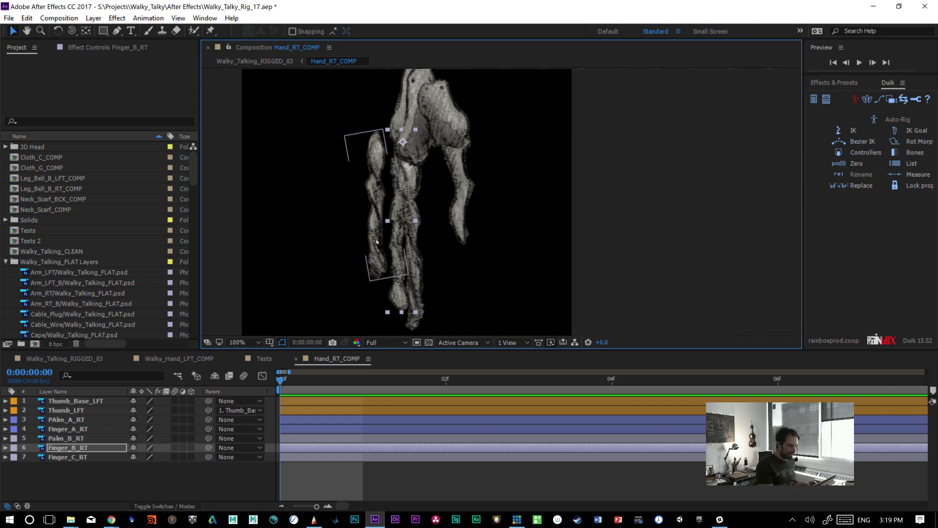
pyautogui.moveTo(375, 235); pyautogui.dragTo(395, 236)
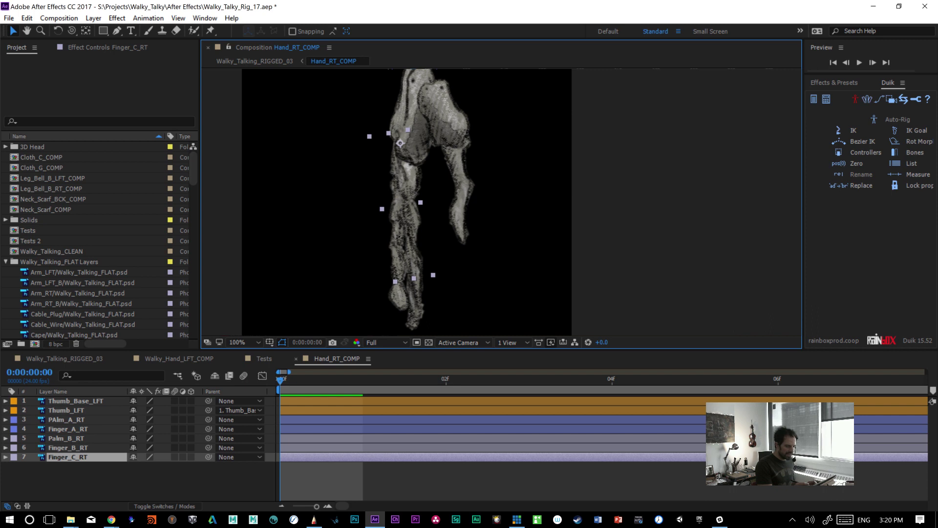
pyautogui.press('Return')
# - Show the A/V Features column for the Hand_RT_COMP layers in the timeline
pyautogui.click(400, 293)
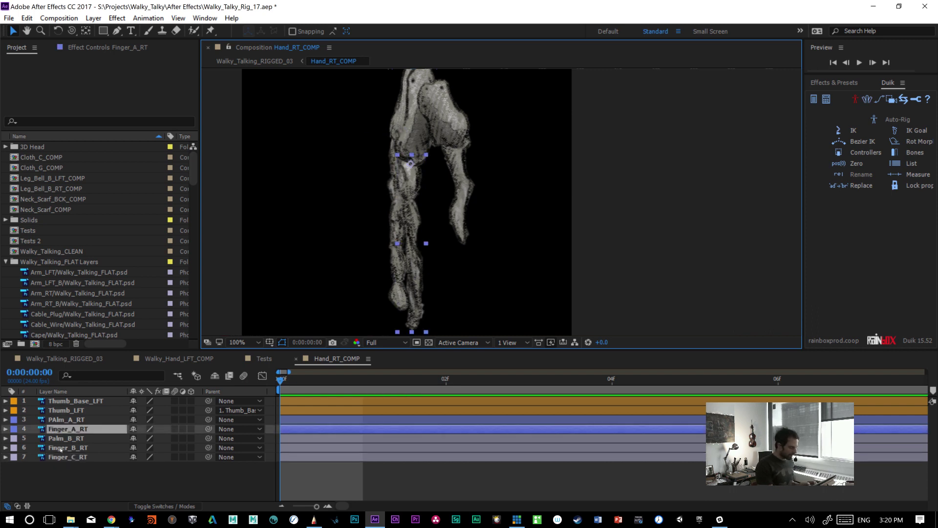
pyautogui.hotkey('ctrl', 'Down')
pyautogui.hotkey('ctrl', 'Down')
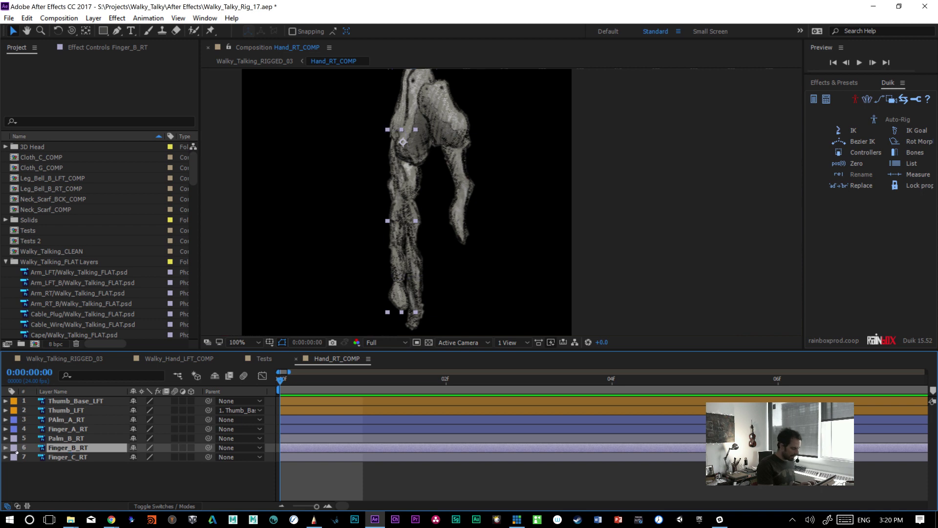
pyautogui.rightClick(33, 392)
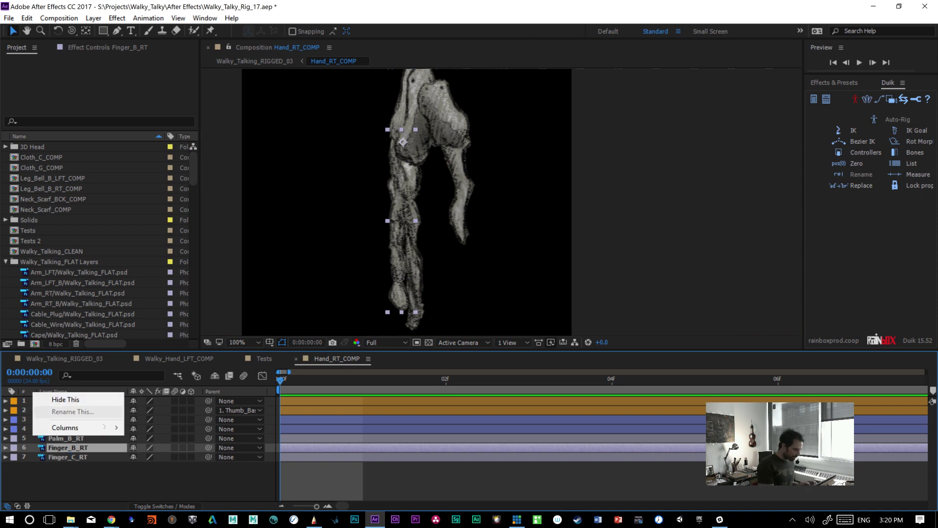
pyautogui.moveTo(104, 427)
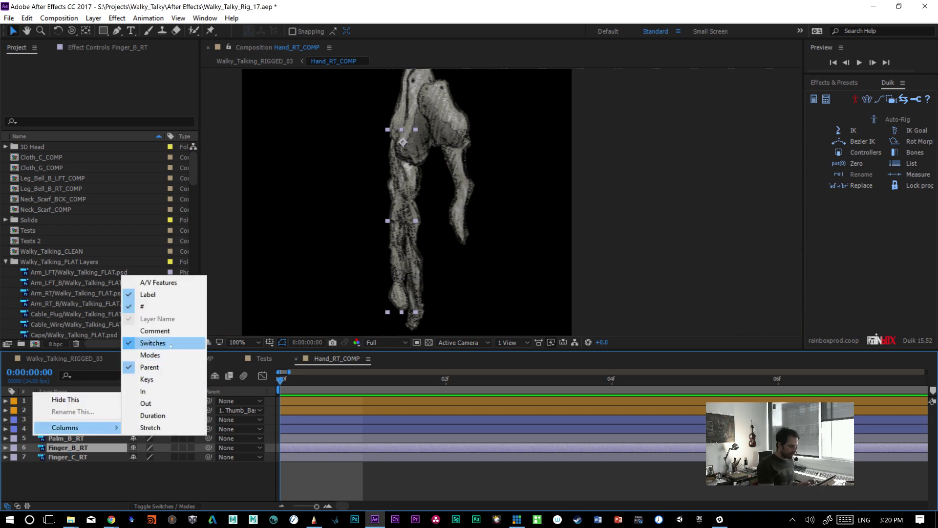
pyautogui.click(180, 283)
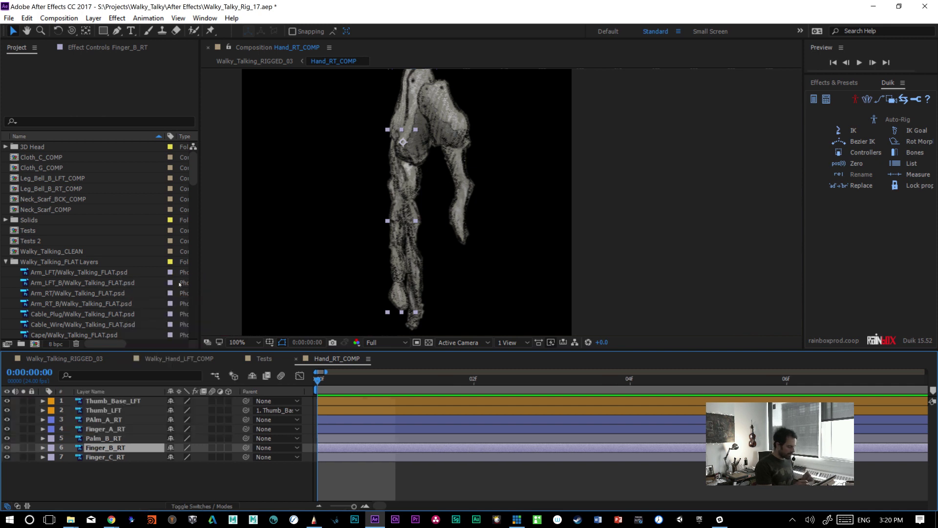
# - Try Finger_B_RT below Finger_C_RT in the stacking order and put Finger_C_RT back at the end of the stack
pyautogui.click(22, 448)
pyautogui.click(23, 448)
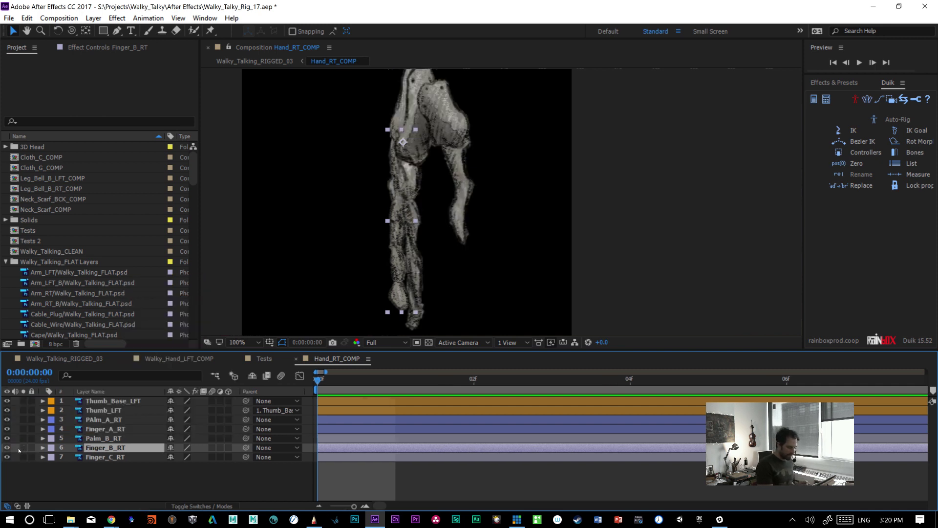
pyautogui.moveTo(104, 454); pyautogui.dragTo(98, 462)
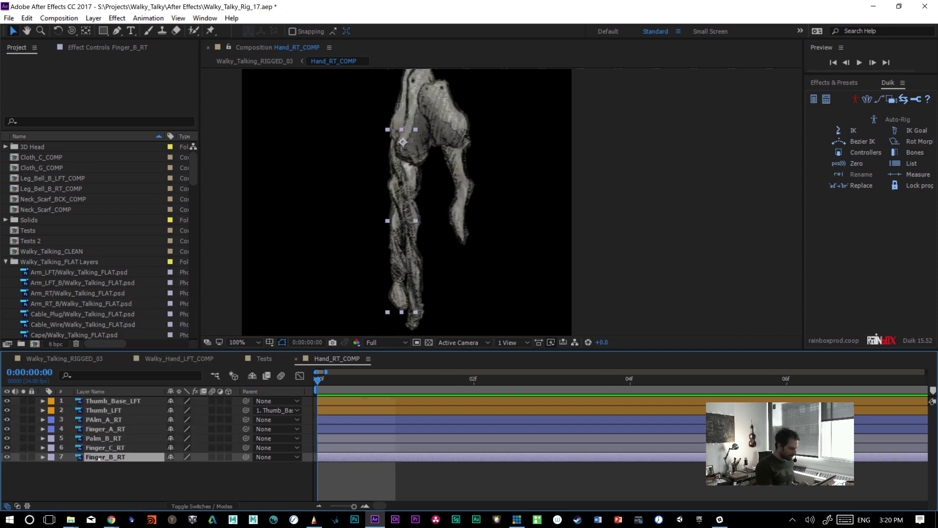
pyautogui.click(22, 448)
pyautogui.moveTo(39, 448); pyautogui.dragTo(42, 462)
pyautogui.click(23, 457)
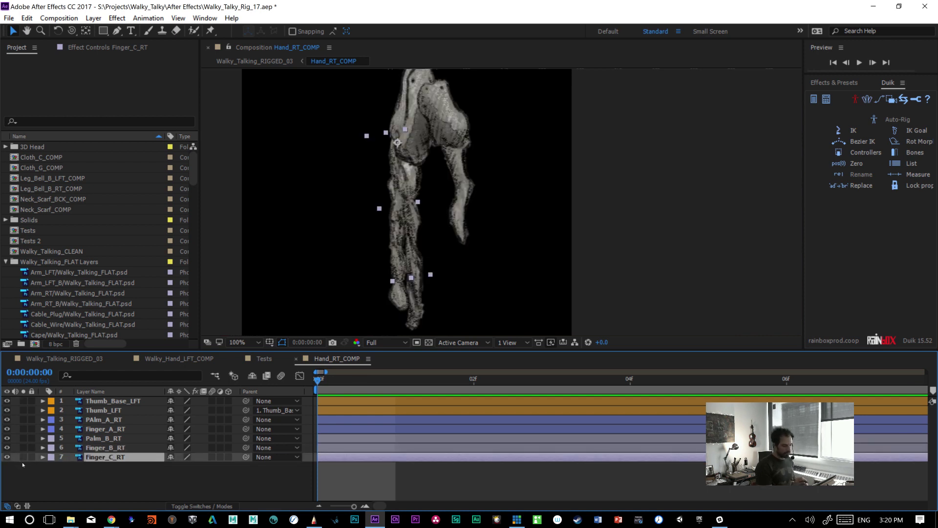
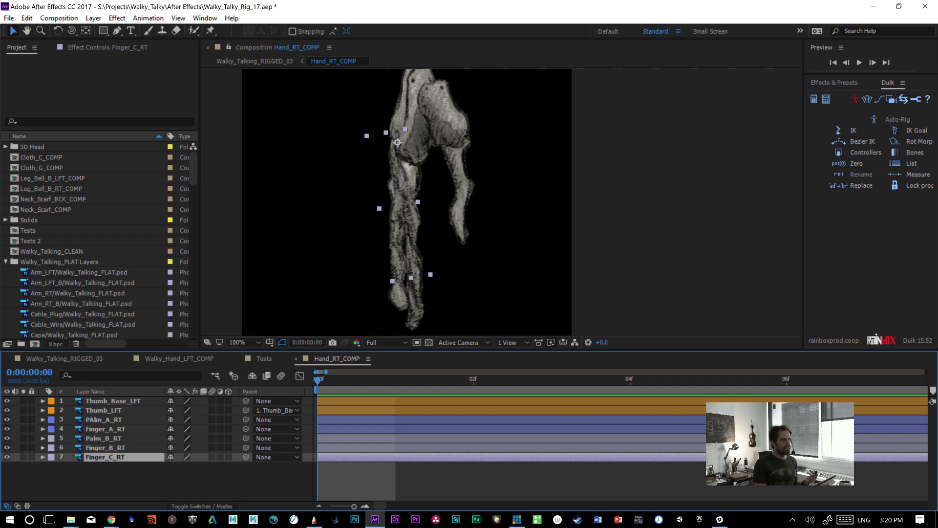
pyautogui.hotkey('alt', 'Tab')
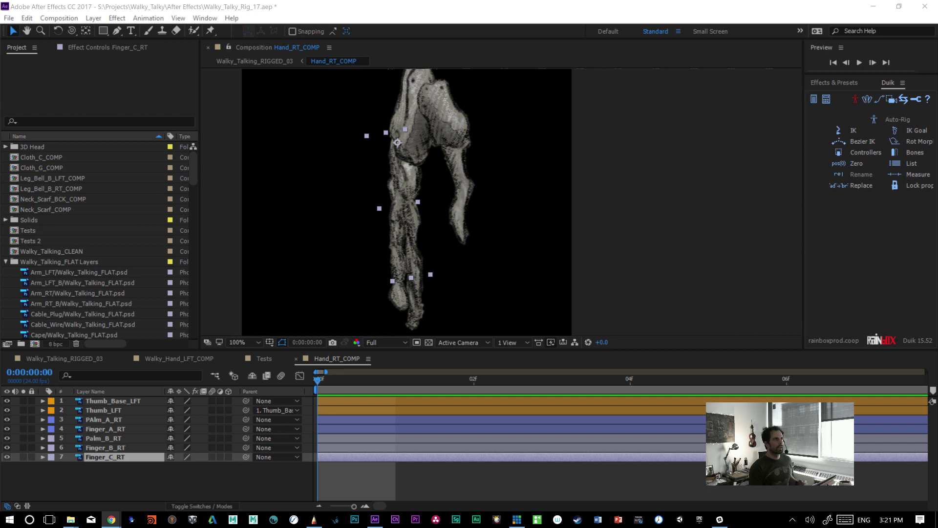
pyautogui.moveTo(193, 168)
pyautogui.mouseDown()
pyautogui.moveTo(193, 208)
pyautogui.moveTo(193, 159)
pyautogui.mouseUp()
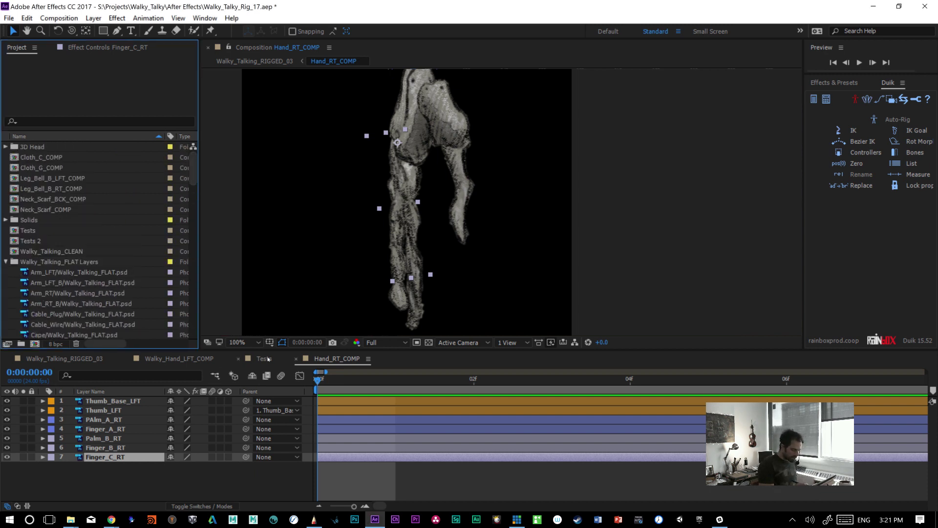
# - Open the Tests composition and duplicate the Box2 layer
pyautogui.click(263, 359)
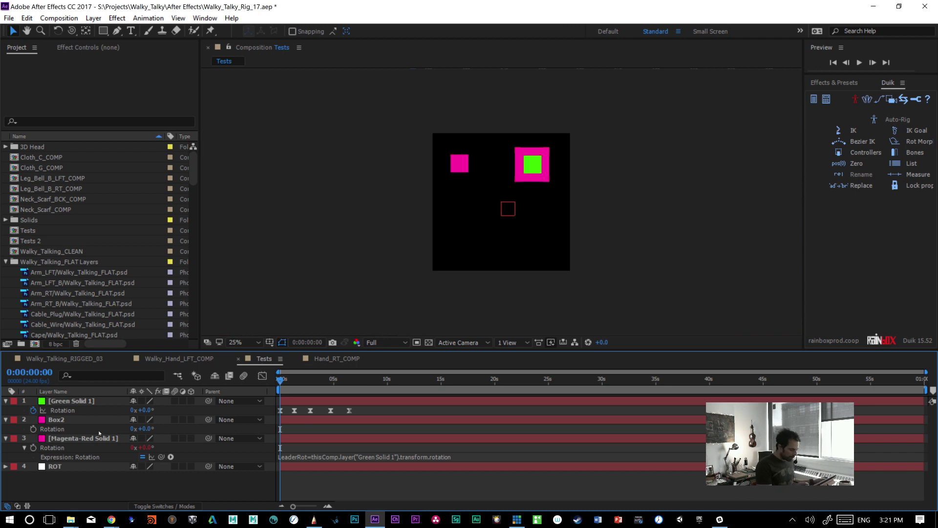
pyautogui.click(88, 419)
pyautogui.hotkey('ctrl', 'd')
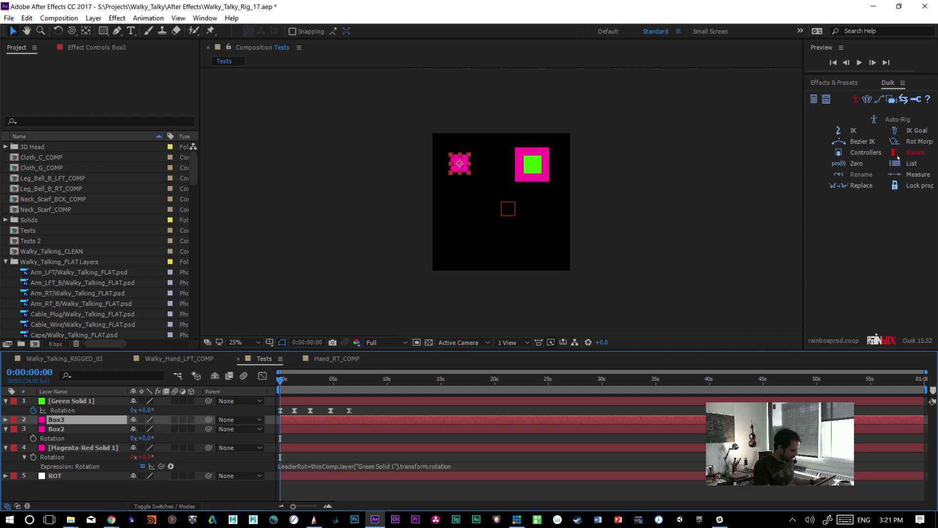
# - Reveal Box3's Rotation property and apply Duik's Rot Morph to it
pyautogui.press('r')
pyautogui.click(49, 428)
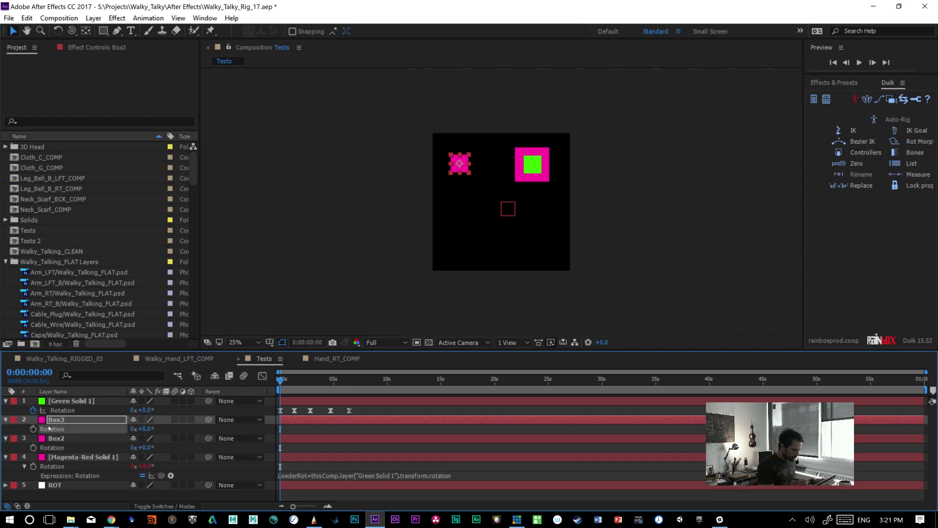
pyautogui.click(913, 141)
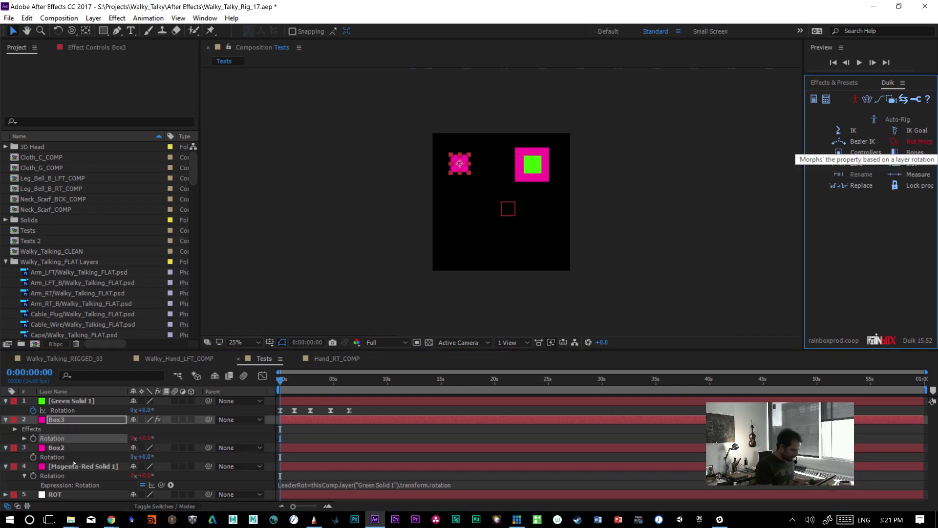
pyautogui.click(77, 448)
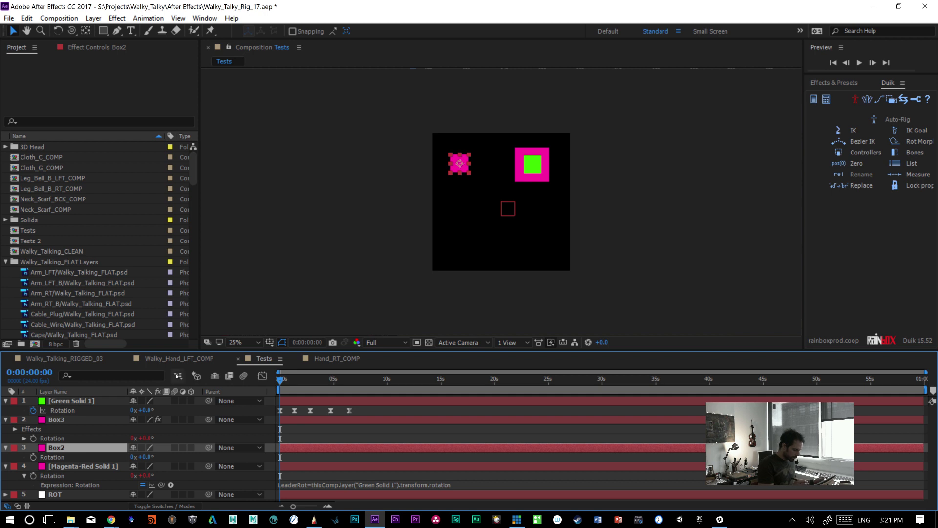
# - Set the reference layer of Box3's Rotation Morph effect to Box2
pyautogui.click(78, 420)
pyautogui.click(96, 48)
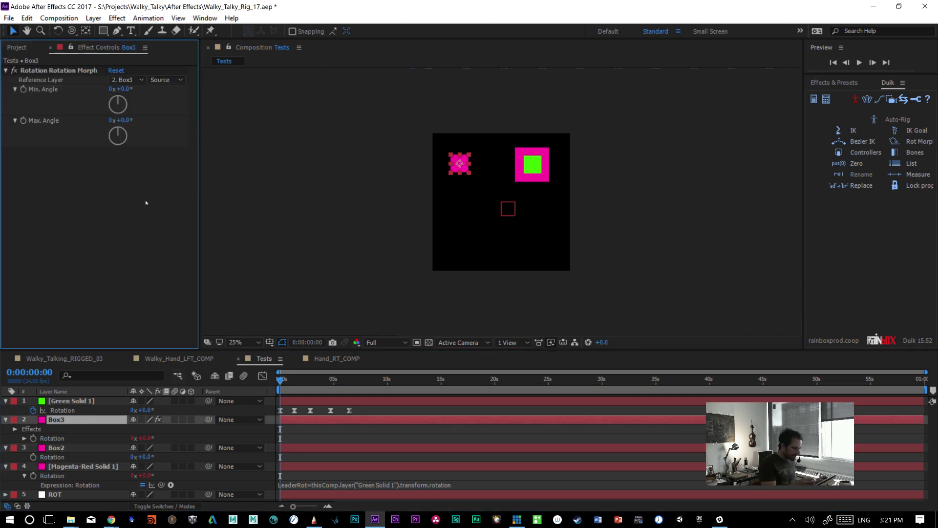
pyautogui.click(137, 81)
pyautogui.click(142, 130)
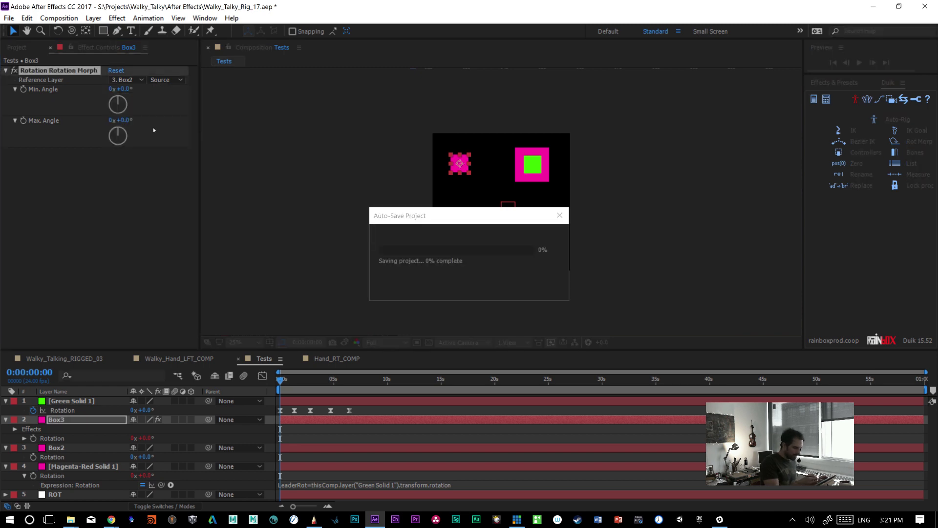
# - Set Box3's Rotation Morph minimum angle to -27° and maximum angle to 30°
pyautogui.click(54, 448)
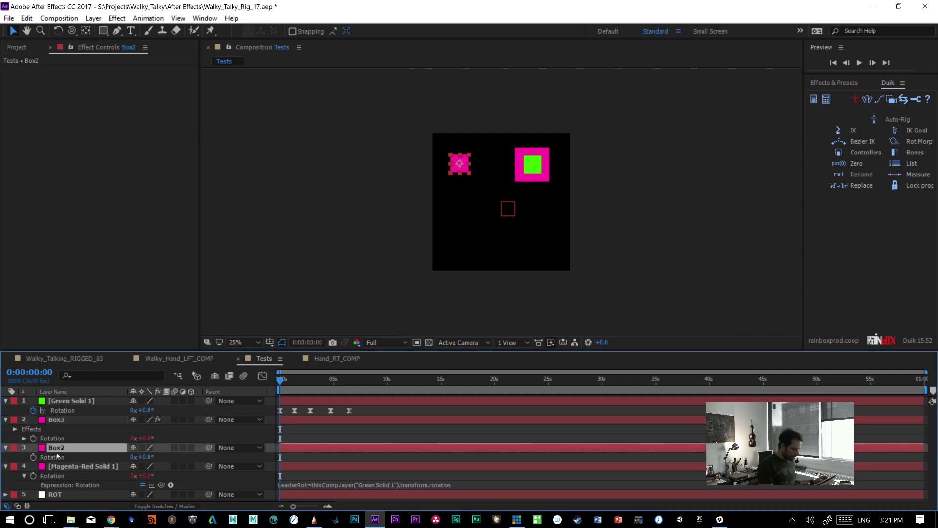
pyautogui.click(58, 419)
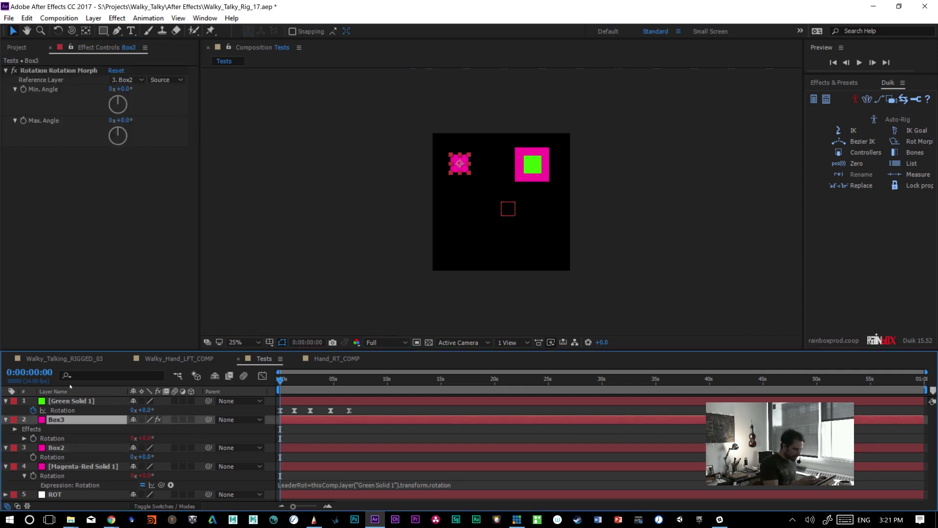
pyautogui.moveTo(128, 89); pyautogui.dragTo(114, 89)
pyautogui.moveTo(128, 120); pyautogui.dragTo(134, 120)
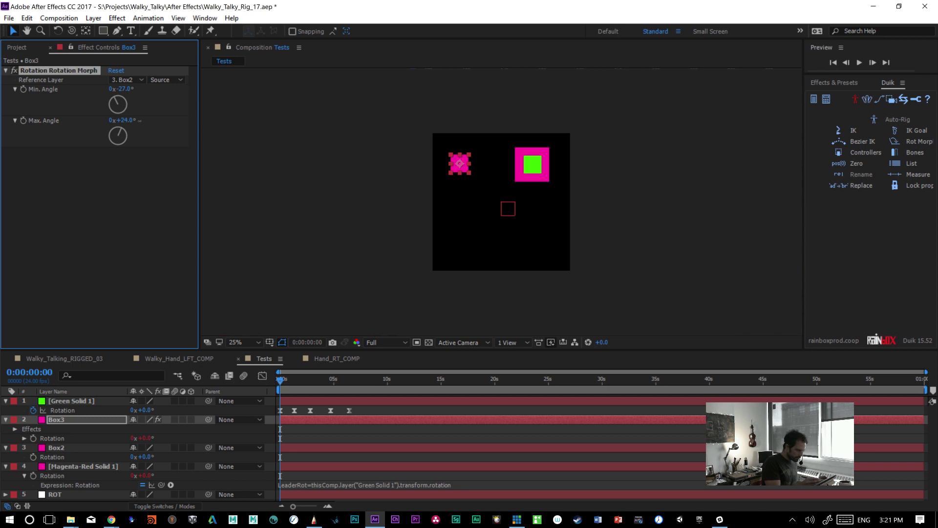
# - Try adjusting Box2's rotation, undo it, and move Box3 straight below Box2 in the composition
pyautogui.moveTo(144, 458); pyautogui.dragTo(143, 459)
pyautogui.hotkey('ctrl', 'z')
pyautogui.moveTo(456, 167); pyautogui.dragTo(452, 216)
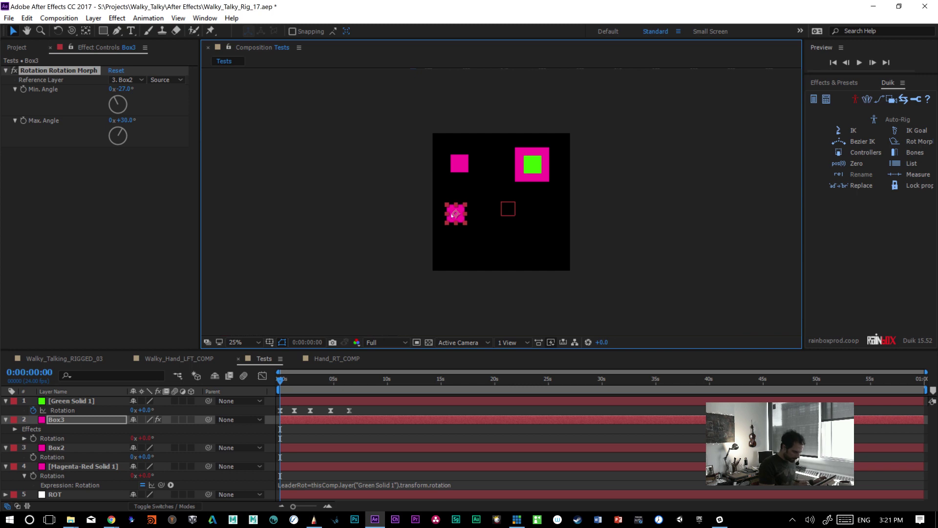
# - Keyframe Box2's Rotation from 0° at the start to more than 80° just after 3 seconds, and scrub the result
pyautogui.click(34, 456)
pyautogui.moveTo(301, 380); pyautogui.dragTo(315, 379)
pyautogui.moveTo(146, 456); pyautogui.dragTo(192, 460)
pyautogui.moveTo(313, 380)
pyautogui.mouseDown()
pyautogui.moveTo(291, 380)
pyautogui.moveTo(313, 380)
pyautogui.mouseUp()
pyautogui.click(61, 448)
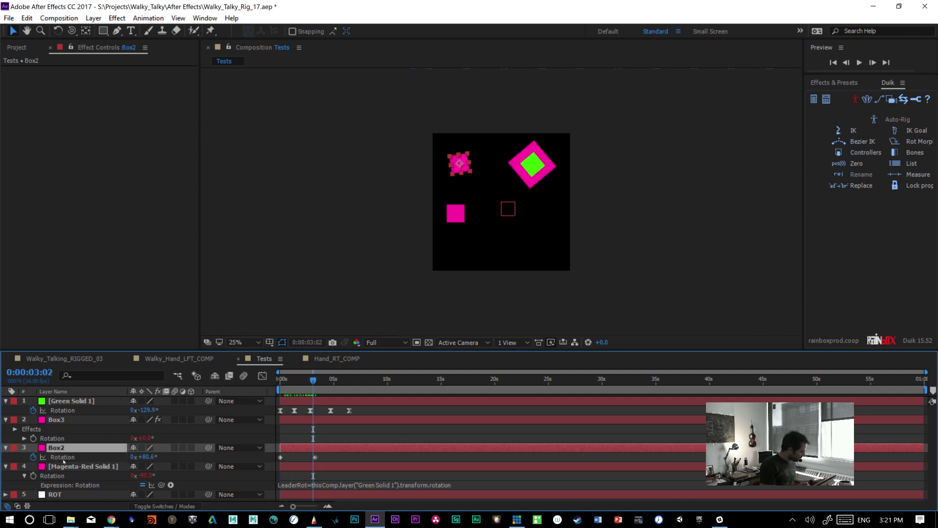
# - Keyframe Box2's Position so it travels horizontally from outside one side of the frame to beyond the other by about 9 seconds, and select Box3
pyautogui.press('p')
pyautogui.moveTo(134, 456); pyautogui.dragTo(318, 417)
pyautogui.hotkey('ctrl', 'z')
pyautogui.moveTo(314, 380); pyautogui.dragTo(255, 385)
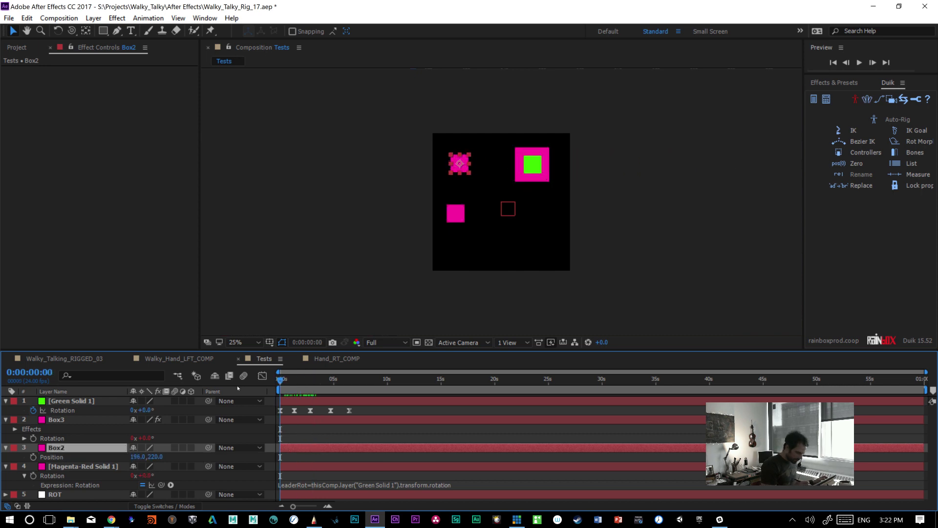
pyautogui.click(33, 457)
pyautogui.moveTo(342, 379); pyautogui.dragTo(374, 381)
pyautogui.moveTo(138, 457); pyautogui.dragTo(242, 446)
pyautogui.moveTo(375, 380); pyautogui.dragTo(273, 384)
pyautogui.moveTo(138, 457); pyautogui.dragTo(79, 457)
pyautogui.moveTo(280, 380); pyautogui.dragTo(346, 386)
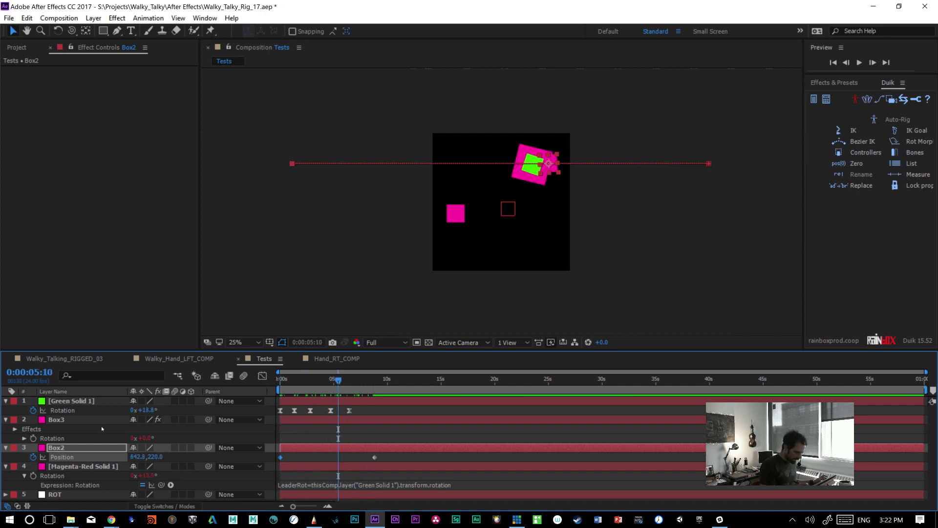
pyautogui.click(83, 420)
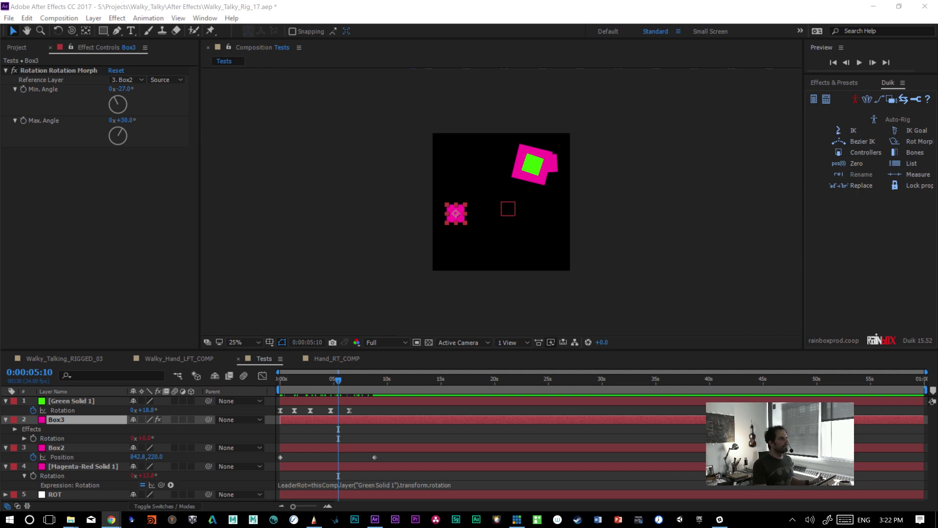
# - Switch to YouTube in Chrome, watch the University Project video in full screen, and close the browser
pyautogui.hotkey('alt', 'Tab')
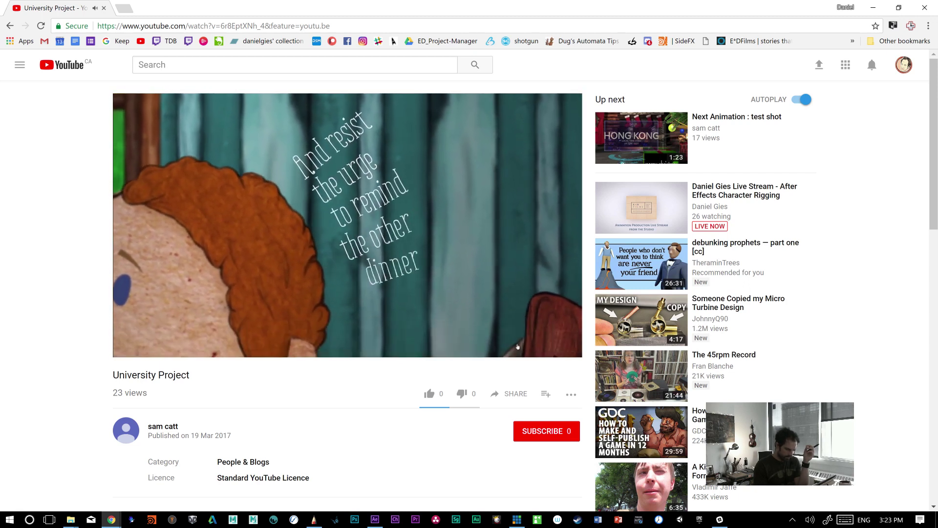
pyautogui.click(565, 346)
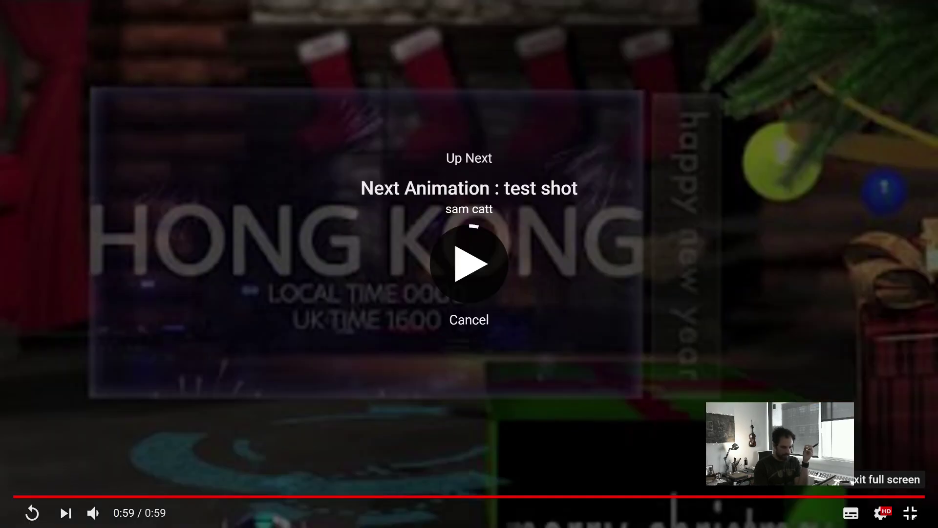
pyautogui.click(909, 513)
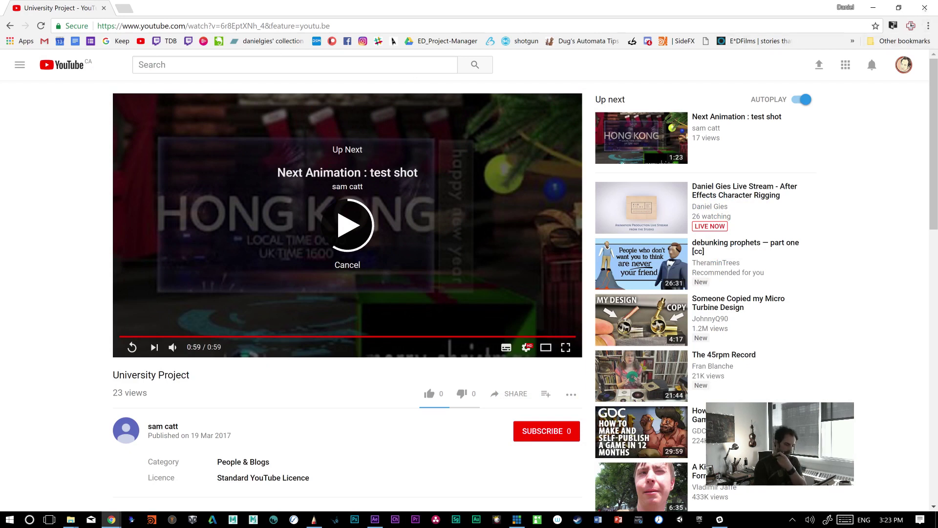
pyautogui.click(925, 10)
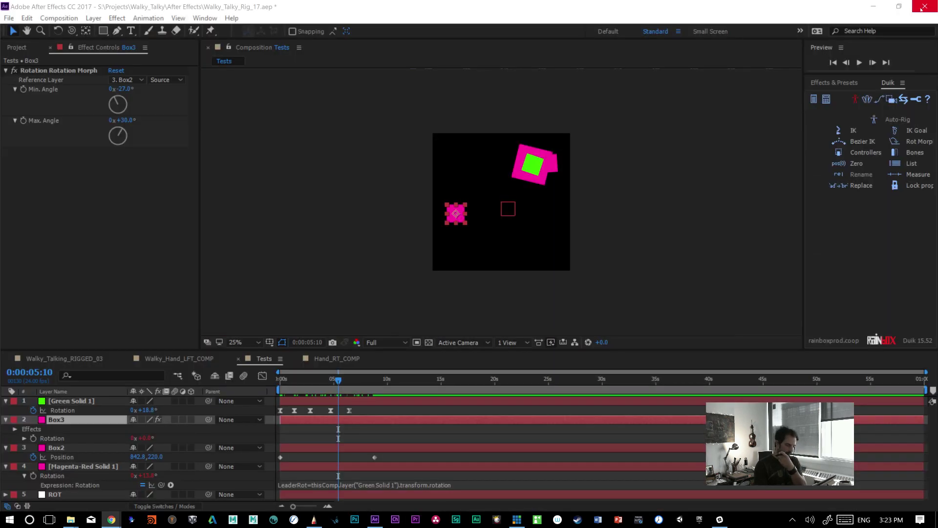
# - Open Hand_RT_COMP and select the Thumb_LFT layer in the composition view
pyautogui.click(359, 359)
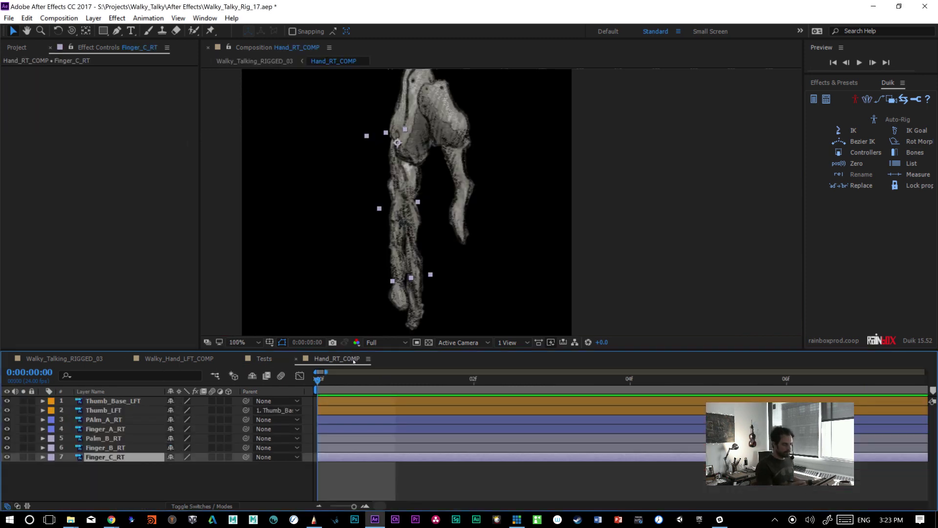
pyautogui.click(434, 151)
pyautogui.moveTo(499, 255); pyautogui.dragTo(500, 318)
pyautogui.click(455, 250)
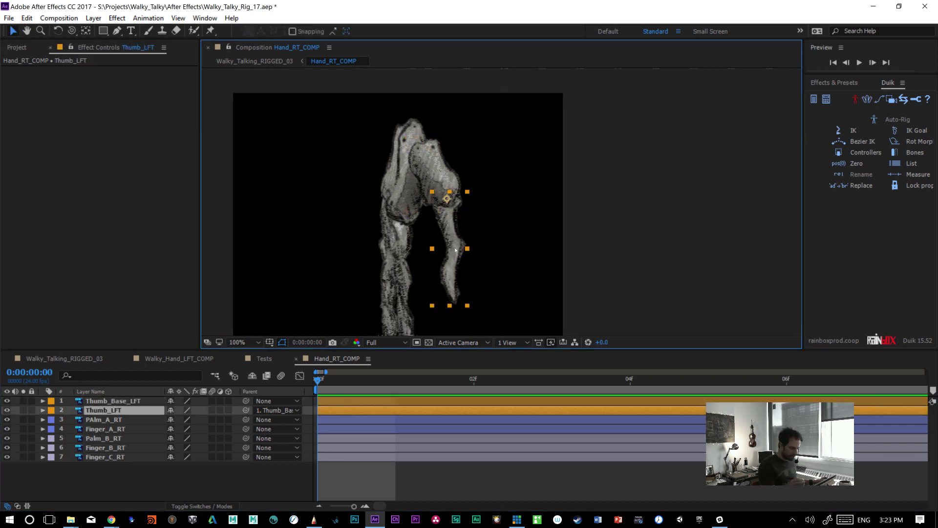
# - Parent Finger_A_RT to PAlm_A_RT and Finger_B_RT to Palm_B_RT
pyautogui.click(103, 419)
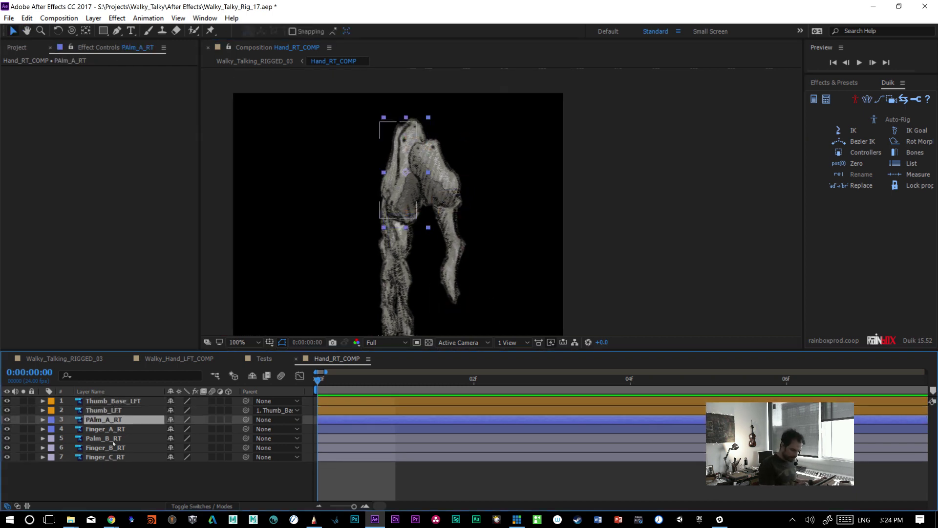
pyautogui.click(105, 429)
pyautogui.moveTo(246, 428); pyautogui.dragTo(110, 419)
pyautogui.click(112, 438)
pyautogui.click(119, 447)
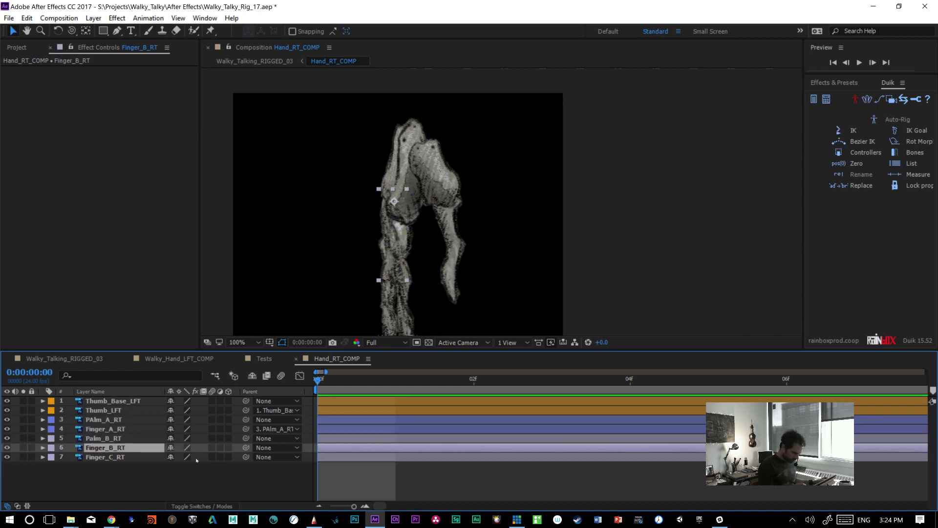
pyautogui.moveTo(246, 447); pyautogui.dragTo(105, 438)
# - Test the Finger_B_RT parenting by nudging Palm_B_RT sideways and back
pyautogui.click(104, 438)
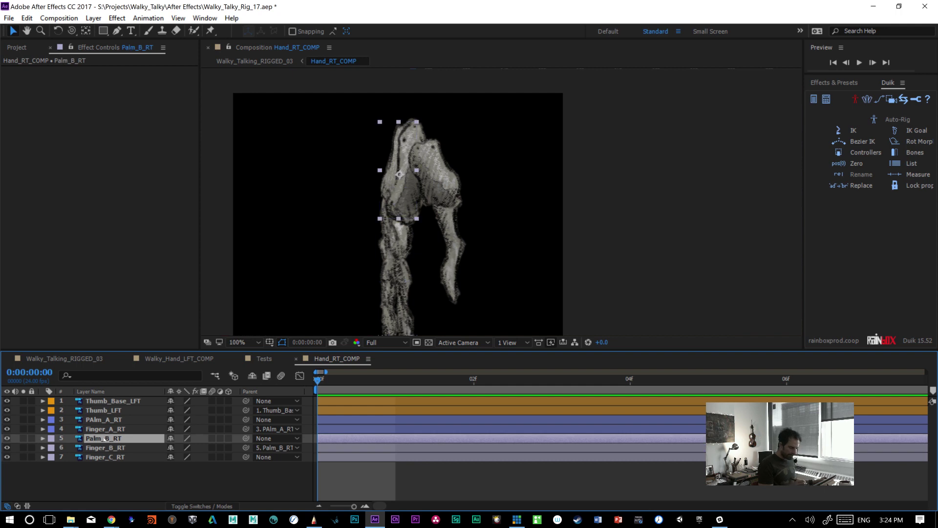
pyautogui.hotkey('shift', 'Left')
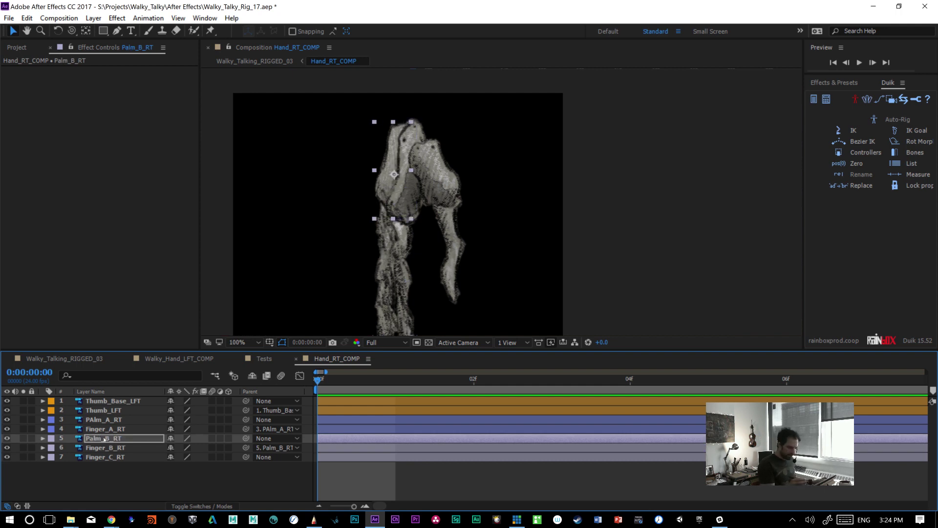
pyautogui.hotkey('shift', 'Right')
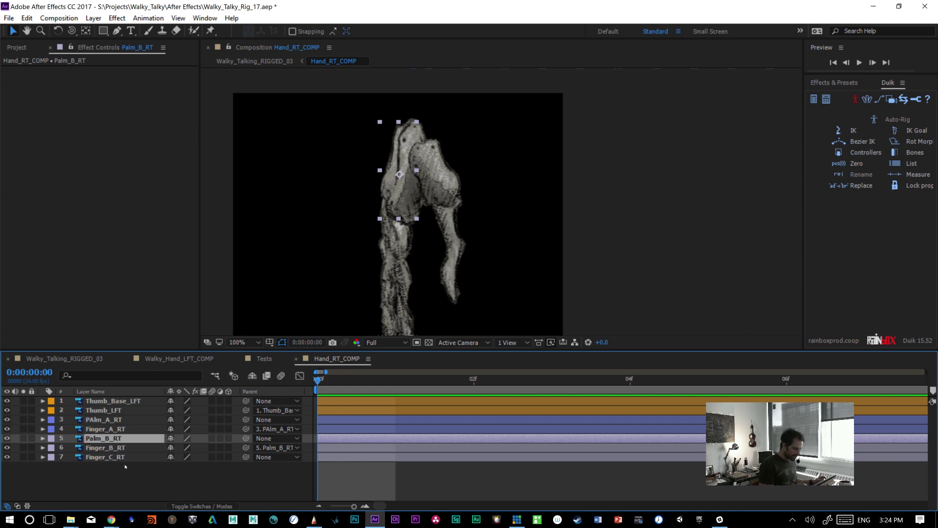
# - Reveal Palm_B_RT's source in the project and add Palm_A_LFT/Walky_Talking_FLAT.psd to Hand_RT_COMP beside the hand
pyautogui.rightClick(104, 438)
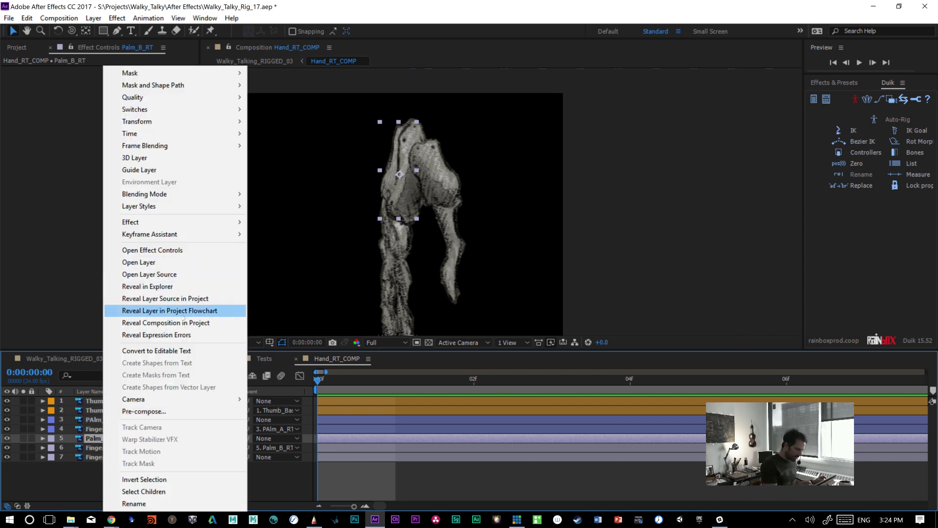
pyautogui.click(191, 298)
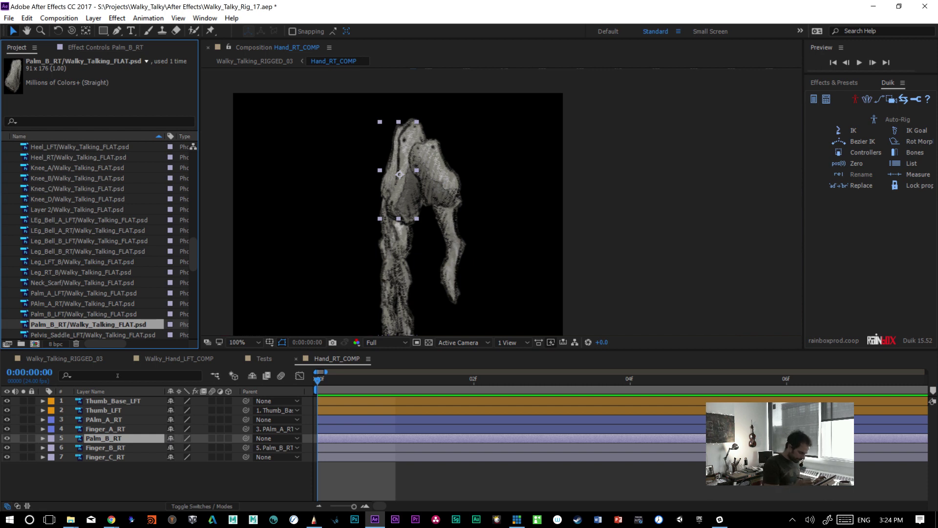
pyautogui.click(71, 314)
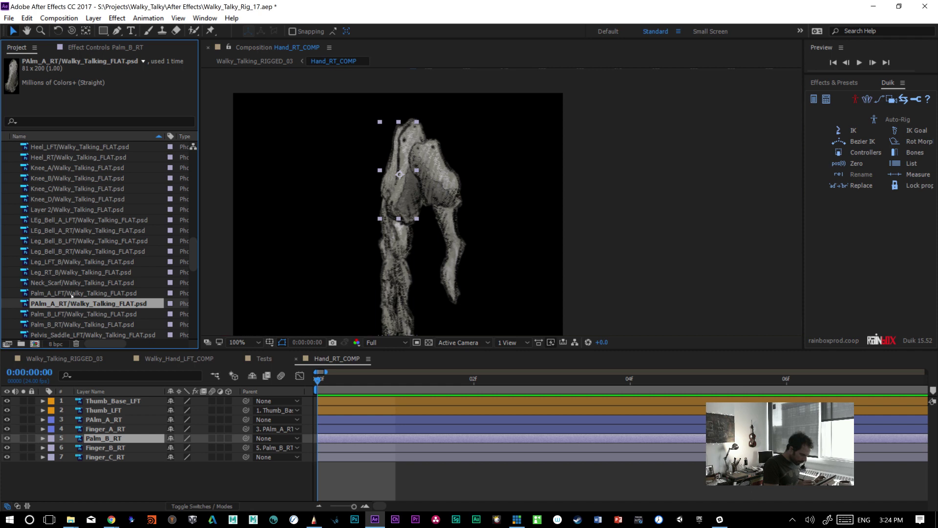
pyautogui.click(72, 294)
pyautogui.moveTo(76, 293); pyautogui.dragTo(370, 161)
# - Scale the added palm layer down and place it over the outer edge of the right hand
pyautogui.press('y')
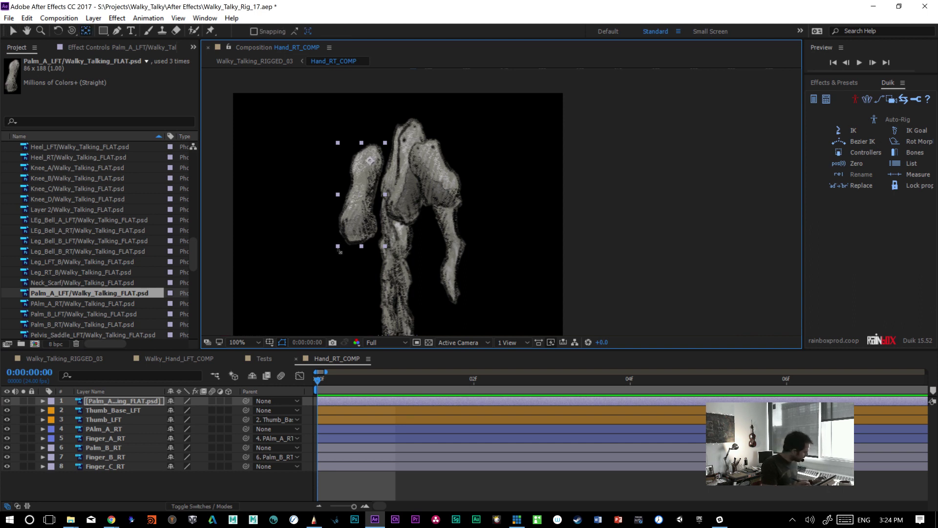
pyautogui.press('v')
pyautogui.moveTo(338, 247); pyautogui.dragTo(394, 203)
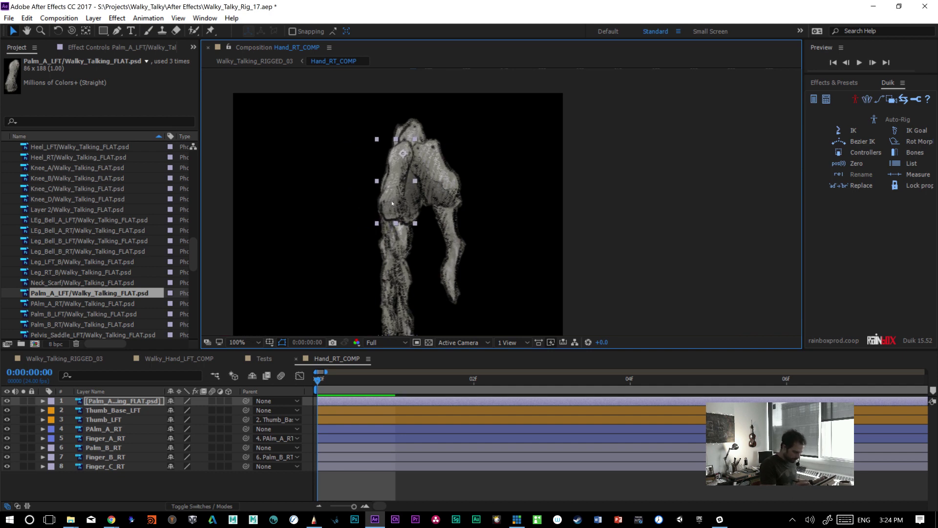
# - Send the added palm layer to the bottom of the layer stack, behind Finger_C_RT
pyautogui.hotkey('ctrl', '[')
pyautogui.hotkey('ctrl', '[')
pyautogui.hotkey('ctrl', '[')
pyautogui.hotkey('ctrl', '[')
pyautogui.hotkey('ctrl', '[')
pyautogui.hotkey('ctrl', '[')
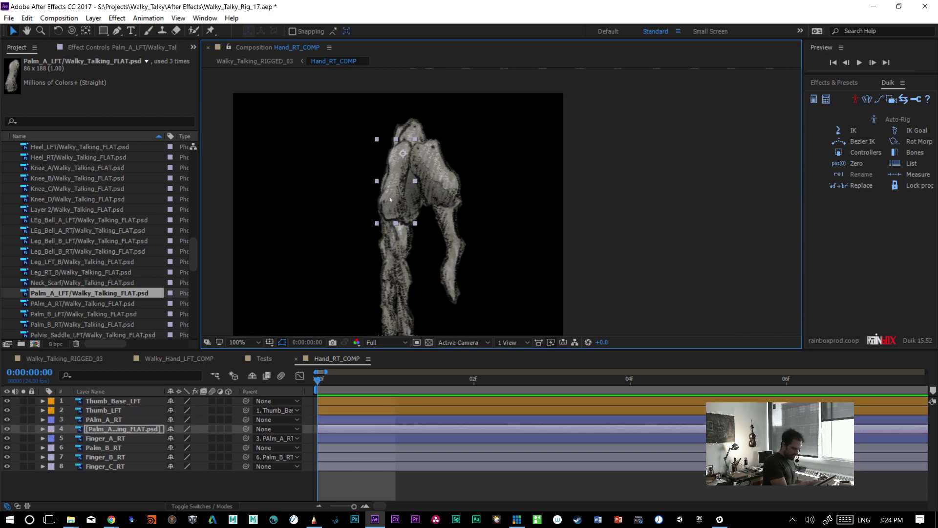
pyautogui.hotkey('ctrl', '[')
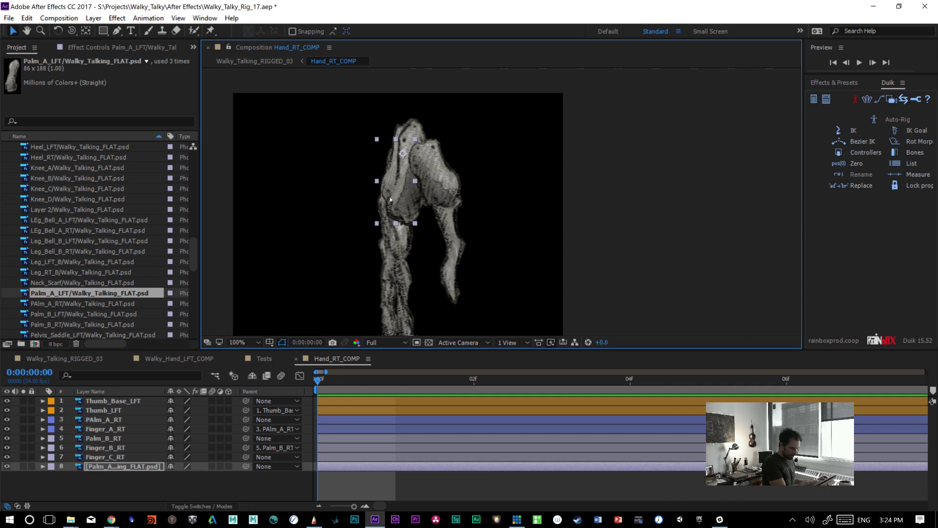
# - Rename the added palm layer Palm_C_RT and move it directly above Finger_C_RT
pyautogui.press('Return')
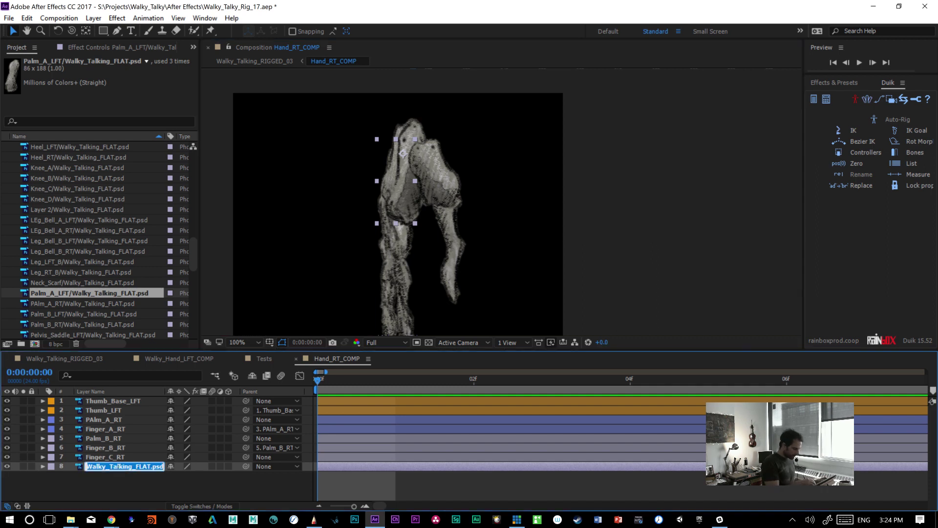
pyautogui.write('Palm')
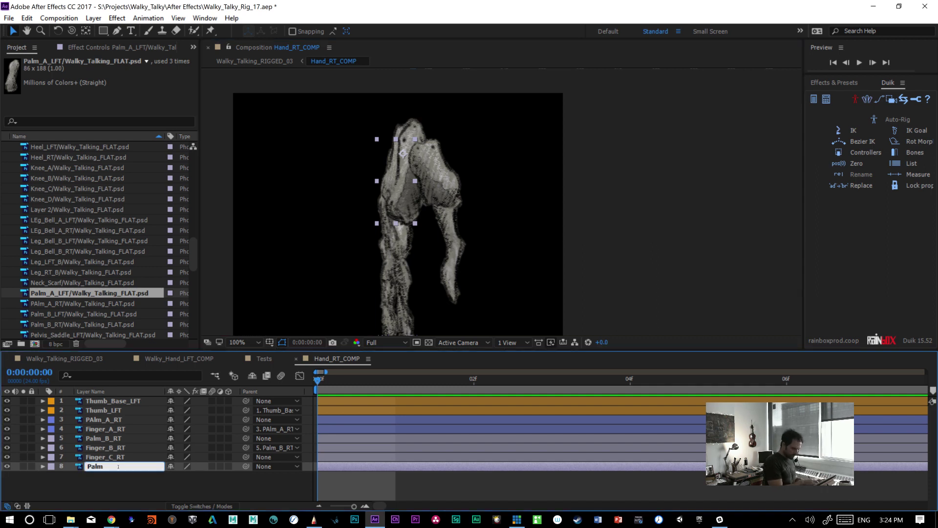
pyautogui.write('_C')
pyautogui.press('Return')
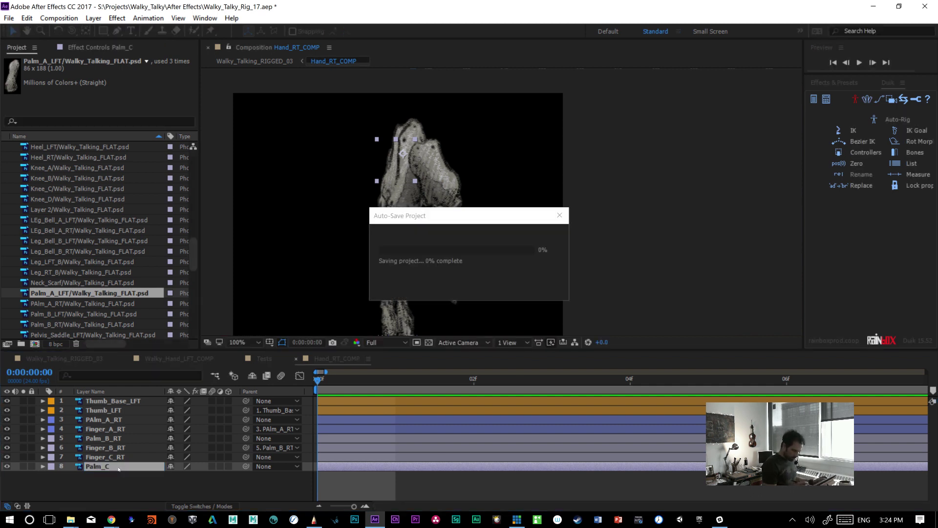
pyautogui.press('Return')
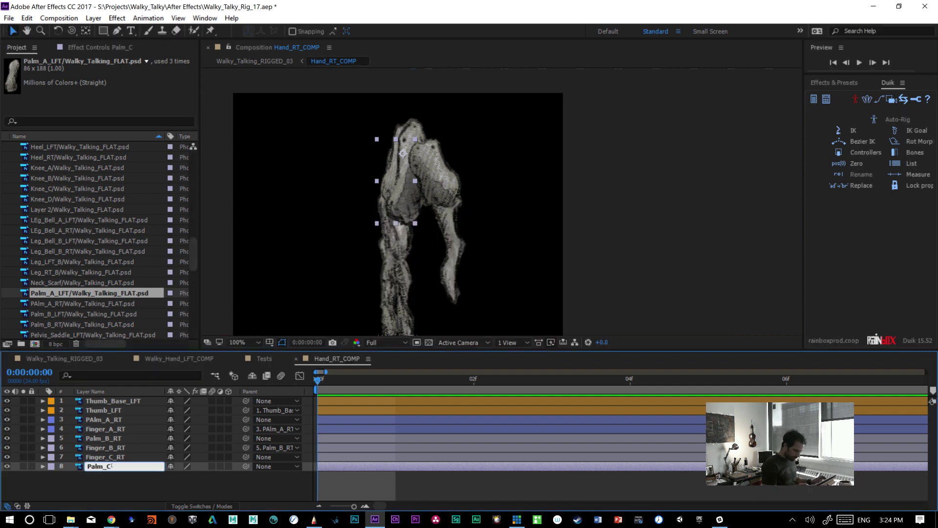
pyautogui.write('_RT')
pyautogui.press('Return')
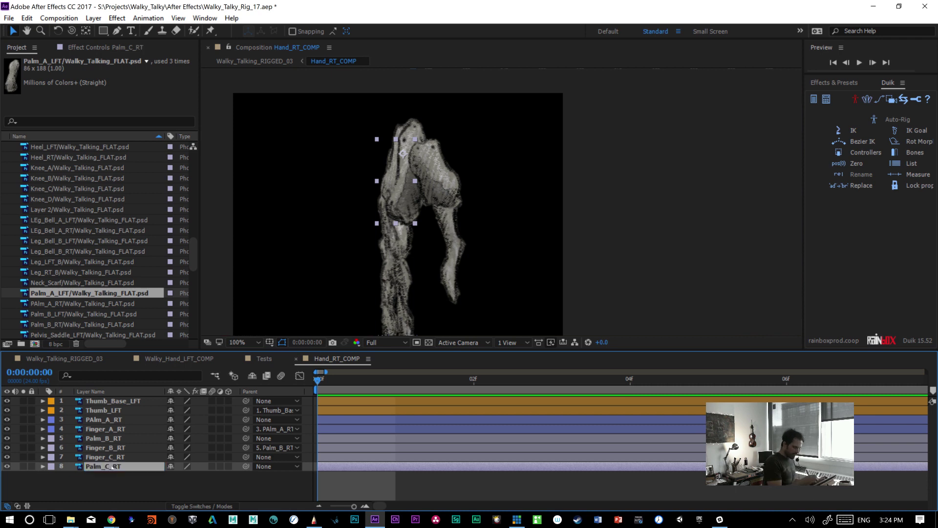
pyautogui.moveTo(107, 468); pyautogui.dragTo(108, 457)
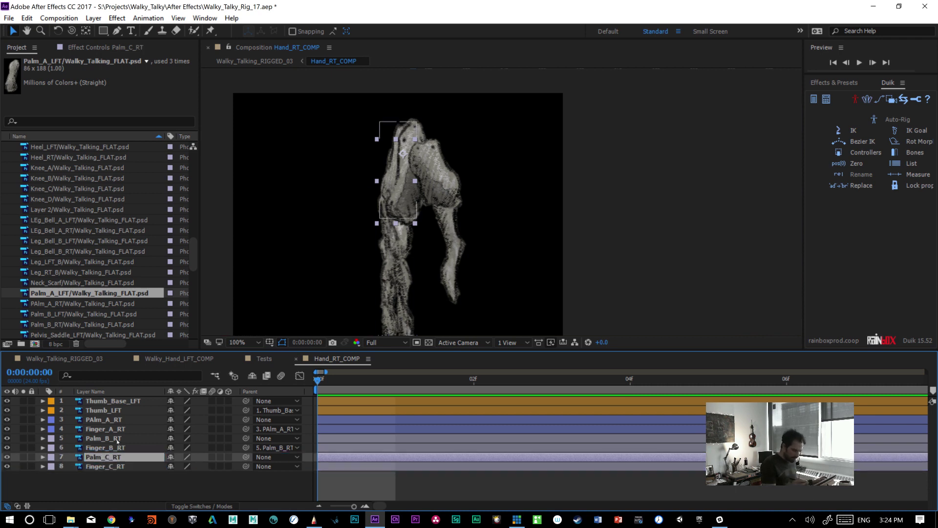
# - Nudge Palm_C_RT upward so its top lines up with the other palm pieces
pyautogui.press('Return')
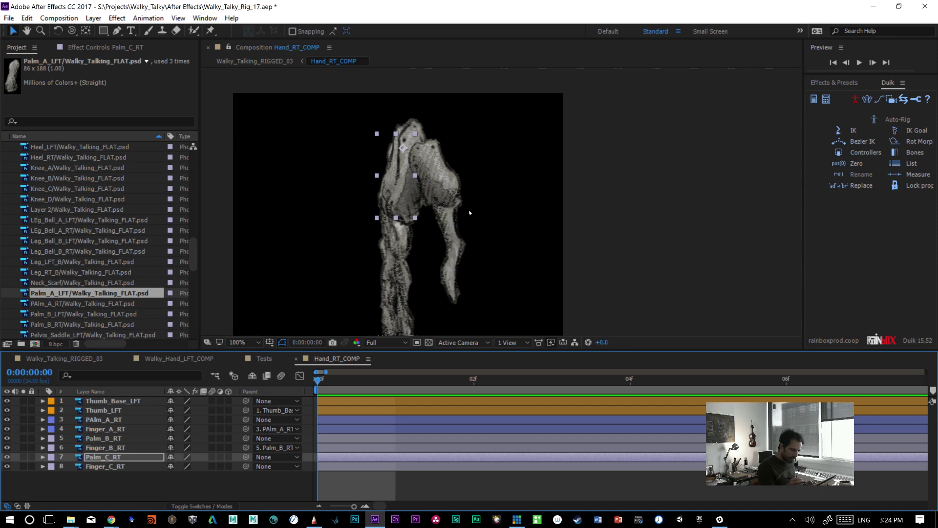
pyautogui.hotkey('shift', 'Up')
pyautogui.hotkey('shift', 'Left')
pyautogui.hotkey('shift', 'Right')
pyautogui.hotkey('shift', 'Up')
pyautogui.hotkey('shift', 'Up')
pyautogui.hotkey('shift', 'Left')
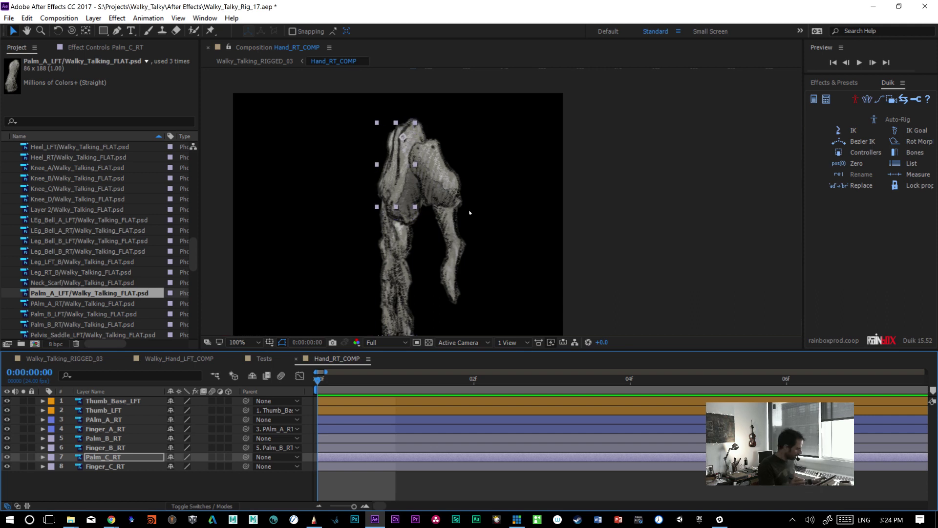
# - Unlink Palm_C_RT's scale proportions and stretch it vertically to a scale of 81.4, 88.4%
pyautogui.press('s')
pyautogui.click(170, 466)
pyautogui.moveTo(195, 465); pyautogui.dragTo(198, 466)
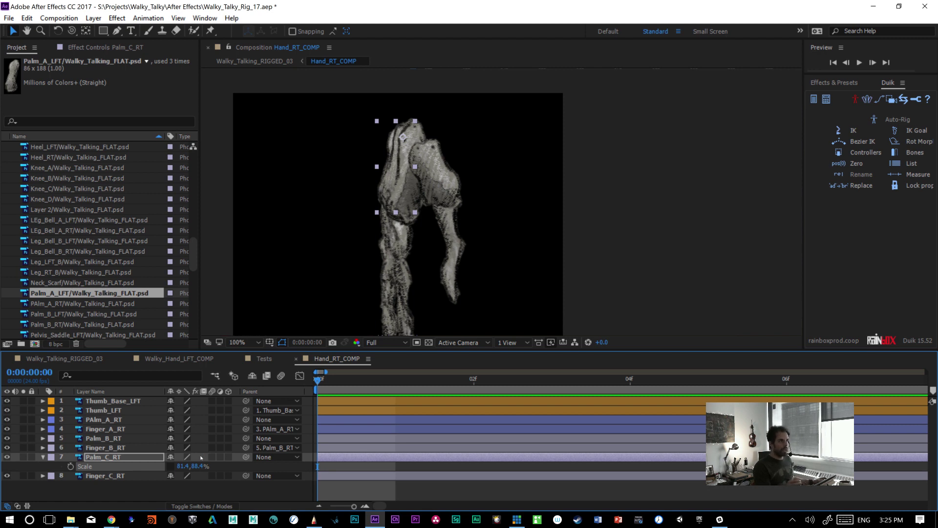
pyautogui.click(388, 469)
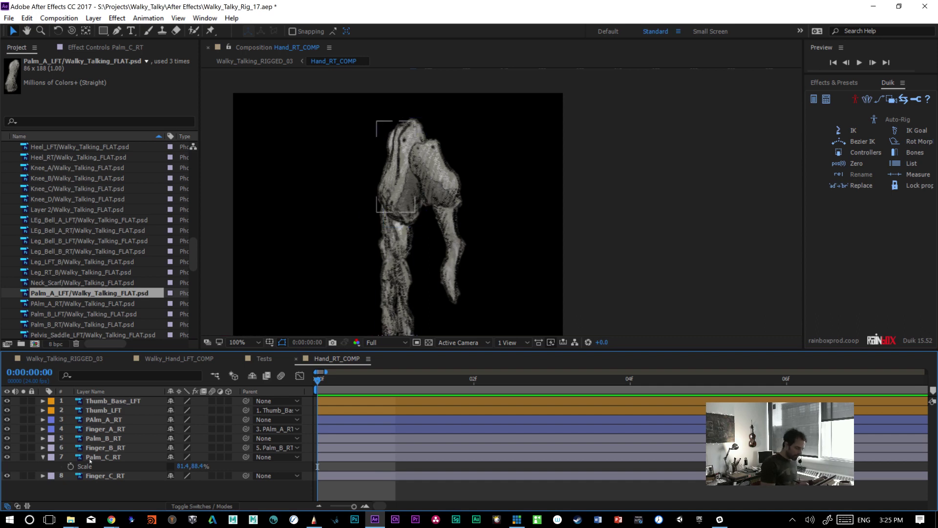
# - Move Palm_B_RT's anchor point to the top of the palm, near the wrist
pyautogui.click(104, 457)
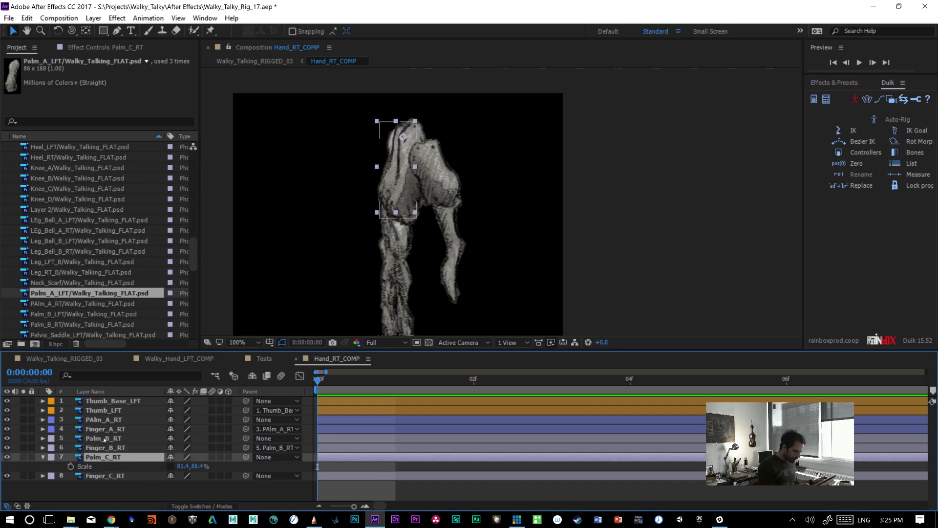
pyautogui.hotkey('ctrl', 'Up')
pyautogui.hotkey('ctrl', 'Up')
pyautogui.press('y')
pyautogui.moveTo(399, 174); pyautogui.dragTo(404, 136)
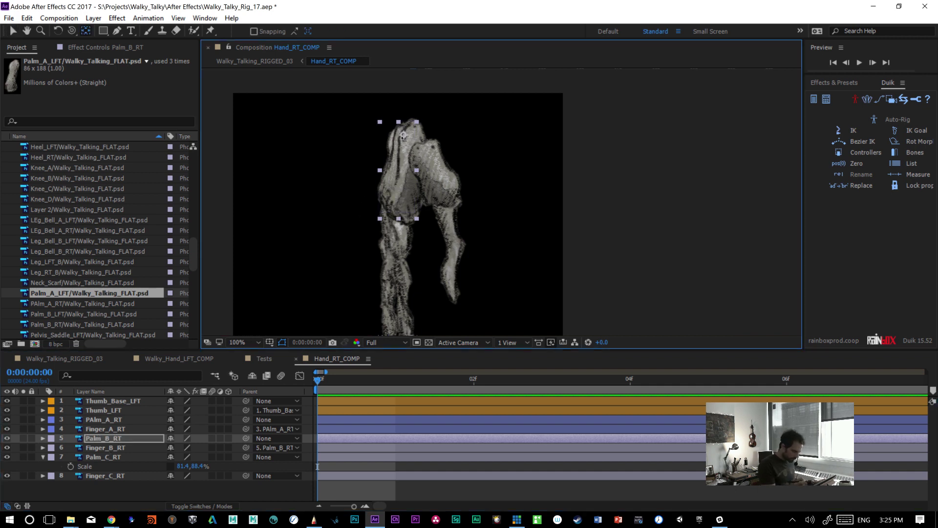
# - Nudge Finger_C_RT slightly upward under the end of the palm
pyautogui.click(119, 479)
pyautogui.moveTo(496, 261); pyautogui.dragTo(486, 209)
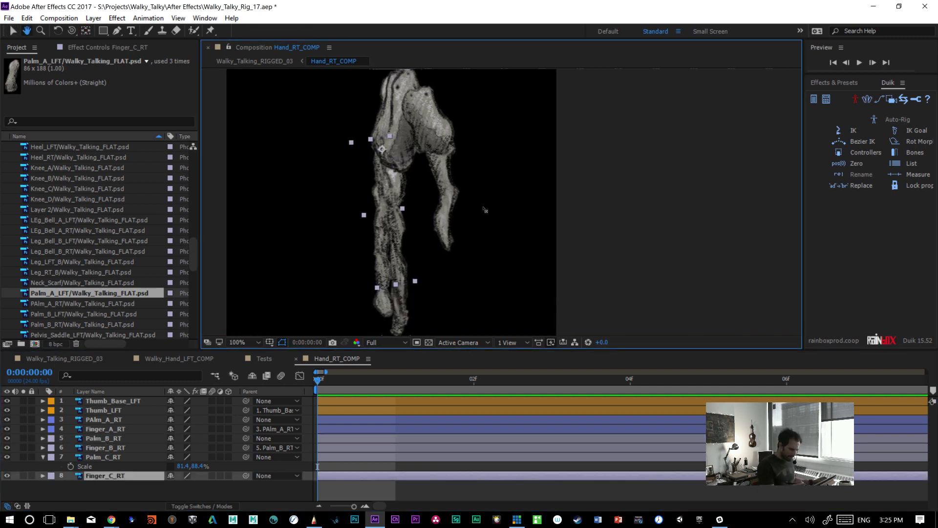
pyautogui.press('v')
pyautogui.press('Return')
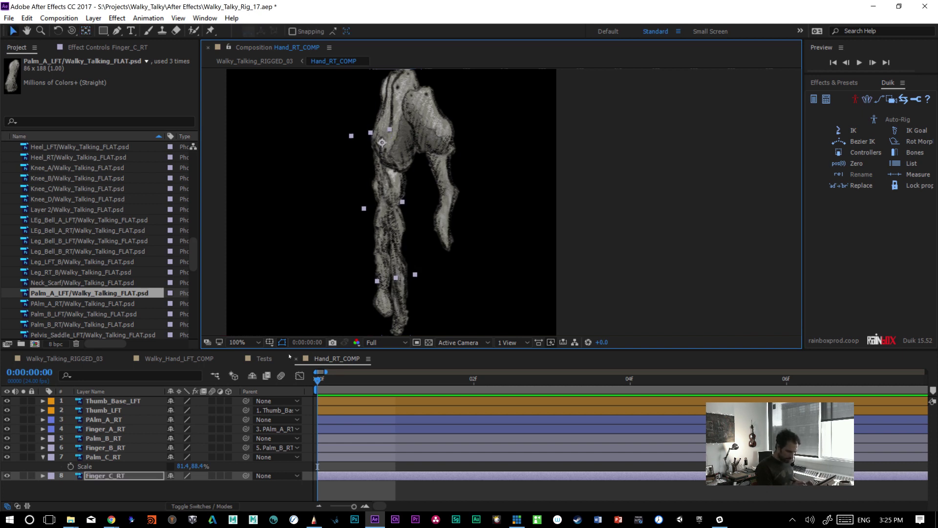
pyautogui.click(381, 318)
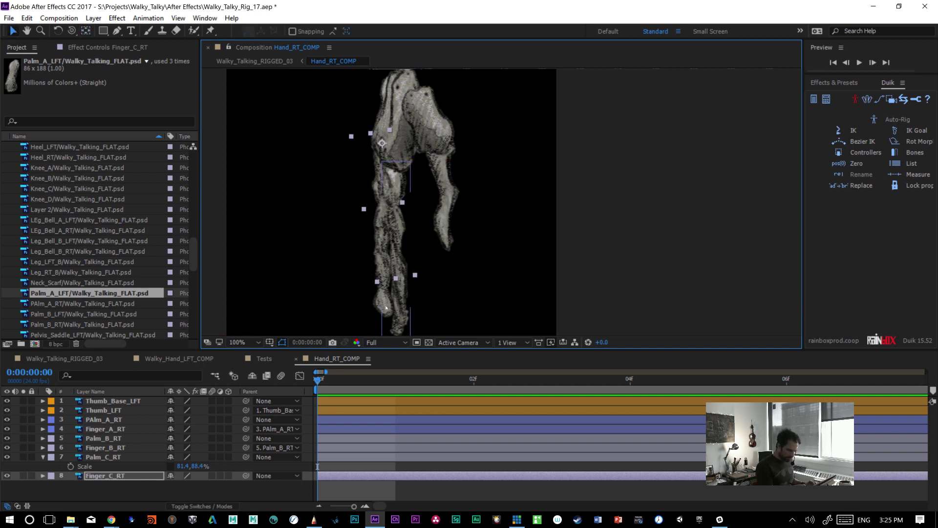
# - Set the label colour of Palm_C_RT and Finger_C_RT to green
pyautogui.click(102, 438)
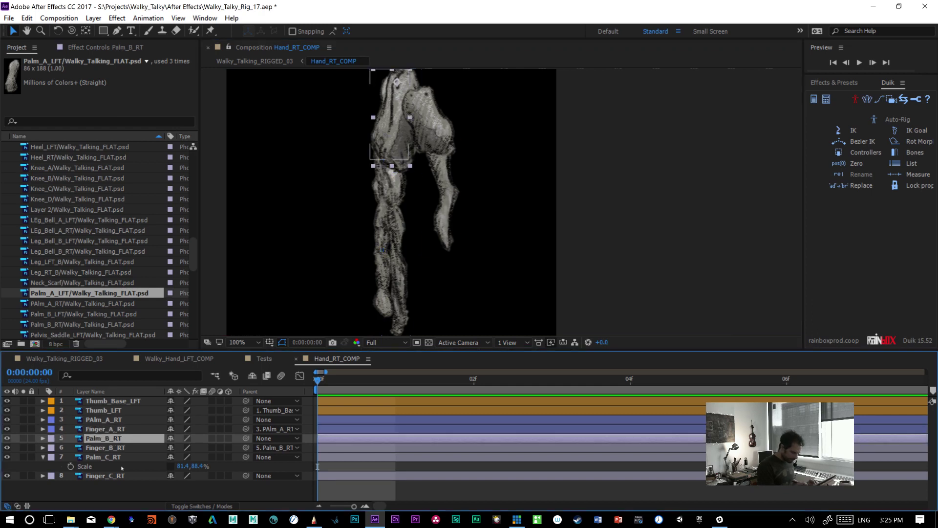
pyautogui.click(116, 458)
pyautogui.press('s')
pyautogui.keyDown('shift'); pyautogui.click(103, 467); pyautogui.keyUp('shift')
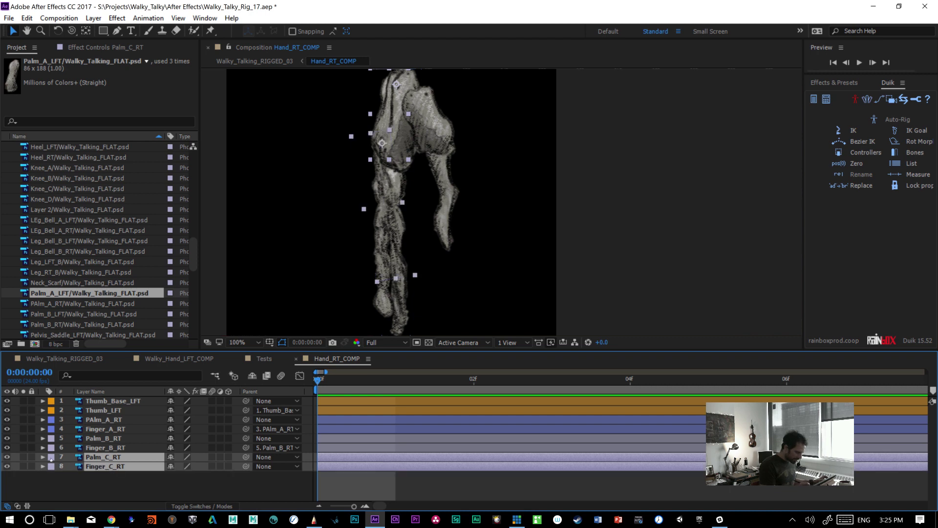
pyautogui.click(51, 466)
pyautogui.click(73, 369)
pyautogui.click(88, 480)
# - Select Palm_C_RT and activate the Pan Behind (Anchor Point) tool with the top of the hand in view
pyautogui.click(103, 457)
pyautogui.press('h')
pyautogui.moveTo(450, 244); pyautogui.dragTo(424, 304)
pyautogui.press('v')
pyautogui.press('y')
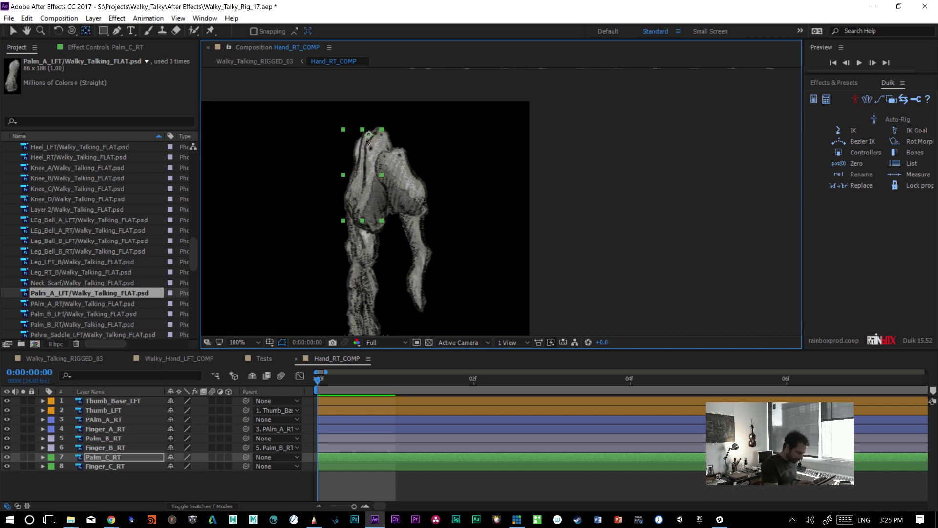
# - Solo the C, B and A palm-and-finger pairs in turn to examine how each palm meets its finger
pyautogui.moveTo(23, 466); pyautogui.dragTo(21, 458)
pyautogui.click(24, 467)
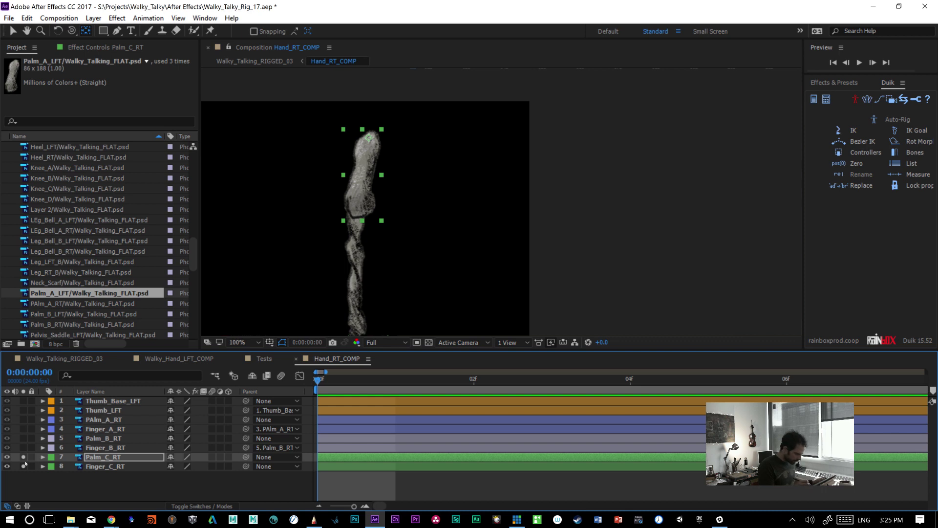
pyautogui.click(23, 456)
pyautogui.moveTo(23, 439); pyautogui.dragTo(23, 447)
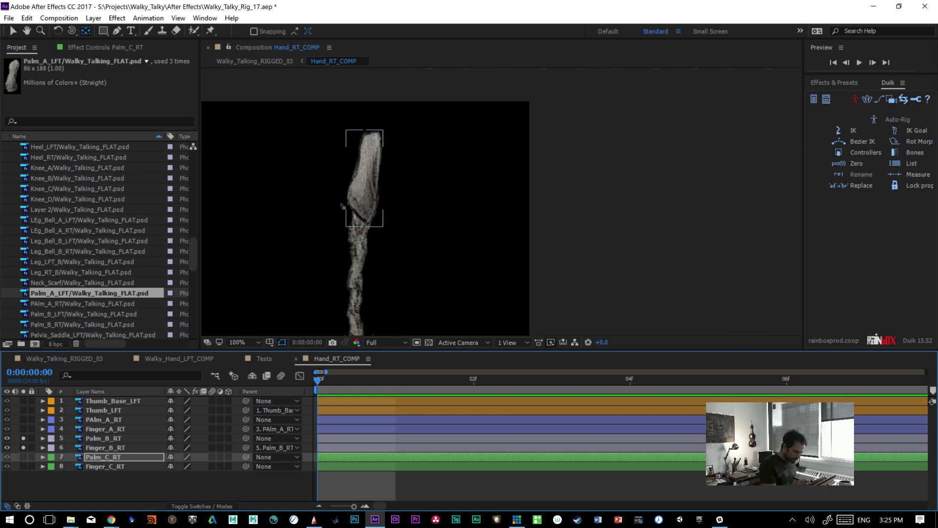
pyautogui.click(358, 204)
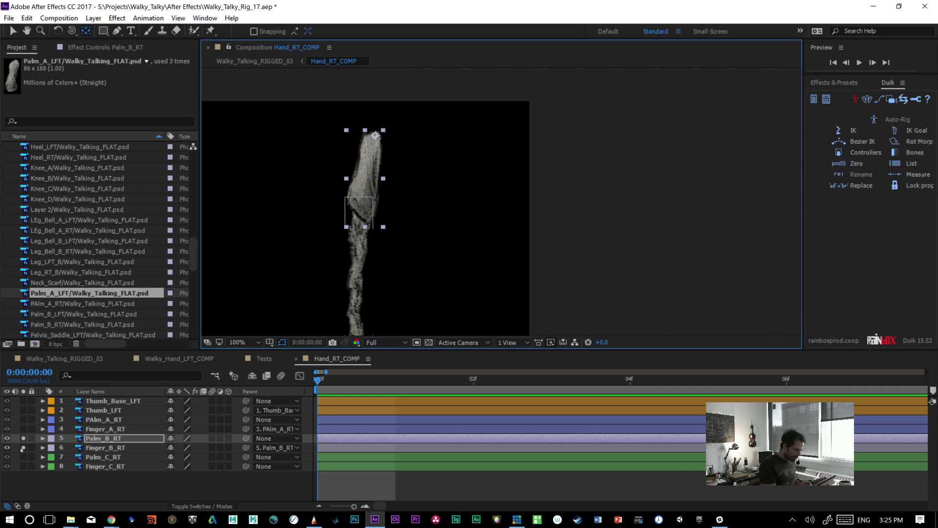
pyautogui.click(23, 419)
pyautogui.click(23, 428)
pyautogui.click(23, 438)
pyautogui.click(23, 448)
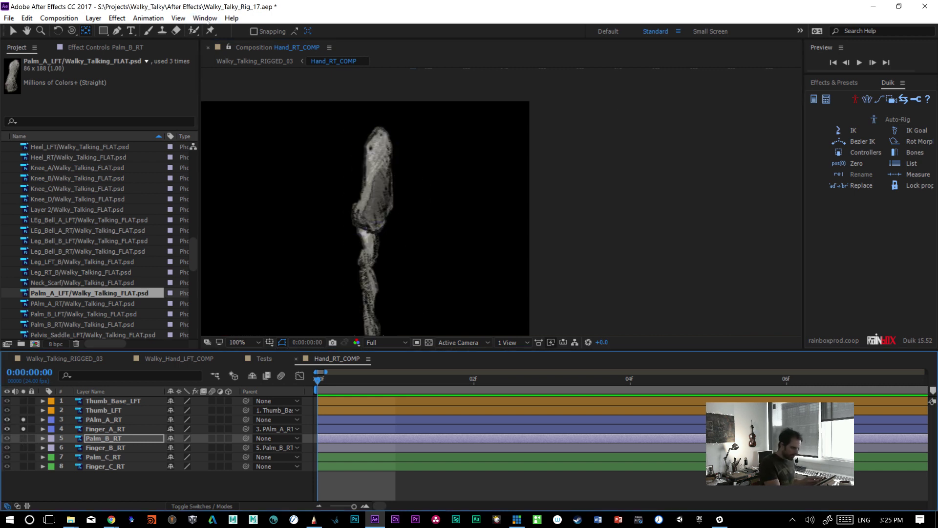
# - Open the Dugr script panel and return to the Duik tools
pyautogui.click(207, 20)
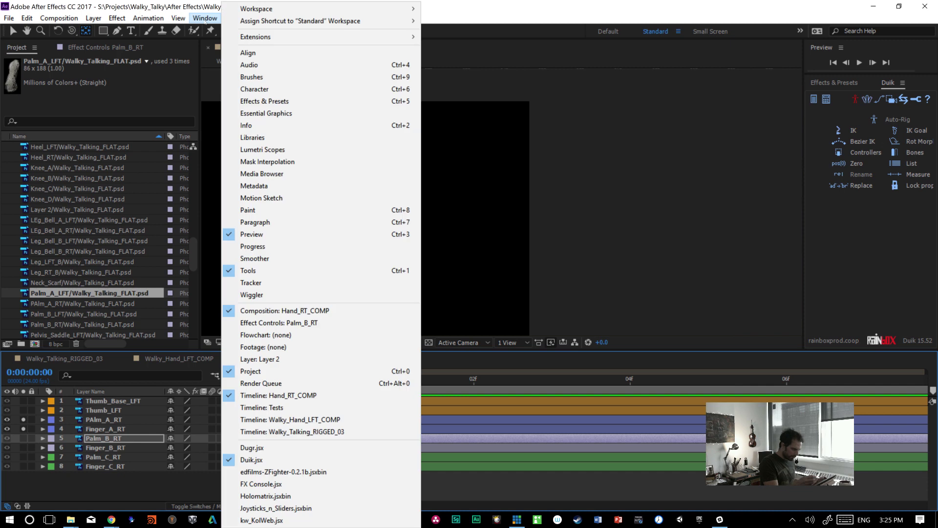
pyautogui.click(304, 448)
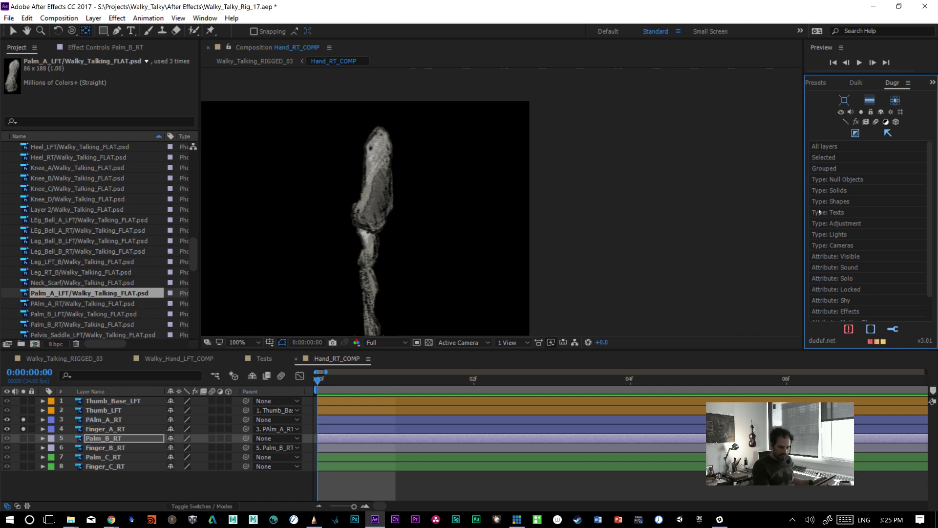
pyautogui.click(861, 83)
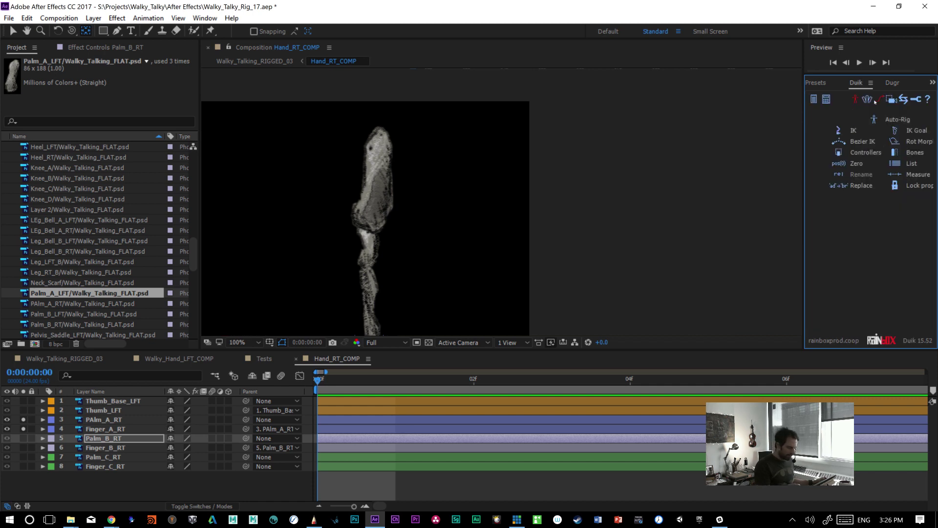
# - Unsolo the A palm-and-finger pair and solo Thumb_Base_LFT and Thumb_LFT
pyautogui.click(23, 419)
pyautogui.click(23, 429)
pyautogui.click(102, 409)
pyautogui.keyDown('ctrl'); pyautogui.click(103, 401); pyautogui.keyUp('ctrl')
pyautogui.moveTo(23, 400); pyautogui.dragTo(23, 410)
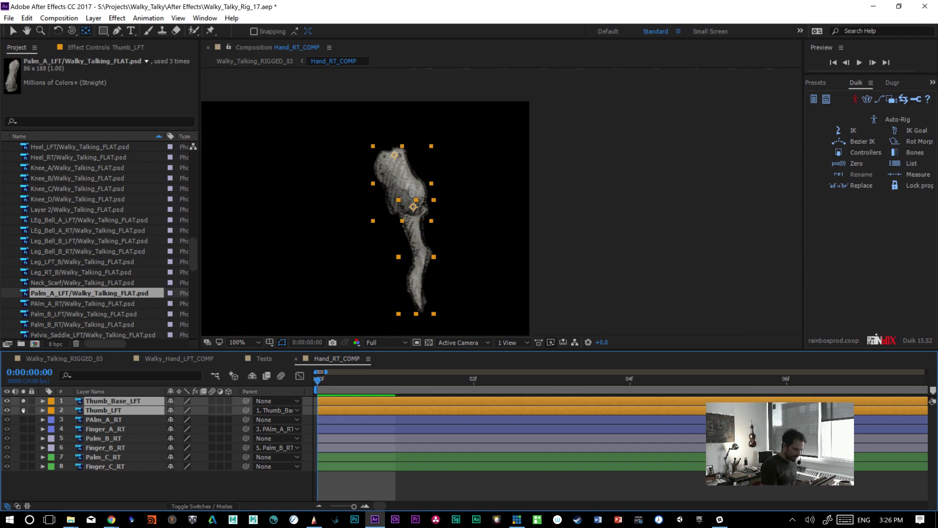
# - Shift the anchor points of Thumb_Base_LFT and Thumb_LFT slightly left within their upper joints, and turn off solo on both layers
pyautogui.click(104, 410)
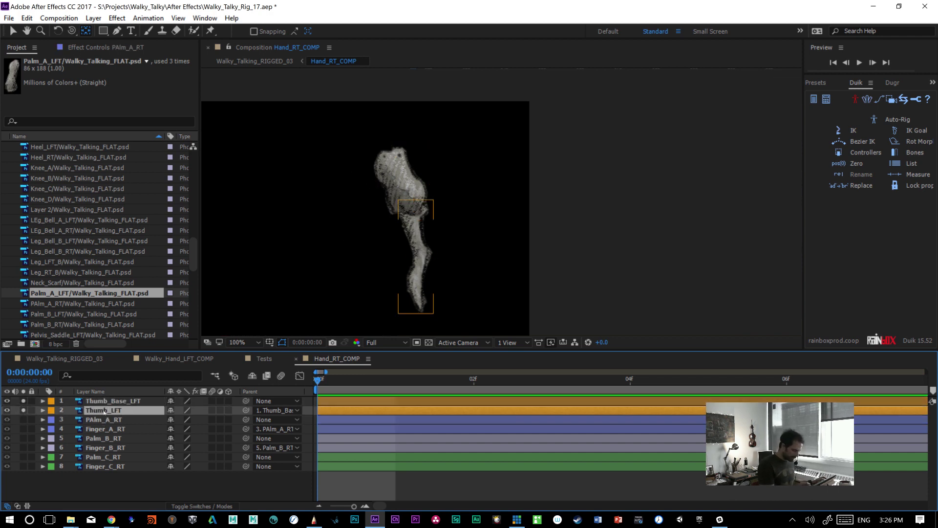
pyautogui.click(135, 402)
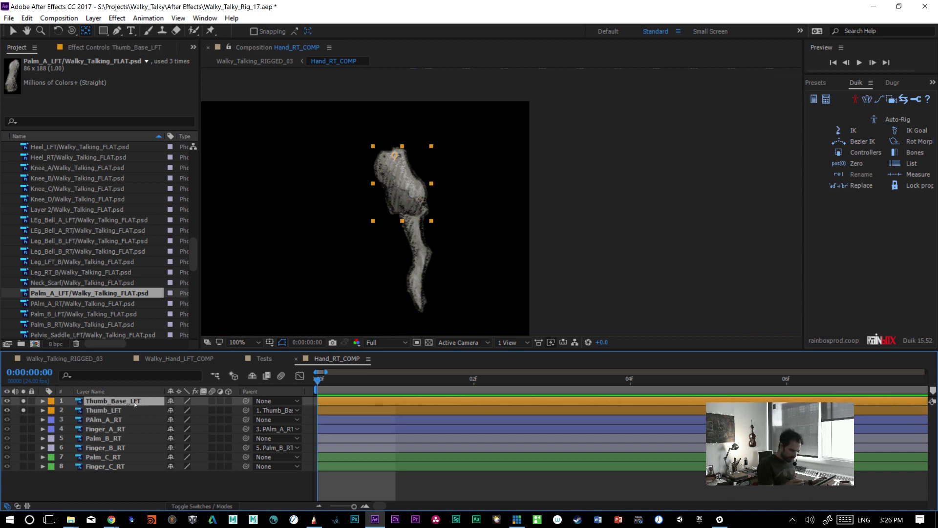
pyautogui.moveTo(395, 157); pyautogui.dragTo(387, 156)
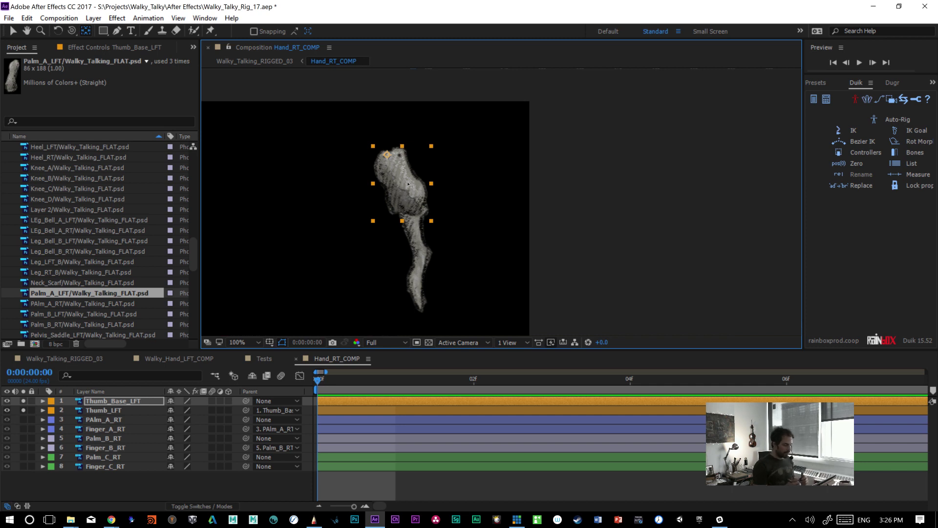
pyautogui.click(420, 269)
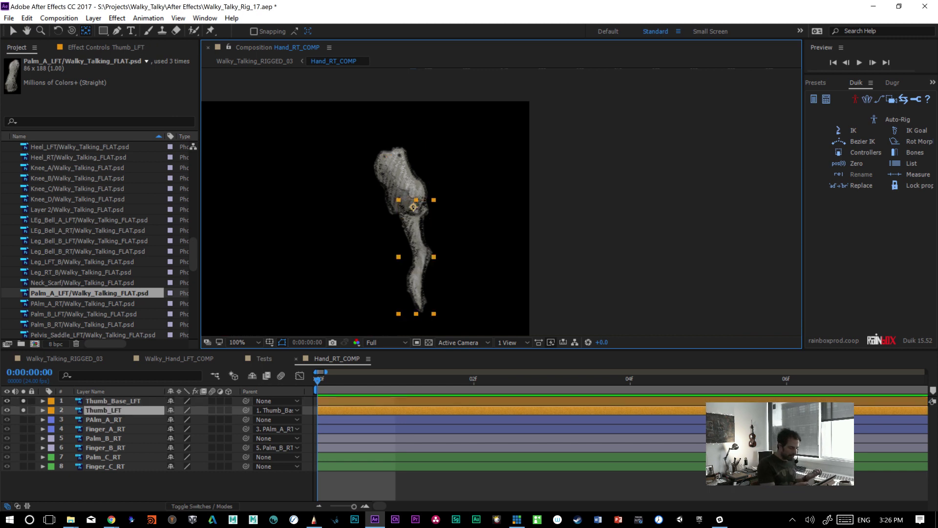
pyautogui.moveTo(414, 208); pyautogui.dragTo(410, 206)
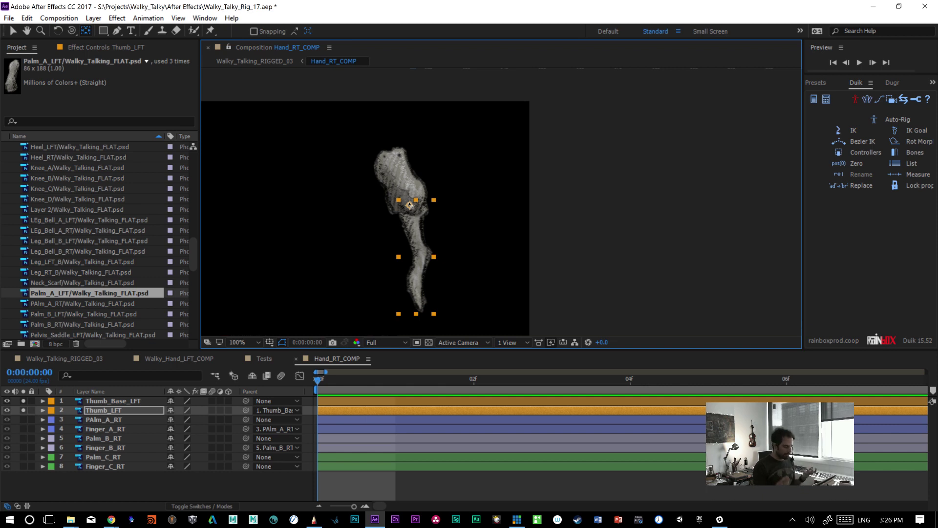
pyautogui.moveTo(23, 410); pyautogui.dragTo(22, 400)
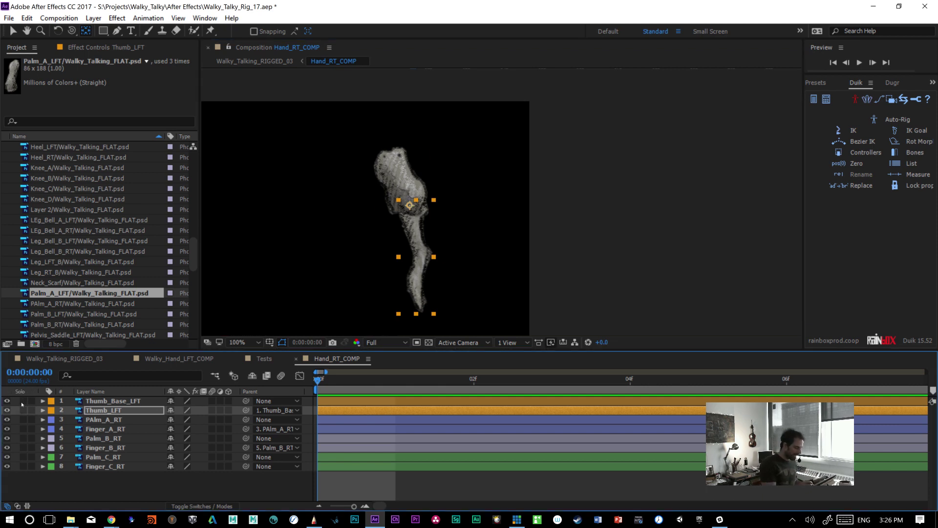
# - Move PAlm_A_RT's anchor point to the top of the palm and shift the layer's position to 339, 71
pyautogui.click(105, 419)
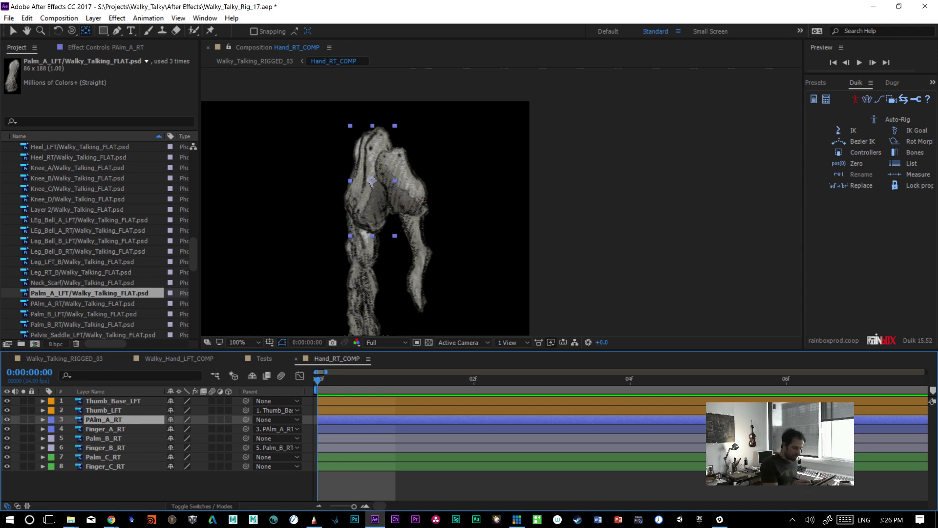
pyautogui.moveTo(372, 180); pyautogui.dragTo(378, 142)
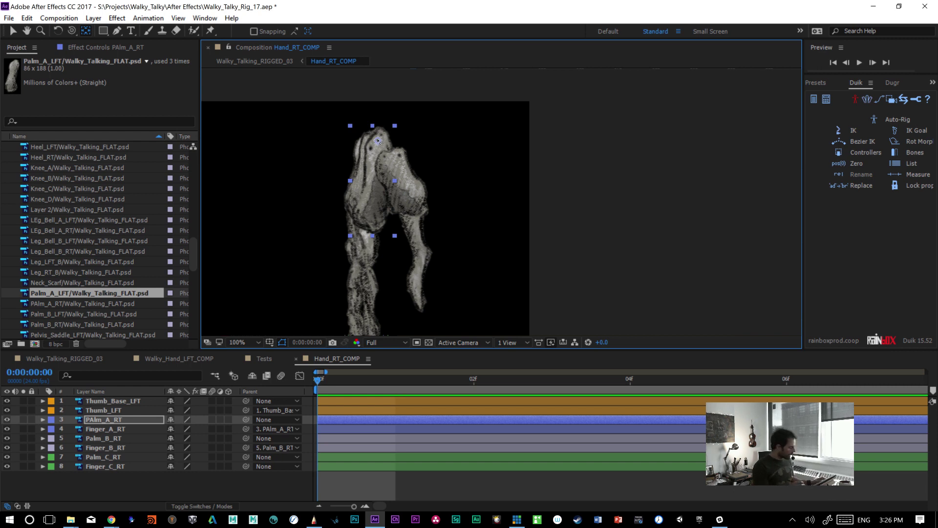
pyautogui.press('p')
pyautogui.moveTo(171, 429); pyautogui.dragTo(179, 428)
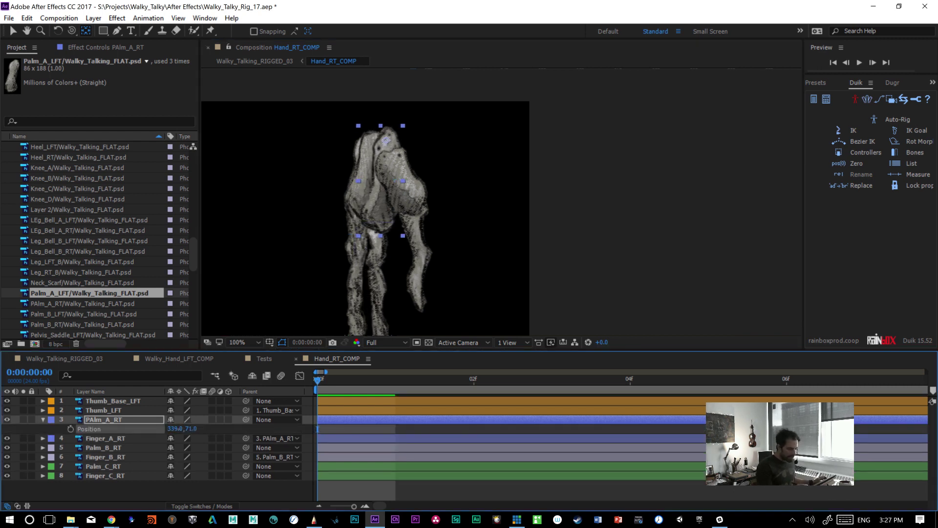
# - Shift Palm_B_RT horizontally to position 342, 62
pyautogui.click(110, 448)
pyautogui.press('p')
pyautogui.moveTo(181, 457); pyautogui.dragTo(179, 456)
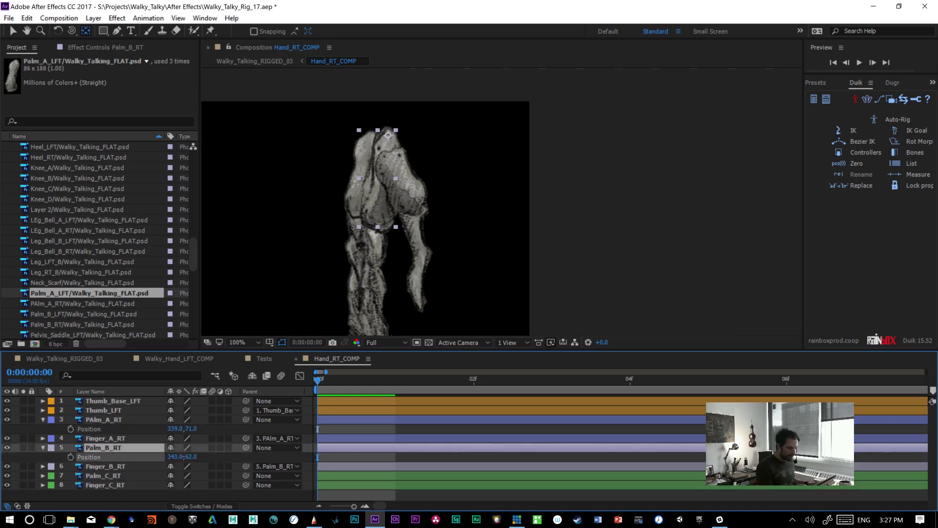
# - Shift Palm_C_RT horizontally to position 331, 66
pyautogui.click(109, 467)
pyautogui.click(110, 476)
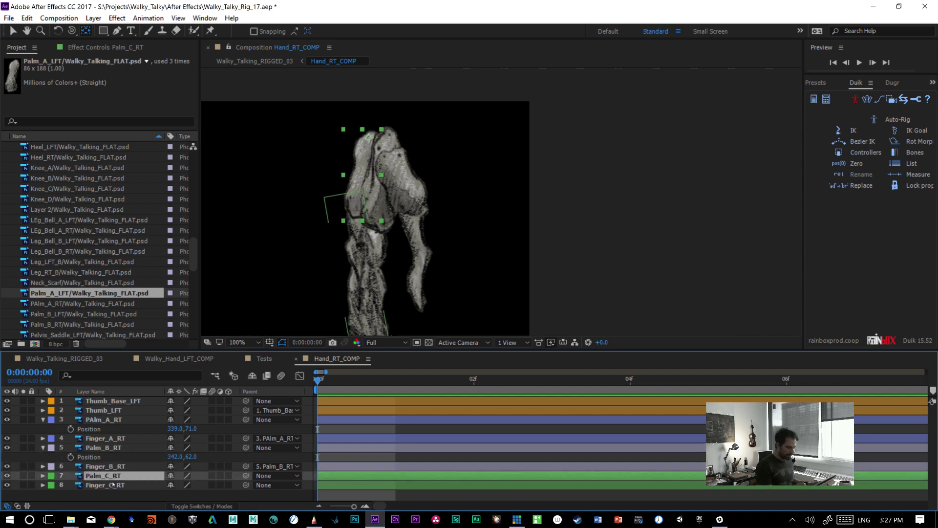
pyautogui.press('p')
pyautogui.moveTo(172, 484)
pyautogui.mouseDown()
pyautogui.moveTo(181, 484)
pyautogui.moveTo(171, 484)
pyautogui.mouseUp()
pyautogui.click(111, 494)
pyautogui.moveTo(242, 496); pyautogui.dragTo(97, 480)
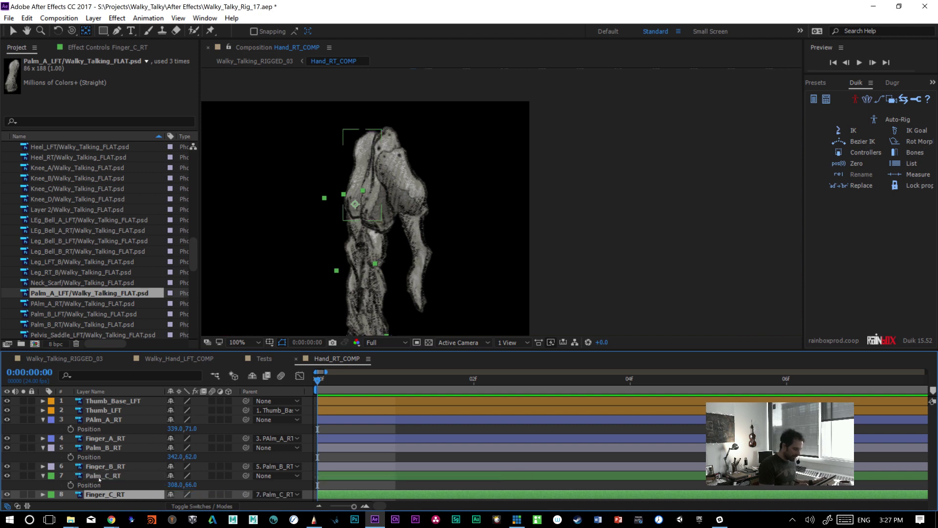
pyautogui.click(98, 477)
pyautogui.moveTo(173, 484); pyautogui.dragTo(181, 482)
# - Move Thumb_Base_LFT's anchor point slightly up and right, and rotate the thumb base clockwise towards the fingers
pyautogui.click(415, 198)
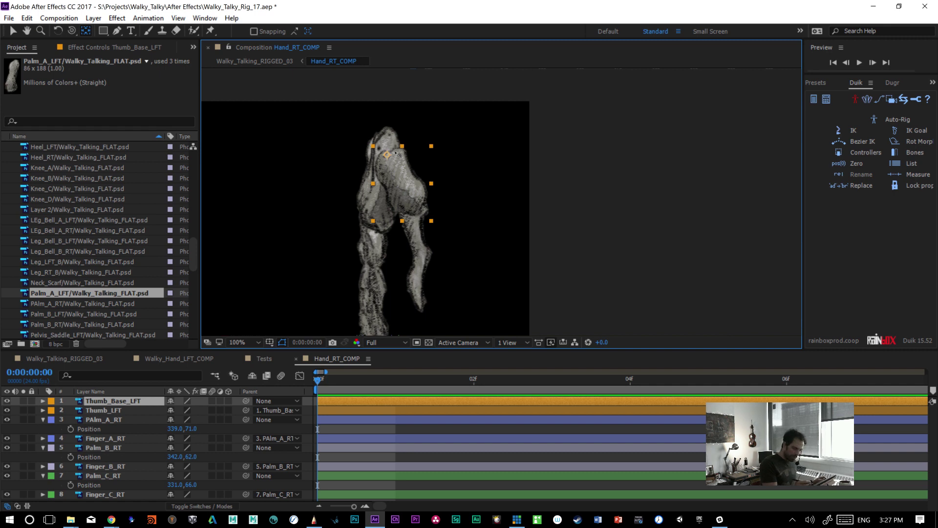
pyautogui.moveTo(388, 156); pyautogui.dragTo(396, 150)
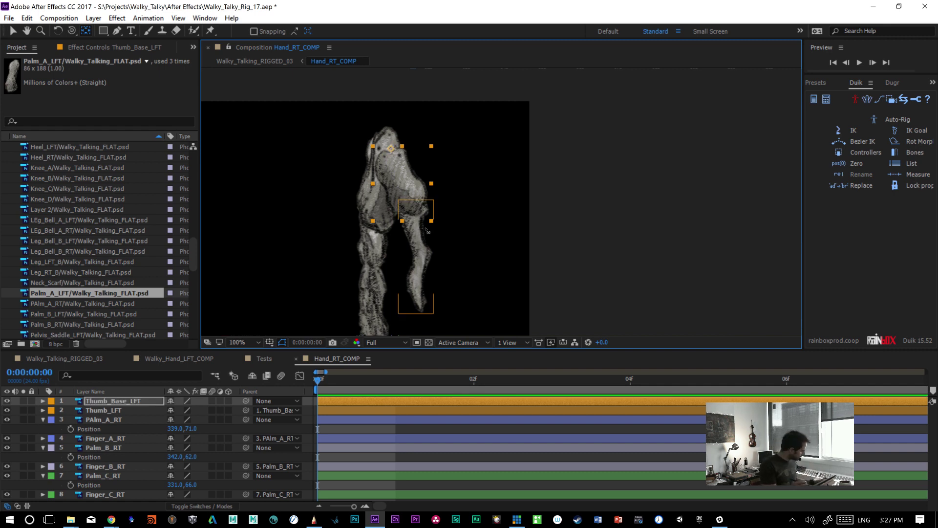
pyautogui.press('w')
pyautogui.moveTo(417, 203)
pyautogui.mouseDown()
pyautogui.moveTo(412, 209)
pyautogui.moveTo(415, 201)
pyautogui.mouseUp()
pyautogui.click(102, 403)
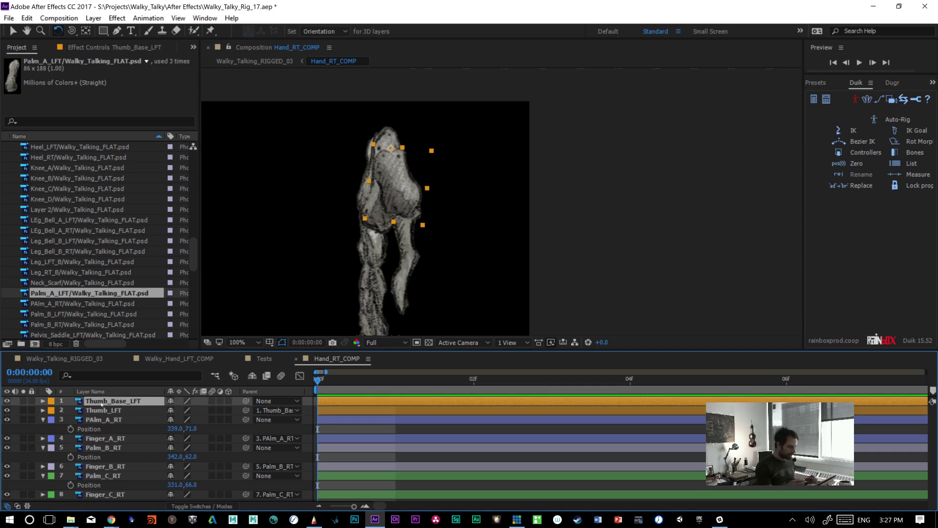
# - Examine how the thumb sits against the palms and fingers in the whole hand
pyautogui.press(',')
pyautogui.press('space')
pyautogui.moveTo(460, 278); pyautogui.dragTo(519, 218)
pyautogui.press(',')
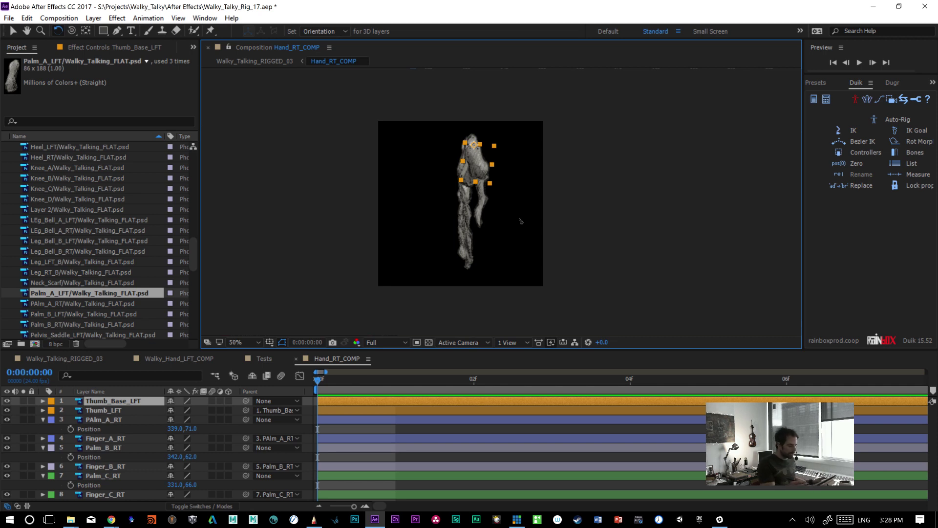
pyautogui.scroll(2, 519, 218)
pyautogui.press('h')
pyautogui.moveTo(472, 279); pyautogui.dragTo(483, 295)
pyautogui.press('w')
pyautogui.click(128, 431)
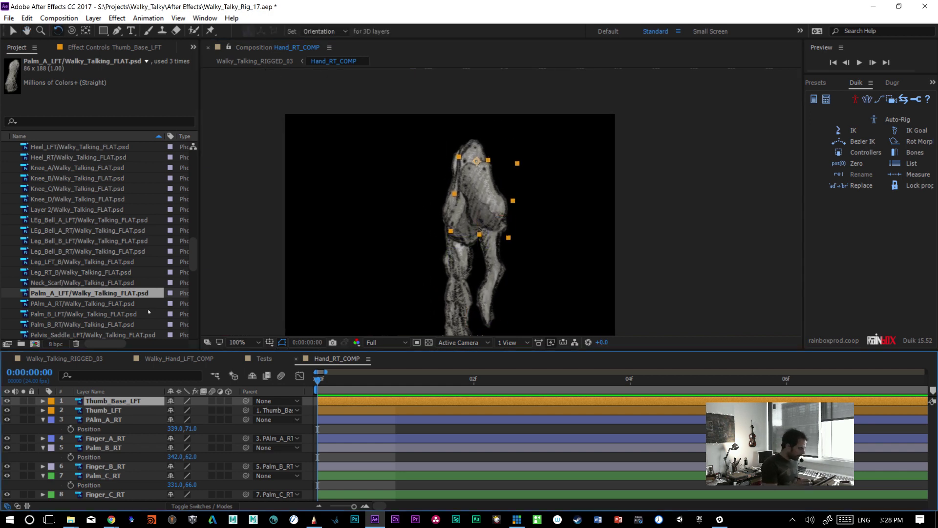
# - Close the Tests composition and bring up Walky_Hand_LFT_COMP
pyautogui.click(266, 361)
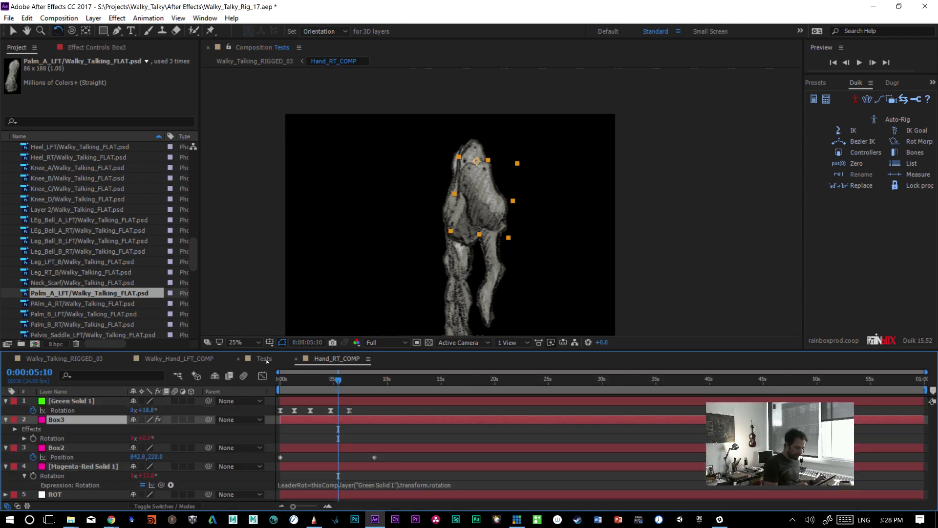
pyautogui.click(237, 360)
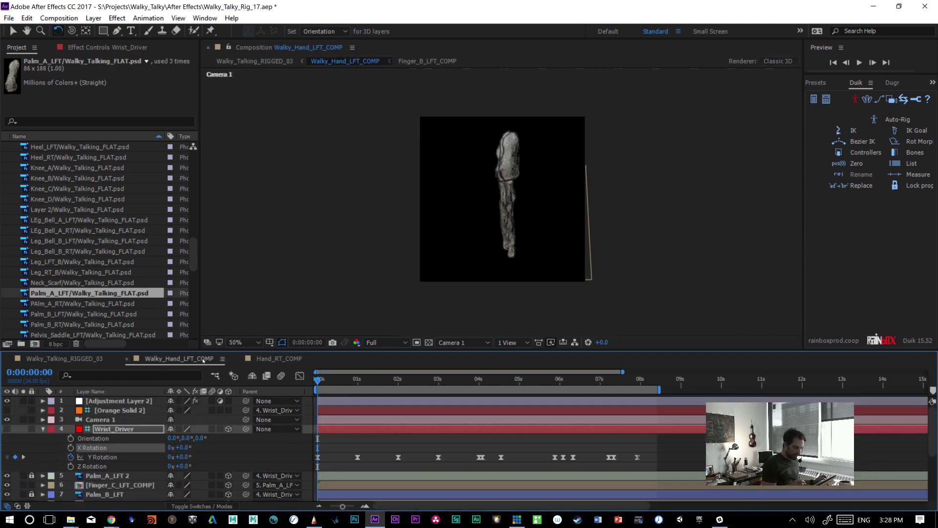
# - Try reusing Camera 1 from Walky_Hand_LFT_COMP in Hand_RT_COMP, and delete the pasted camera
pyautogui.click(104, 421)
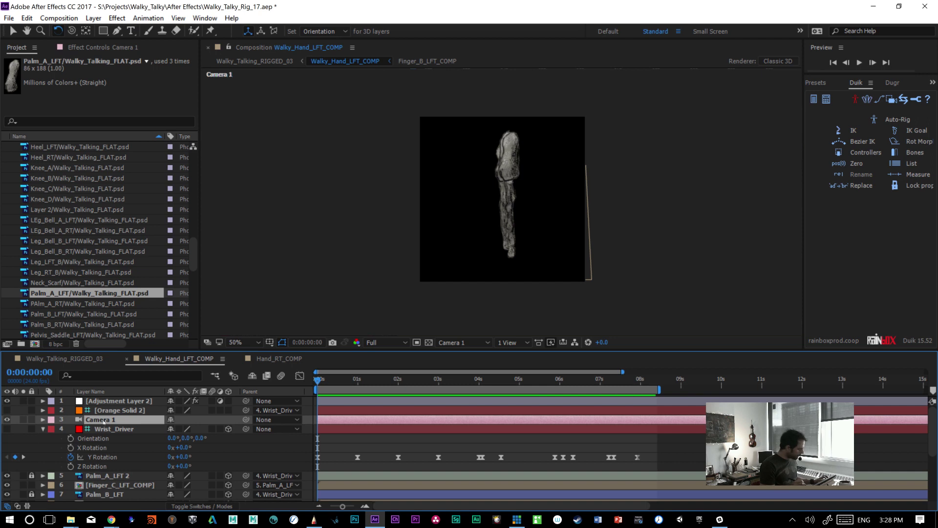
pyautogui.click(279, 359)
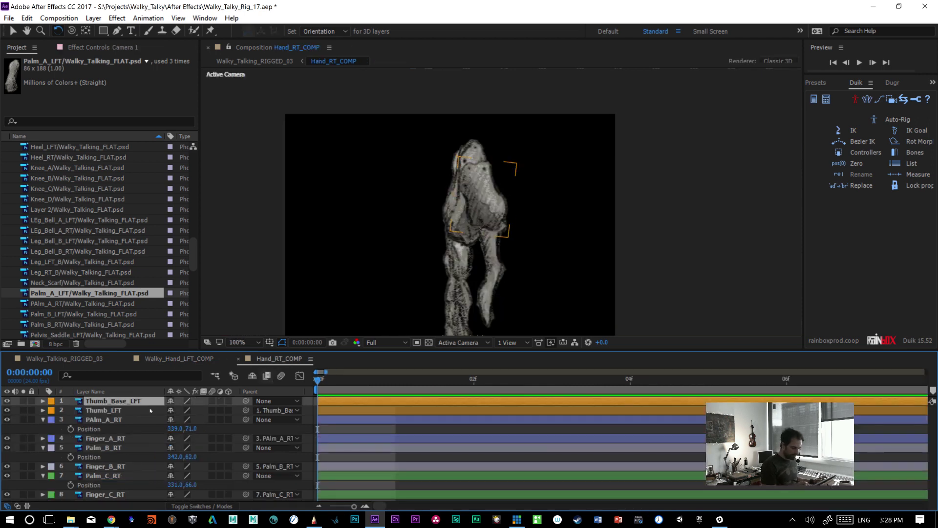
pyautogui.click(461, 342)
pyautogui.click(499, 355)
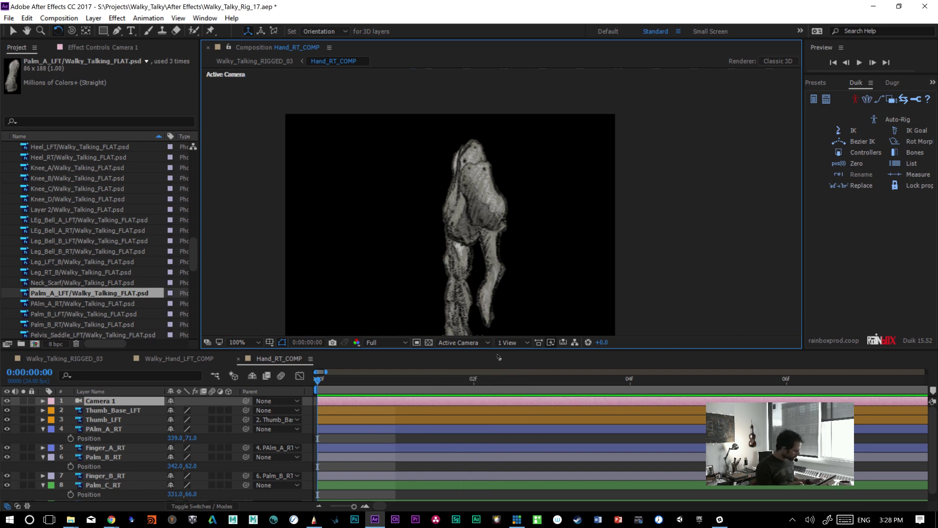
pyautogui.press(',')
pyautogui.click(107, 402)
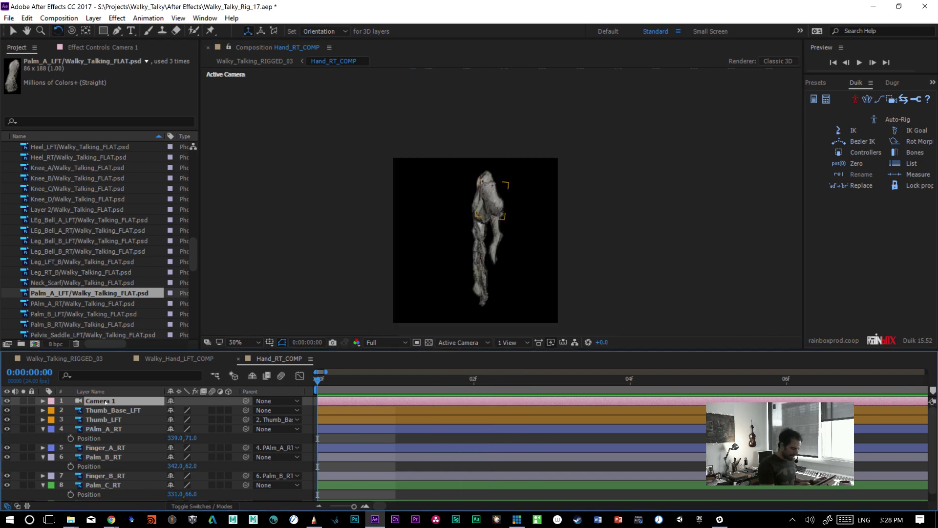
pyautogui.doubleClick(106, 402)
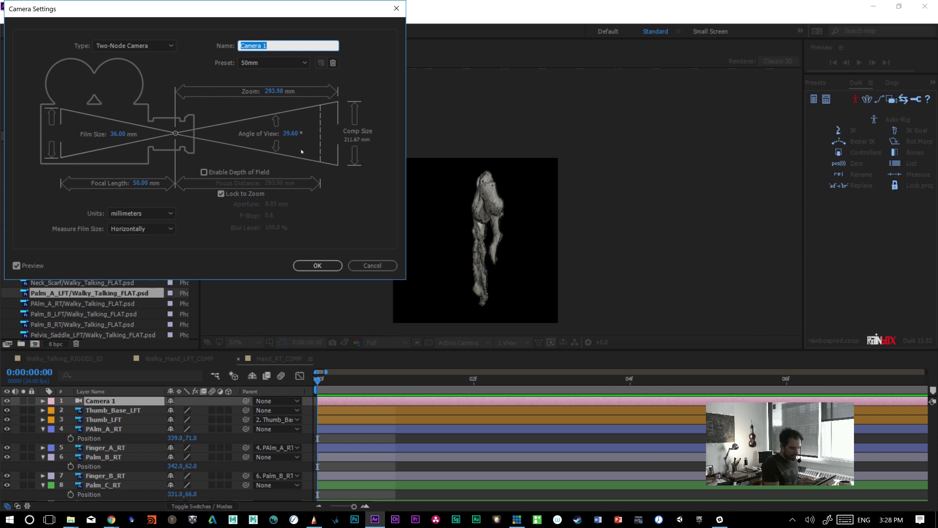
pyautogui.click(372, 266)
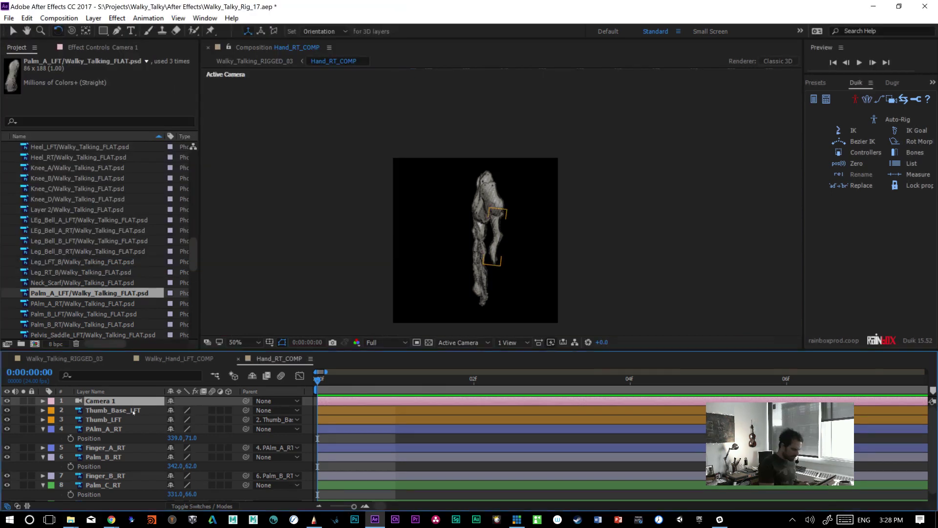
pyautogui.press('Delete')
# - Add a new two-node camera with the 50mm preset to Hand_RT_COMP
pyautogui.click(93, 18)
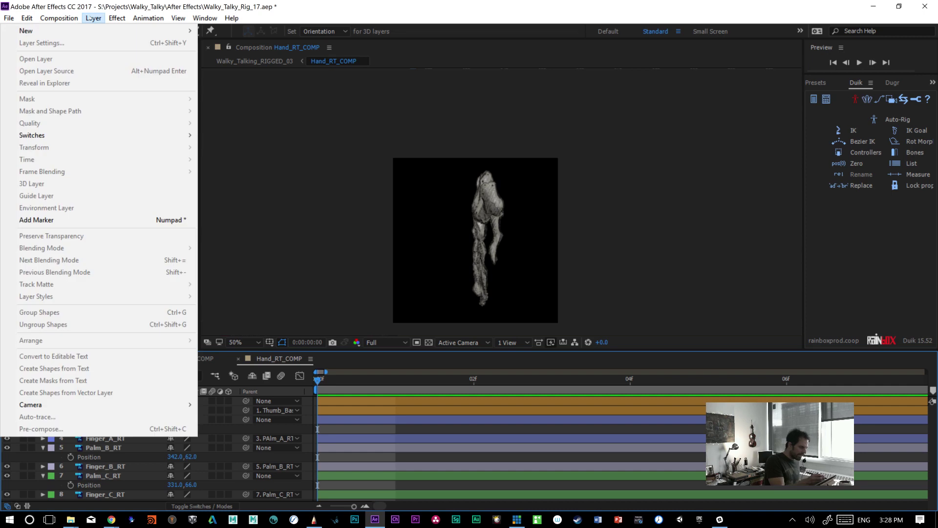
pyautogui.moveTo(122, 31)
pyautogui.click(258, 66)
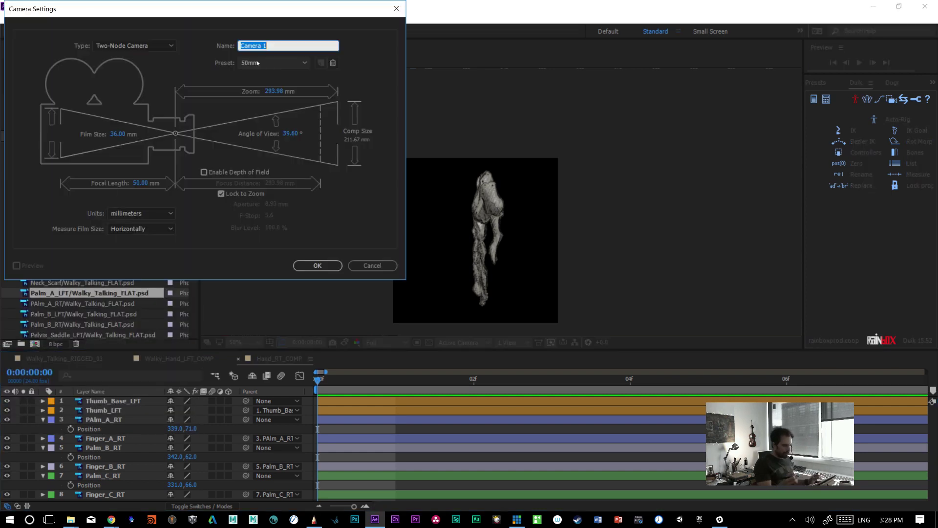
pyautogui.click(317, 265)
pyautogui.click(214, 109)
# - Make Thumb_LFT and all palm and finger layers 3D, and collapse the expanded palm layer properties
pyautogui.moveTo(229, 420); pyautogui.dragTo(227, 498)
pyautogui.click(43, 430)
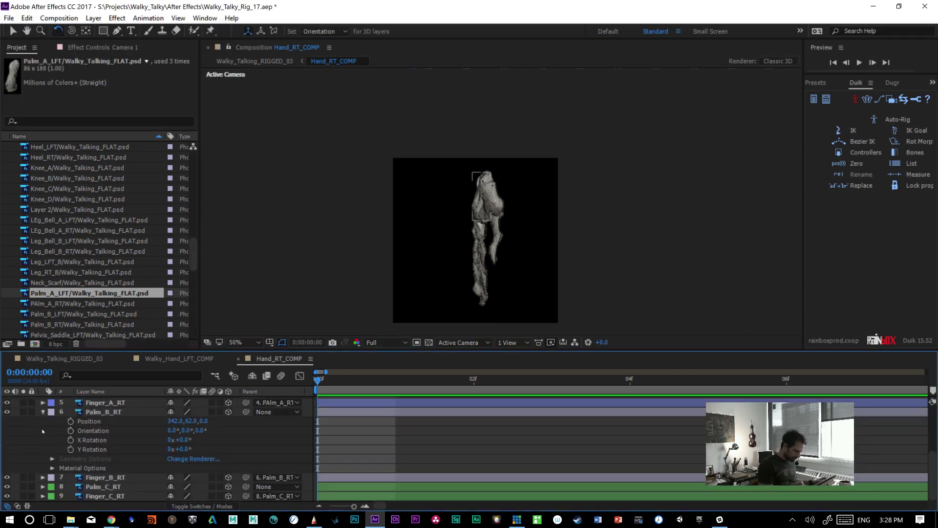
pyautogui.click(43, 412)
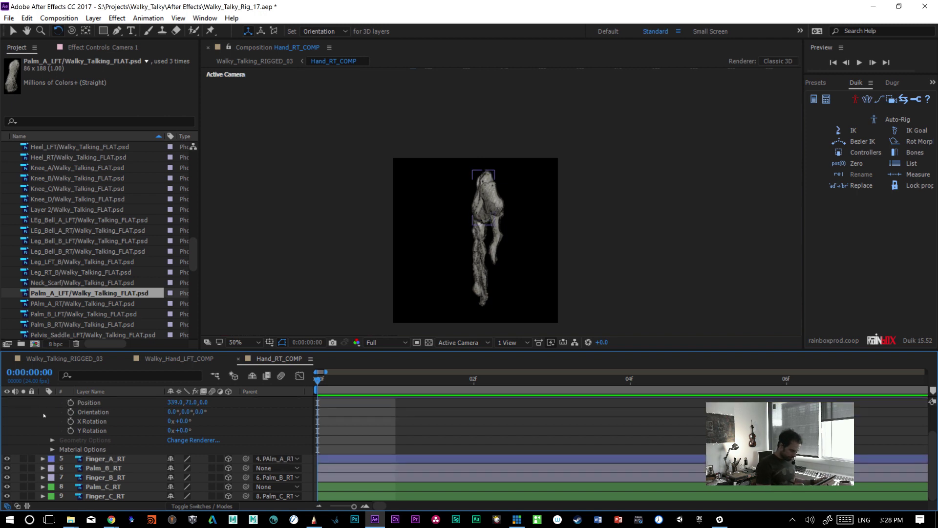
pyautogui.scroll(5, 930, 442)
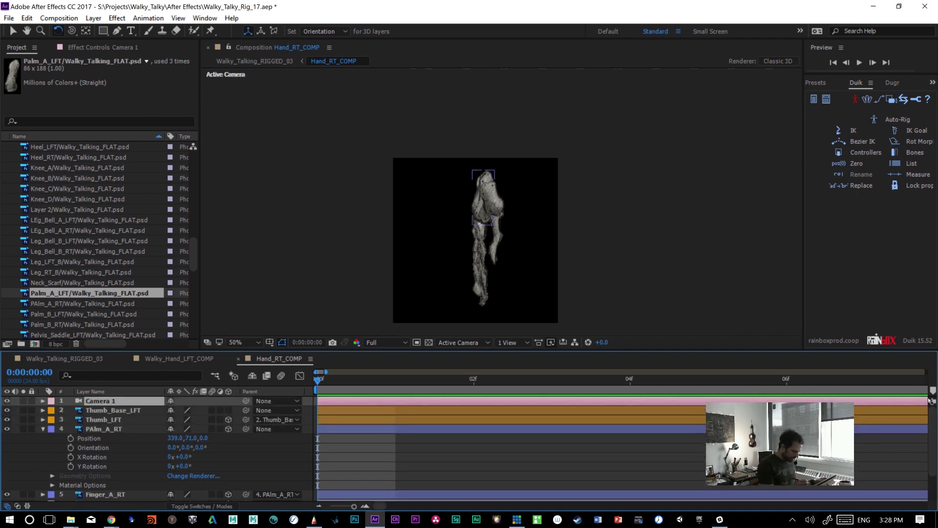
pyautogui.click(42, 430)
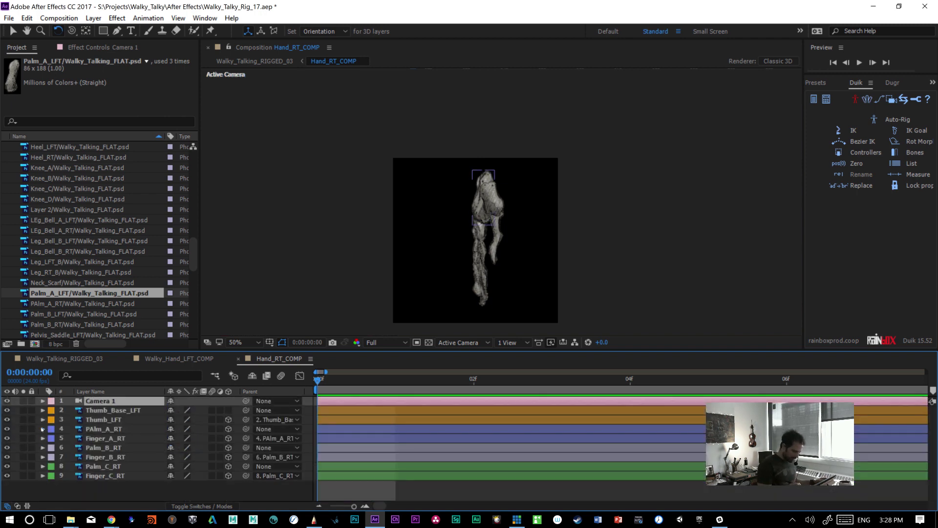
# - Make Thumb_Base_LFT a 3D layer and show its rotation properties, undoing a trial change to its X orientation
pyautogui.click(129, 414)
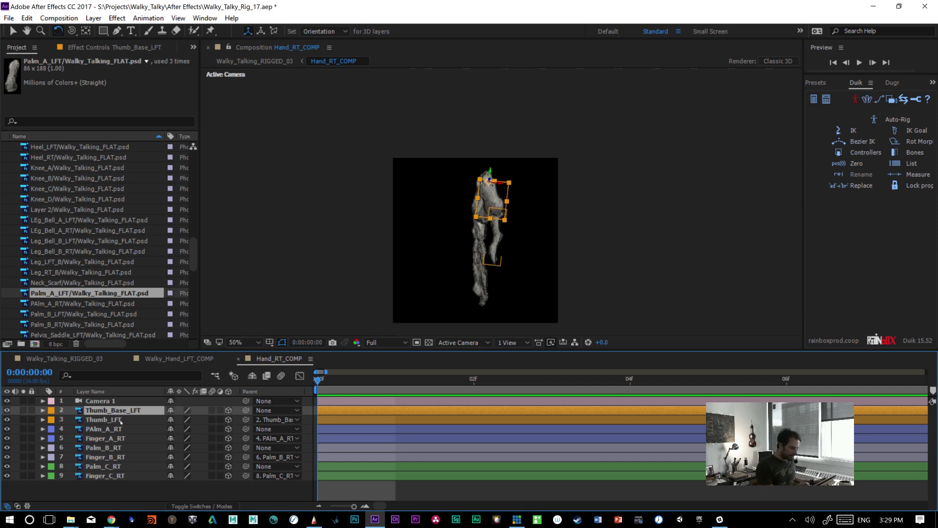
pyautogui.press('r')
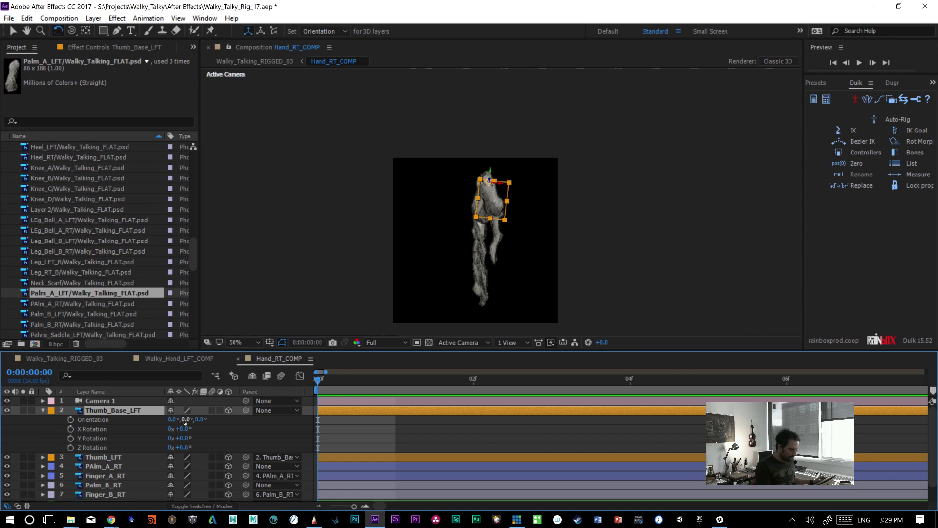
pyautogui.moveTo(171, 420); pyautogui.dragTo(162, 421)
pyautogui.hotkey('ctrl', 'z')
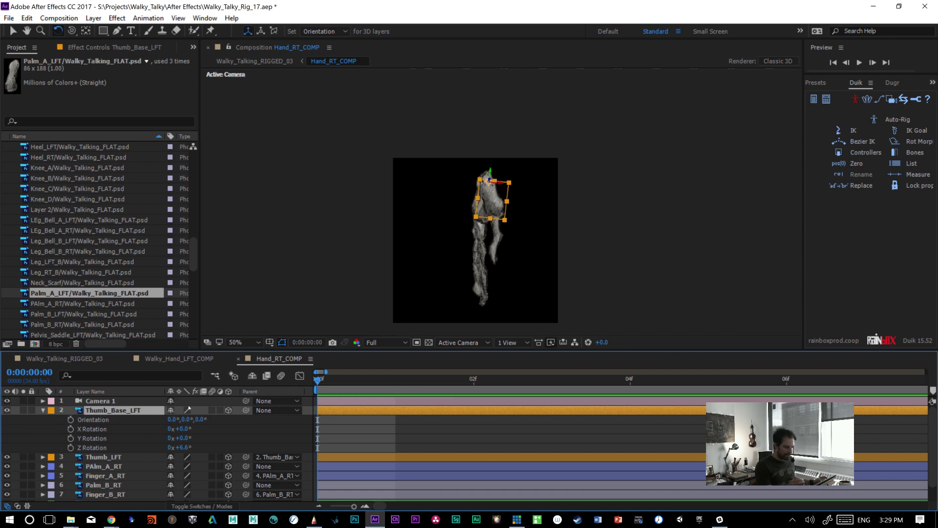
# - Switch the composition to Custom View 1 and set Thumb_Base_LFT's X orientation to 340°
pyautogui.click(473, 343)
pyautogui.click(506, 453)
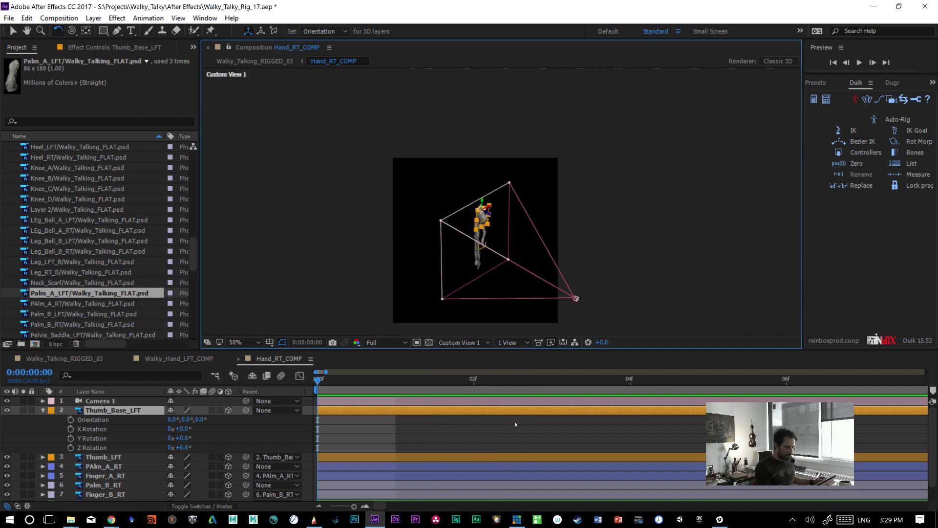
pyautogui.press('c')
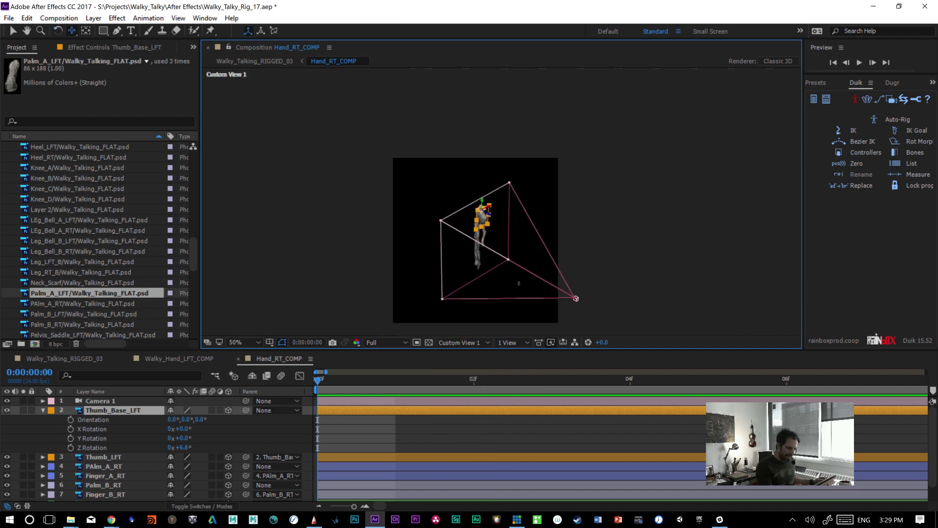
pyautogui.moveTo(518, 282); pyautogui.dragTo(541, 240)
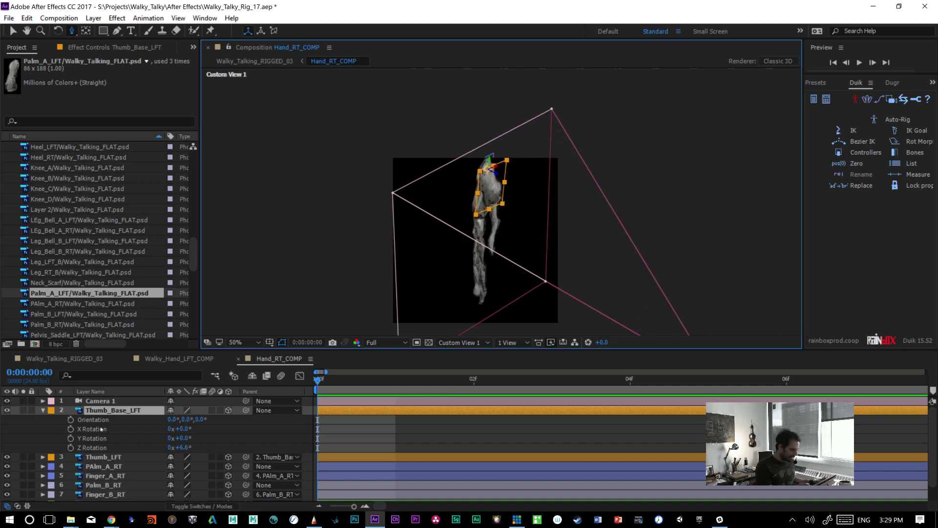
pyautogui.press('t')
pyautogui.press('r')
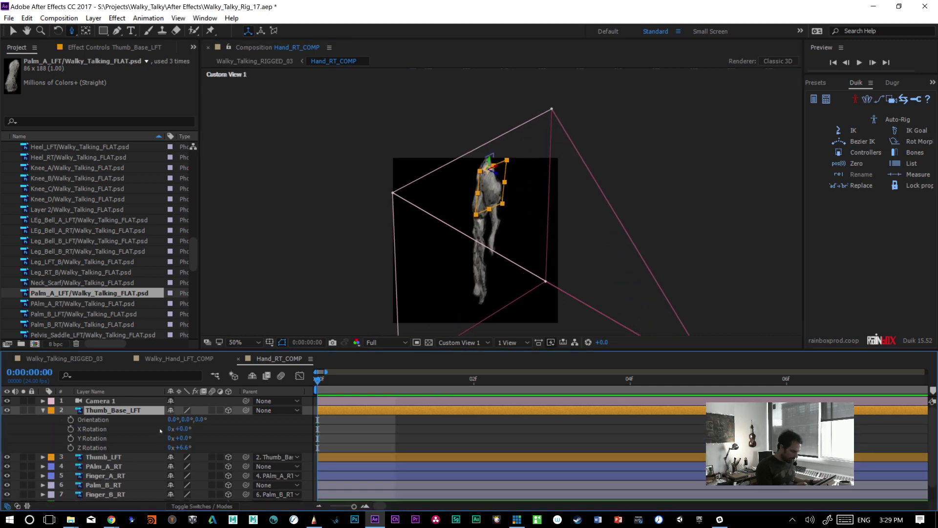
pyautogui.moveTo(171, 420); pyautogui.dragTo(159, 419)
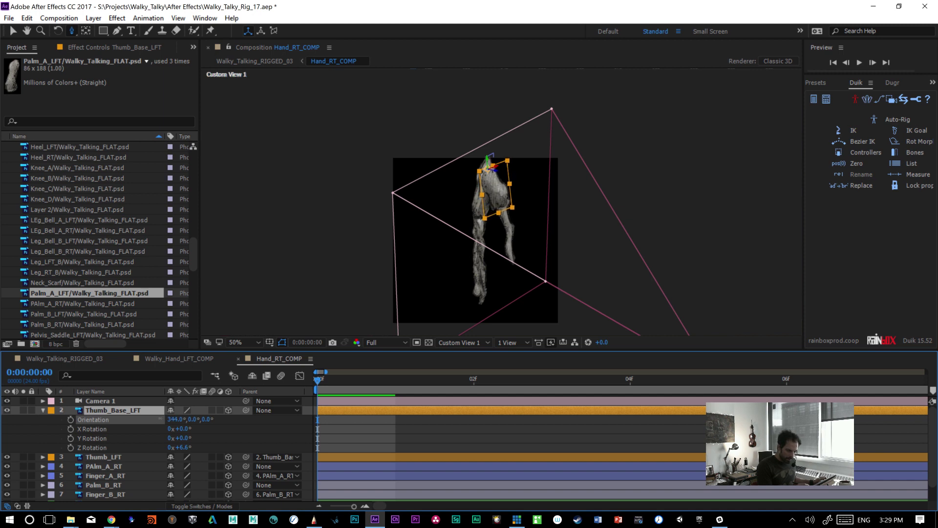
pyautogui.click(171, 421)
pyautogui.write('340')
pyautogui.press('Return')
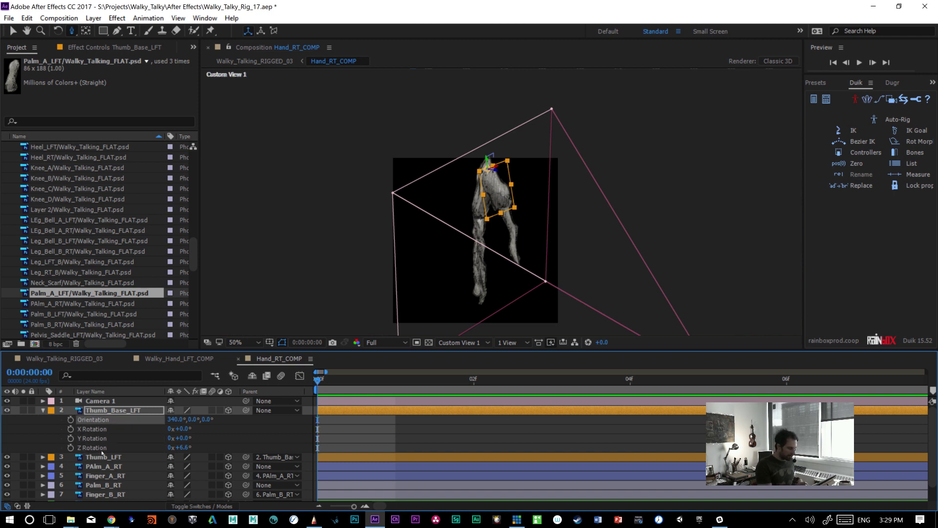
# - Examine the thumb, palm and finger layers in the 3D view and check PAlm_A_RT's position
pyautogui.click(103, 457)
pyautogui.click(103, 466)
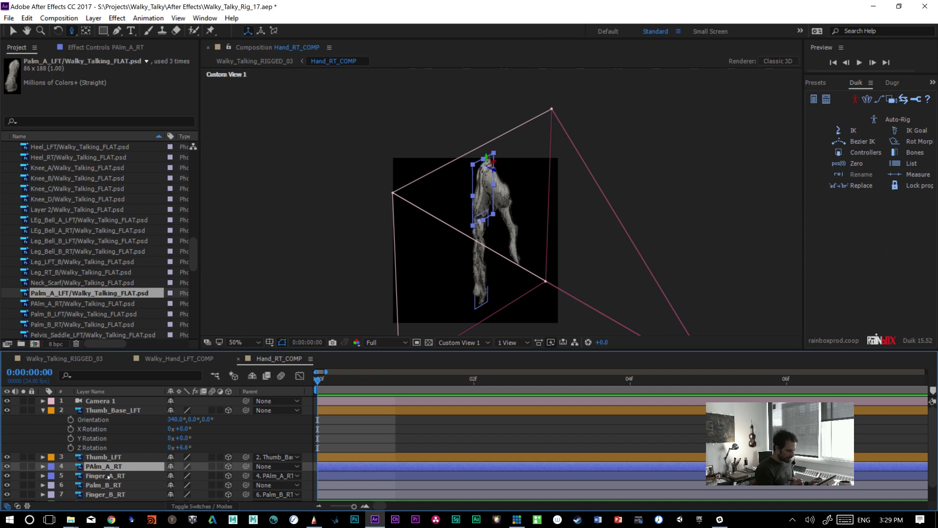
pyautogui.click(106, 476)
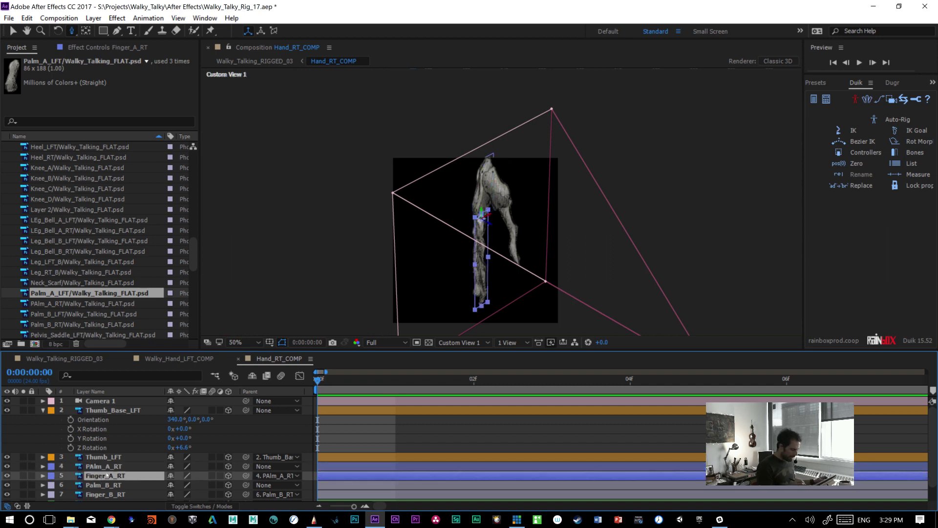
pyautogui.scroll(-1, 106, 471)
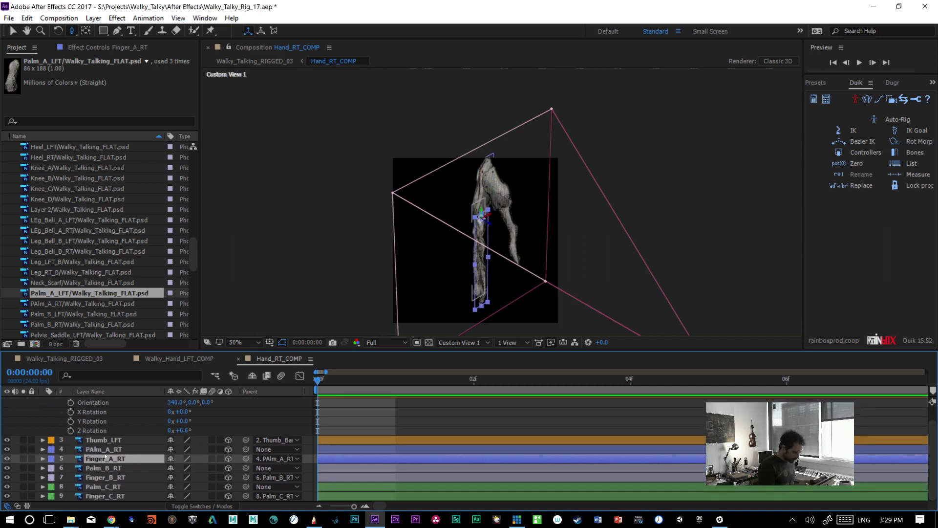
pyautogui.hotkey('ctrl', 'Up')
pyautogui.press('p')
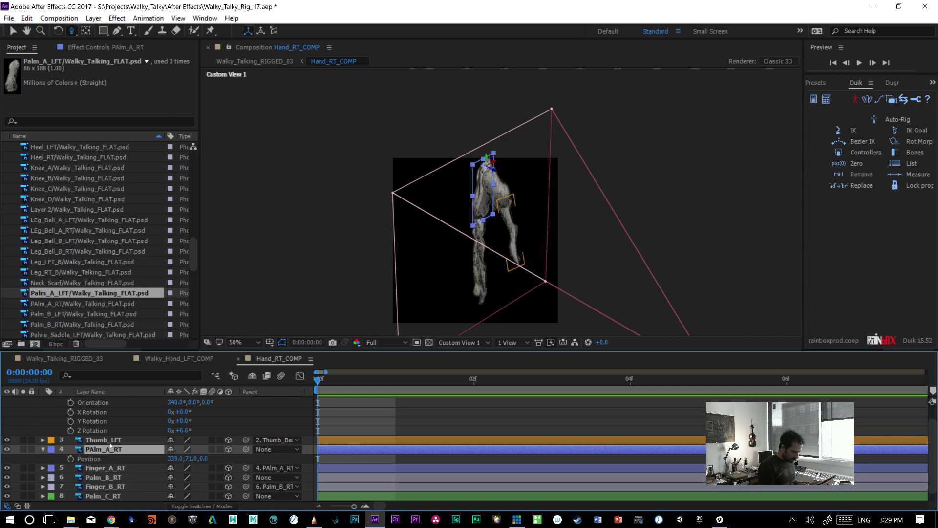
pyautogui.press('p')
pyautogui.scroll(2, 116, 440)
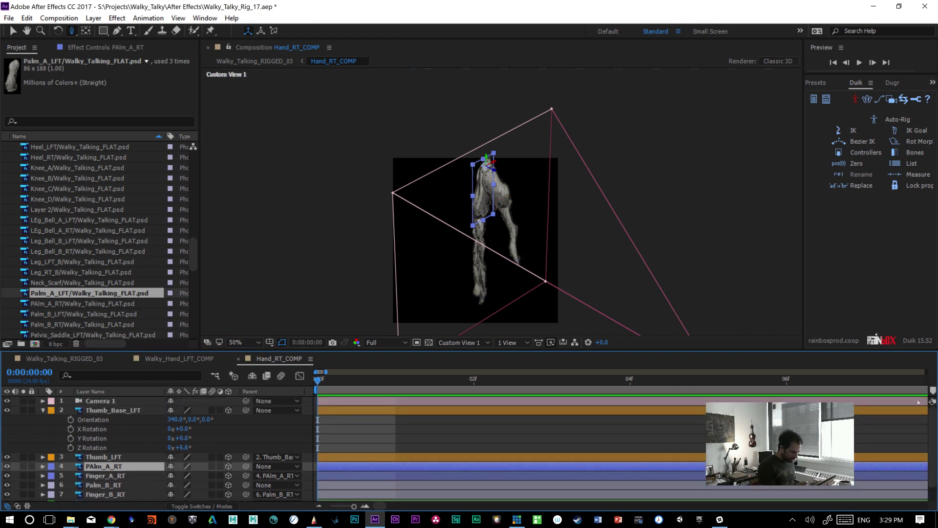
# - Set Thumb_Base_LFT's Z position to -10
pyautogui.click(117, 410)
pyautogui.press('p')
pyautogui.click(209, 419)
pyautogui.write('-10')
pyautogui.press('Return')
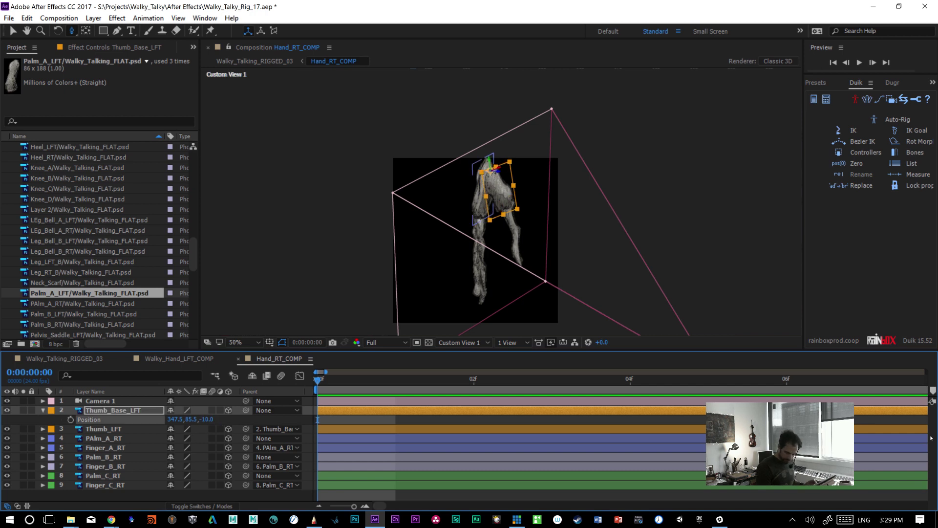
# - Set Palm_B_RT's Z position to 10
pyautogui.click(103, 438)
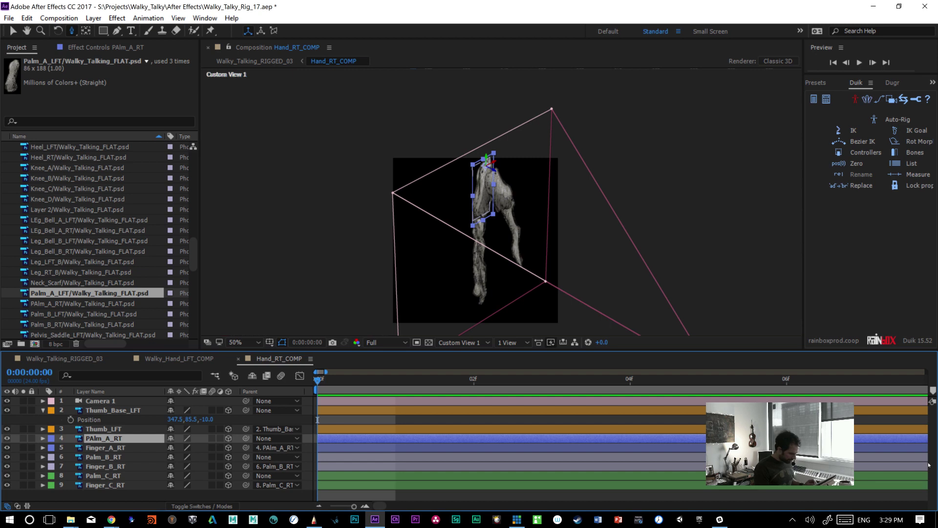
pyautogui.click(104, 457)
pyautogui.press('p')
pyautogui.click(207, 467)
pyautogui.write('10')
pyautogui.press('Return')
# - Set Palm_C_RT's Z position to 20
pyautogui.click(215, 485)
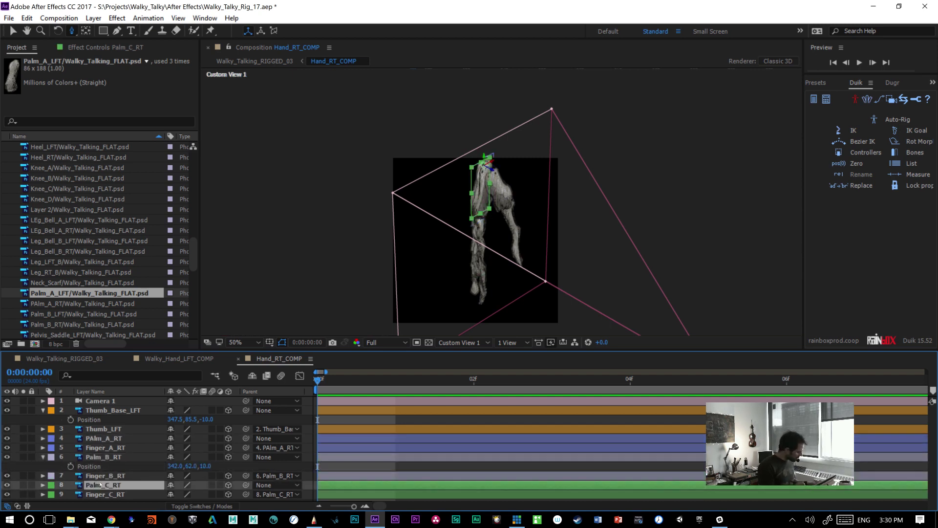
pyautogui.press('p')
pyautogui.click(204, 494)
pyautogui.write('20')
pyautogui.press('Return')
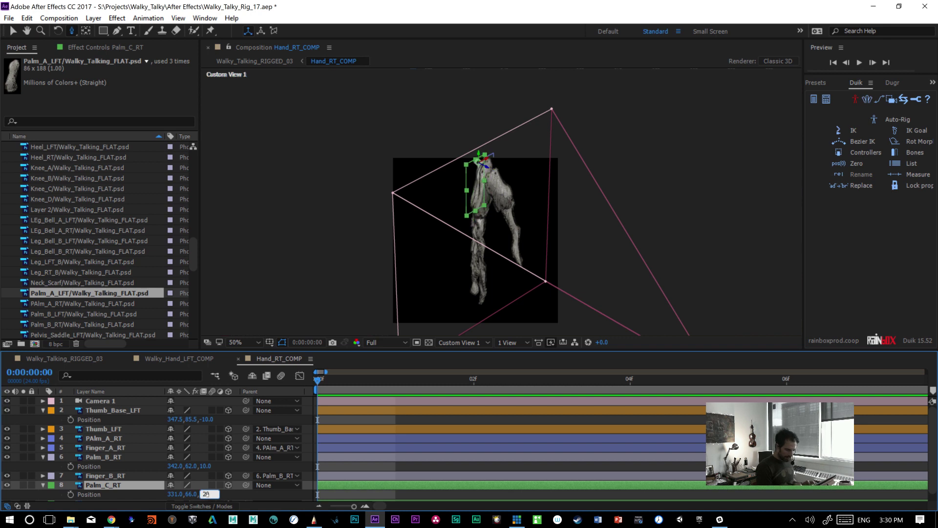
# - Fan out the palms by tilting Palm_C_RT to 12° and Palm_B_RT to 4° in X orientation
pyautogui.press('r')
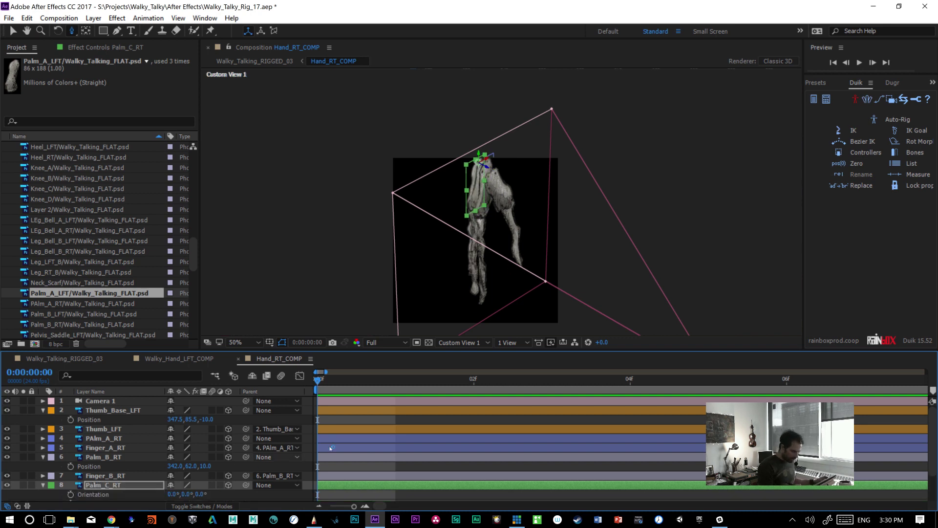
pyautogui.moveTo(174, 494); pyautogui.dragTo(179, 494)
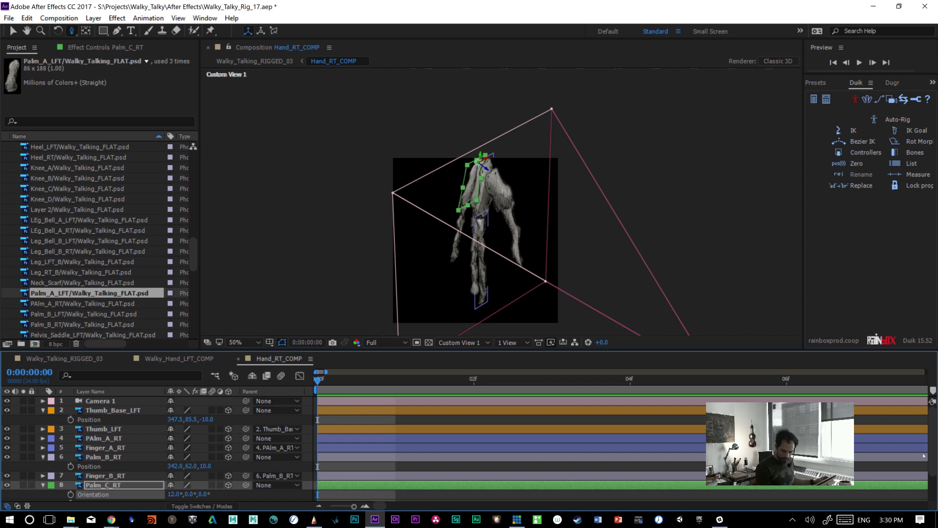
pyautogui.click(103, 457)
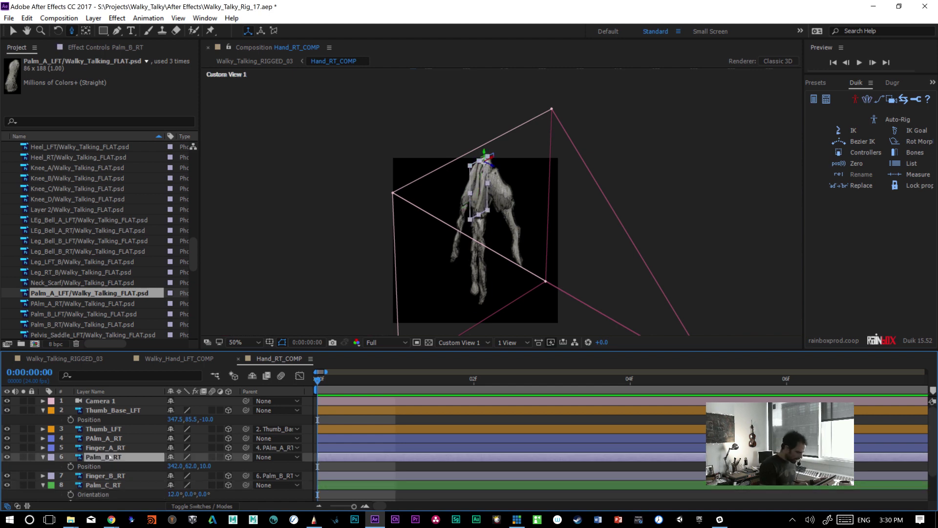
pyautogui.press('r')
pyautogui.moveTo(170, 468); pyautogui.dragTo(174, 467)
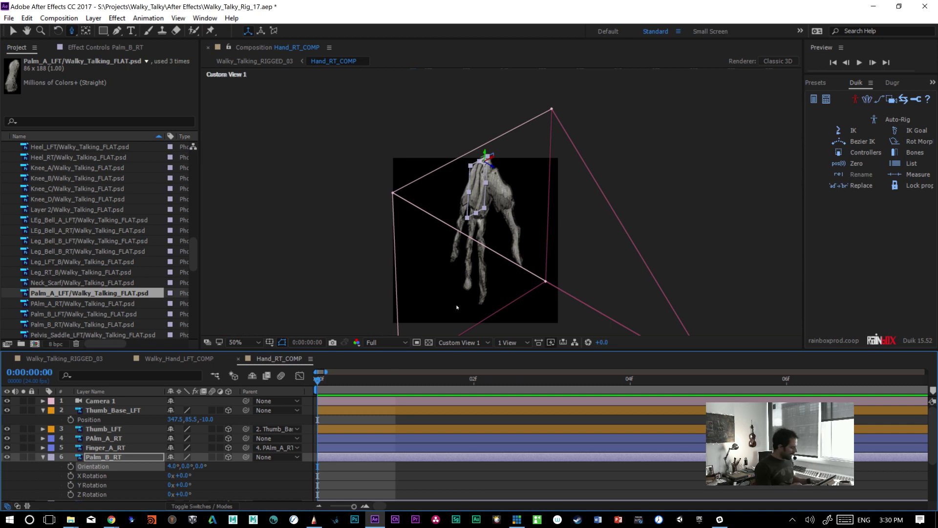
# - Refine Palm_B_RT's X orientation to 6.3° while checking the finger spread from the side
pyautogui.press('.')
pyautogui.press(',')
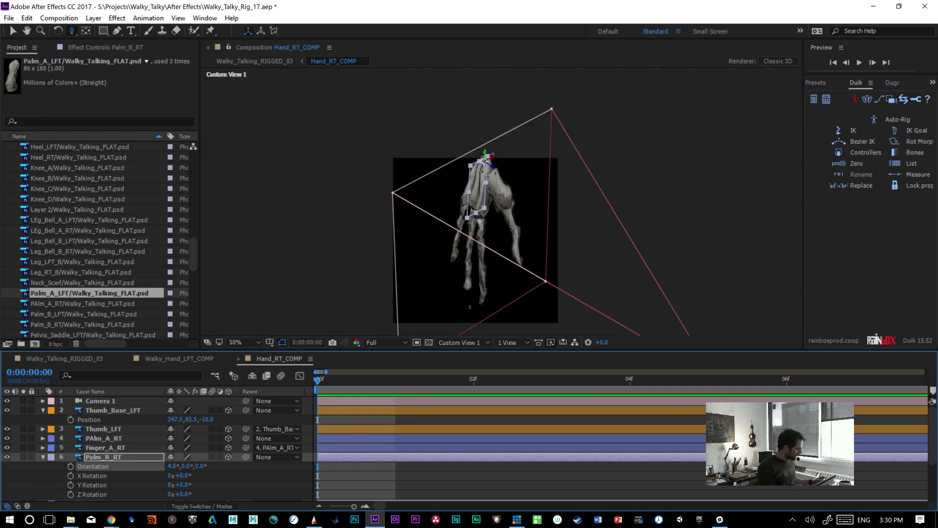
pyautogui.moveTo(474, 303); pyautogui.dragTo(504, 281)
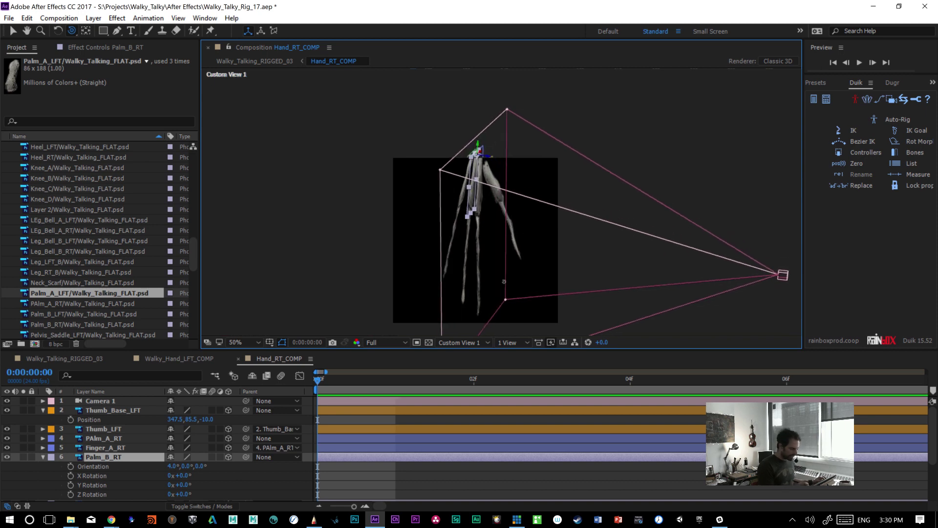
pyautogui.click(98, 459)
pyautogui.press('r')
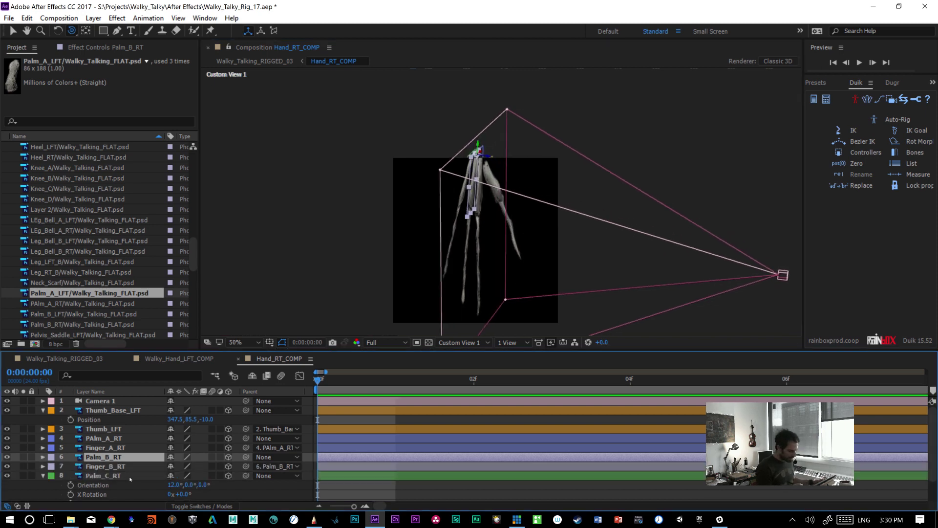
pyautogui.press('r')
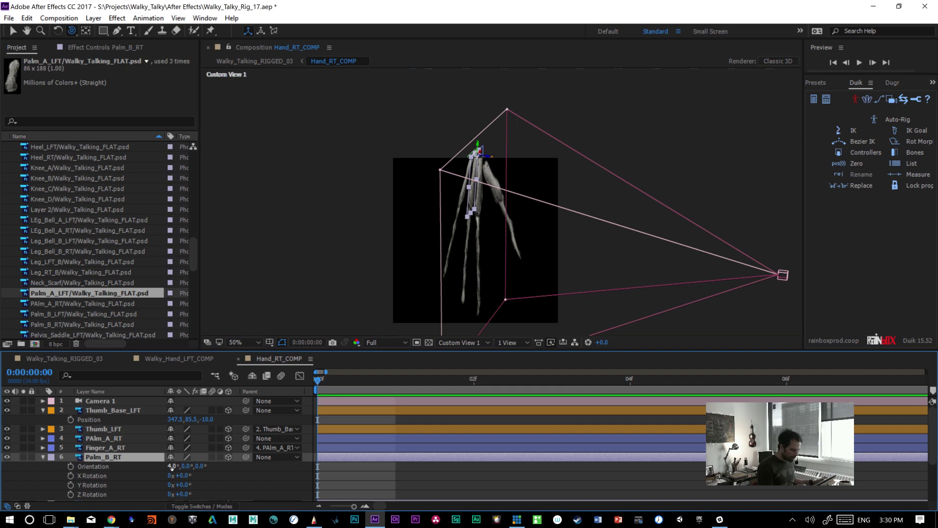
pyautogui.moveTo(172, 467); pyautogui.dragTo(184, 466)
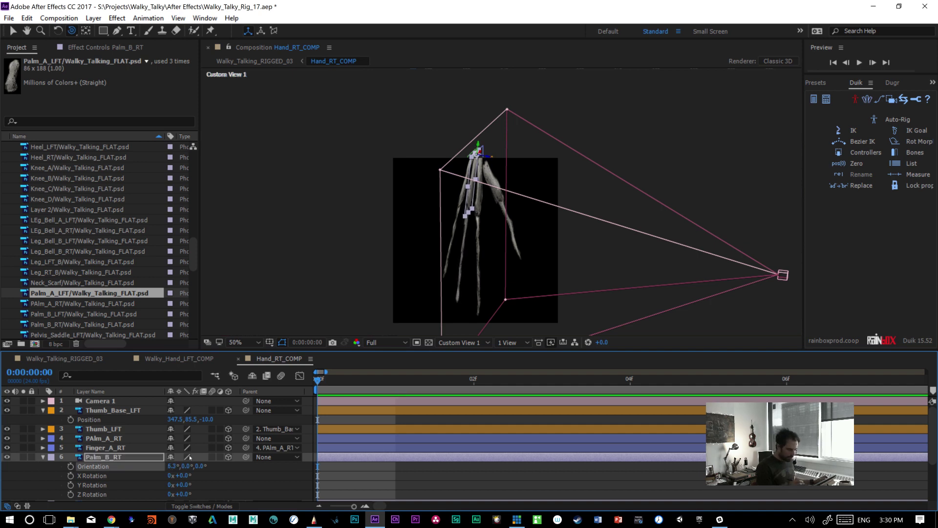
pyautogui.moveTo(535, 262)
pyautogui.mouseDown()
pyautogui.moveTo(515, 258)
pyautogui.moveTo(517, 285)
pyautogui.moveTo(484, 277)
pyautogui.moveTo(526, 274)
pyautogui.moveTo(537, 261)
pyautogui.mouseUp()
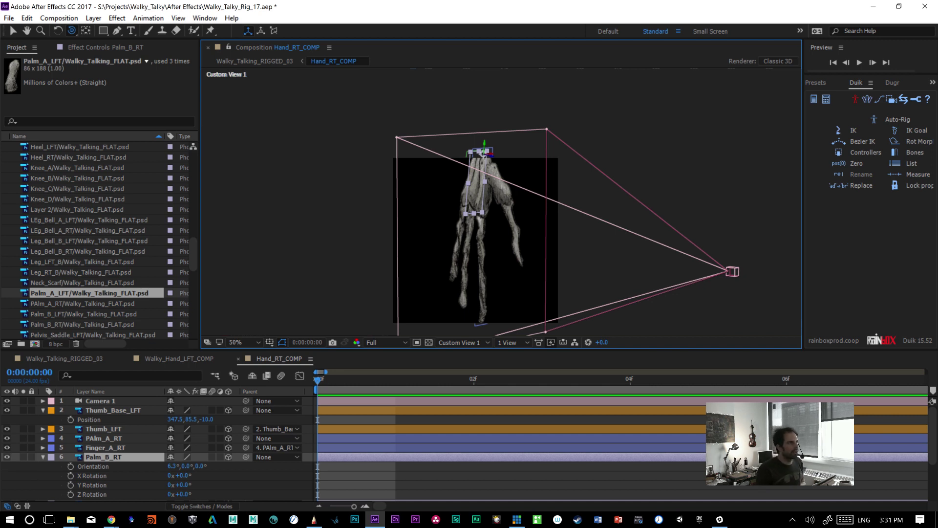
pyautogui.hotkey('alt', 'Tab')
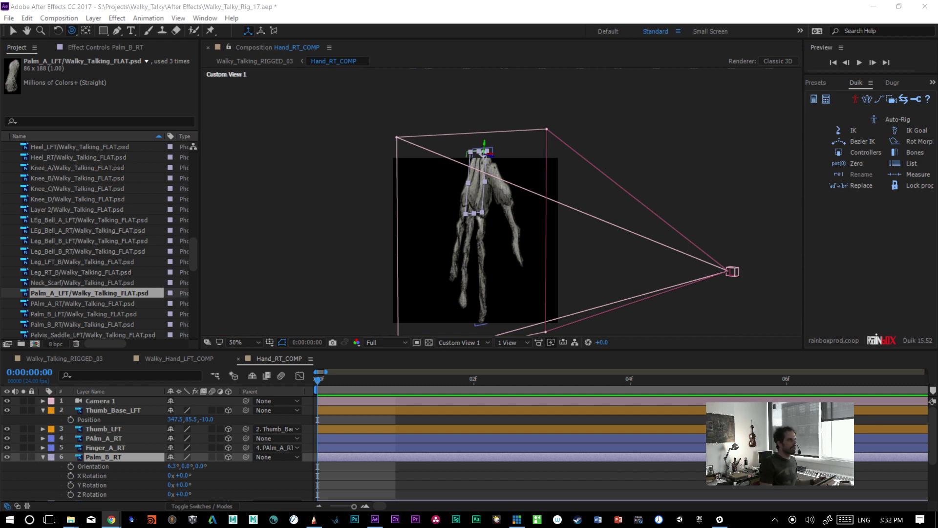
pyautogui.hotkey('alt', 'Tab')
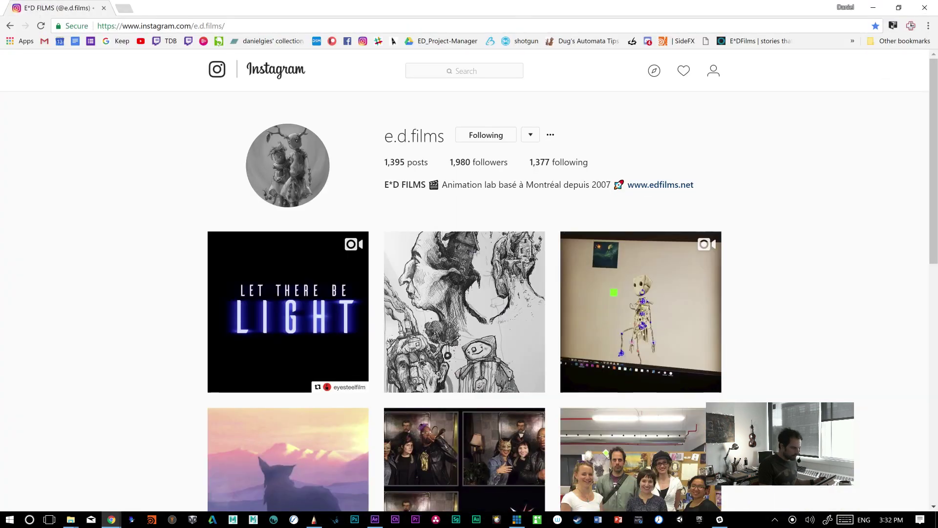
pyautogui.click(195, 25)
pyautogui.moveTo(194, 25); pyautogui.dragTo(244, 20)
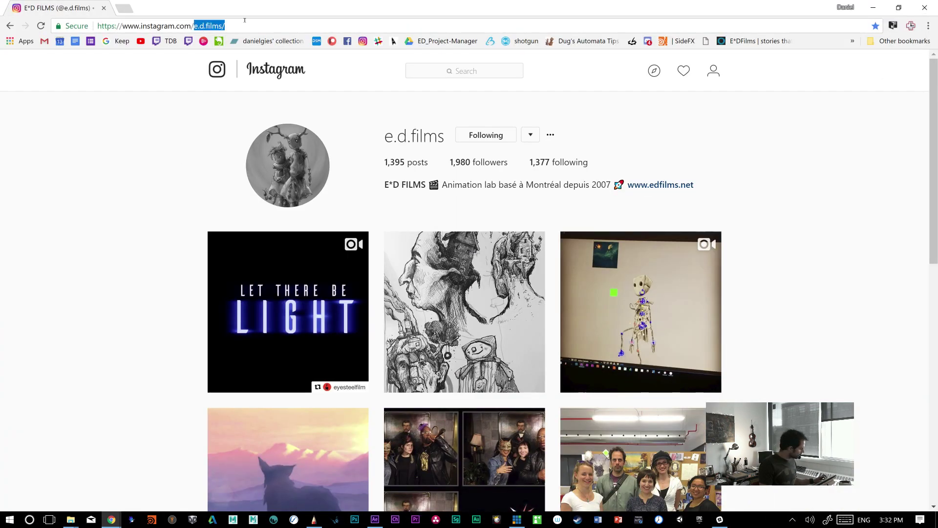
pyautogui.write('/thecountrysideboy/')
pyautogui.press('Return')
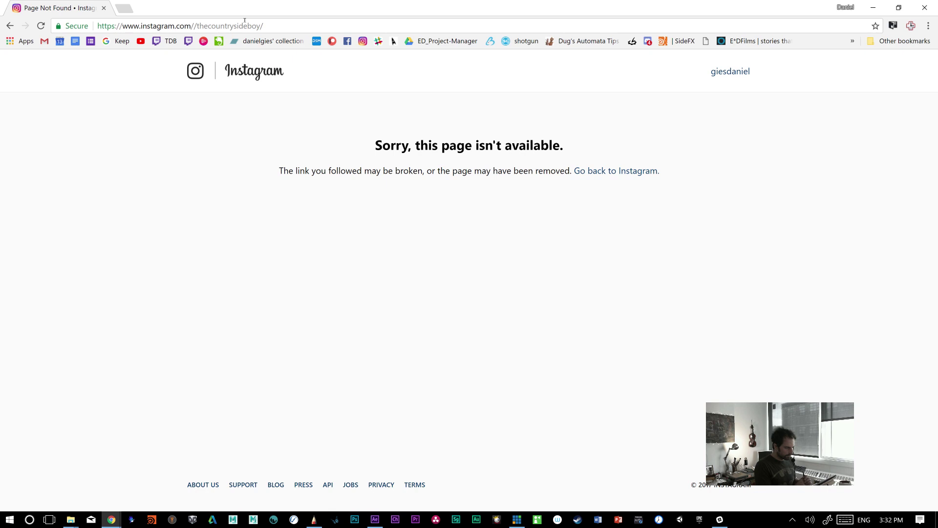
pyautogui.click(208, 27)
pyautogui.click(208, 27)
pyautogui.press('BackSpace')
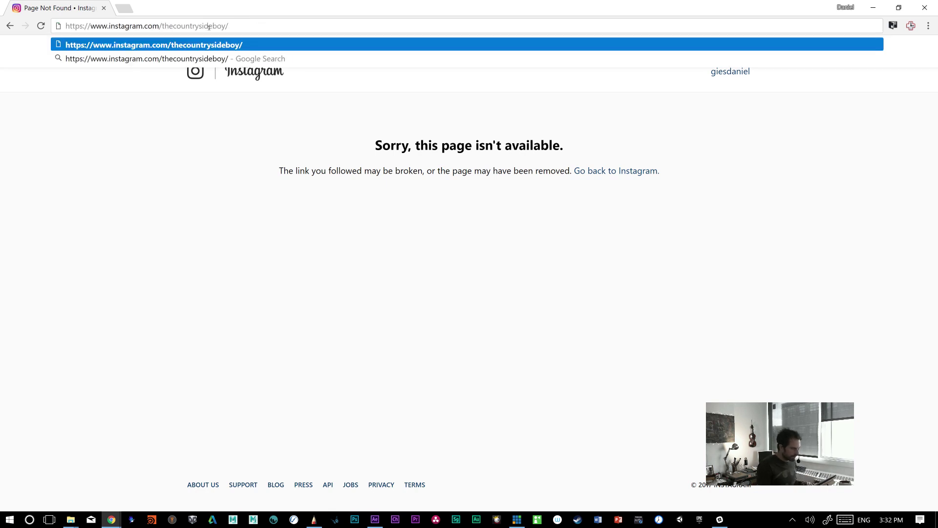
pyautogui.press('Return')
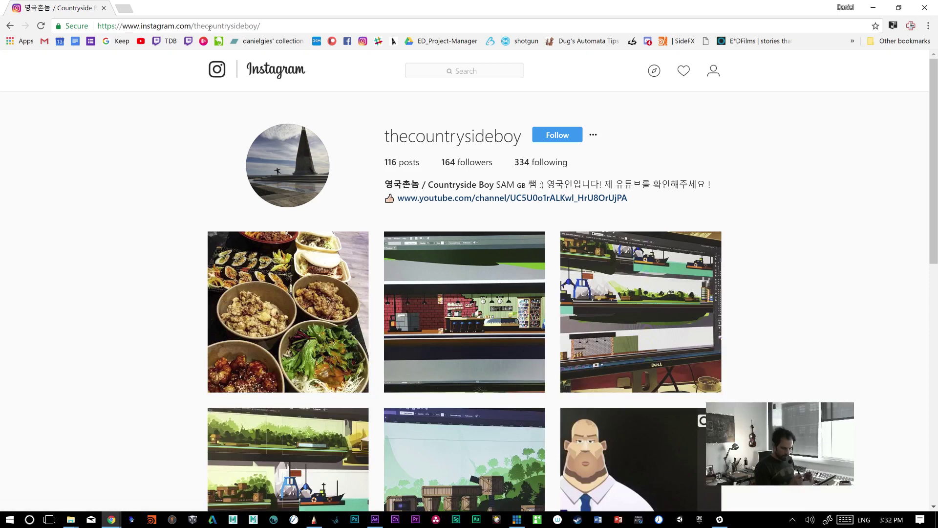
# - Open the profile's video post of the bald character rigged in Character Animator and play it
pyautogui.scroll(-1, 921, 173)
pyautogui.scroll(-3, 921, 173)
pyautogui.click(622, 322)
pyautogui.click(340, 312)
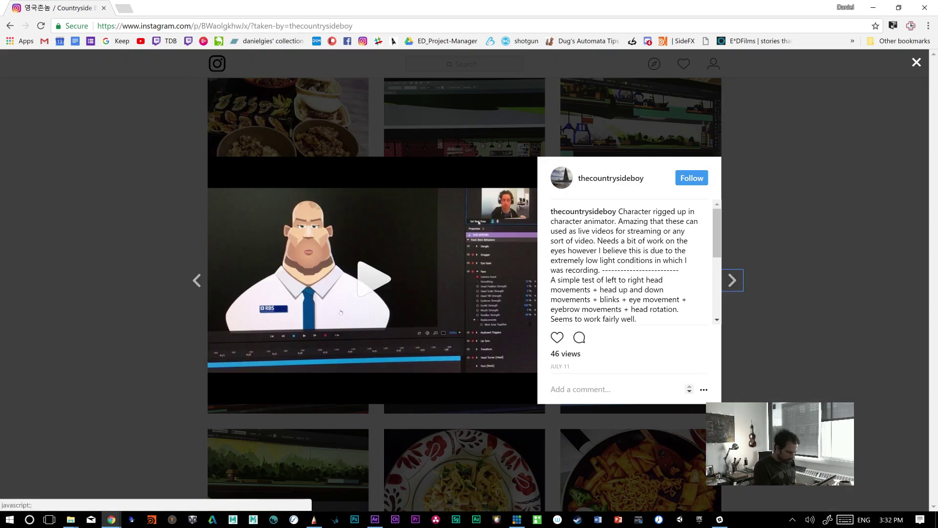
# - Play the bald character's video, close the post, minimize the browser and return to Hand_RT_COMP in After Effects
pyautogui.click(349, 307)
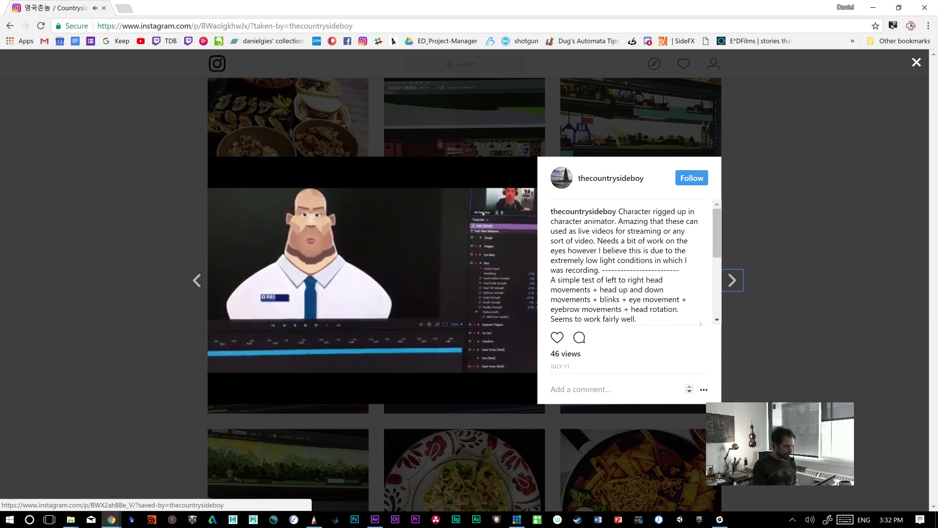
pyautogui.click(756, 140)
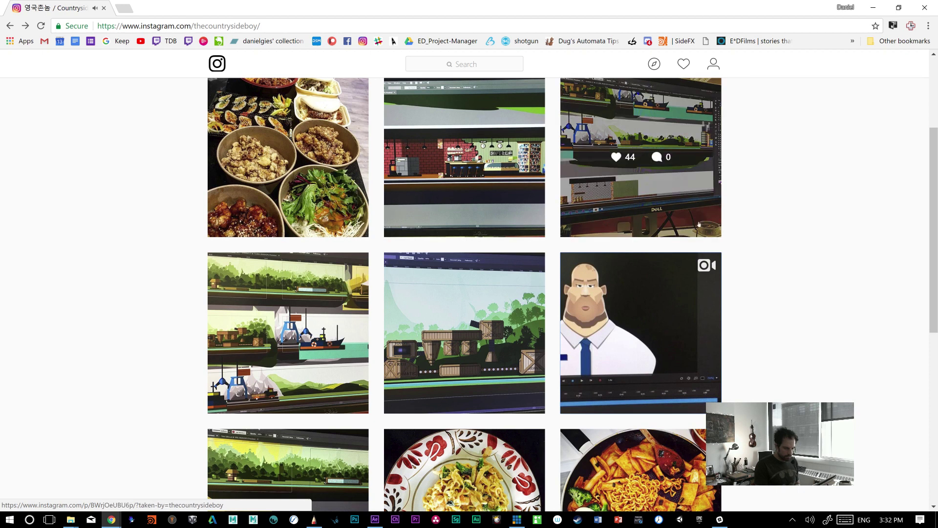
pyautogui.click(873, 8)
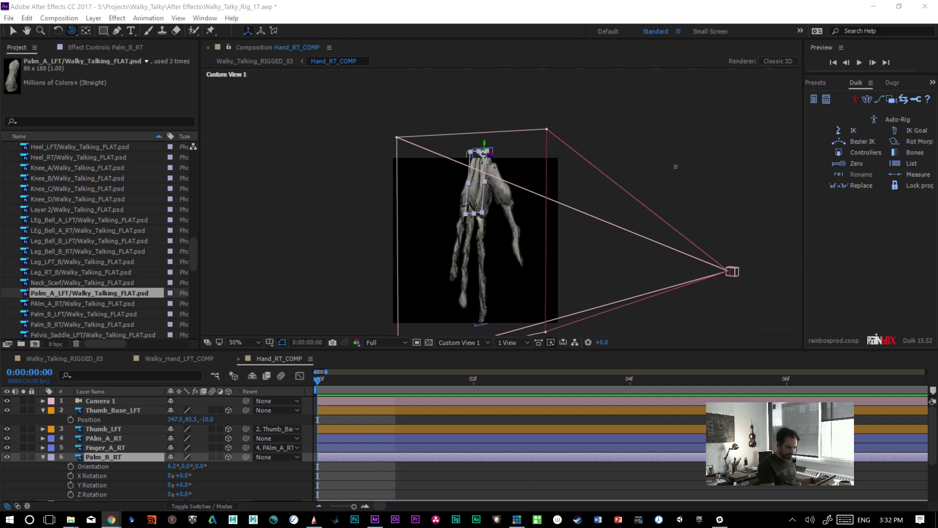
pyautogui.click(678, 163)
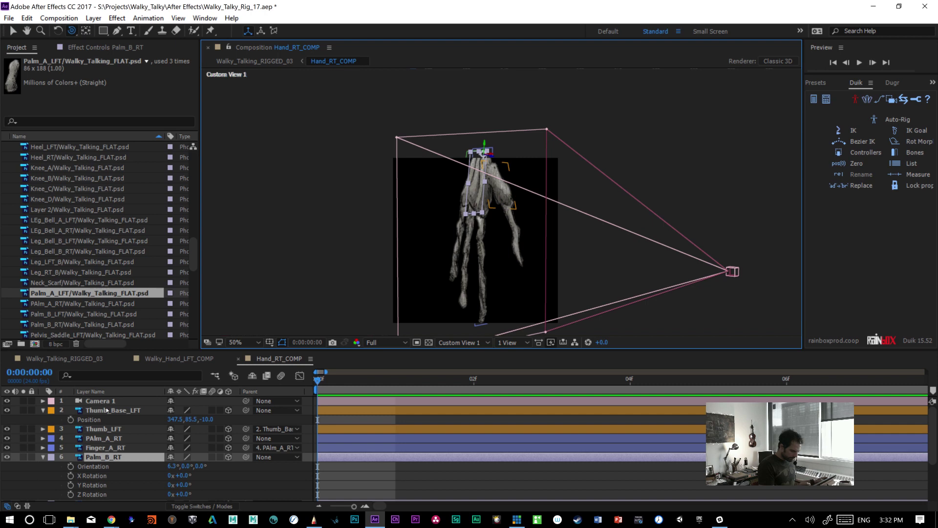
# - Add the red B_Cloth_B_2 solid from the Solids folder to Hand_RT_COMP as the uppermost layer
pyautogui.click(105, 410)
pyautogui.click(92, 18)
pyautogui.click(91, 17)
pyautogui.click(26, 47)
pyautogui.moveTo(195, 266); pyautogui.dragTo(171, 164)
pyautogui.click(6, 220)
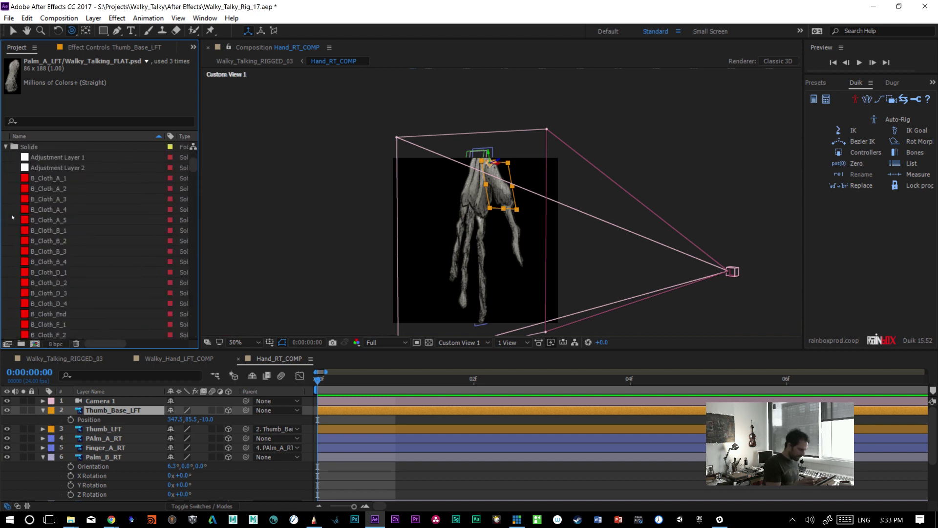
pyautogui.moveTo(35, 240); pyautogui.dragTo(453, 209)
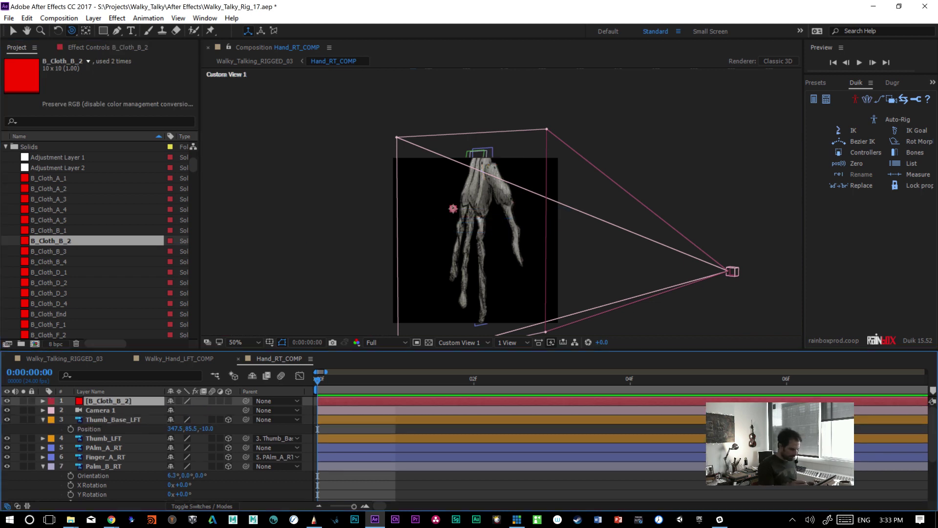
# - Make the B_Cloth_B_2 layer 3D and set its X and Y position to 300, 300
pyautogui.click(228, 401)
pyautogui.press('p')
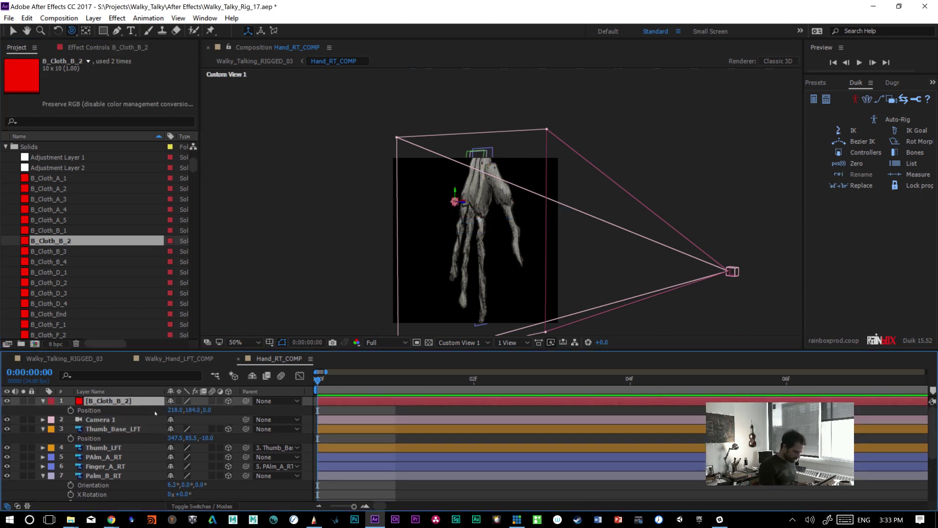
pyautogui.hotkey('ctrl', 'k')
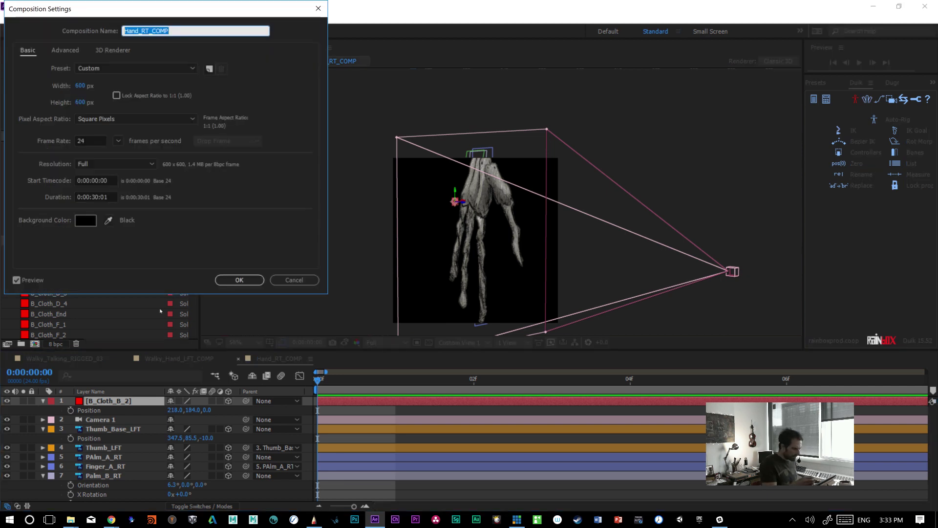
pyautogui.click(294, 279)
pyautogui.click(176, 410)
pyautogui.write('30')
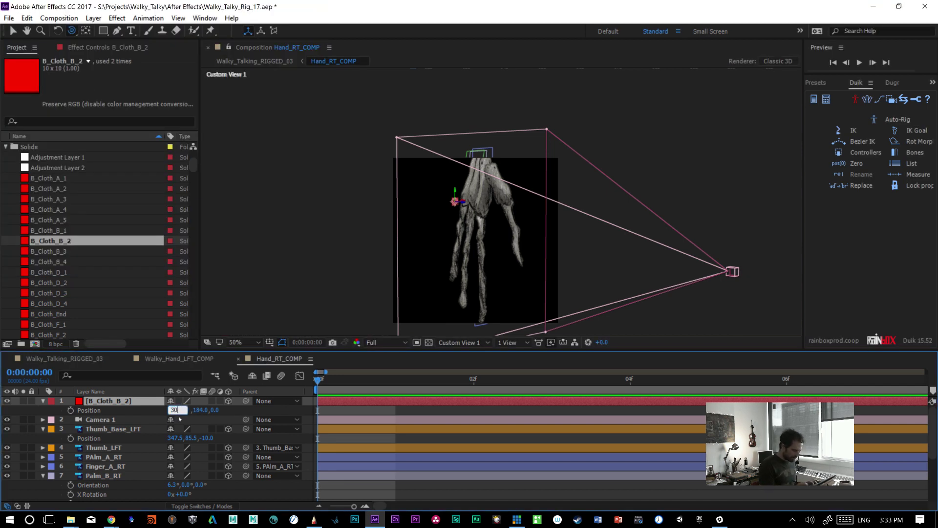
pyautogui.write('0')
pyautogui.press('Tab')
pyautogui.write('300')
pyautogui.press('Return')
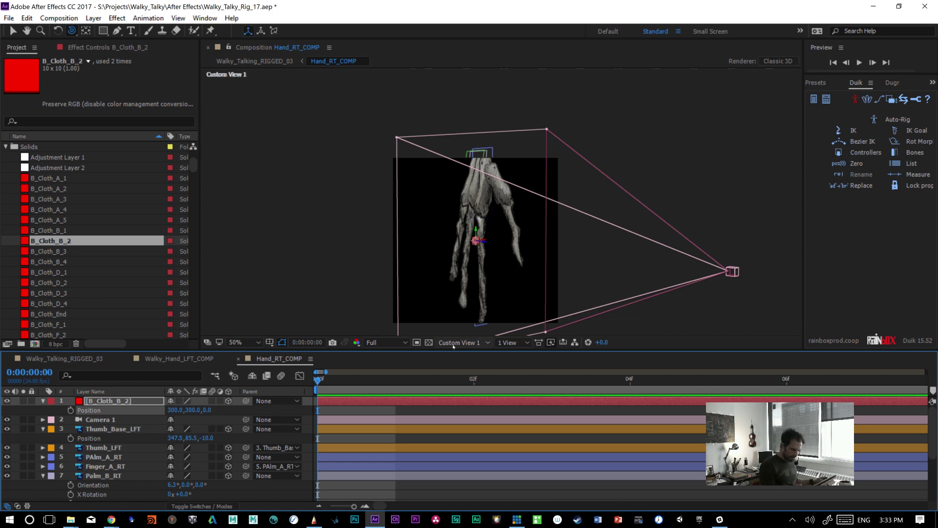
# - View the hand through Camera 1 and move the red solid to the wrist at position 337, 60
pyautogui.click(462, 342)
pyautogui.click(505, 367)
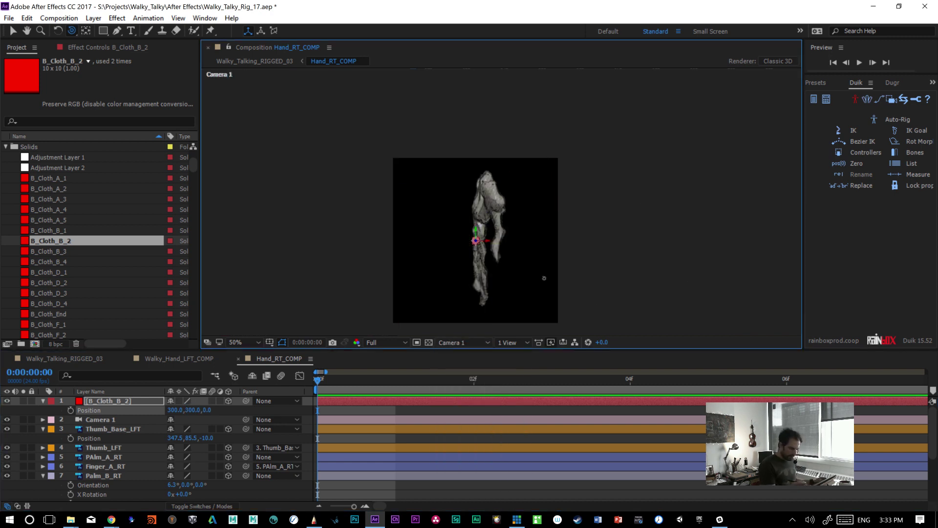
pyautogui.moveTo(190, 410)
pyautogui.mouseDown()
pyautogui.moveTo(159, 413)
pyautogui.moveTo(189, 410)
pyautogui.mouseUp()
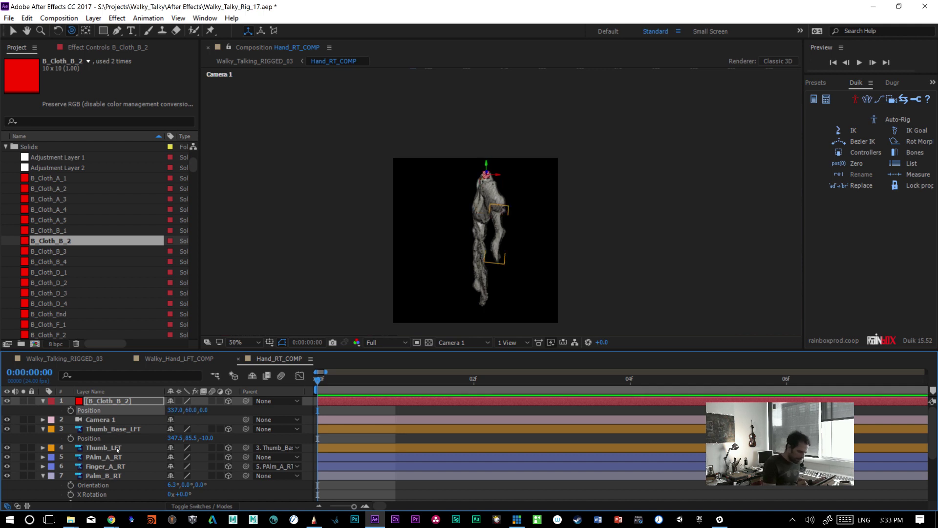
# - Parent Thumb_Base_LFT, PAlm_A_RT, Palm_B_RT and Palm_C_RT to the B_Cloth_B_2 layer
pyautogui.click(125, 429)
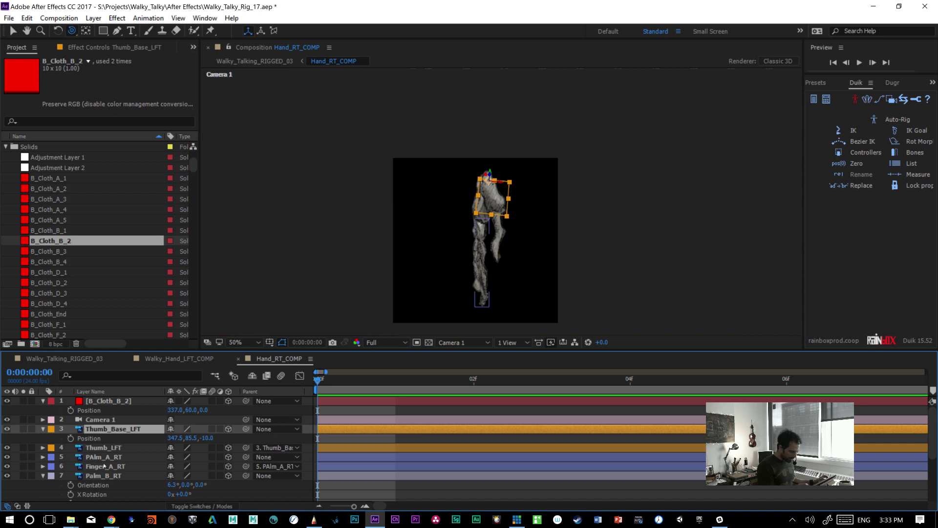
pyautogui.scroll(-2, 929, 454)
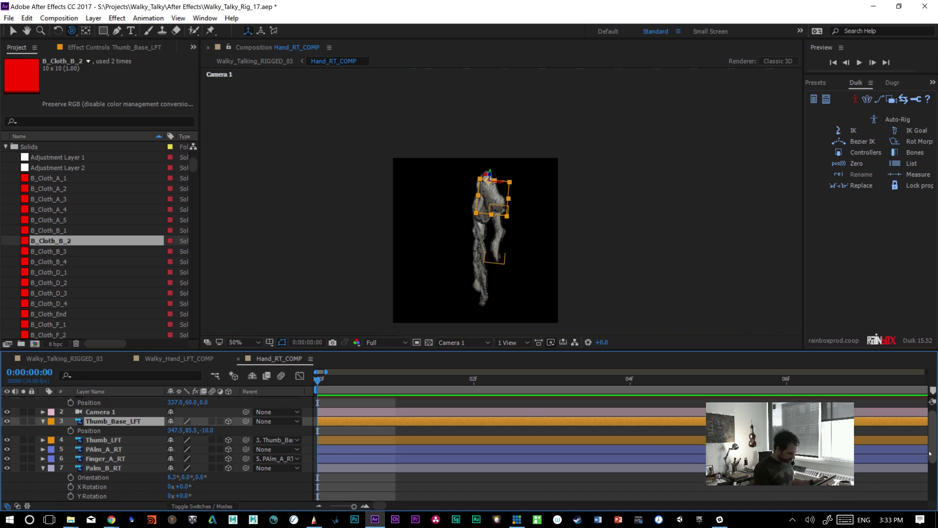
pyautogui.keyDown('ctrl'); pyautogui.click(104, 443); pyautogui.keyUp('ctrl')
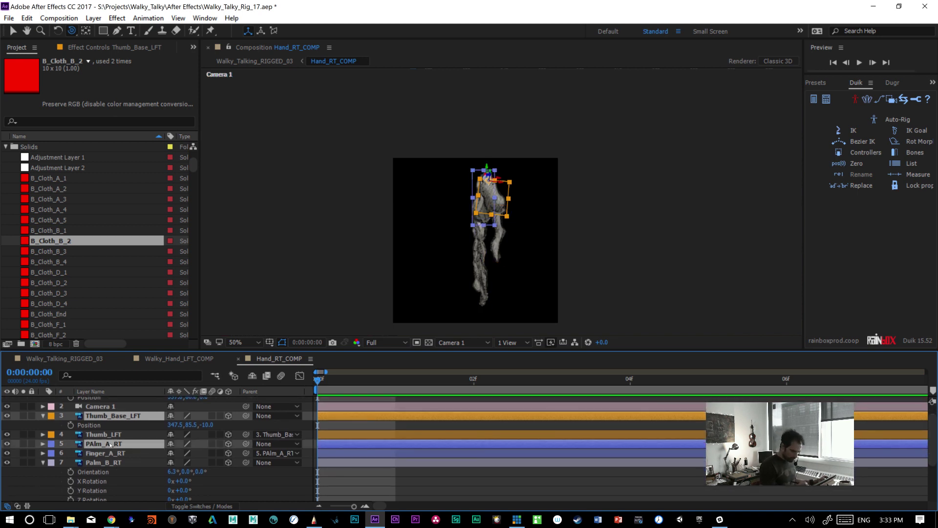
pyautogui.scroll(-3, 931, 457)
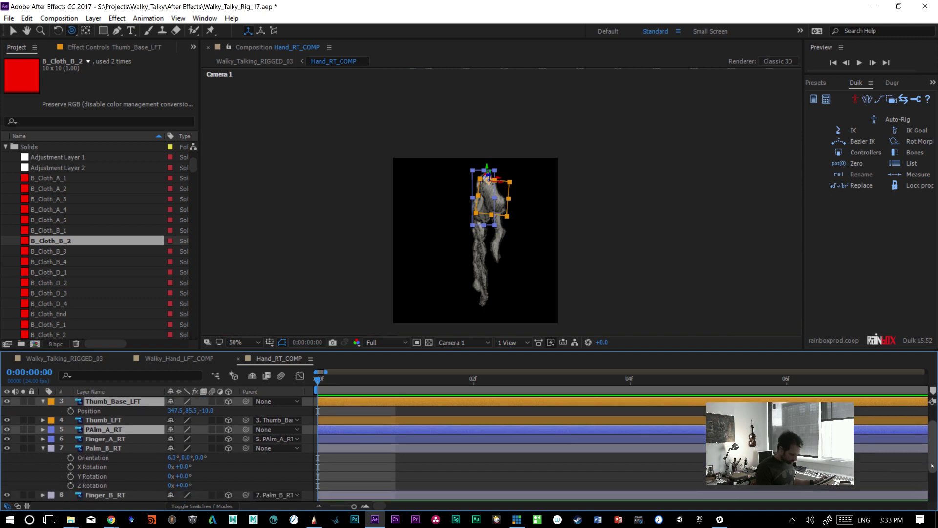
pyautogui.keyDown('ctrl'); pyautogui.click(95, 431); pyautogui.keyUp('ctrl')
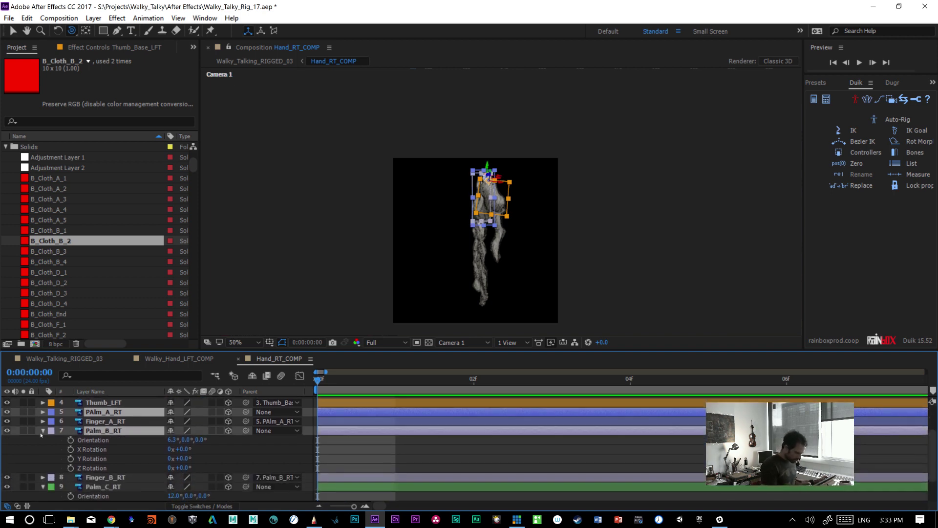
pyautogui.click(43, 430)
pyautogui.click(43, 449)
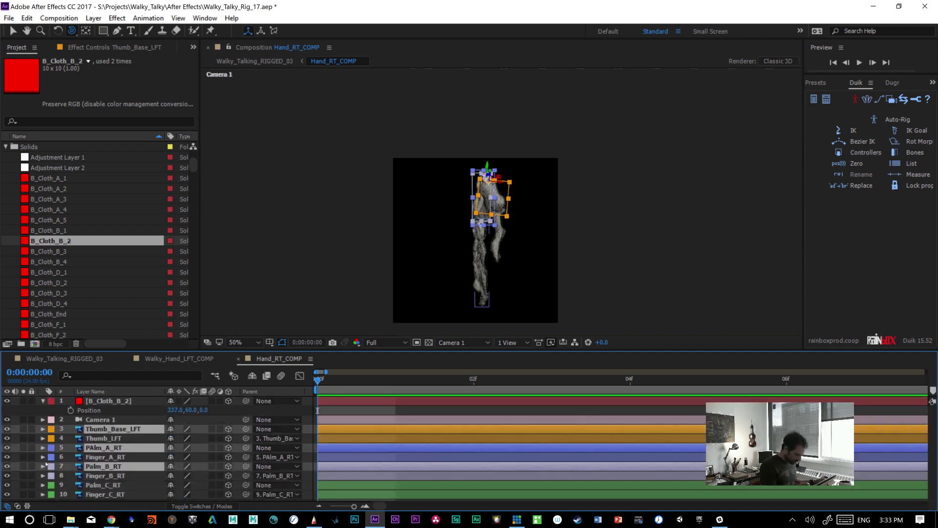
pyautogui.keyDown('ctrl'); pyautogui.click(113, 487); pyautogui.keyUp('ctrl')
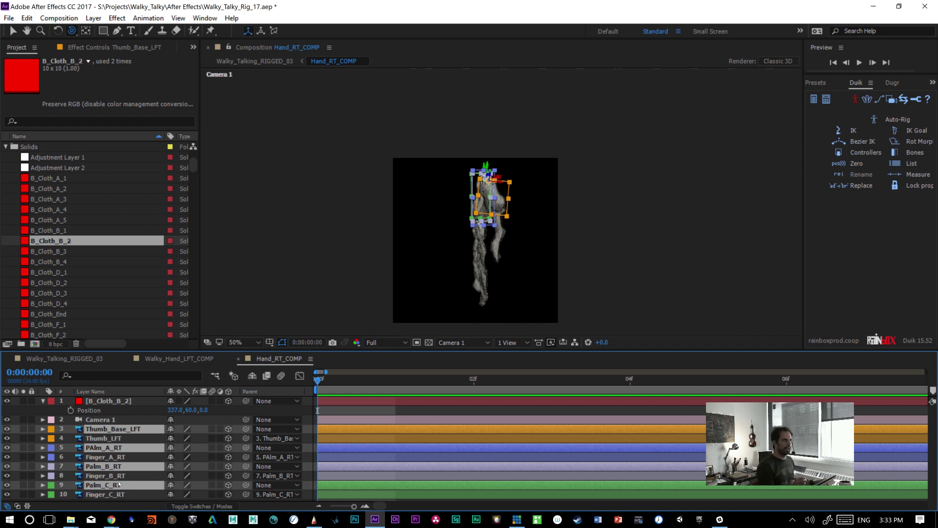
pyautogui.hotkey('ctrl', 'alt', 'p')
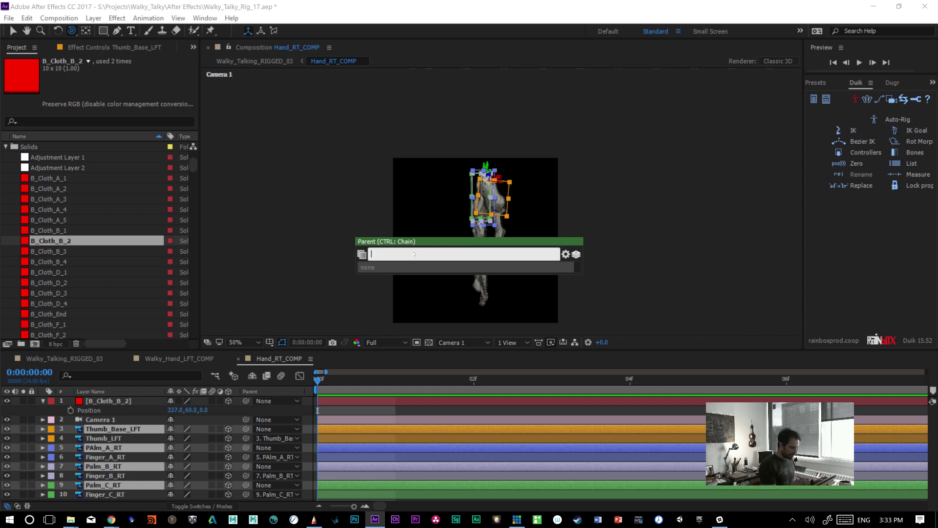
pyautogui.write('b')
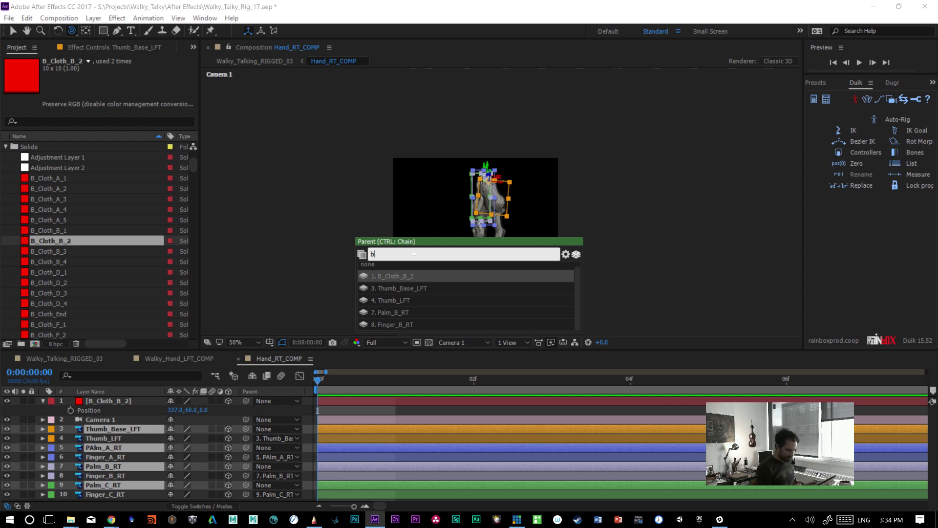
pyautogui.press('Return')
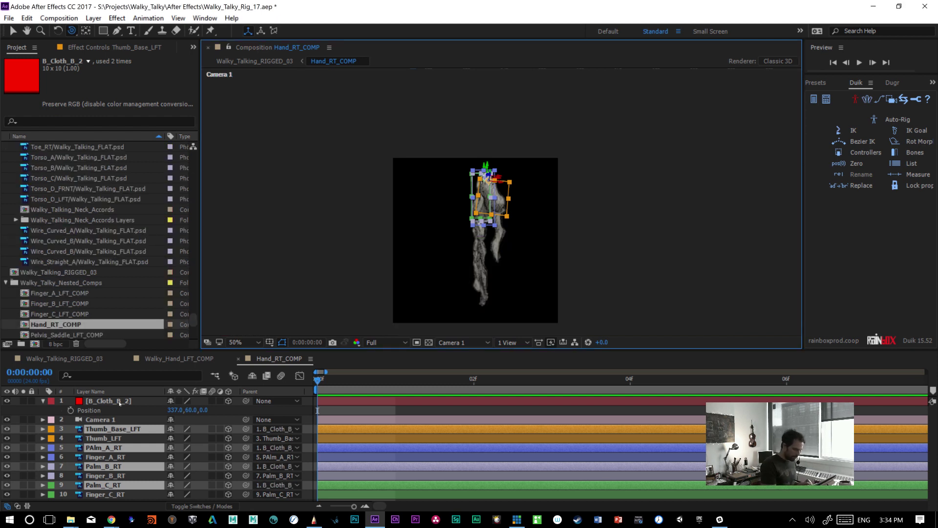
# - Rename the red solid layer as B_Wrist_RT
pyautogui.click(117, 403)
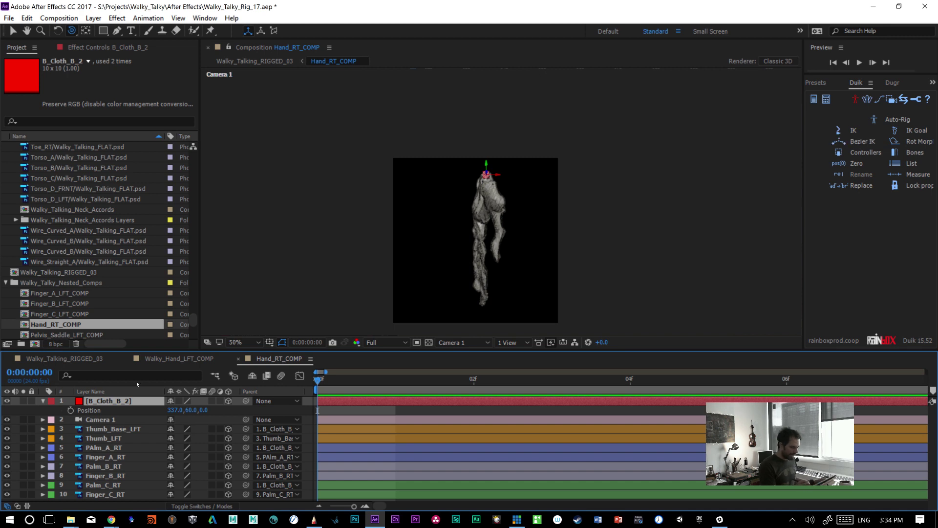
pyautogui.press('Return')
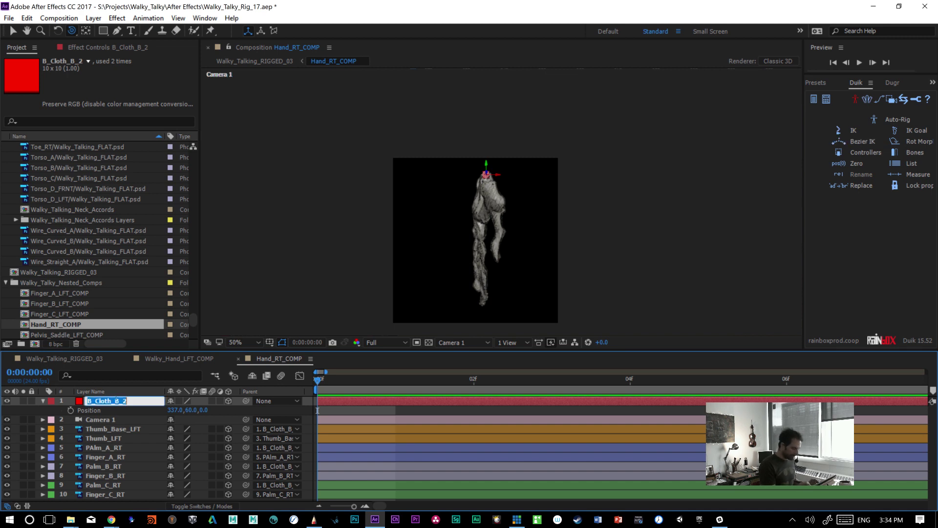
pyautogui.write('B_Wrist_RT')
pyautogui.press('Return')
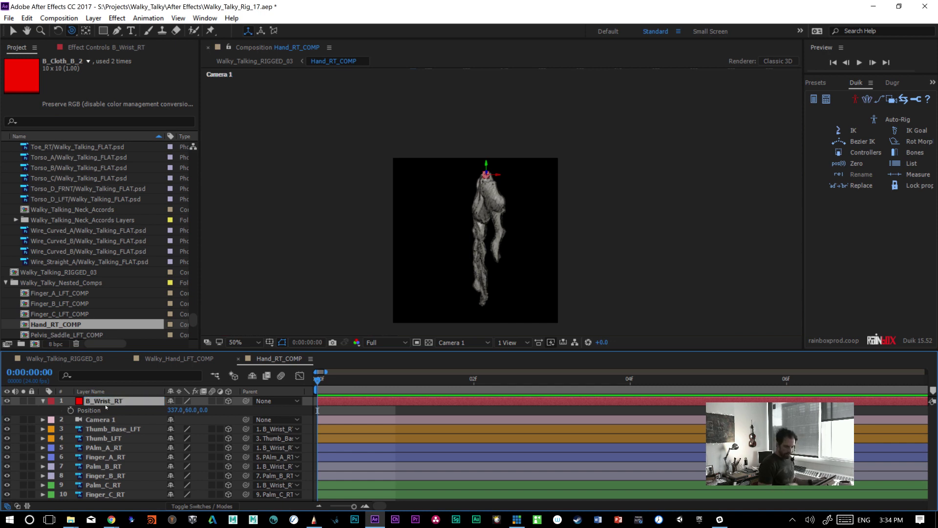
# - Check the wrist controller's name in Walky_Hand_LFT_COMP and rename the red solid in Hand_RT_COMP as Wrist_Driver
pyautogui.click(183, 360)
pyautogui.click(126, 430)
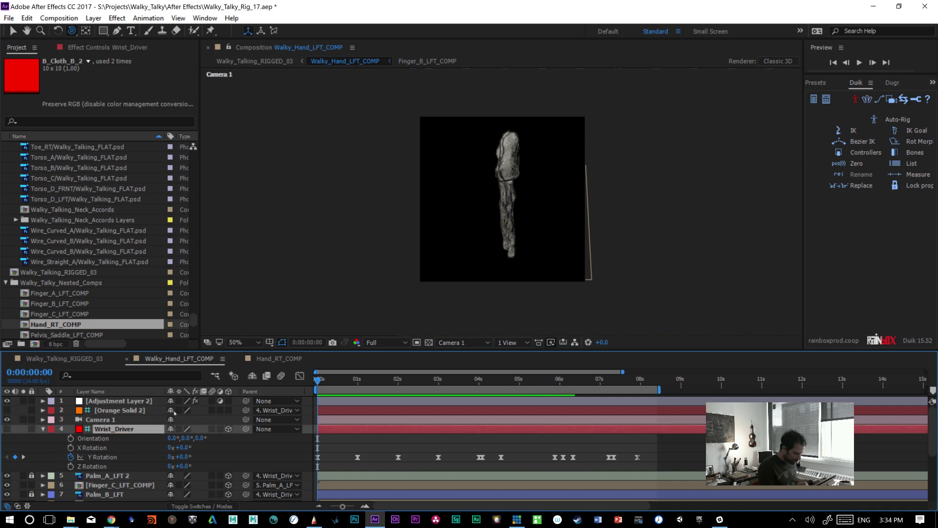
pyautogui.click(284, 361)
pyautogui.press('Return')
pyautogui.write('Wrist')
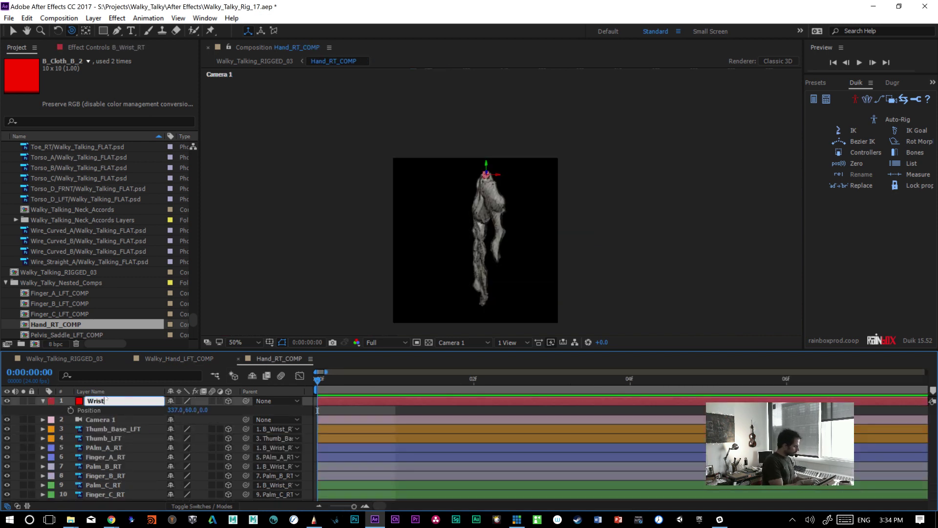
pyautogui.write('_Driver')
pyautogui.press('Return')
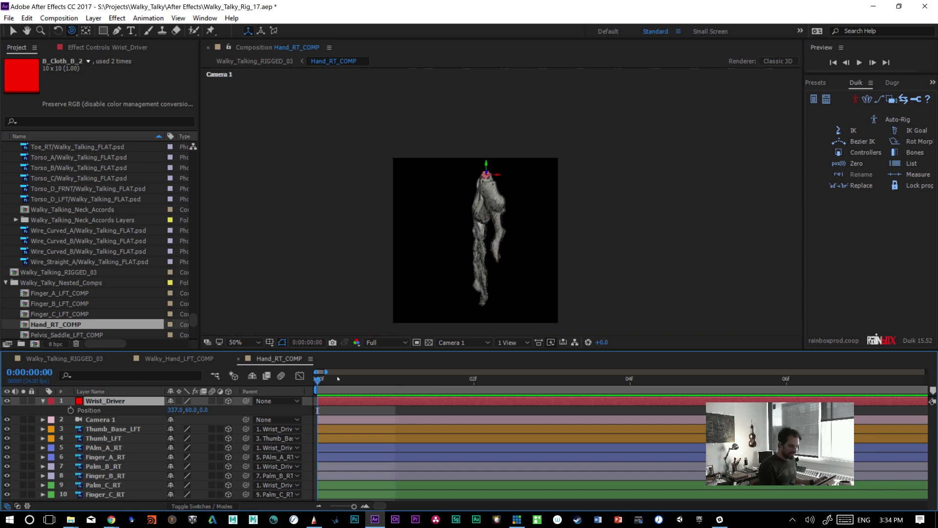
# - Move the Wrist_Driver layer directly below Camera 1 in the layer stack
pyautogui.press('-')
pyautogui.press('-')
pyautogui.press('-')
pyautogui.press('-')
pyautogui.press('-')
pyautogui.press('-')
pyautogui.press('-')
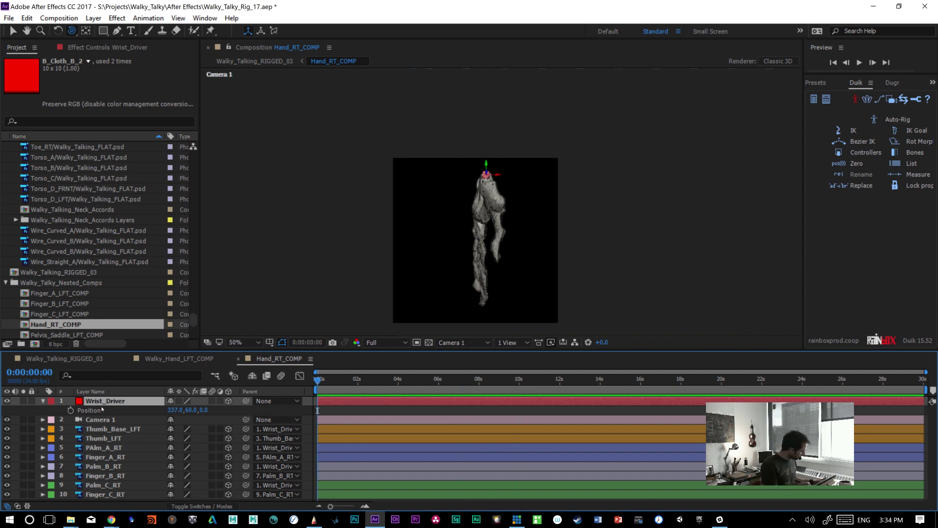
pyautogui.press('r')
pyautogui.press('r')
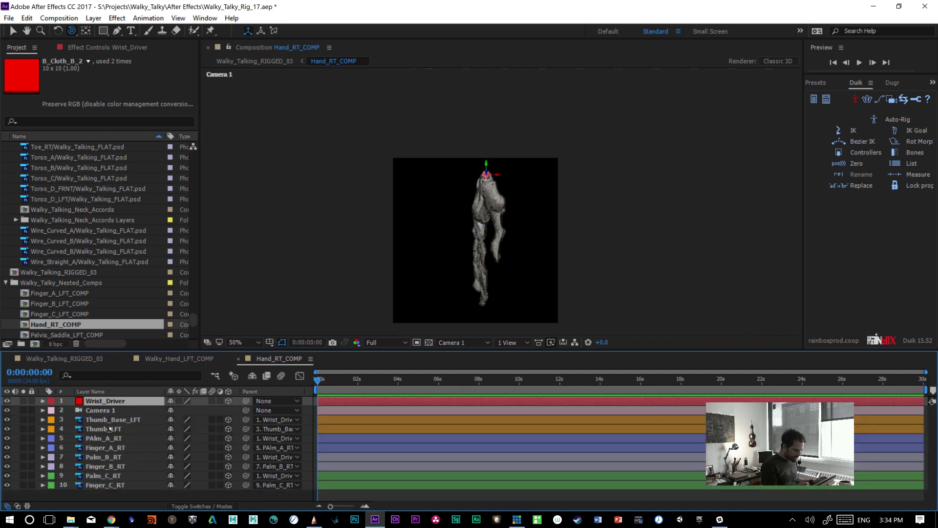
pyautogui.moveTo(101, 404); pyautogui.dragTo(103, 419)
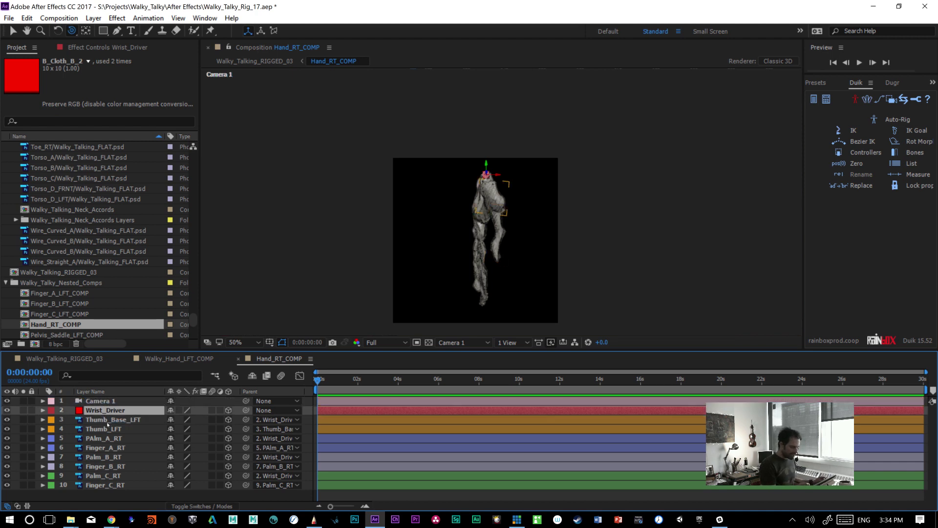
# - Show the rotation properties of Thumb_Base_LFT, test a Y Rotation of 44° and undo it
pyautogui.click(113, 419)
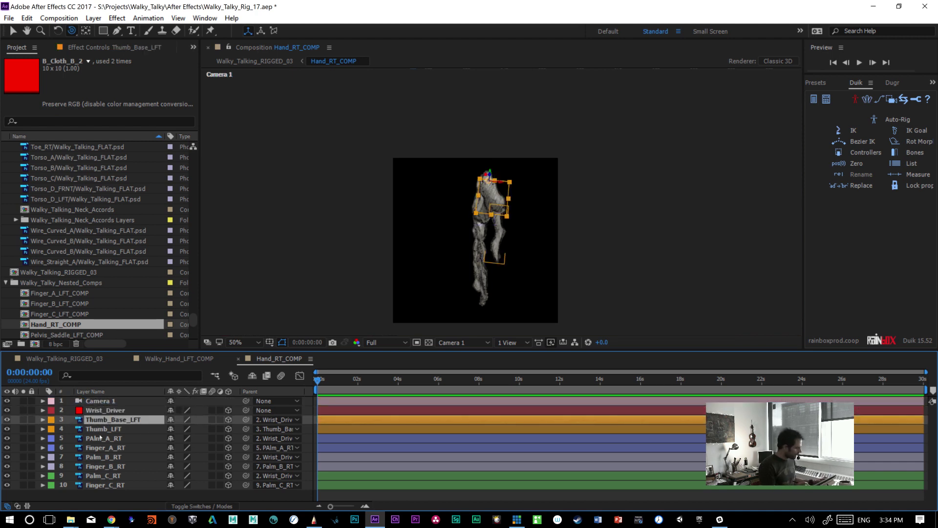
pyautogui.press('r')
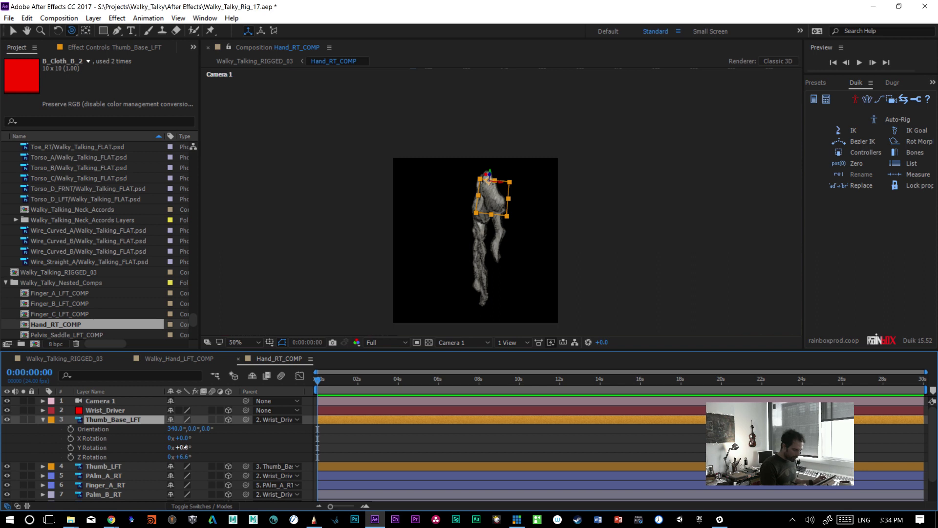
pyautogui.moveTo(185, 447); pyautogui.dragTo(206, 444)
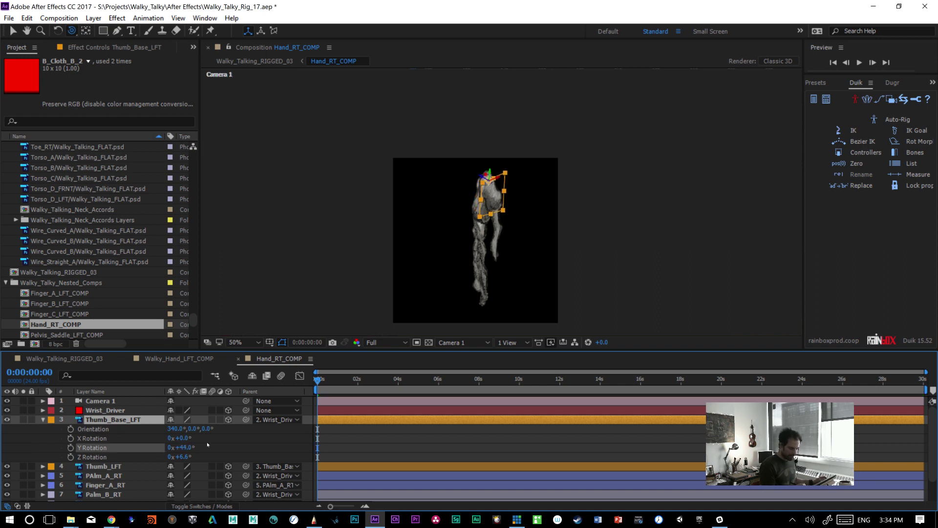
pyautogui.hotkey('ctrl', 'z')
# - Add the expression value-parent.rotation; to the Y Rotation of Thumb_Base_LFT
pyautogui.keyDown('alt'); pyautogui.click(70, 447); pyautogui.keyUp('alt')
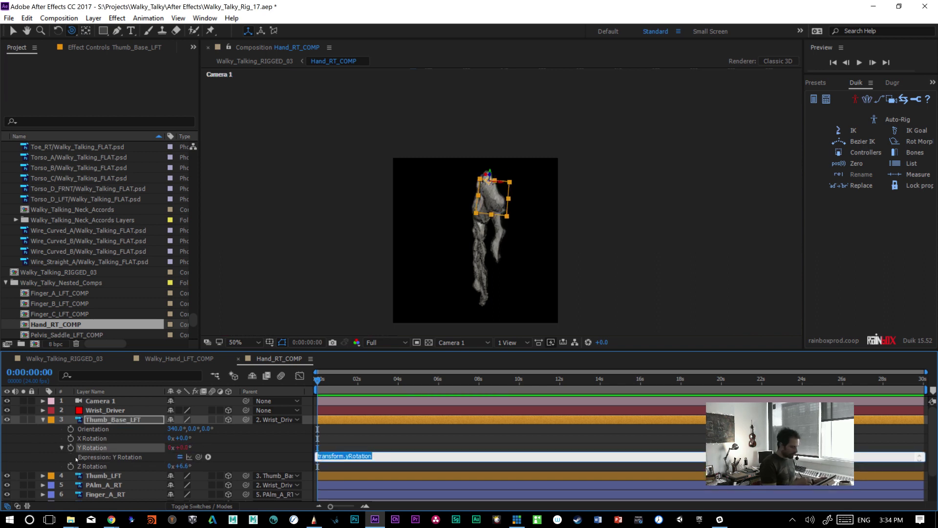
pyautogui.write('parent')
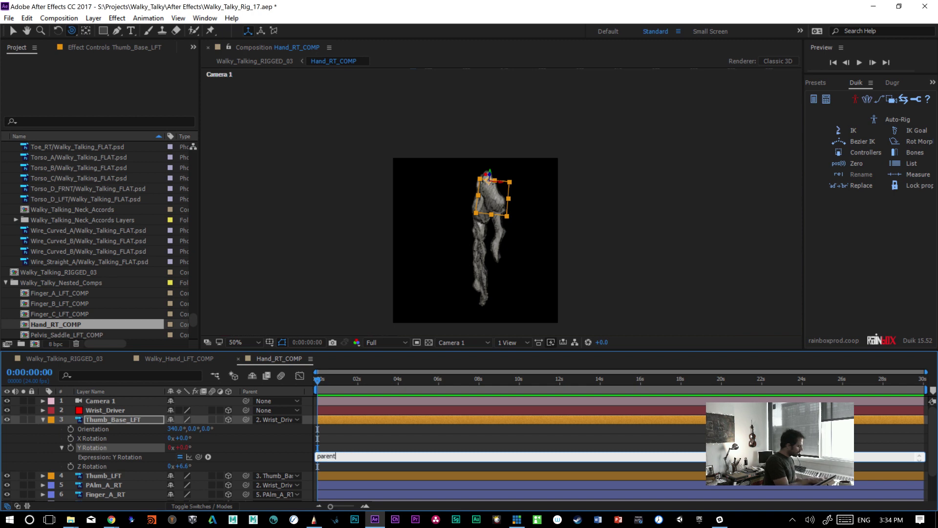
pyautogui.write('.rotat')
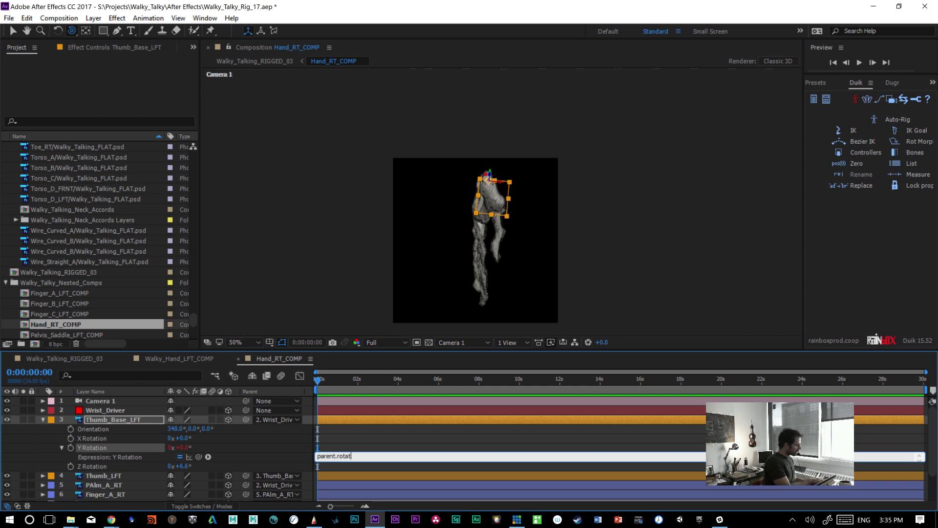
pyautogui.write('ion')
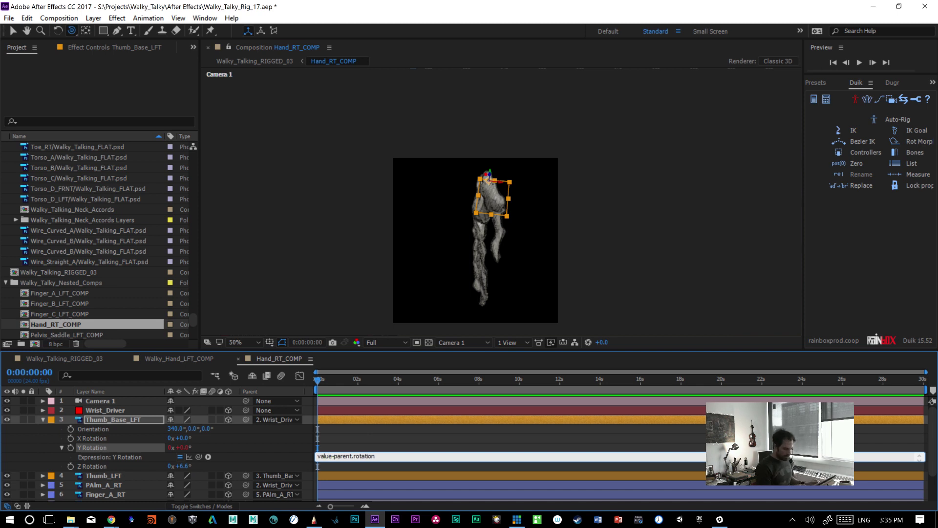
pyautogui.write('value-;')
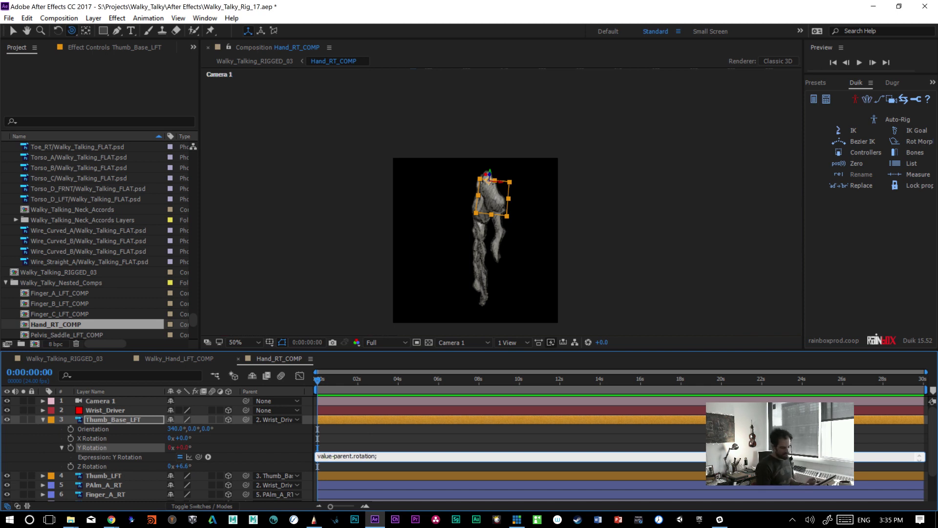
pyautogui.click(77, 458)
# - Show Wrist_Driver's rotation properties and change Thumb_Base_LFT's Y Rotation expression to value-parent.rotation[1];
pyautogui.click(153, 412)
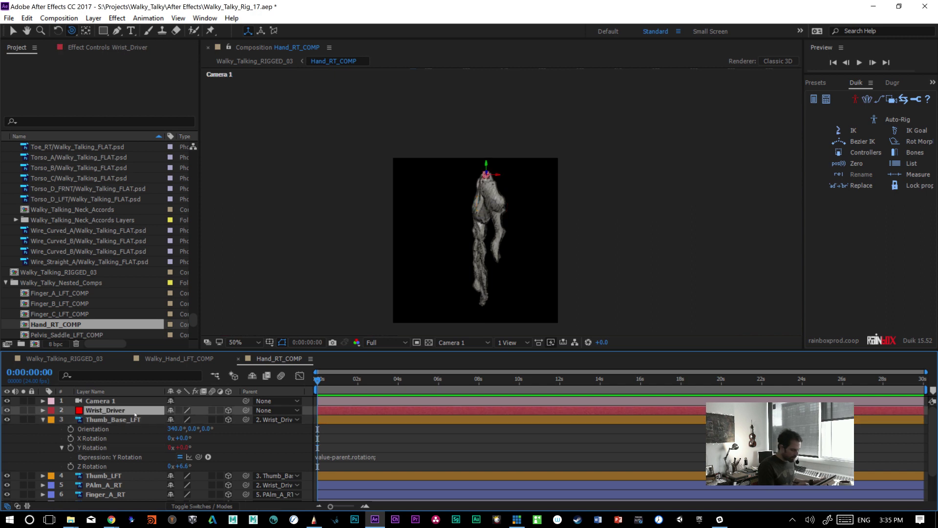
pyautogui.press('r')
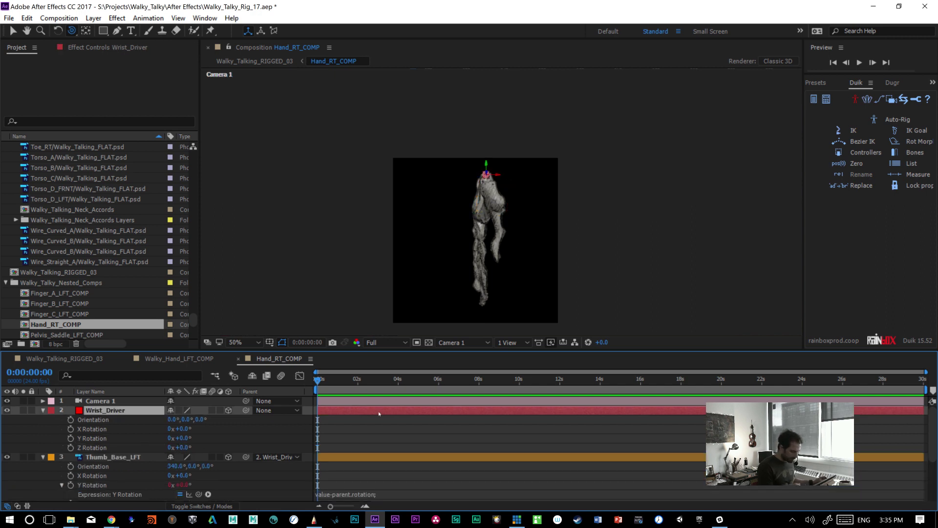
pyautogui.click(342, 494)
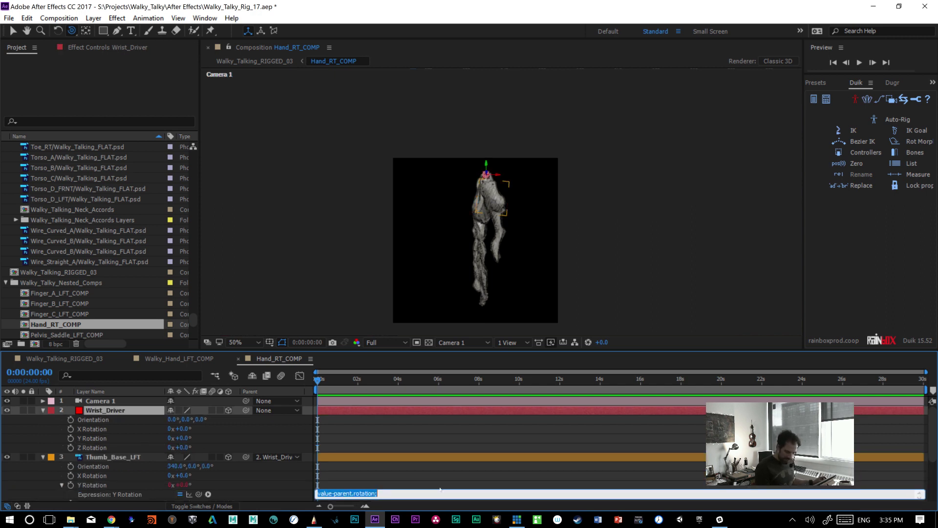
pyautogui.moveTo(932, 442); pyautogui.dragTo(932, 462)
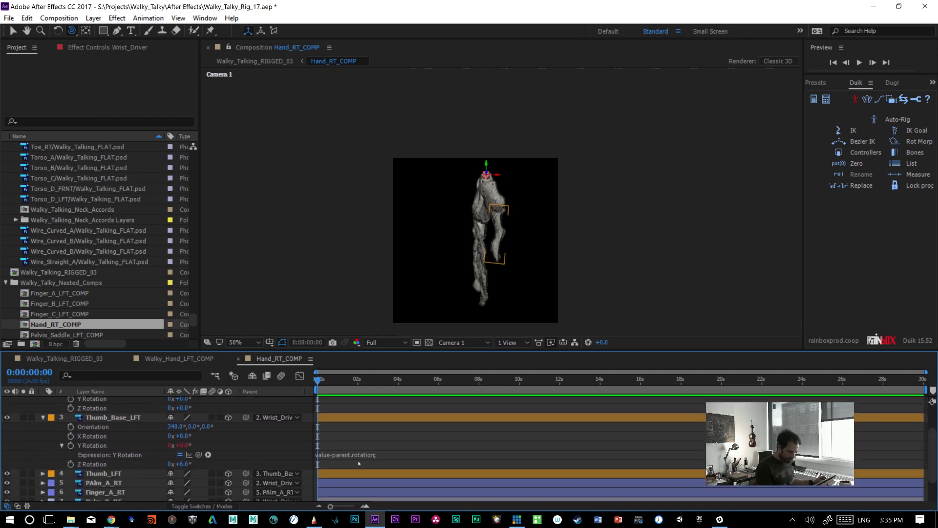
pyautogui.click(374, 455)
pyautogui.click(375, 453)
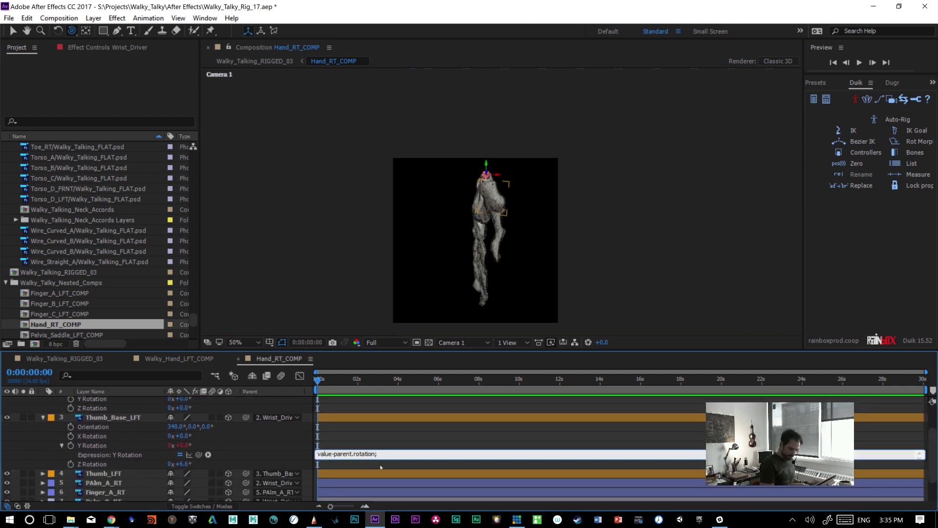
pyautogui.write('[1]')
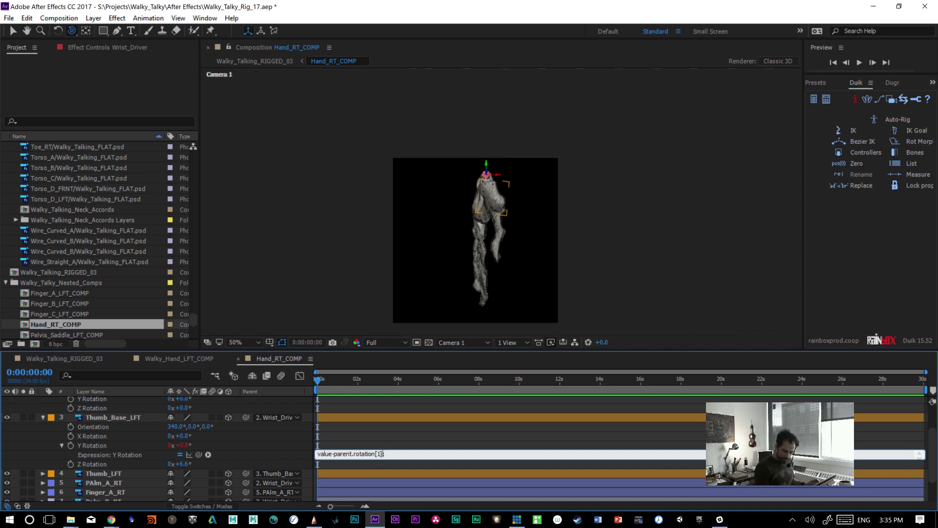
pyautogui.moveTo(932, 462)
pyautogui.mouseDown()
pyautogui.moveTo(932, 440)
pyautogui.moveTo(933, 455)
pyautogui.mouseUp()
# - Replace parent.rotation[1]; with a link to Wrist_Driver's Y Rotation, editing Thumb_Base_LFT's expression to value-parent.transform.yRotation
pyautogui.click(368, 469)
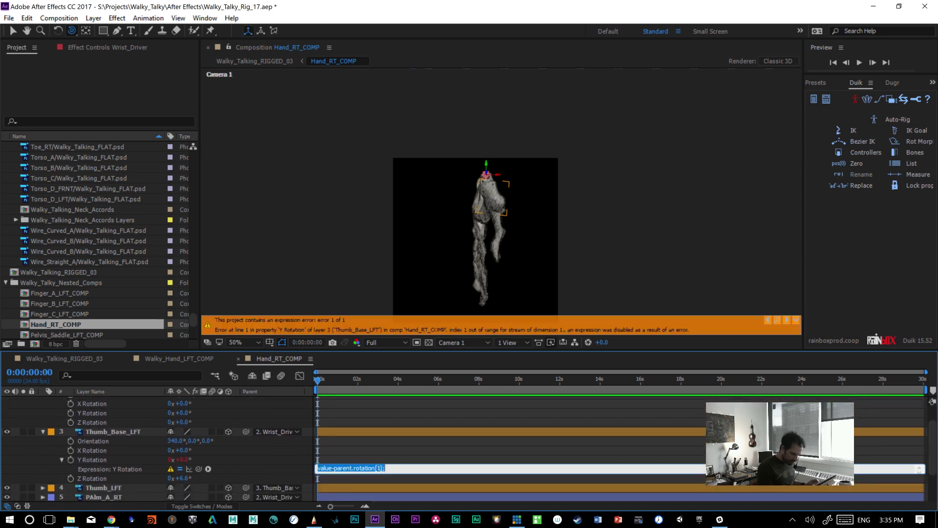
pyautogui.click(353, 468)
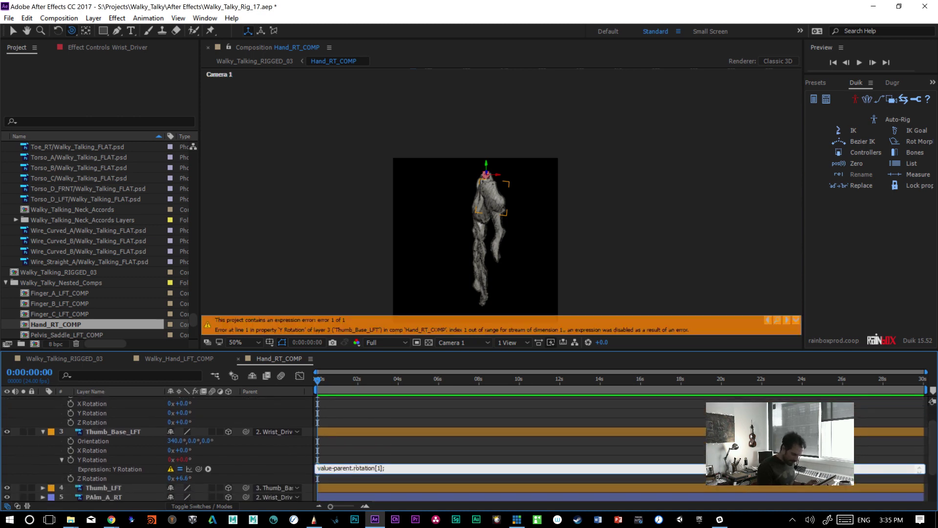
pyautogui.moveTo(399, 468); pyautogui.dragTo(333, 469)
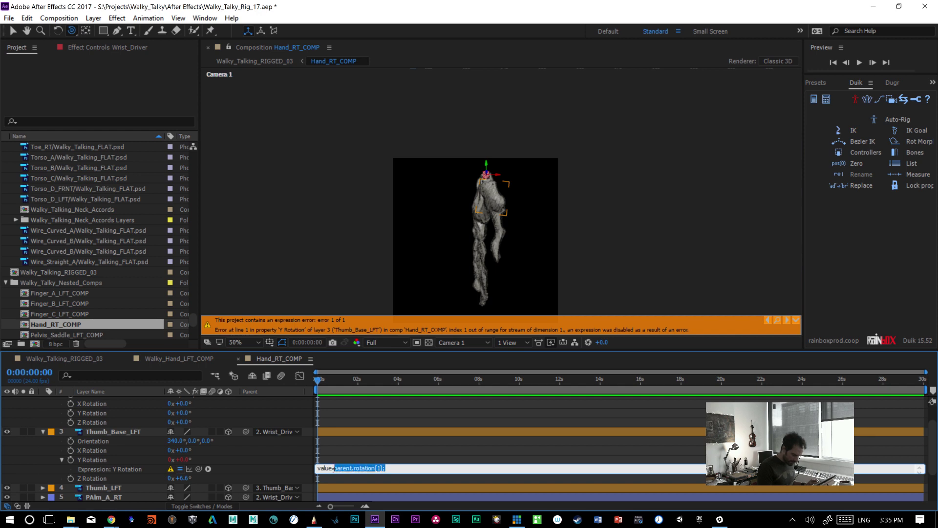
pyautogui.moveTo(197, 469); pyautogui.dragTo(104, 437)
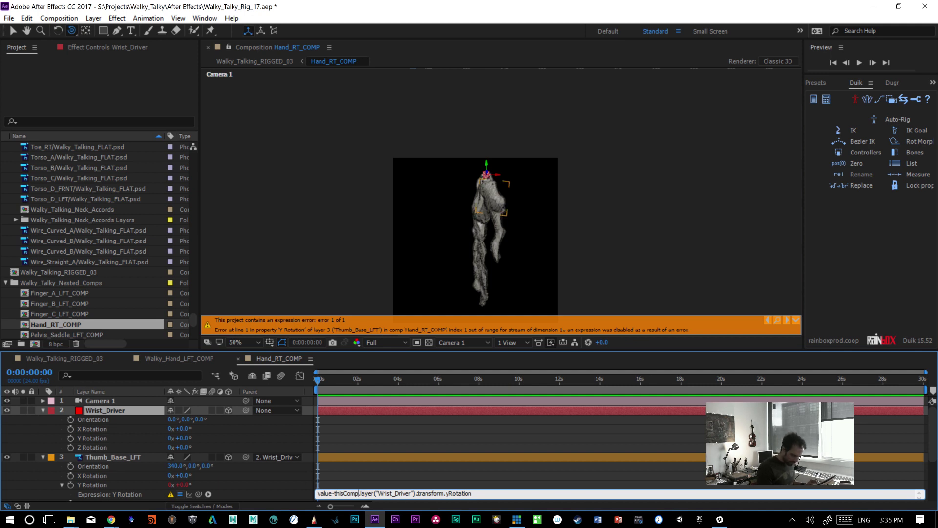
pyautogui.moveTo(418, 493); pyautogui.dragTo(336, 493)
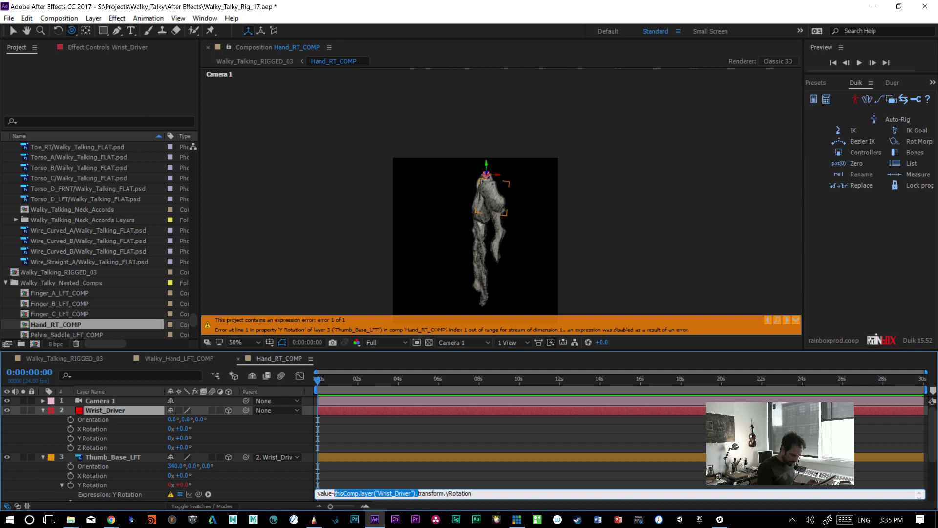
pyautogui.write('parent.')
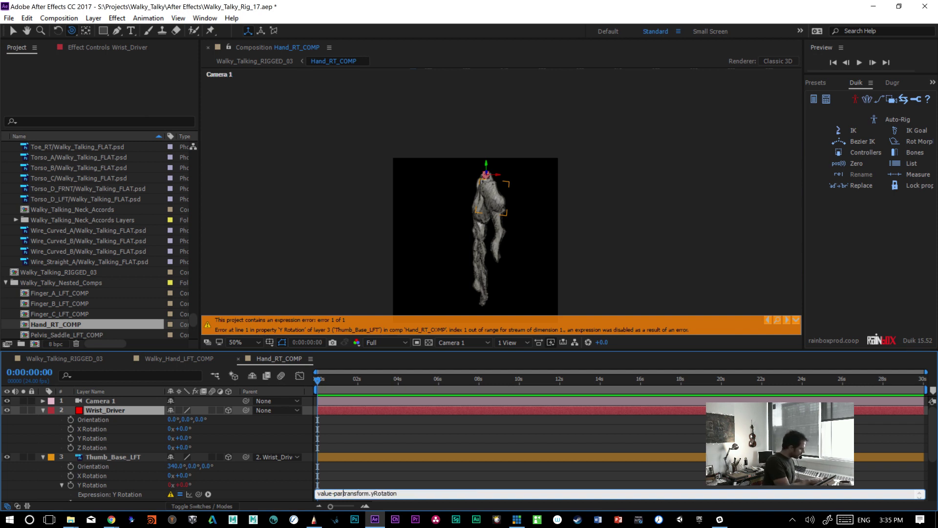
pyautogui.click(332, 488)
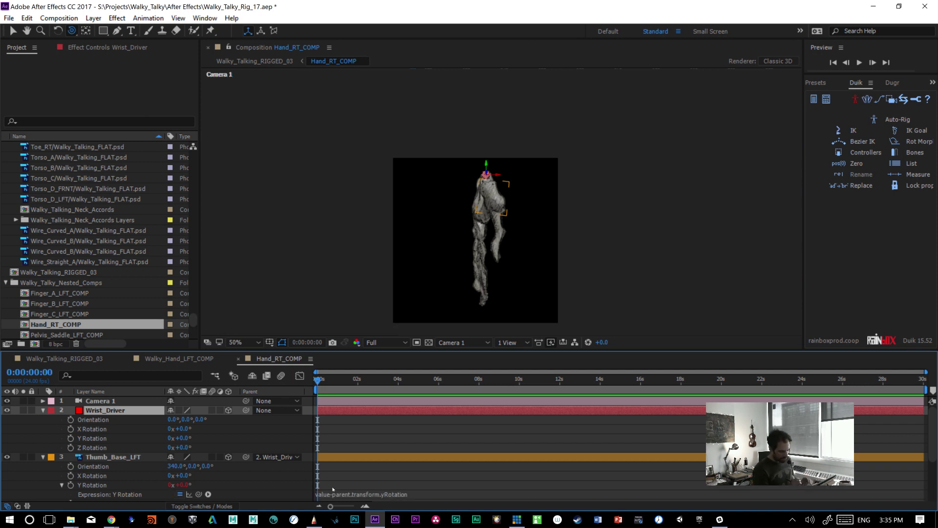
# - Examine the rotation expressions of Palm_A_LFT 2 in Walky_Hand_LFT_COMP and view the Walky_Talking_RIGGED_03 composition
pyautogui.click(202, 361)
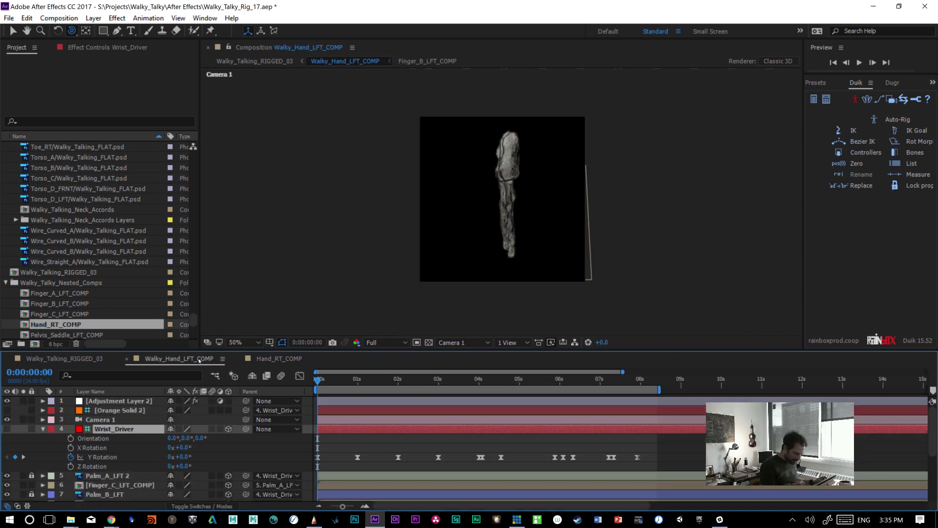
pyautogui.click(112, 476)
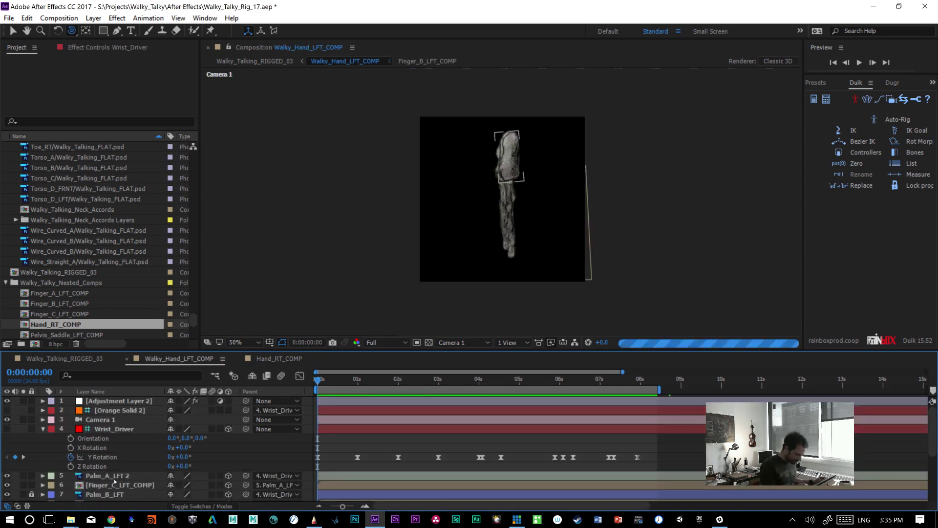
pyautogui.press('r')
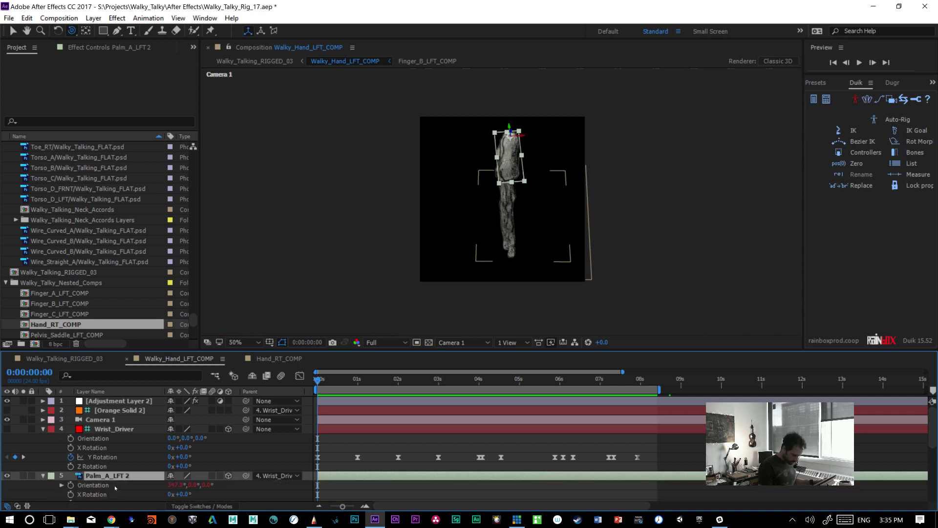
pyautogui.scroll(-3, 931, 444)
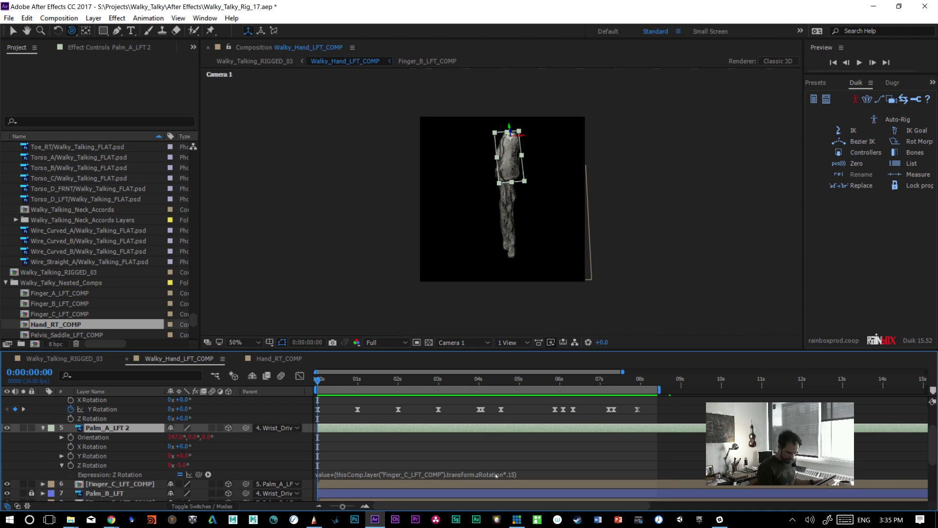
pyautogui.click(92, 360)
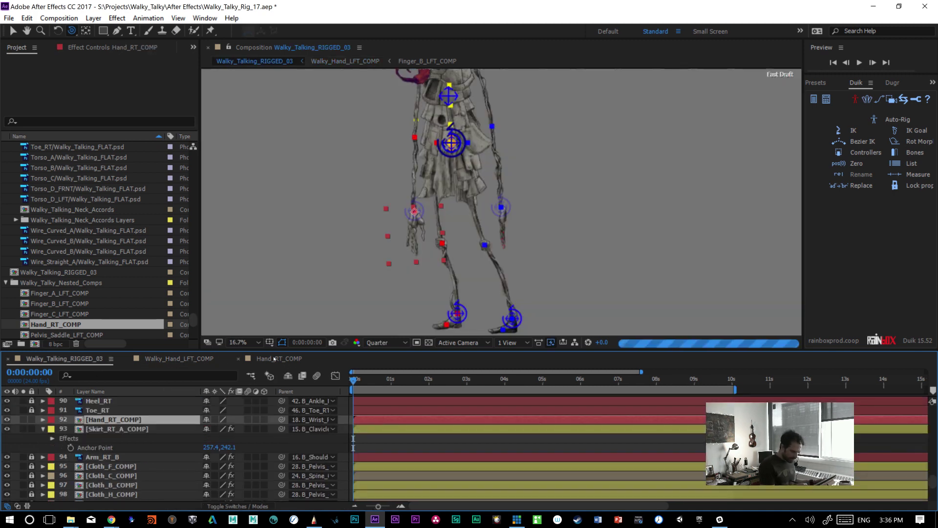
# - In Hand_RT_COMP, move the current time to 0:00:00:03 and set Wrist_Driver's Y Rotation to 51°
pyautogui.click(275, 359)
pyautogui.moveTo(333, 380); pyautogui.dragTo(320, 380)
pyautogui.press('space')
pyautogui.moveTo(182, 439); pyautogui.dragTo(213, 426)
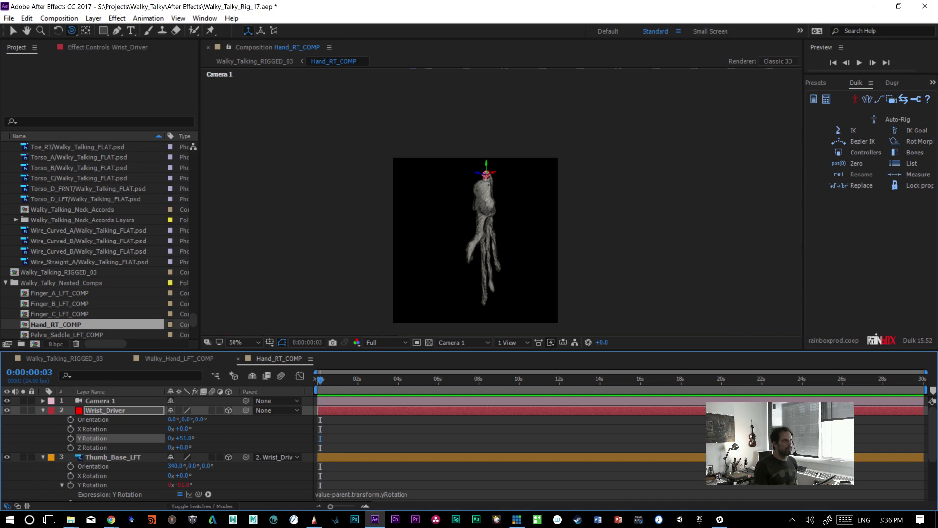
# - Switch to Chrome, bring the Waqu Films window on screen maximized and look over its free plugins and tools page
pyautogui.hotkey('alt', 'Tab')
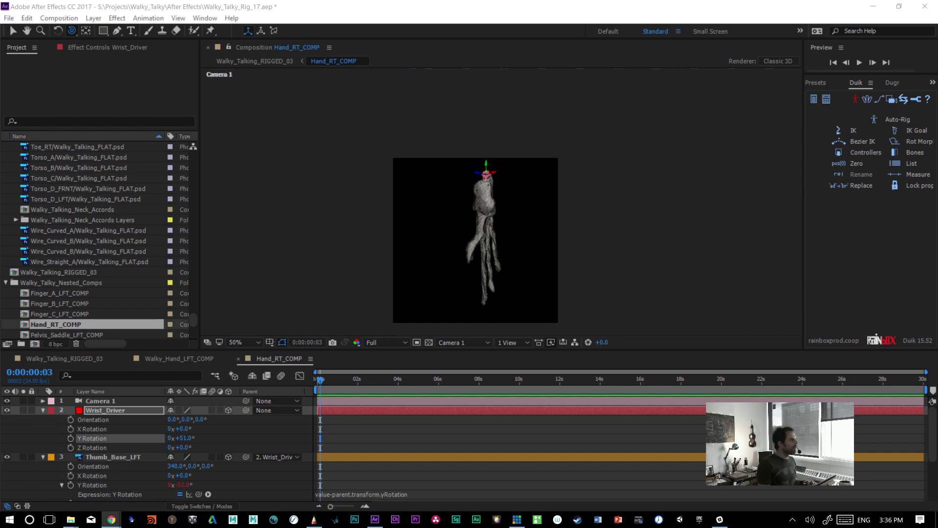
pyautogui.moveTo(498, 0); pyautogui.dragTo(460, 69)
pyautogui.doubleClick(461, 69)
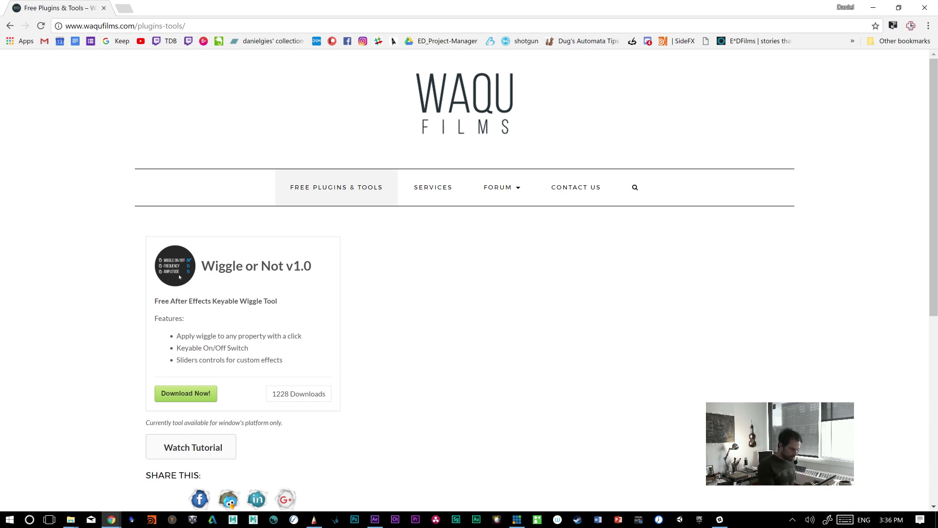
pyautogui.moveTo(933, 188)
pyautogui.mouseDown()
pyautogui.moveTo(926, 253)
pyautogui.moveTo(935, 198)
pyautogui.mouseUp()
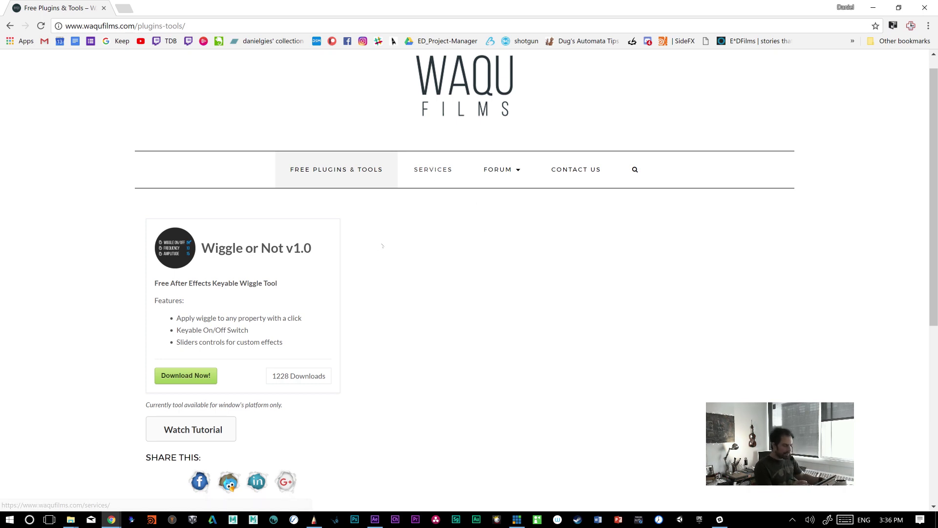
# - Open the site's Services page, watch the 2016 showreel, skipping ahead in it, and return to After Effects
pyautogui.click(436, 171)
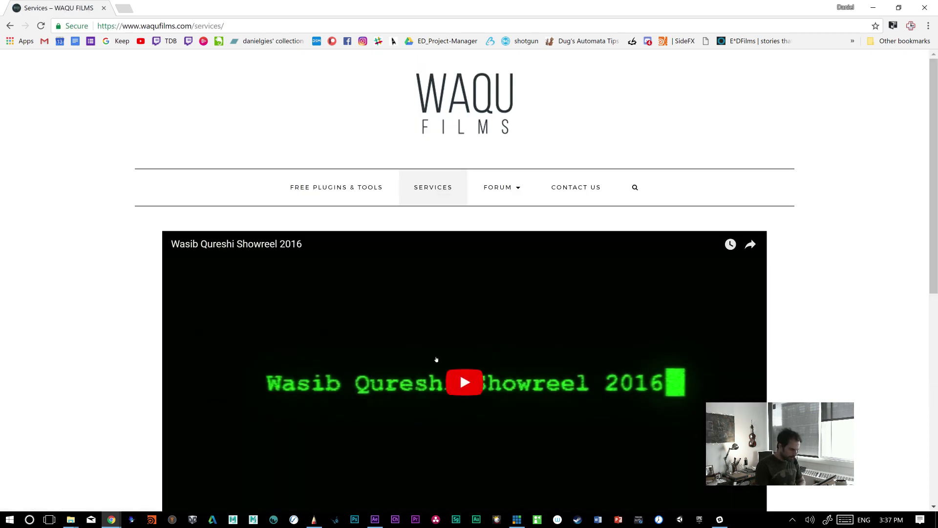
pyautogui.scroll(-2, 465, 286)
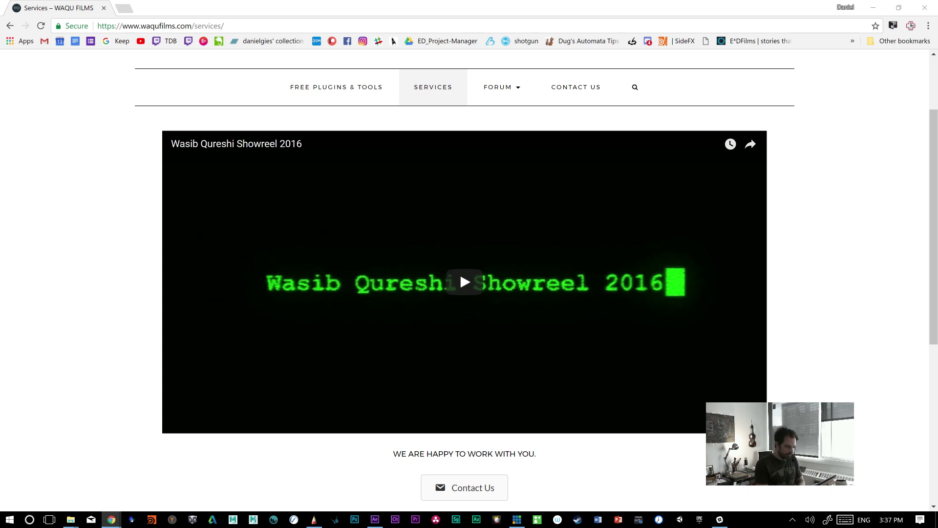
pyautogui.click(455, 282)
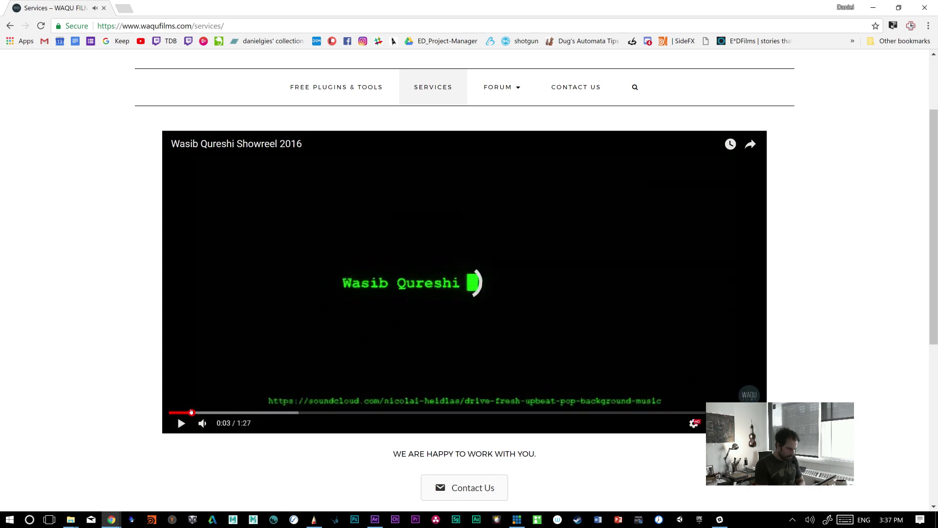
pyautogui.click(224, 413)
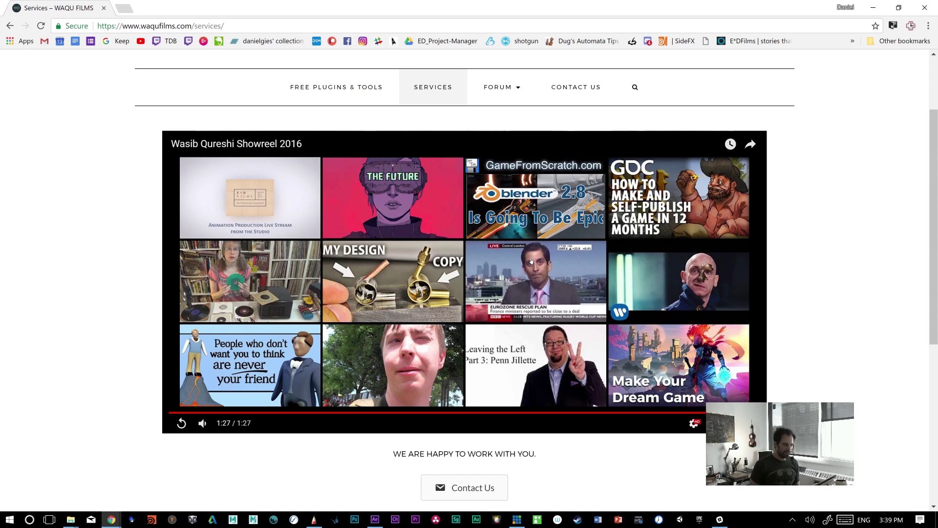
pyautogui.click(873, 8)
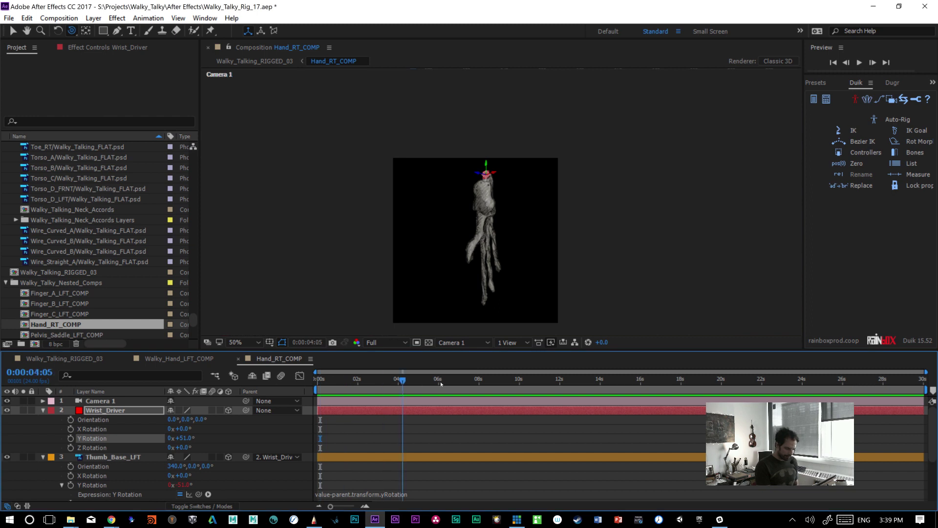
# - Return Hand_RT_COMP to the first frame and set Wrist_Driver's Y Rotation to 0°
pyautogui.press('Home')
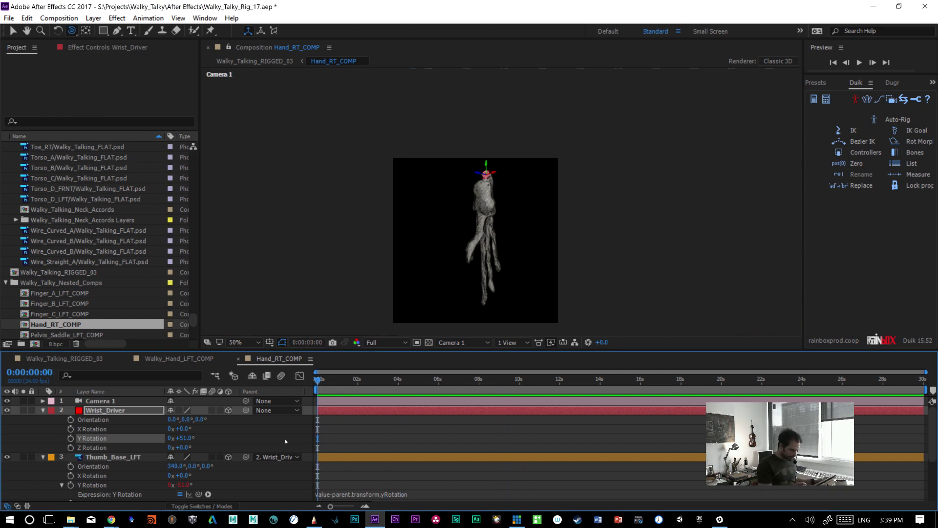
pyautogui.moveTo(202, 438)
pyautogui.mouseDown()
pyautogui.moveTo(214, 438)
pyautogui.moveTo(184, 438)
pyautogui.mouseUp()
pyautogui.click(185, 439)
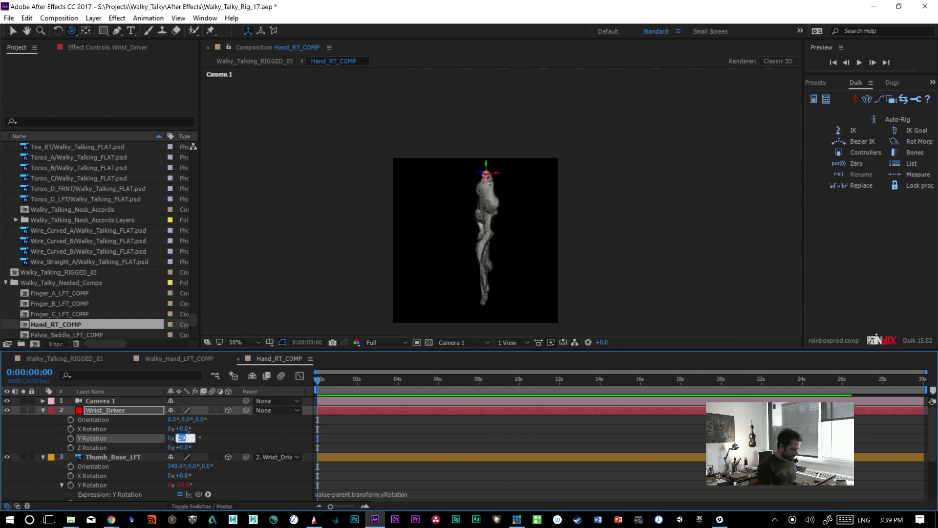
pyautogui.write('0')
pyautogui.press('Return')
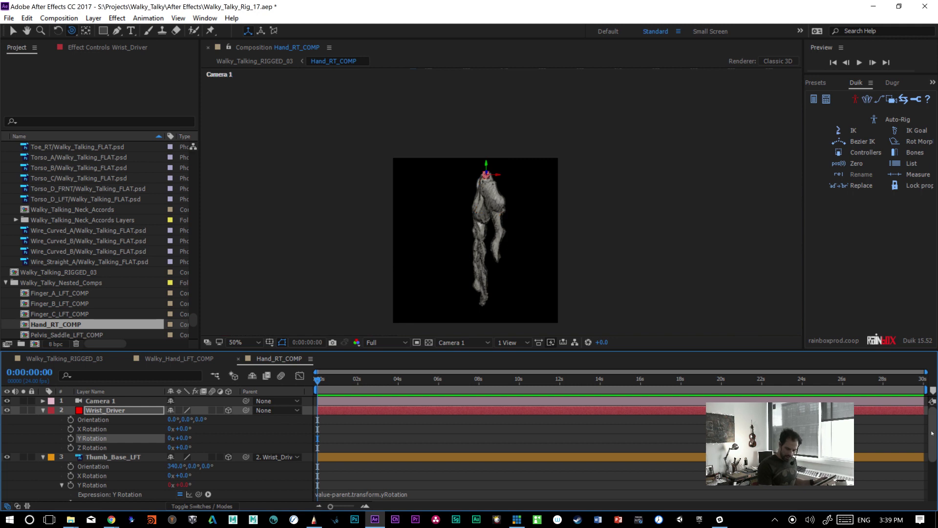
# - Copy Thumb_Base_LFT's expression value-parent.transform.yRotation and apply it to PAlm_A_RT's Y Rotation
pyautogui.scroll(-3, 914, 419)
pyautogui.click(909, 449)
pyautogui.hotkey('ctrl', 'c')
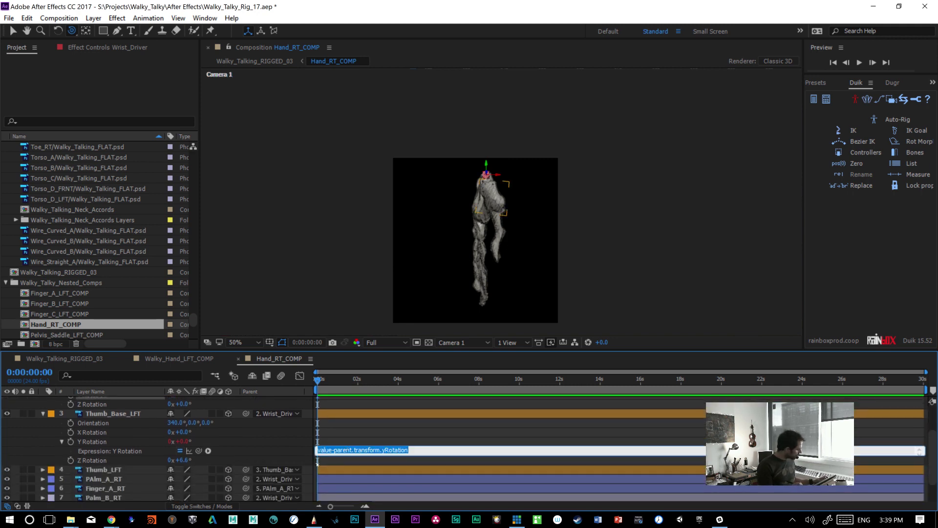
pyautogui.press('KP_Enter')
pyautogui.scroll(-2, 110, 454)
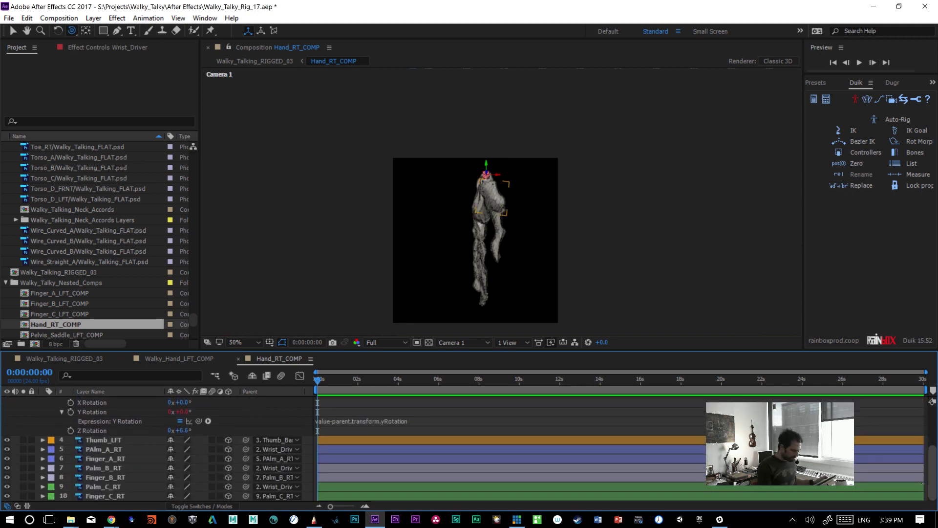
pyautogui.click(102, 448)
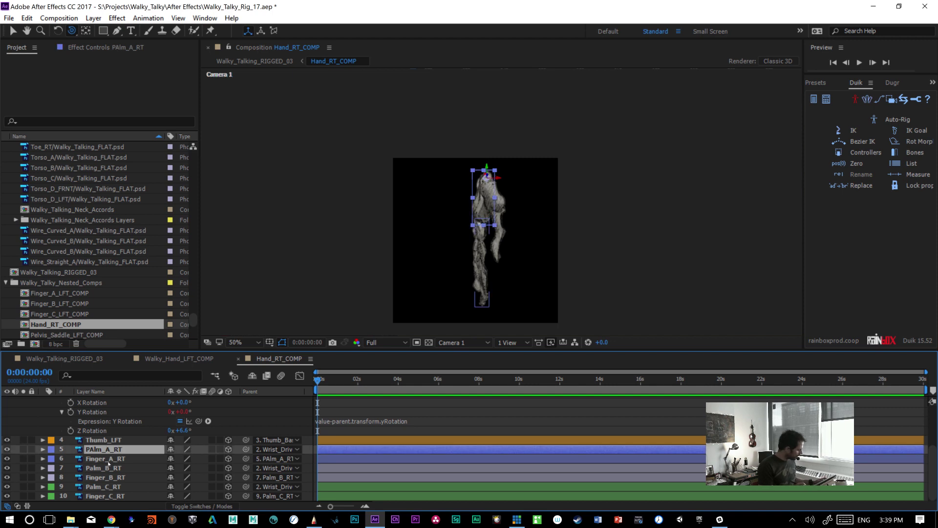
pyautogui.press('r')
pyautogui.keyDown('alt'); pyautogui.click(70, 477); pyautogui.keyUp('alt')
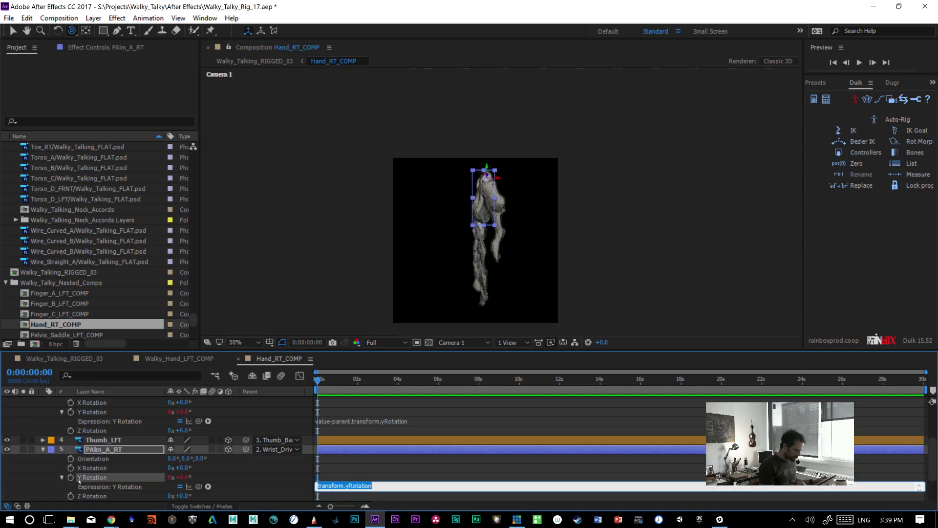
pyautogui.hotkey('ctrl', 'v')
pyautogui.press('KP_Enter')
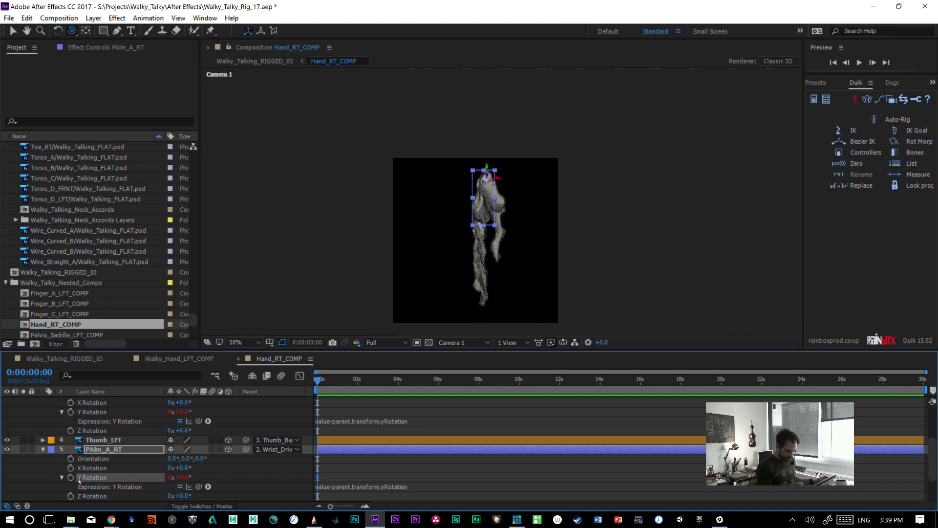
# - Add the expression value-parent.transform.yRotation to Palm_B_RT's Y Rotation
pyautogui.scroll(-2, 924, 463)
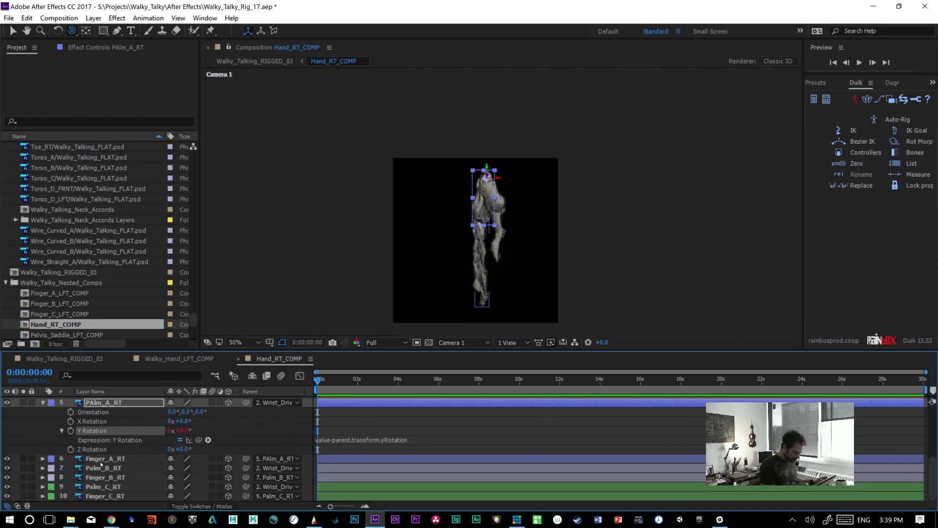
pyautogui.click(100, 470)
pyautogui.press('r')
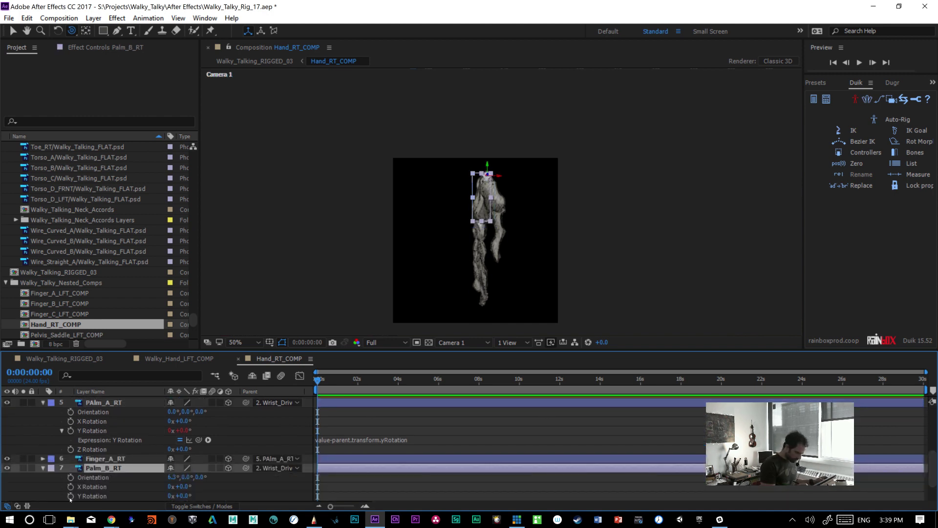
pyautogui.keyDown('alt'); pyautogui.click(70, 495); pyautogui.keyUp('alt')
pyautogui.hotkey('ctrl', 'v')
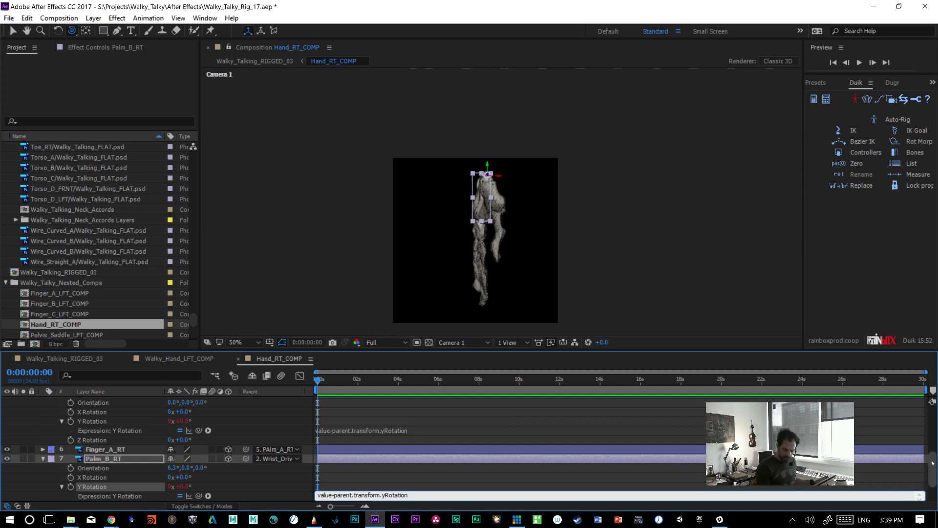
pyautogui.scroll(-4, 856, 481)
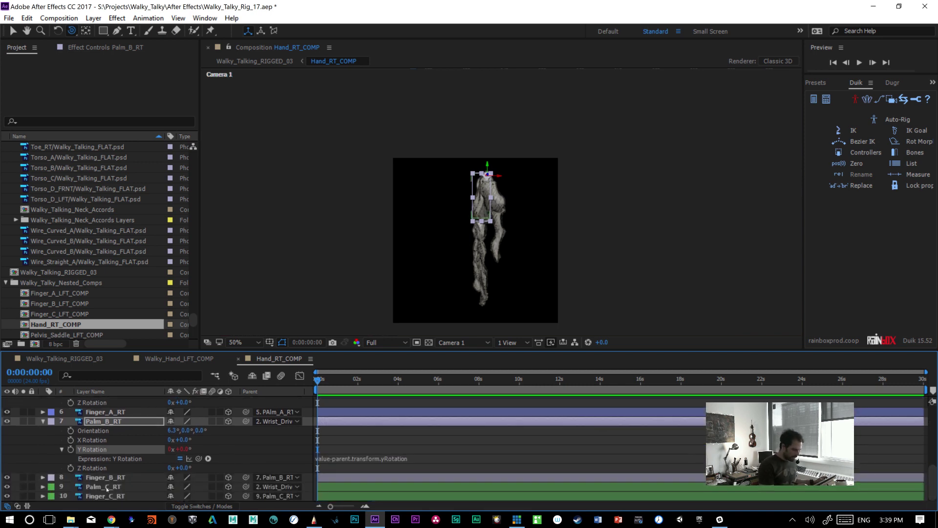
# - Copy only the expression from Palm_B_RT's Y Rotation and paste it onto Palm_C_RT's Y Rotation
pyautogui.click(107, 487)
pyautogui.click(90, 449)
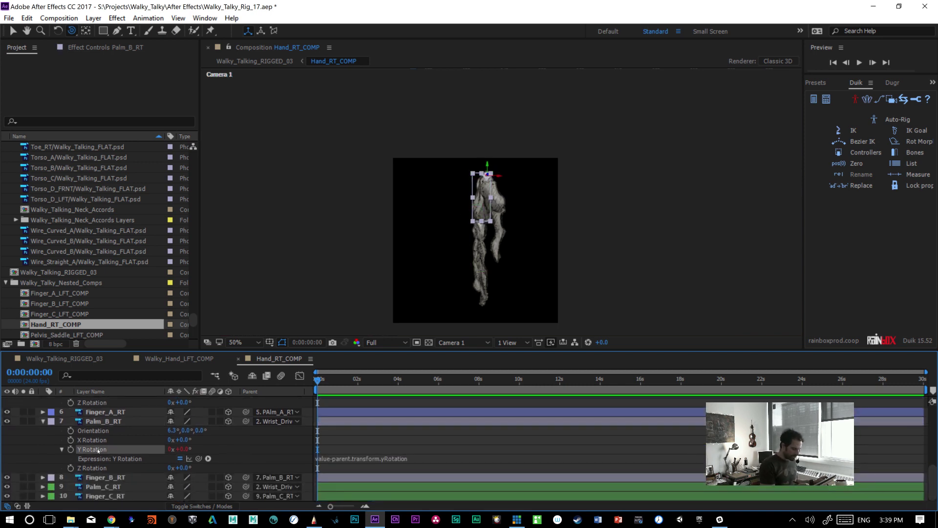
pyautogui.click(27, 18)
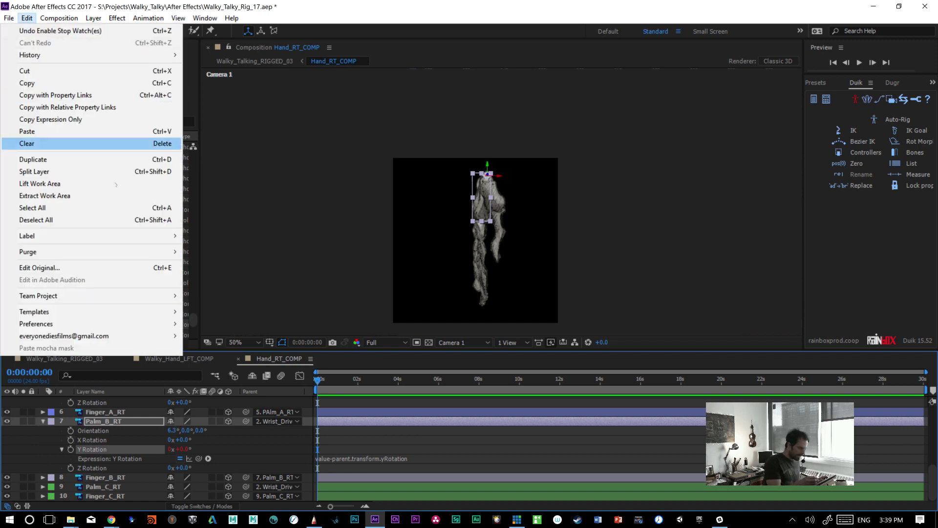
pyautogui.click(97, 120)
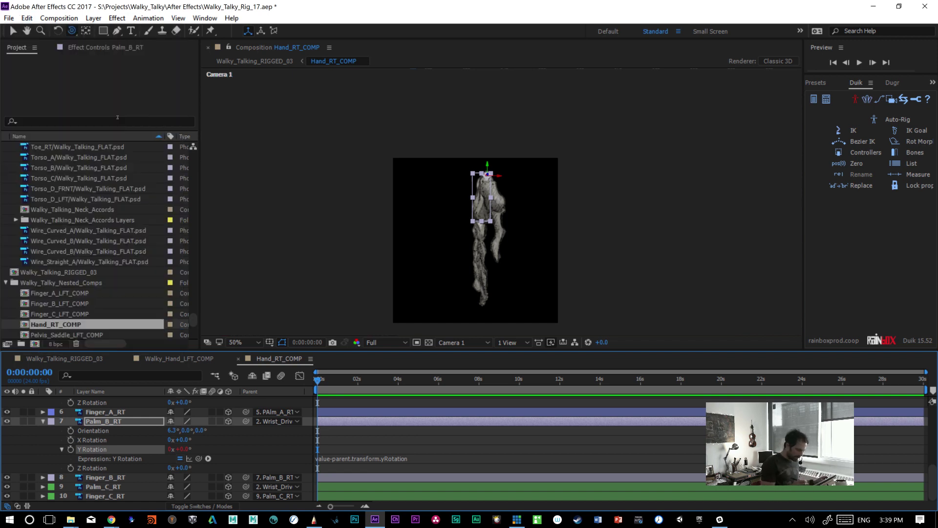
pyautogui.click(101, 487)
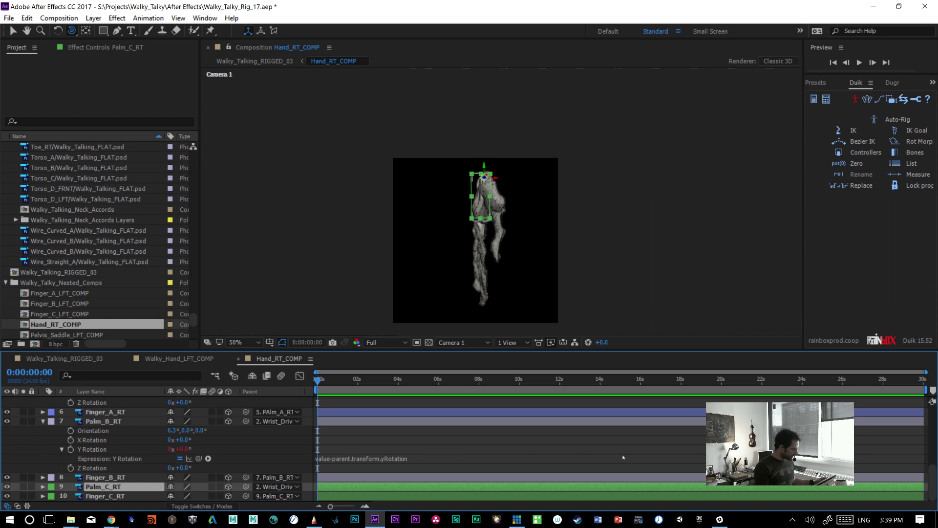
pyautogui.hotkey('ctrl', 'v')
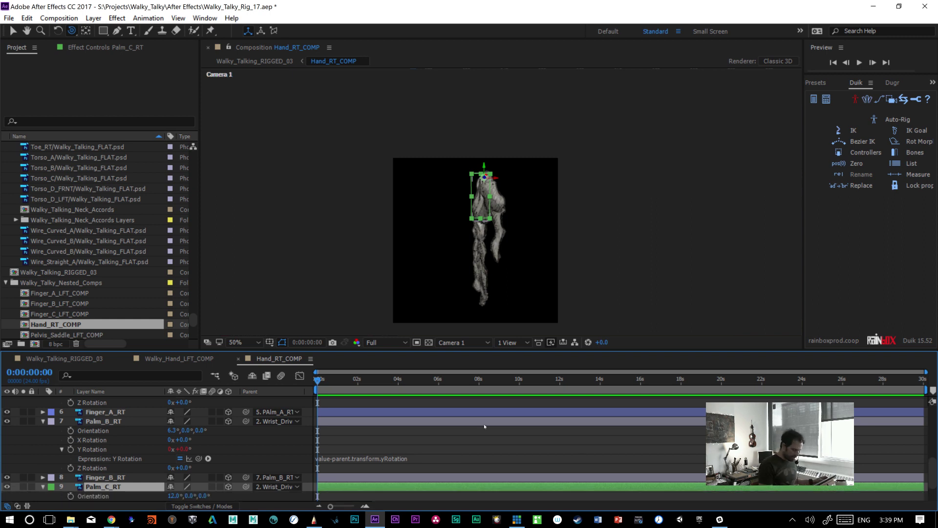
pyautogui.scroll(-2, 87, 495)
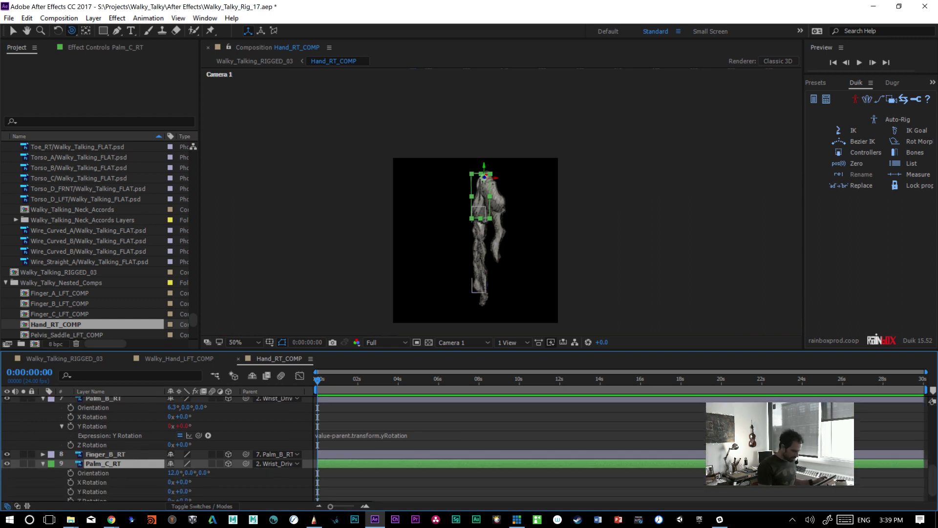
pyautogui.click(94, 492)
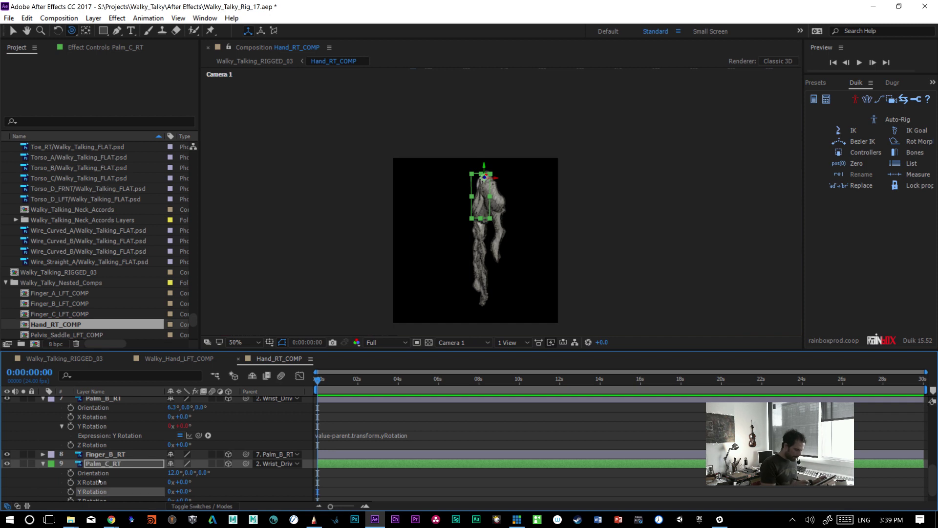
pyautogui.click(27, 19)
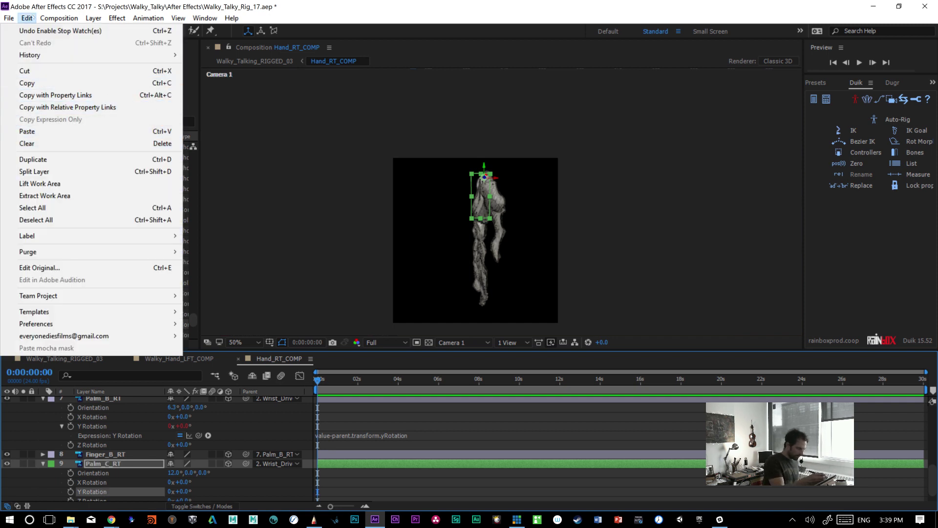
pyautogui.click(121, 131)
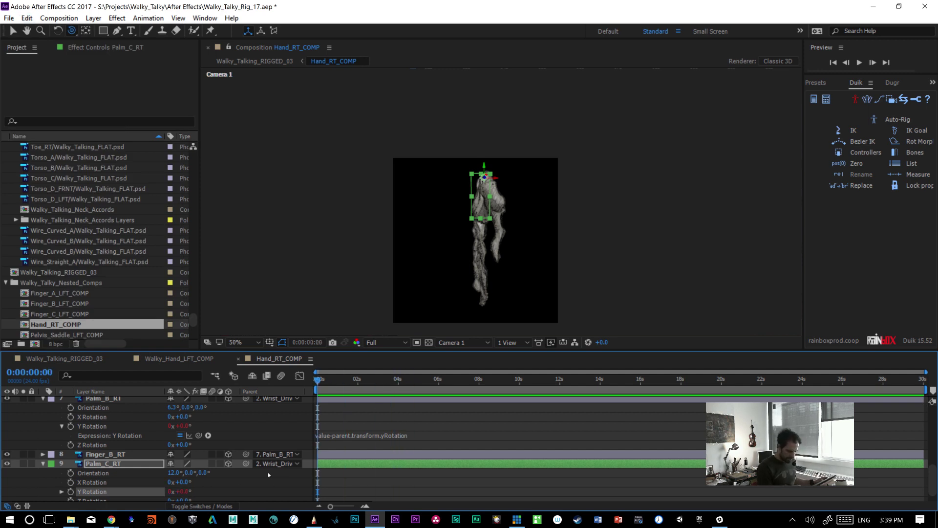
# - Test the hand by varying Wrist_Driver's Y Rotation through -20°, -5° and -56°, and undo the rotation
pyautogui.moveTo(931, 461); pyautogui.dragTo(934, 378)
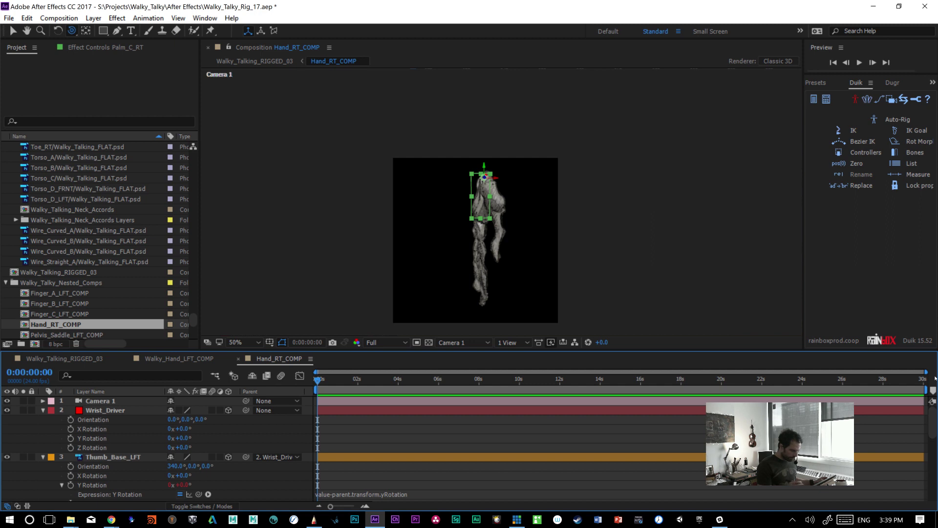
pyautogui.moveTo(181, 438)
pyautogui.mouseDown()
pyautogui.moveTo(207, 434)
pyautogui.moveTo(181, 438)
pyautogui.mouseUp()
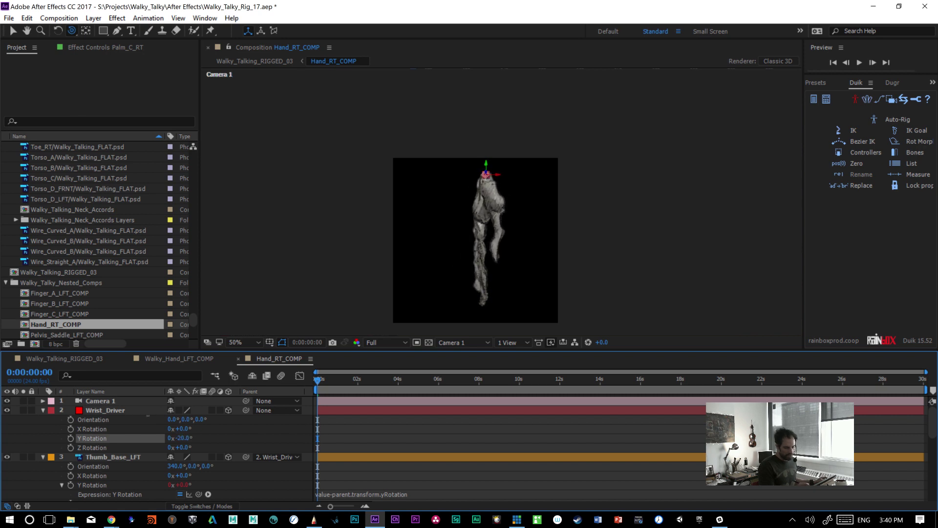
pyautogui.moveTo(182, 438); pyautogui.dragTo(188, 438)
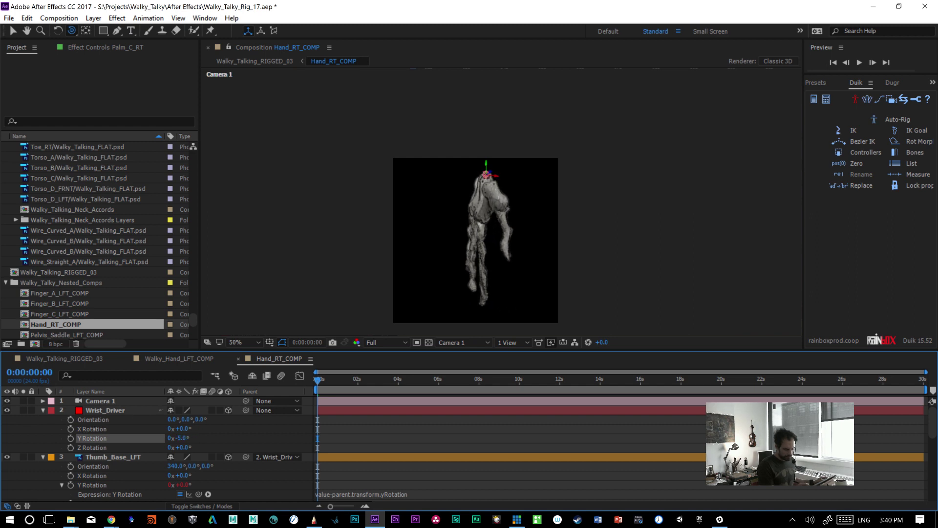
pyautogui.moveTo(154, 416); pyautogui.dragTo(155, 414)
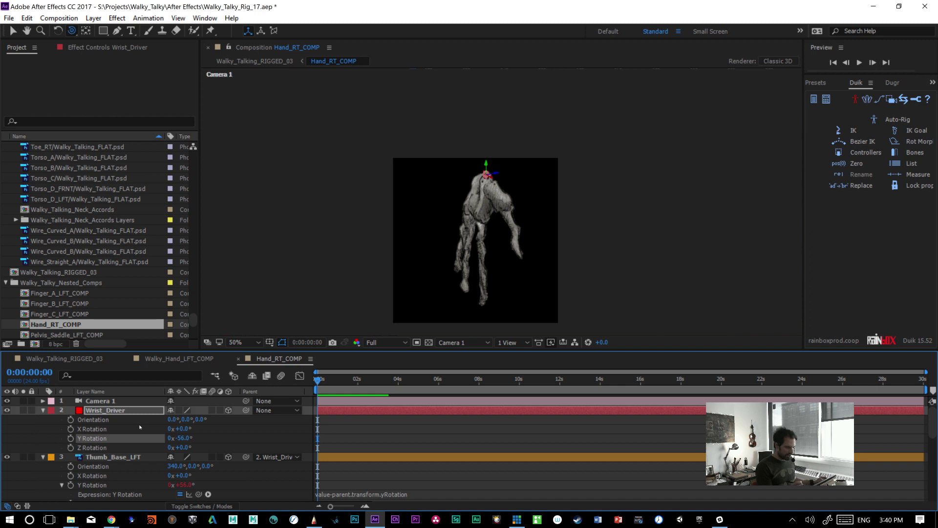
pyautogui.hotkey('ctrl', 'z')
pyautogui.press('space')
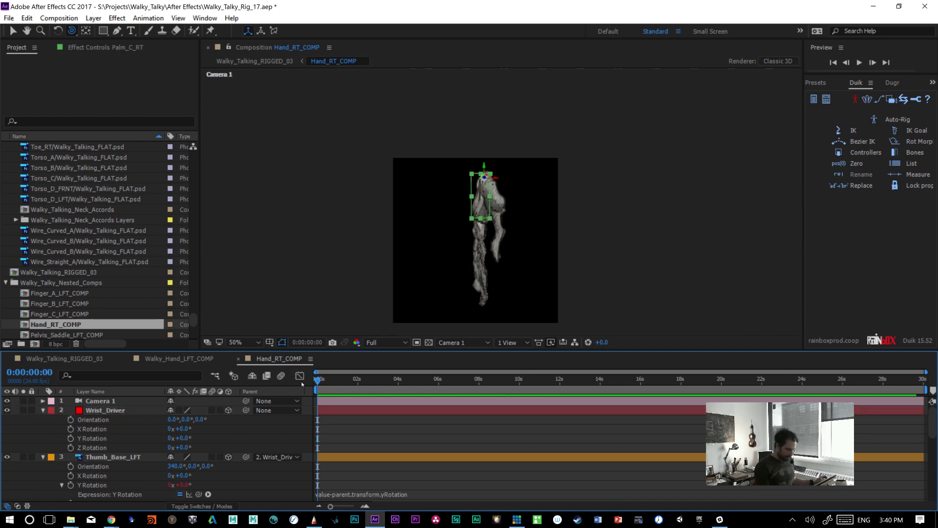
# - Set Thumb_Base_LFT's Z position to -20
pyautogui.moveTo(932, 427)
pyautogui.mouseDown()
pyautogui.moveTo(932, 437)
pyautogui.moveTo(932, 425)
pyautogui.mouseUp()
pyautogui.click(137, 457)
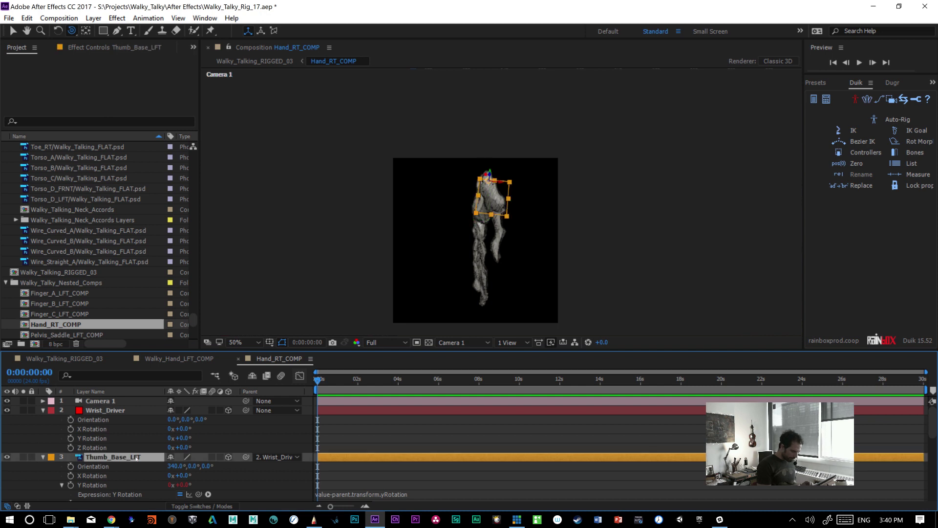
pyautogui.press('p')
pyautogui.click(206, 466)
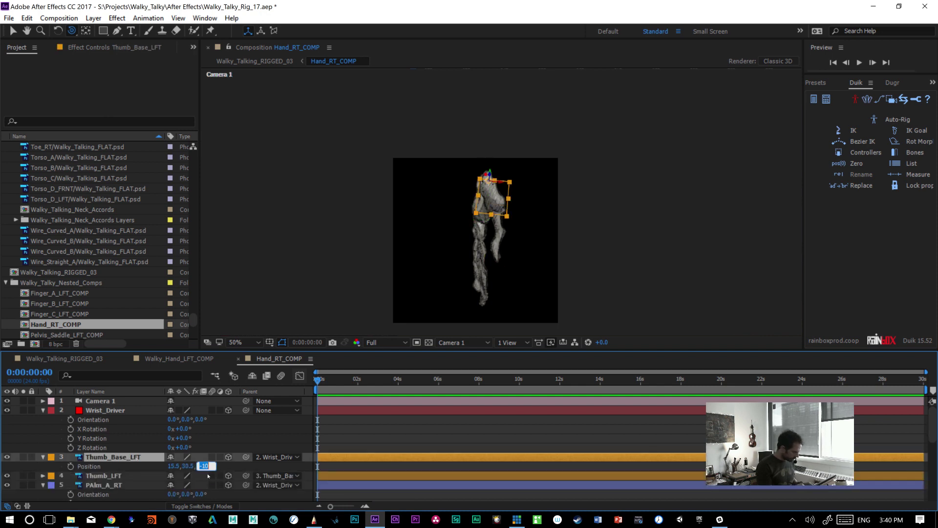
pyautogui.press('Return')
# - Show PAlm_A_RT's position and set Palm_B_RT's Z position to 20
pyautogui.moveTo(932, 432); pyautogui.dragTo(932, 448)
pyautogui.click(110, 438)
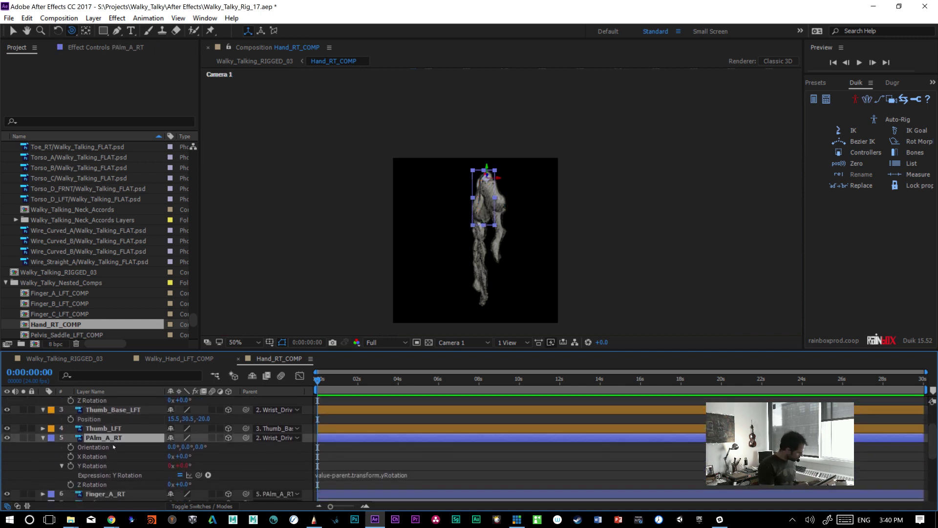
pyautogui.press('p')
pyautogui.click(115, 465)
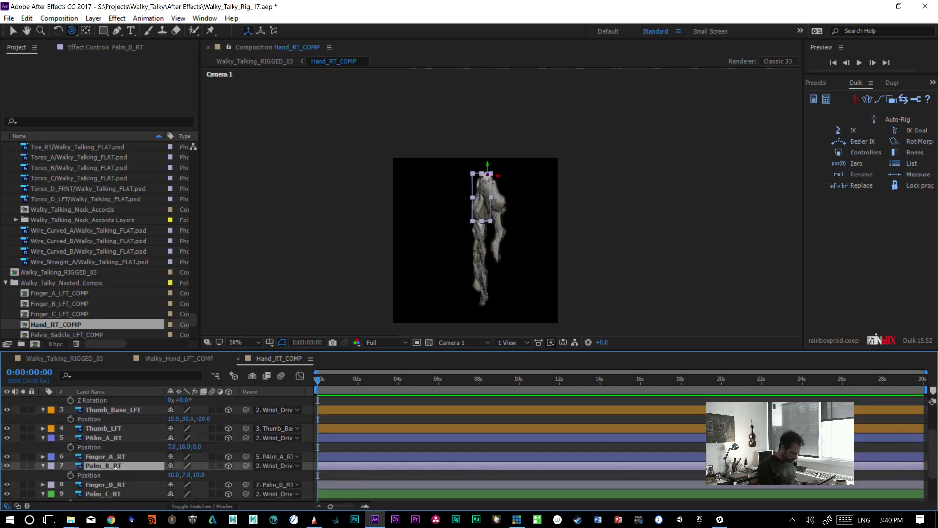
pyautogui.click(201, 474)
pyautogui.write('20')
pyautogui.press('Return')
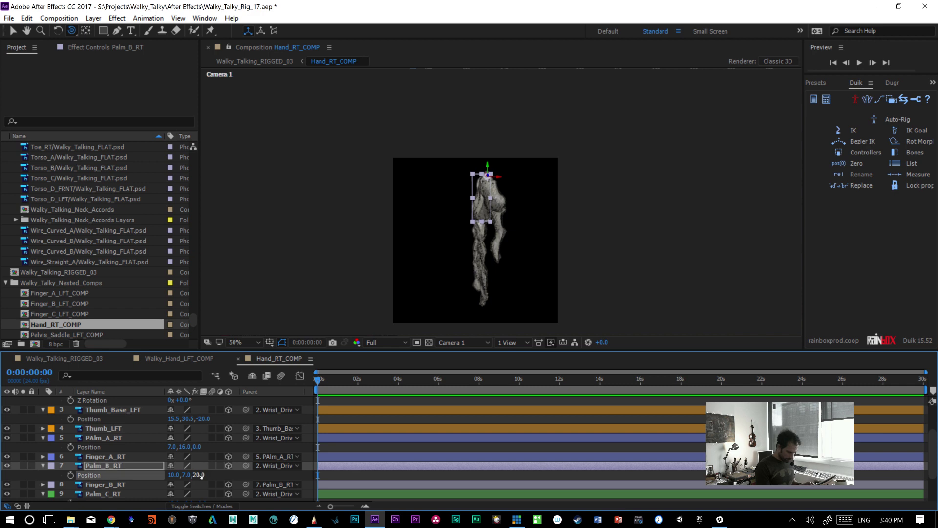
# - Set Palm_C_RT's Z position to 40
pyautogui.scroll(-3, 929, 456)
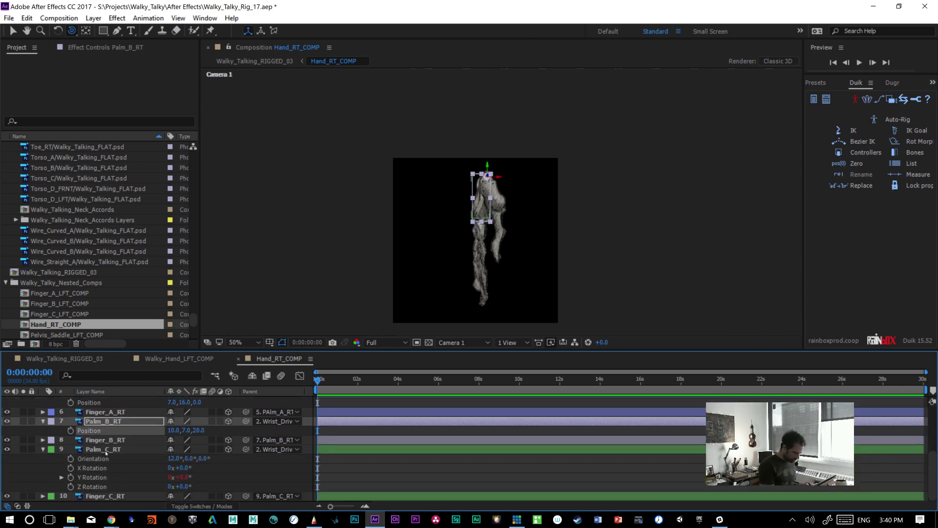
pyautogui.click(106, 450)
pyautogui.press('p')
pyautogui.click(201, 487)
pyautogui.write('40')
pyautogui.press('Return')
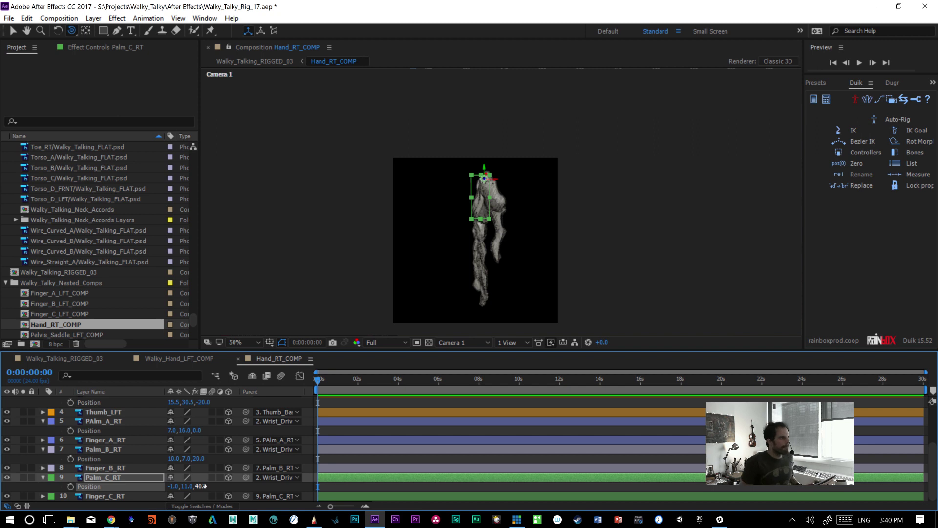
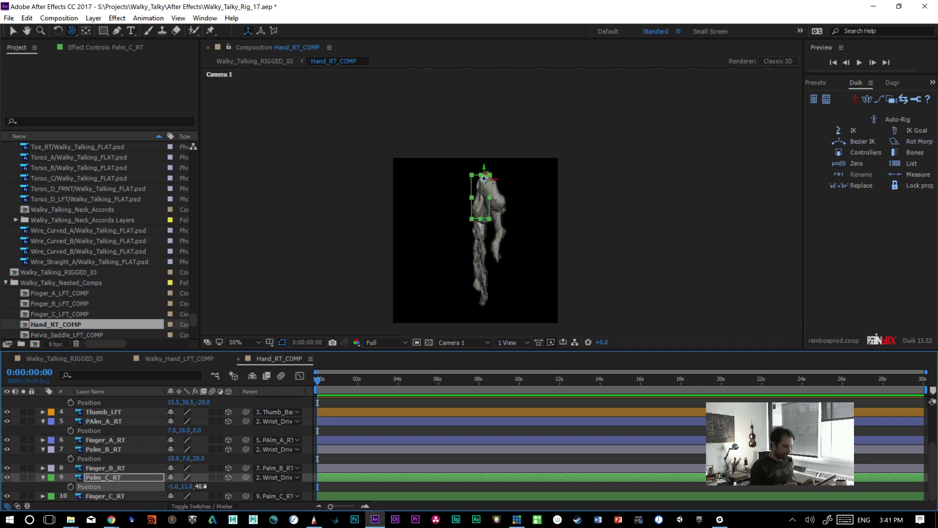
pyautogui.moveTo(322, 381); pyautogui.dragTo(286, 406)
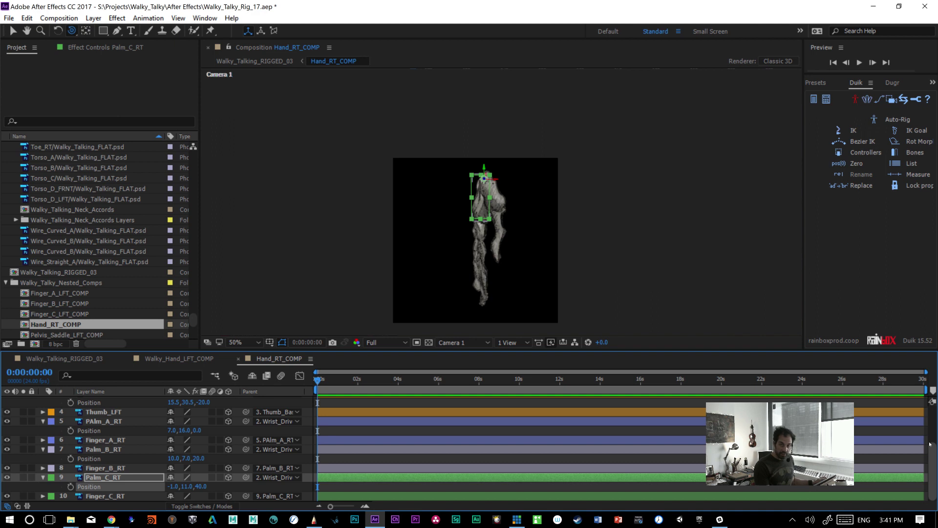
# - Test the hand's turn by varying Wrist_Driver's Y Rotation in Hand_RT_COMP, and undo the rotation
pyautogui.scroll(3, 930, 445)
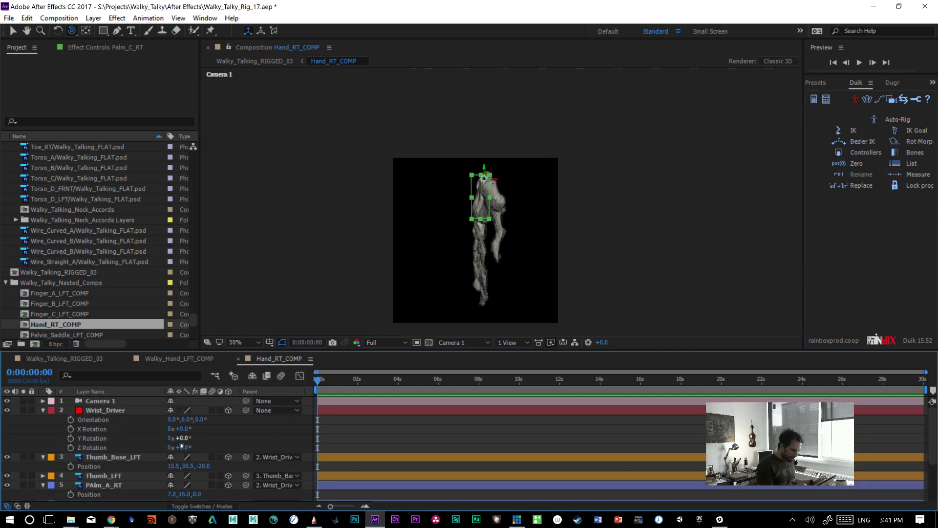
pyautogui.moveTo(182, 438); pyautogui.dragTo(210, 419)
pyautogui.hotkey('ctrl', 'z')
pyautogui.hotkey('ctrl', 'z')
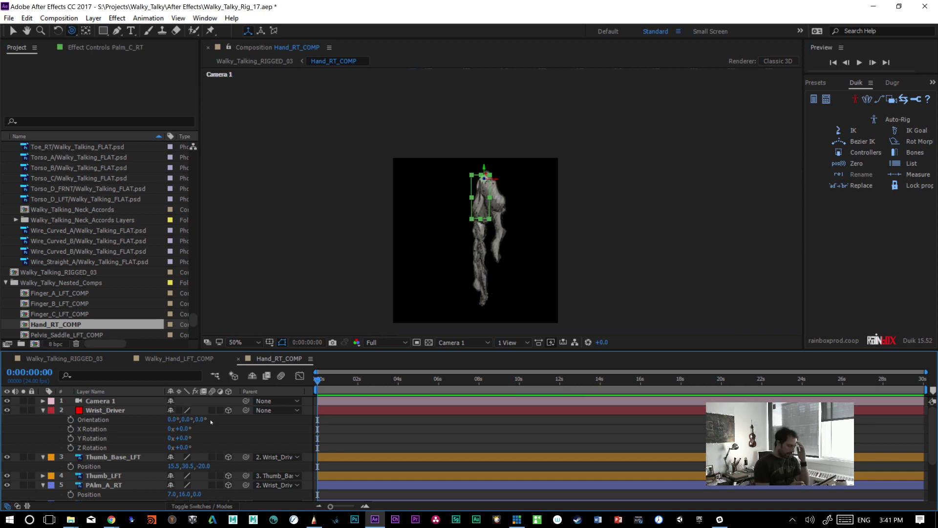
# - In Walky_Hand_LFT_COMP, test the finished hand at Wrist_Driver Y Rotations of 57° and 145°, and reset it to 0°
pyautogui.click(176, 359)
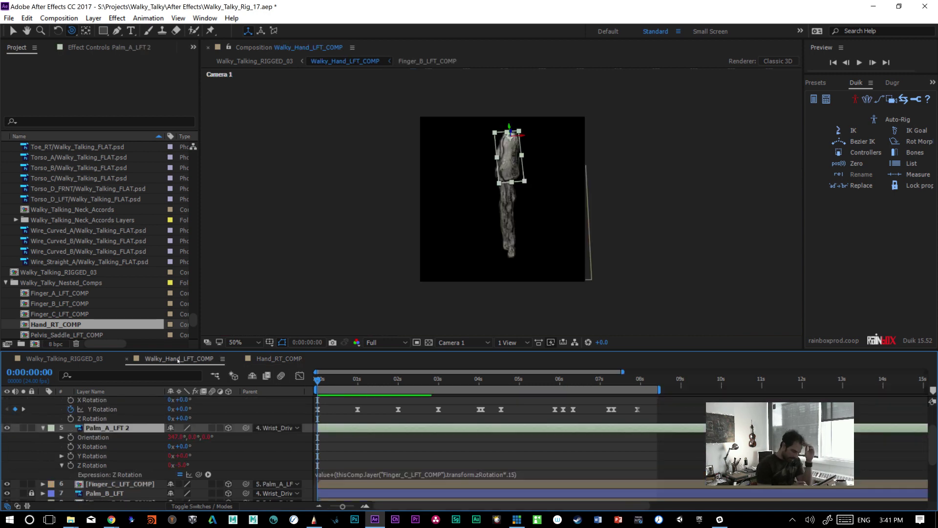
pyautogui.scroll(3, 929, 459)
pyautogui.moveTo(318, 380); pyautogui.dragTo(303, 390)
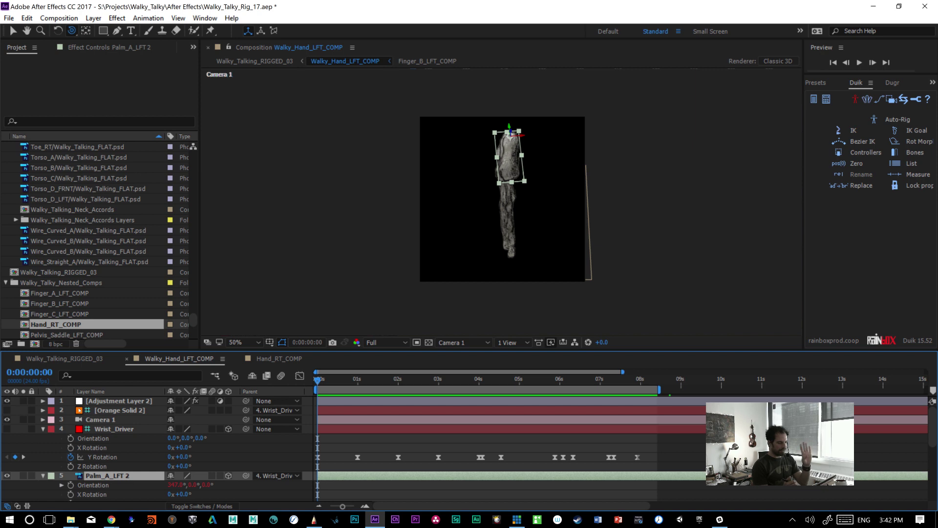
pyautogui.click(134, 429)
pyautogui.moveTo(182, 457); pyautogui.dragTo(209, 445)
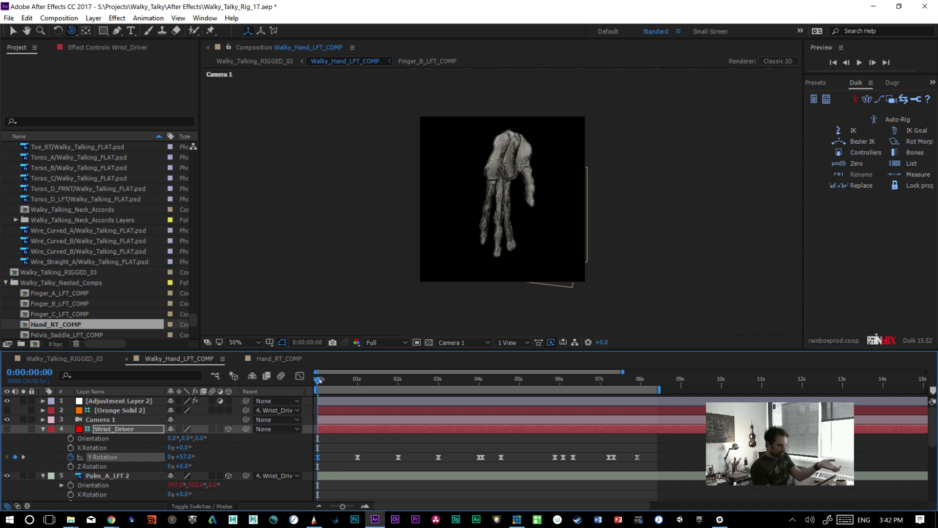
pyautogui.moveTo(194, 456); pyautogui.dragTo(220, 444)
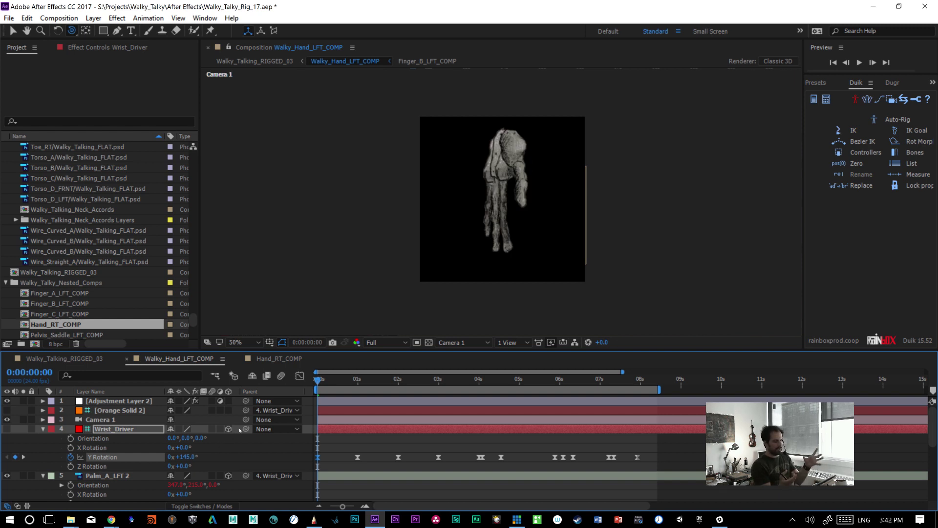
pyautogui.hotkey('ctrl', 'z')
pyautogui.click(182, 457)
pyautogui.write('0')
pyautogui.press('Return')
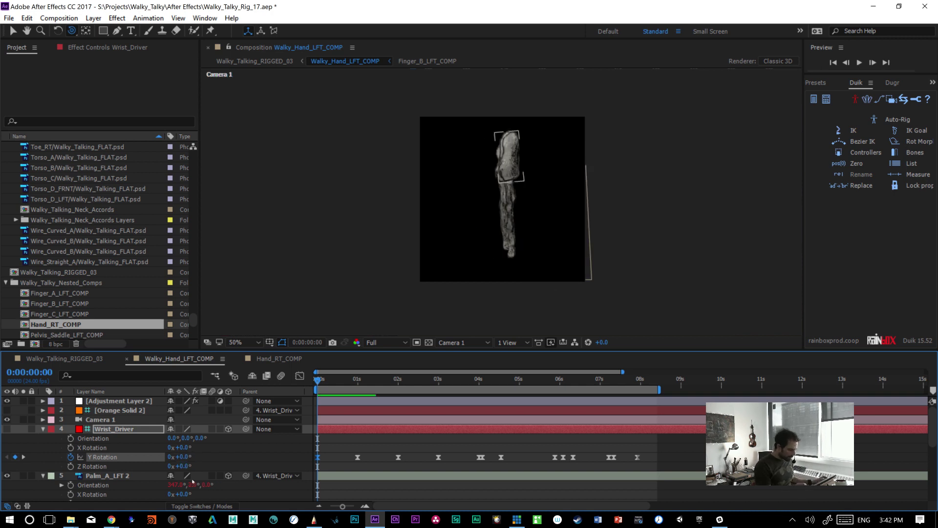
# - Reveal Palm_A_LFT 2's Orientation and Y Rotation expressions, copy the if/else code from Y Rotation, and return to Hand_RT_COMP
pyautogui.scroll(-3, 932, 437)
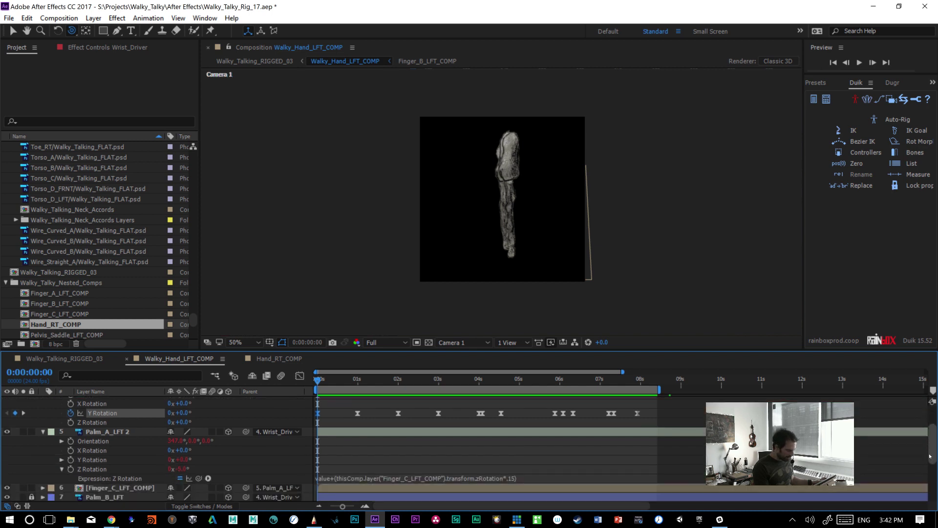
pyautogui.click(362, 473)
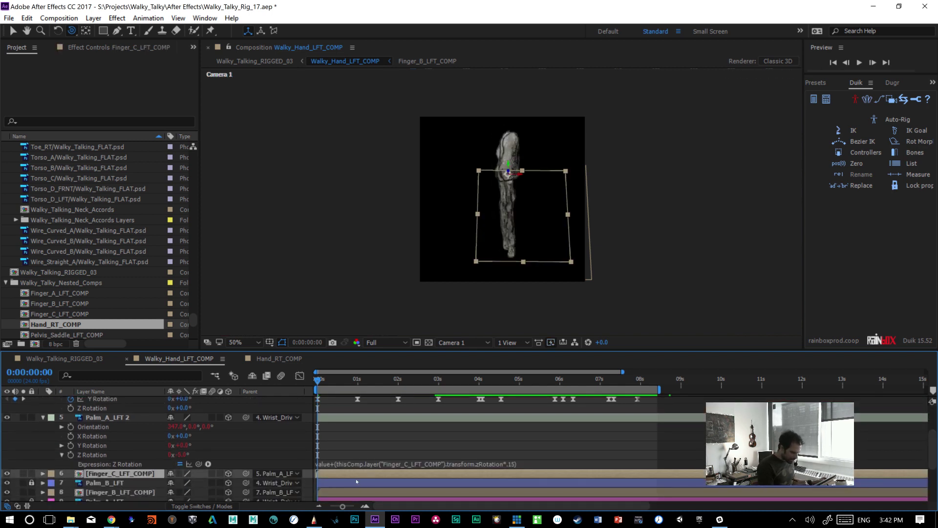
pyautogui.click(92, 455)
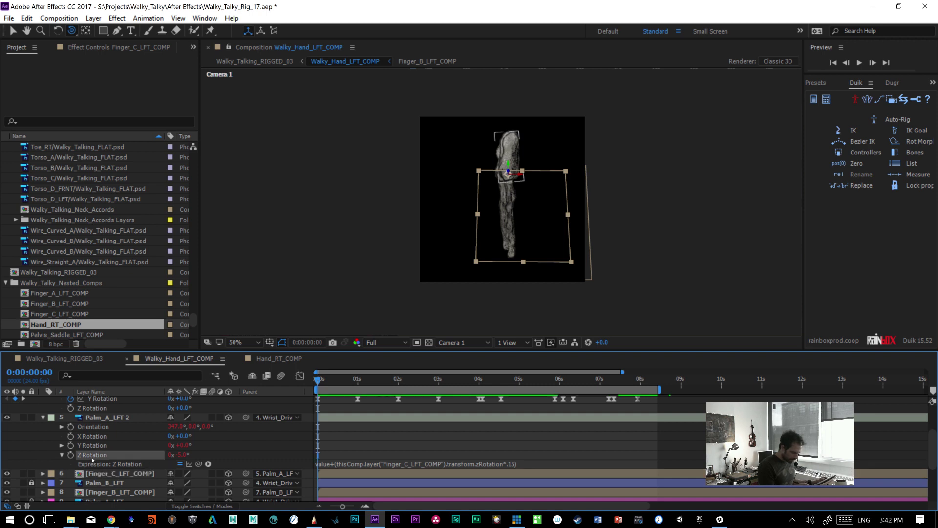
pyautogui.click(92, 427)
pyautogui.click(62, 426)
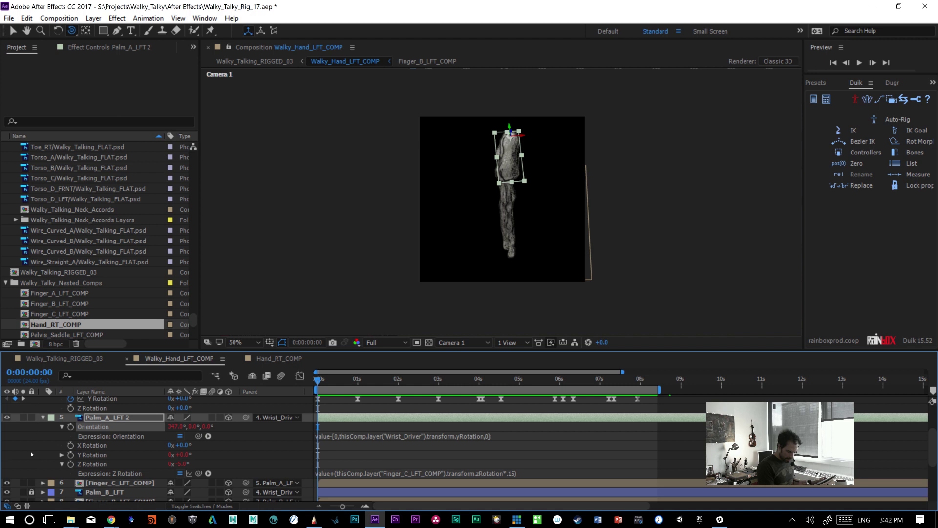
pyautogui.moveTo(441, 439)
pyautogui.mouseDown()
pyautogui.moveTo(442, 468)
pyautogui.moveTo(443, 437)
pyautogui.mouseUp()
pyautogui.click(62, 454)
pyautogui.moveTo(403, 467); pyautogui.dragTo(401, 494)
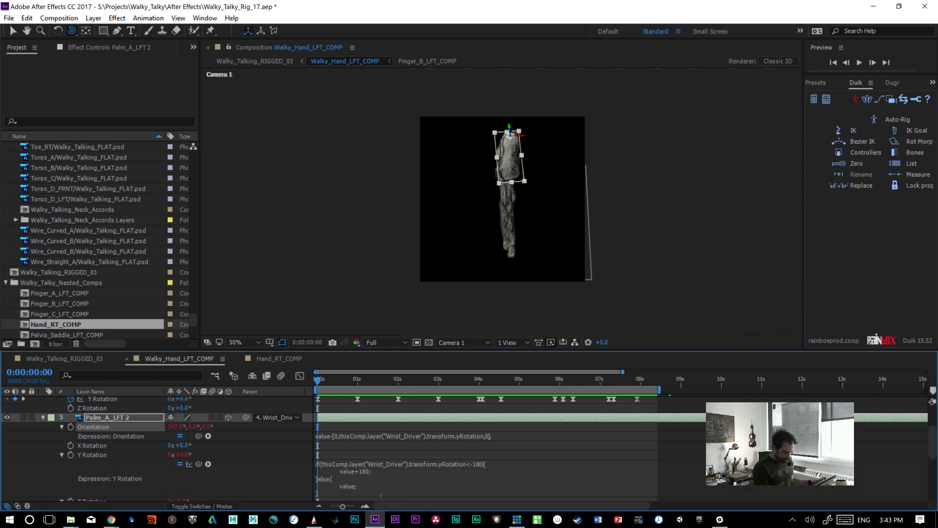
pyautogui.click(361, 471)
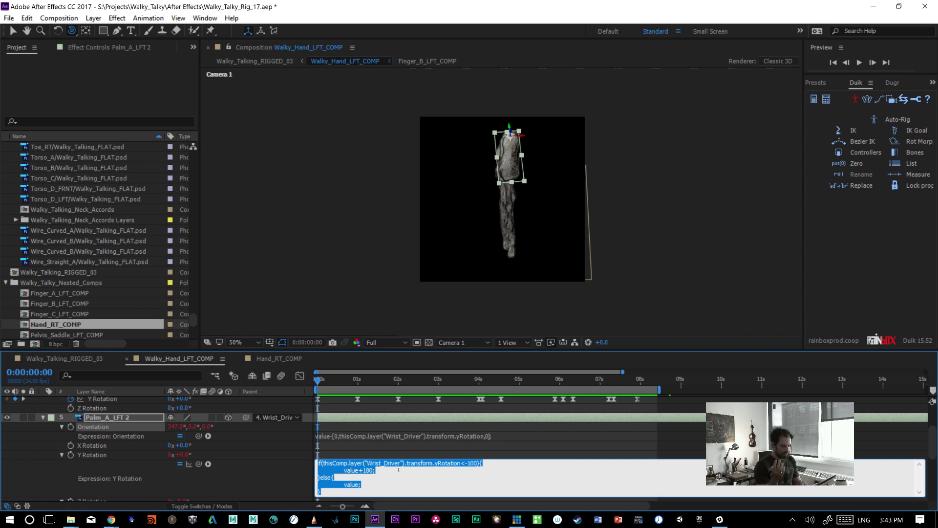
pyautogui.click(281, 359)
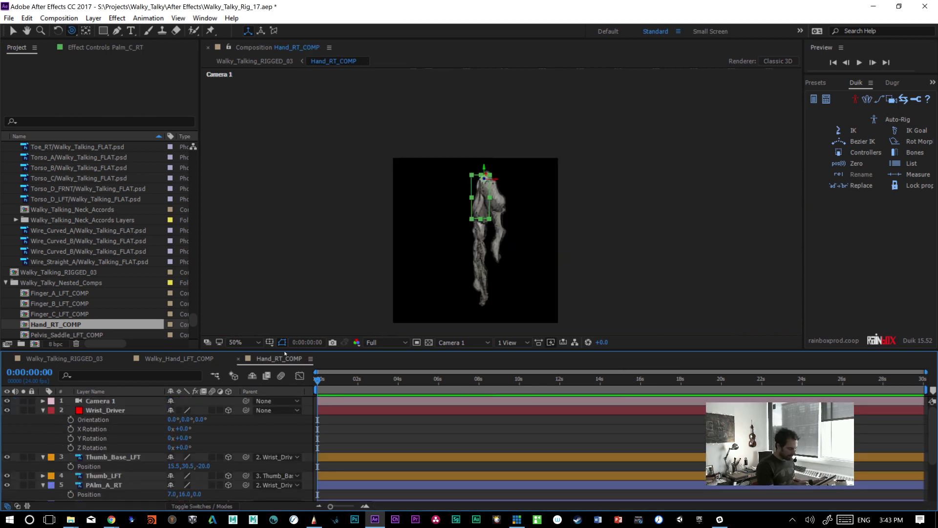
# - Test the right hand's flip with Wrist_Driver's Y Rotation at 135°, and undo the rotation
pyautogui.click(119, 410)
pyautogui.moveTo(184, 438); pyautogui.dragTo(246, 428)
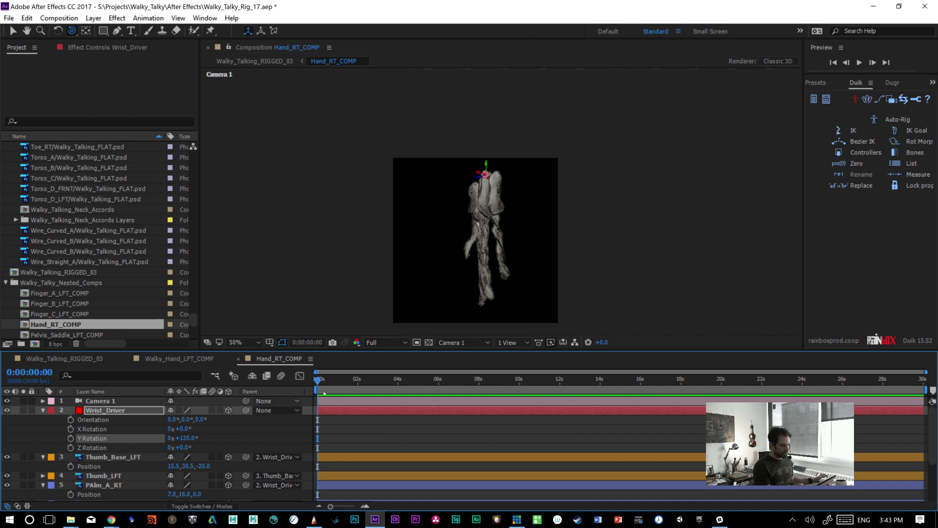
pyautogui.hotkey('ctrl', 'z')
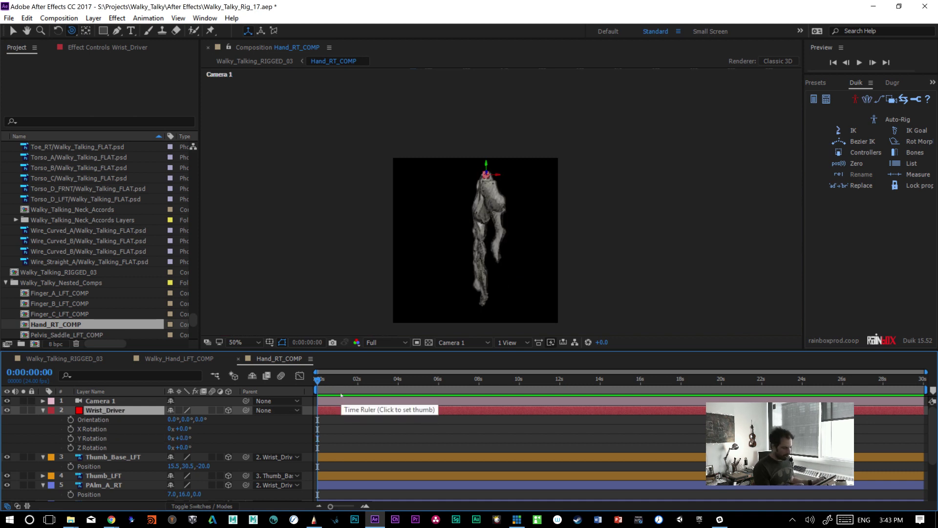
pyautogui.moveTo(179, 438); pyautogui.dragTo(239, 438)
pyautogui.hotkey('ctrl', 'z')
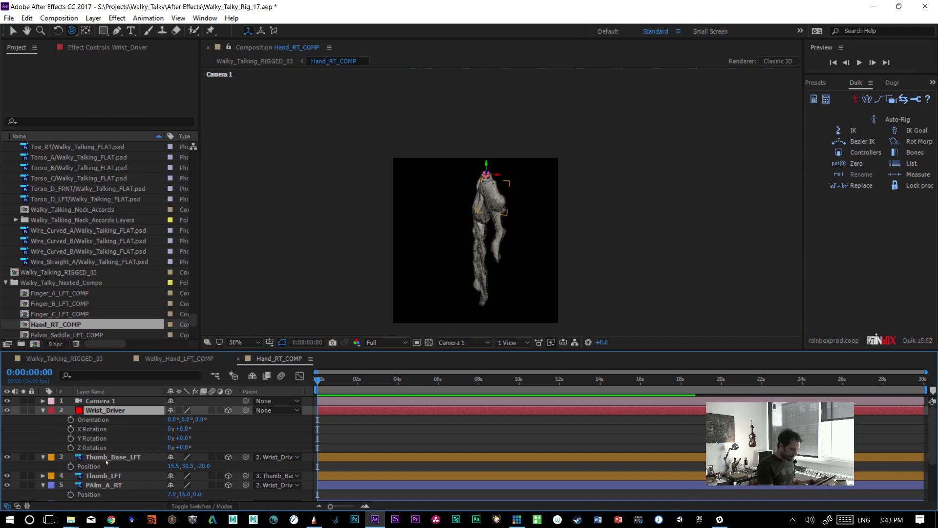
# - Paste the copied if/else code below the existing line of Thumb_Base_LFT's Y Rotation expression and enlarge the expression editor
pyautogui.click(110, 457)
pyautogui.press('r')
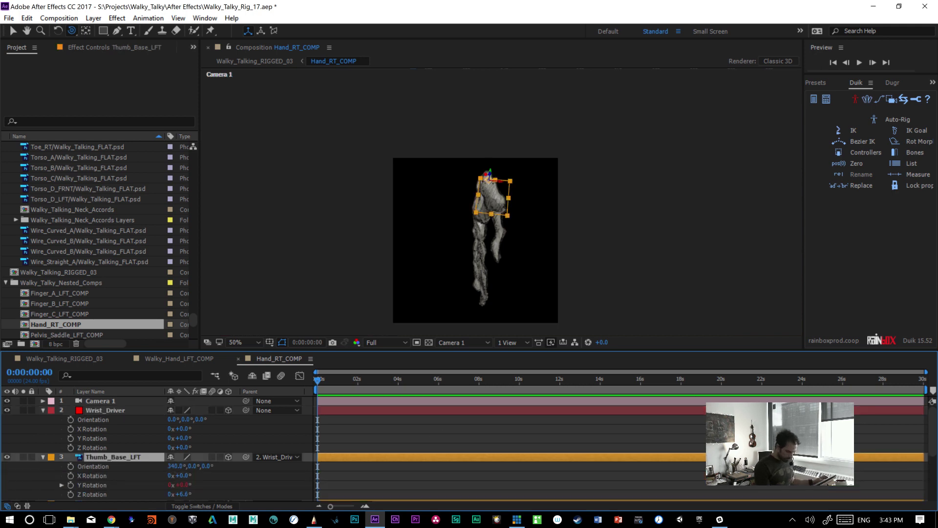
pyautogui.click(62, 486)
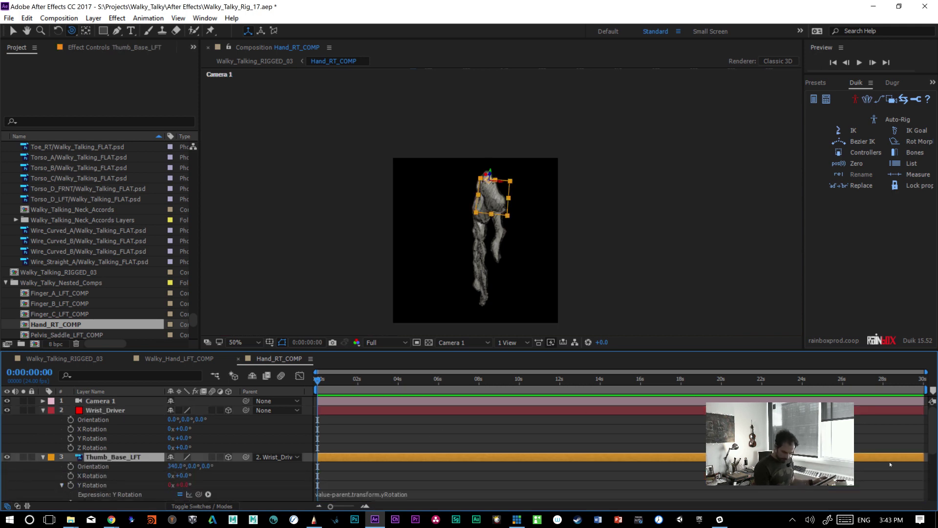
pyautogui.scroll(-4, 413, 412)
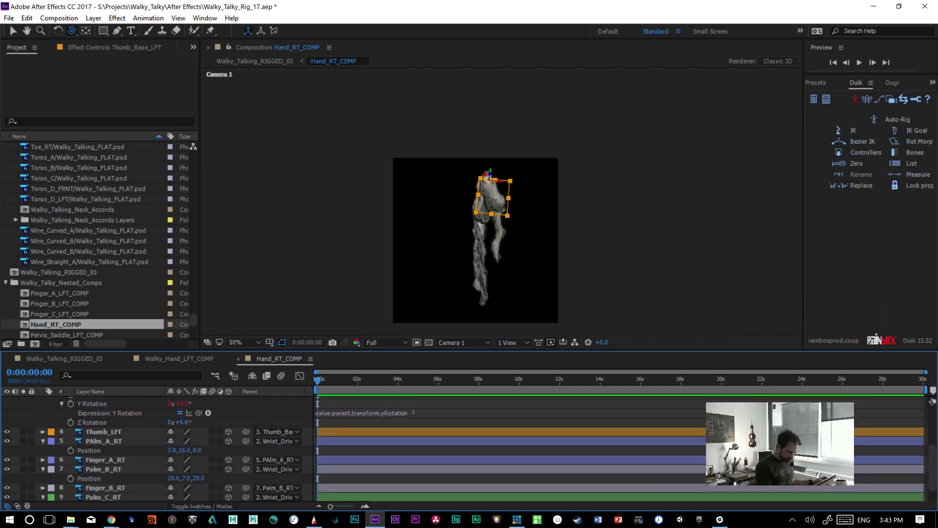
pyautogui.click(413, 412)
pyautogui.press('Return')
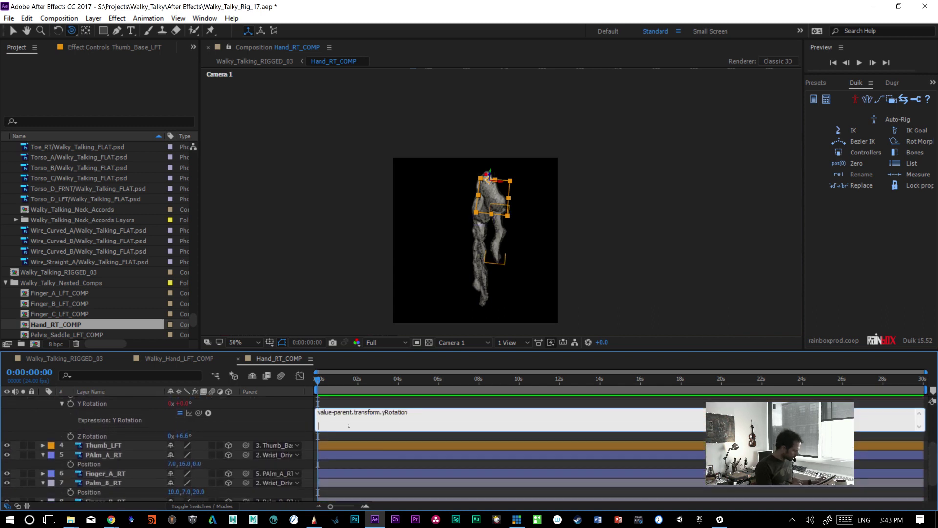
pyautogui.hotkey('ctrl', 'v')
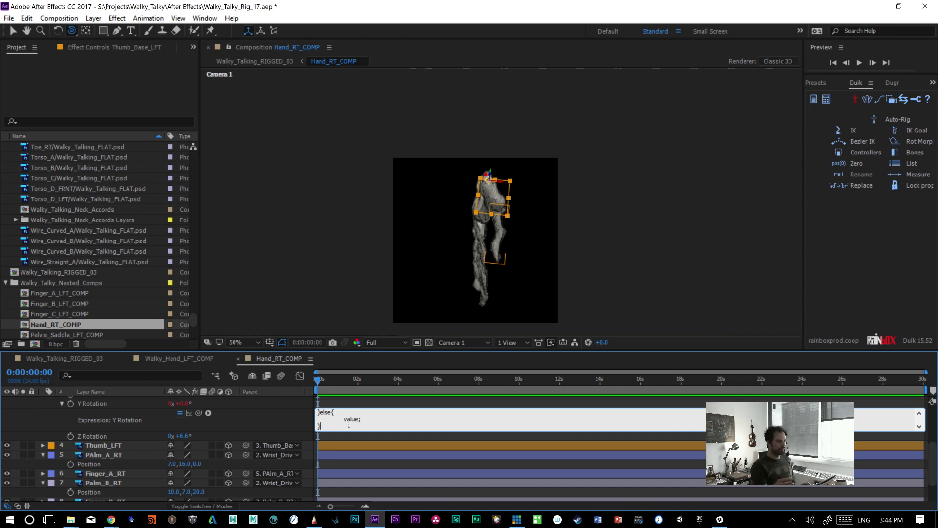
pyautogui.click(349, 425)
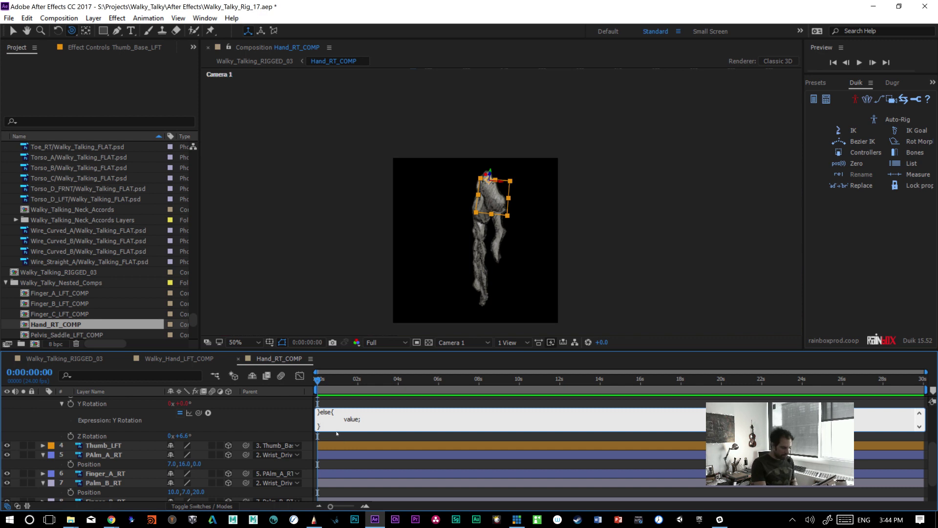
pyautogui.moveTo(335, 430); pyautogui.dragTo(334, 477)
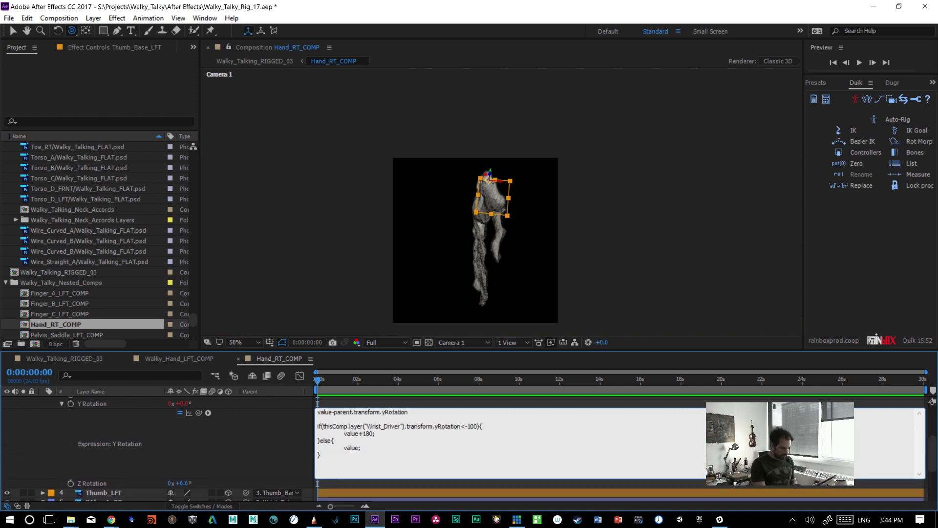
# - Replace the Wrist_Driver layer reference in the pasted if condition with parent.transform.yRotation
pyautogui.click(379, 433)
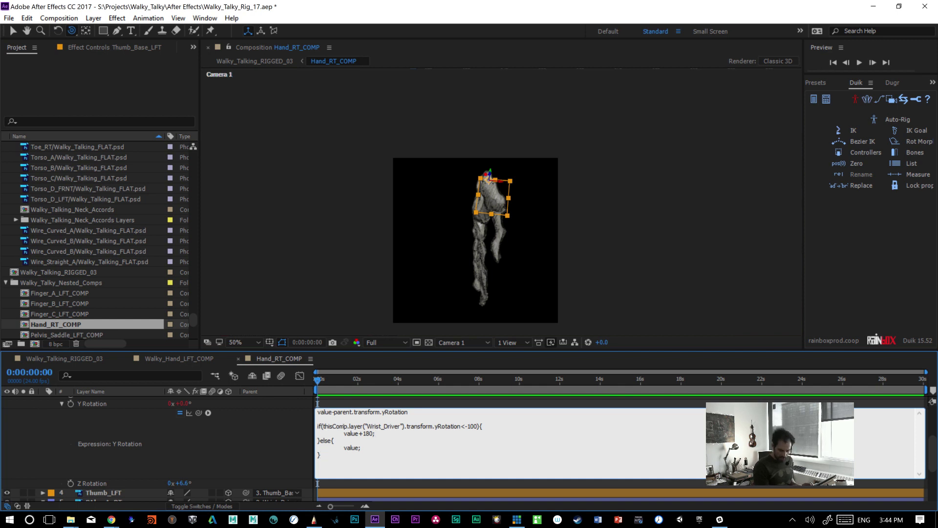
pyautogui.moveTo(321, 425); pyautogui.dragTo(461, 426)
pyautogui.click(361, 434)
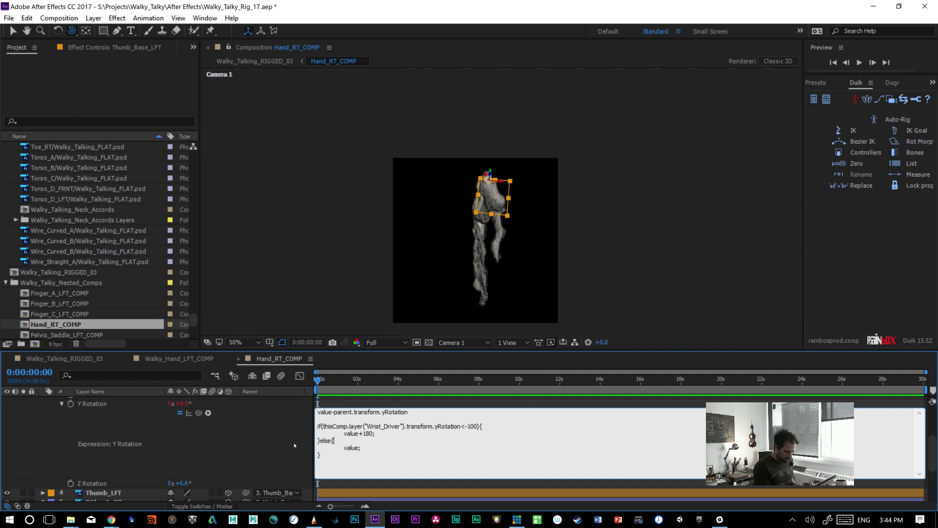
pyautogui.click(338, 436)
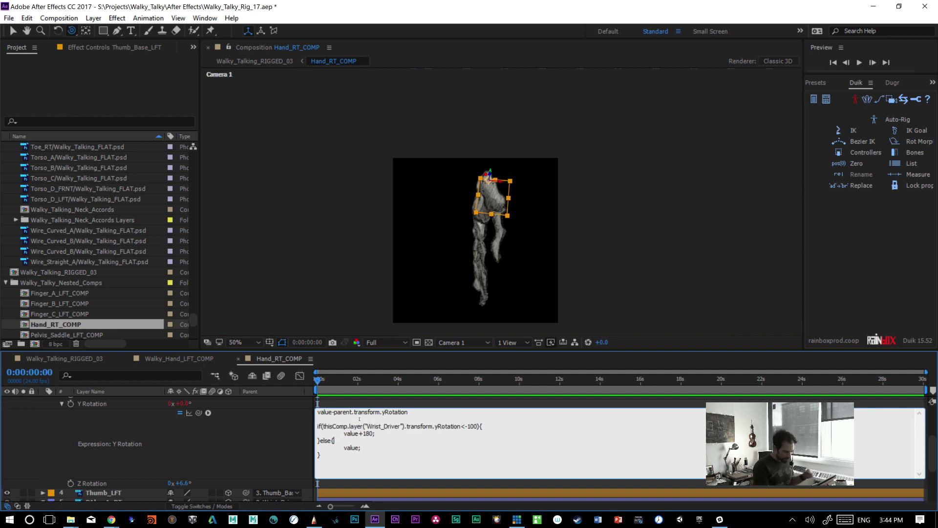
pyautogui.moveTo(407, 411); pyautogui.dragTo(336, 418)
pyautogui.hotkey('ctrl', 'c')
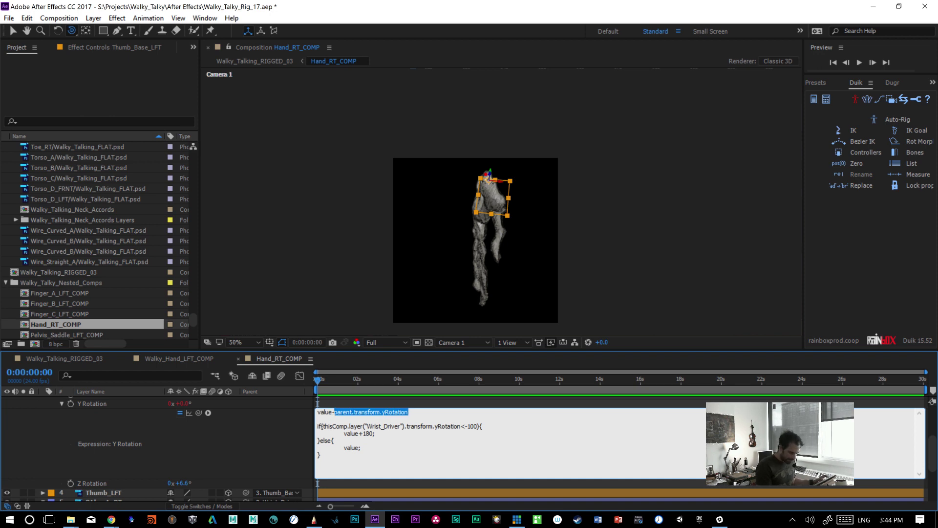
pyautogui.moveTo(322, 426); pyautogui.dragTo(461, 427)
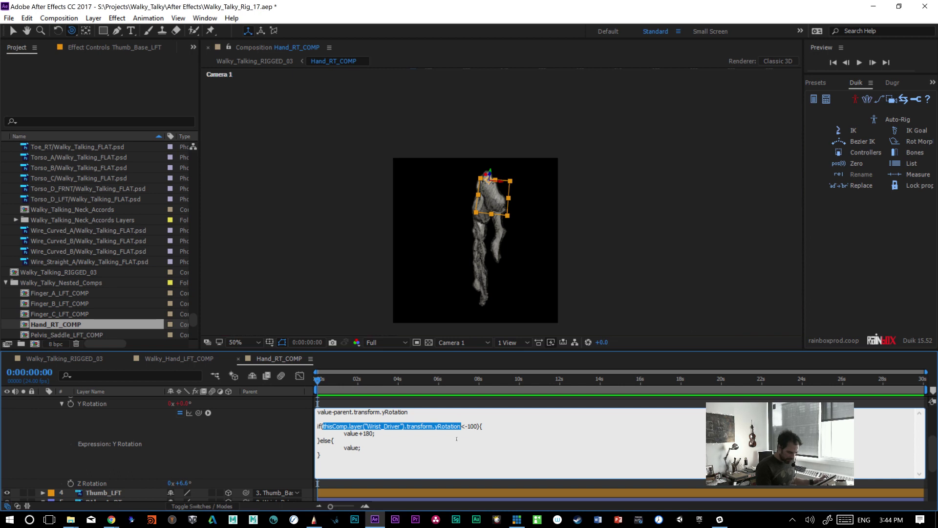
pyautogui.hotkey('ctrl', 'v')
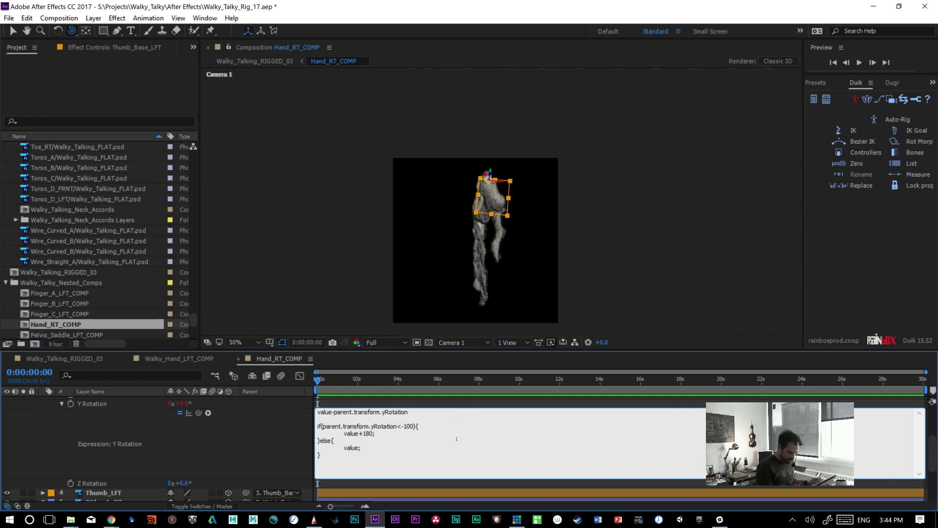
# - Delete the value-parent.transform.yRotation line and the empty lines above the if statement, and apply the expression
pyautogui.moveTo(306, 417); pyautogui.dragTo(310, 410)
pyautogui.press('BackSpace')
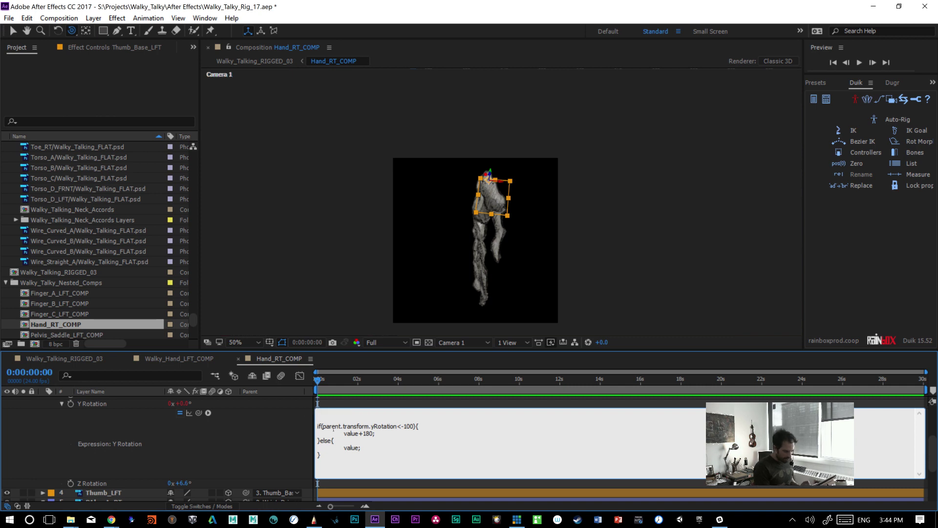
pyautogui.press('Delete')
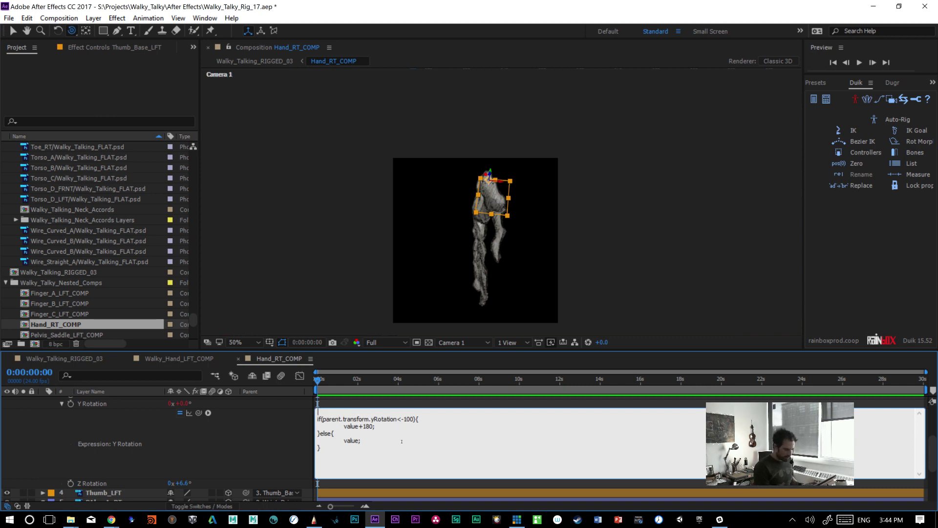
pyautogui.press('Delete')
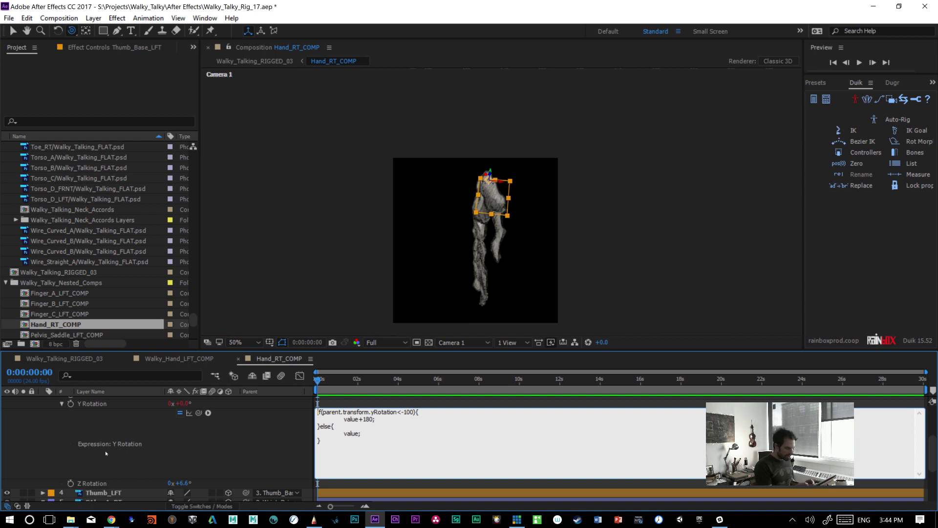
pyautogui.click(931, 419)
# - Disable Thumb_Base_LFT's Y Rotation expression
pyautogui.scroll(2, 933, 425)
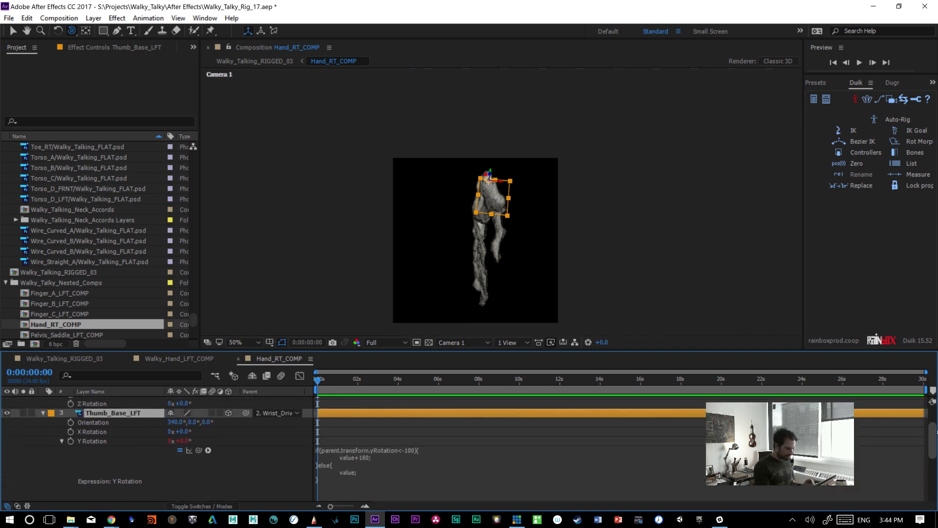
pyautogui.click(180, 450)
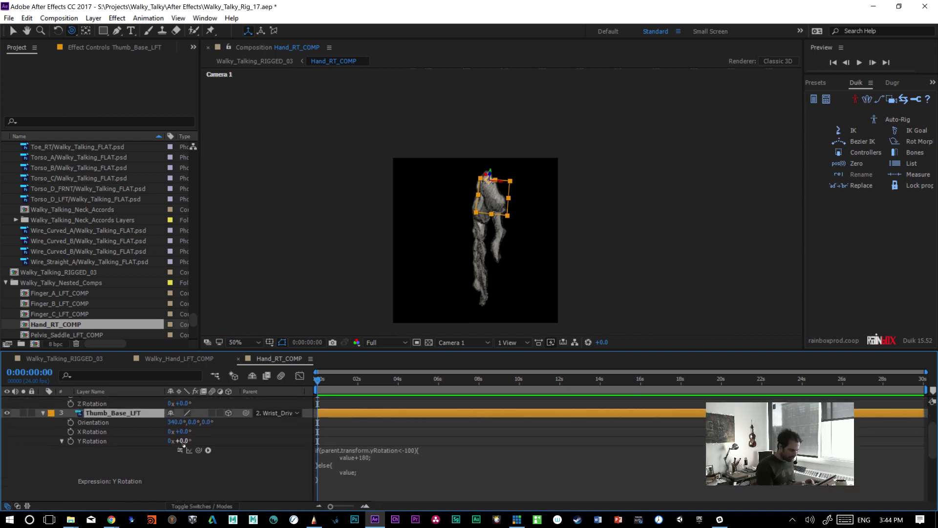
# - Turn the Wrist_Driver layer to a Y Rotation of 119°
pyautogui.moveTo(930, 448); pyautogui.dragTo(934, 426)
pyautogui.moveTo(182, 438); pyautogui.dragTo(225, 428)
pyautogui.hotkey('ctrl', 'z')
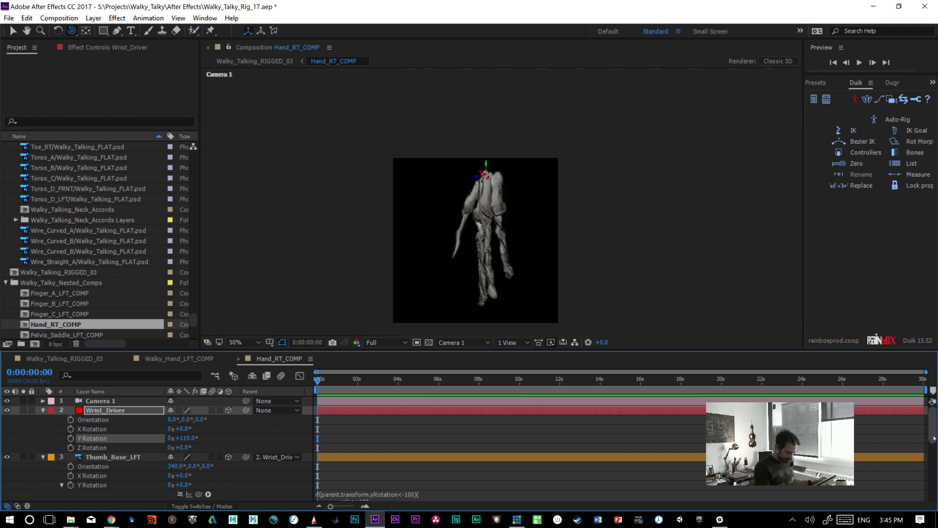
# - Change the if condition in Thumb_Base_LFT's Y Rotation expression to parent.transform.yRotation>120 and apply the expression
pyautogui.scroll(-2, 933, 446)
pyautogui.scroll(-1, 933, 445)
pyautogui.click(400, 453)
pyautogui.click(401, 453)
pyautogui.press('BackSpace')
pyautogui.press('Delete')
pyautogui.write('>')
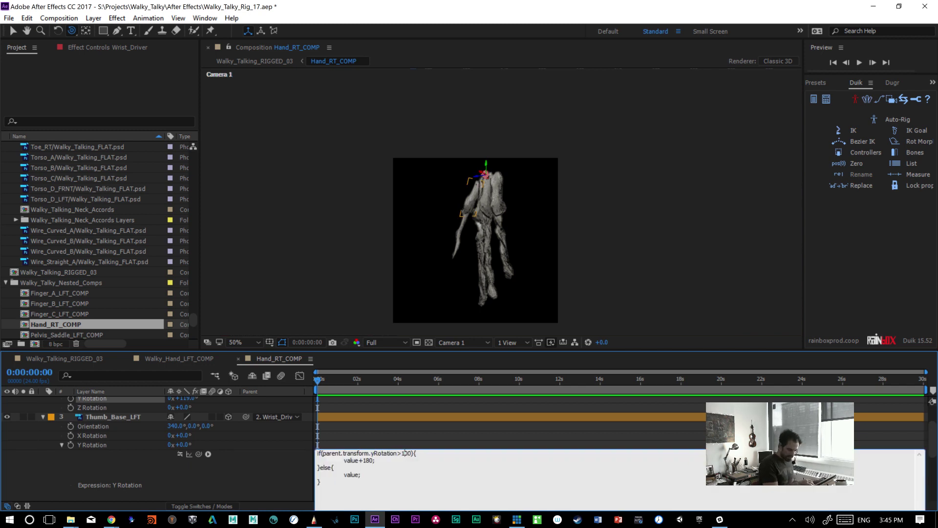
pyautogui.hotkey('shift', 'Right')
pyautogui.hotkey('shift', 'Right')
pyautogui.hotkey('shift', 'Right')
pyautogui.write('120')
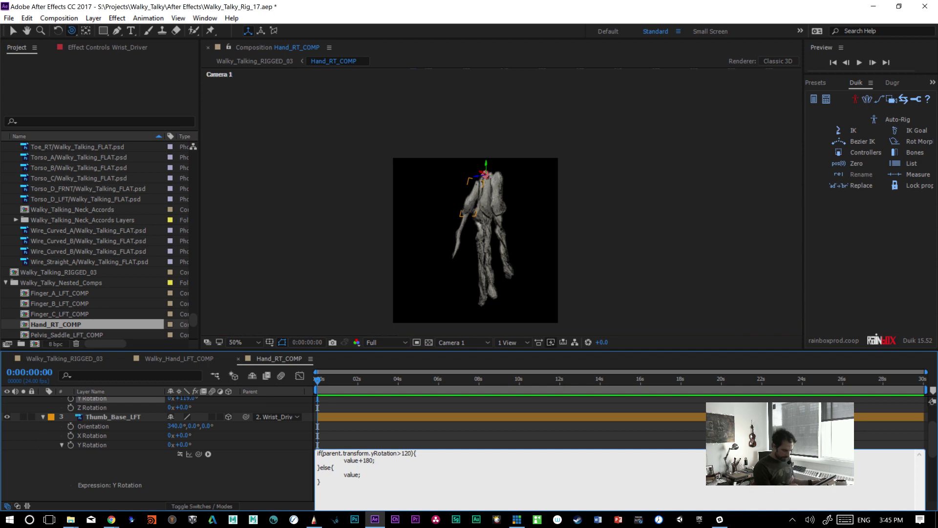
pyautogui.moveTo(329, 382); pyautogui.dragTo(291, 414)
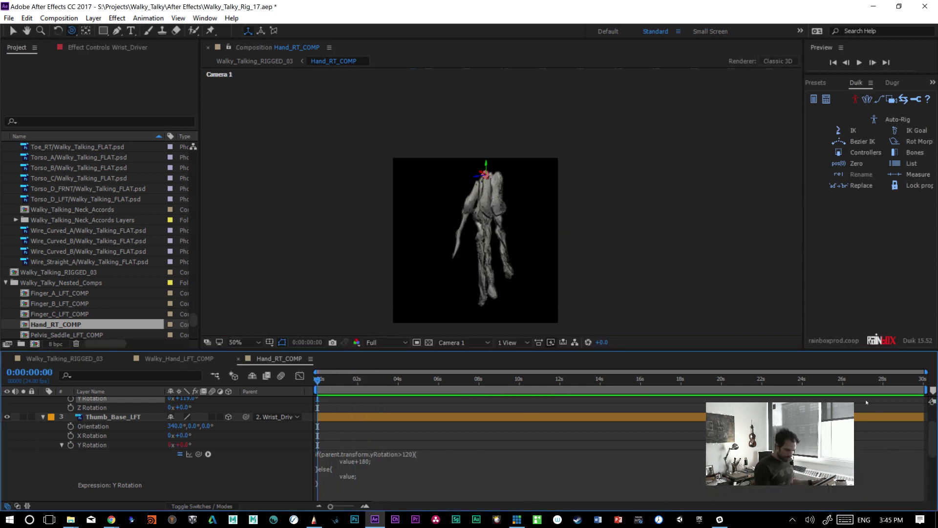
# - Clear the whole if/else code from Thumb_Base_LFT's Y Rotation so that the property has no expression
pyautogui.scroll(2, 932, 443)
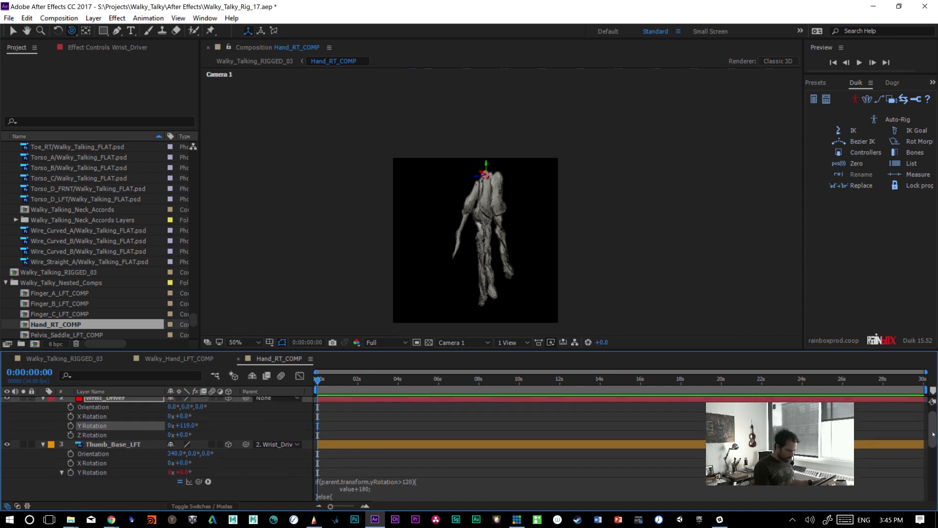
pyautogui.click(350, 469)
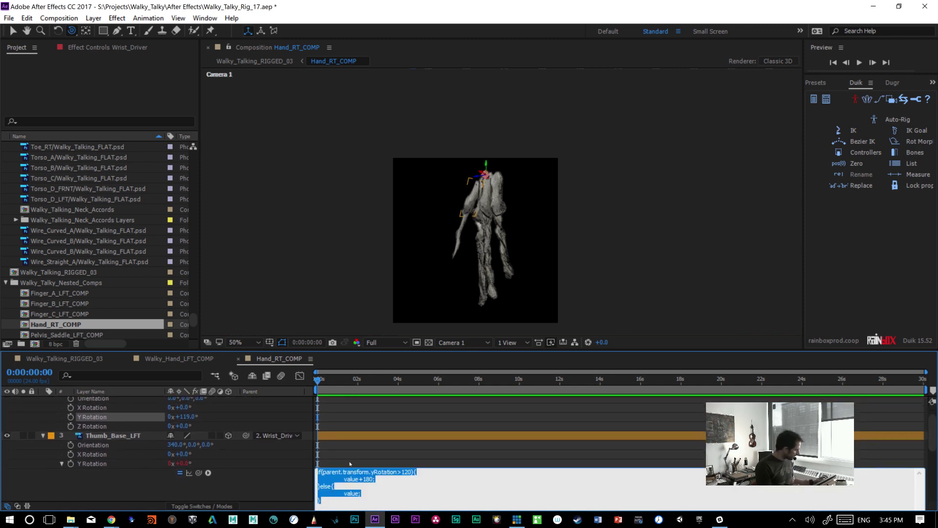
pyautogui.press('BackSpace')
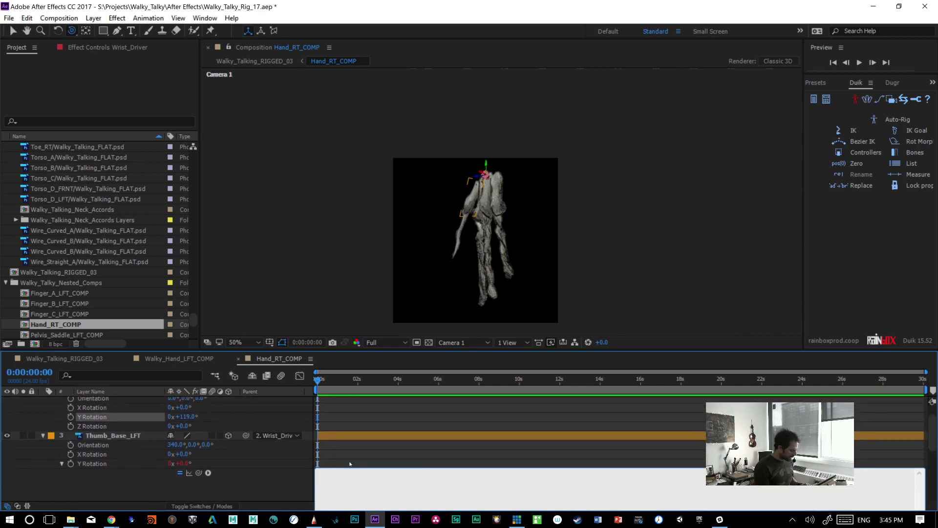
pyautogui.click(686, 465)
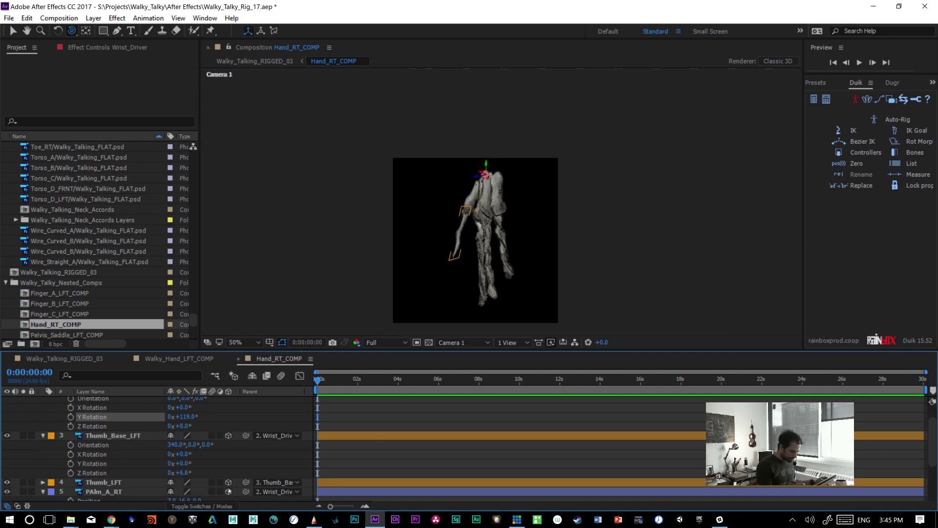
# - Reveal PAlm_A_RT's rotation properties, add the parent.transform.yRotation>120 if/else expression to its Y Rotation, and enlarge the expression field to show all lines
pyautogui.click(100, 491)
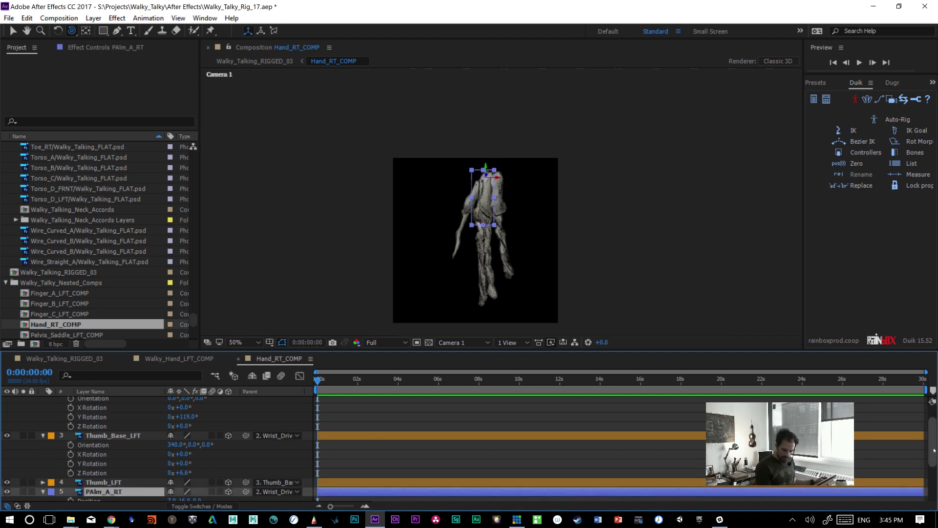
pyautogui.scroll(-3, 75, 470)
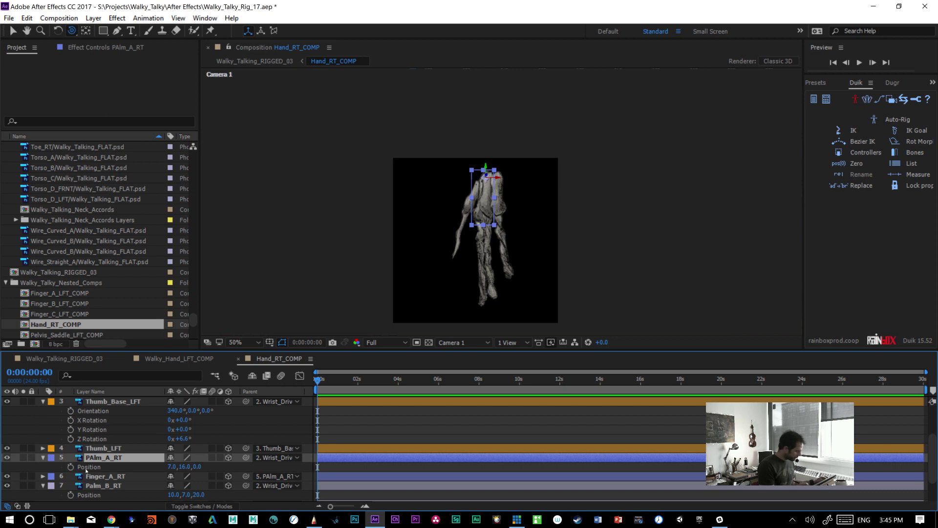
pyautogui.press('r')
pyautogui.keyDown('alt'); pyautogui.click(70, 486); pyautogui.keyUp('alt')
pyautogui.press('BackSpace')
pyautogui.click(385, 487)
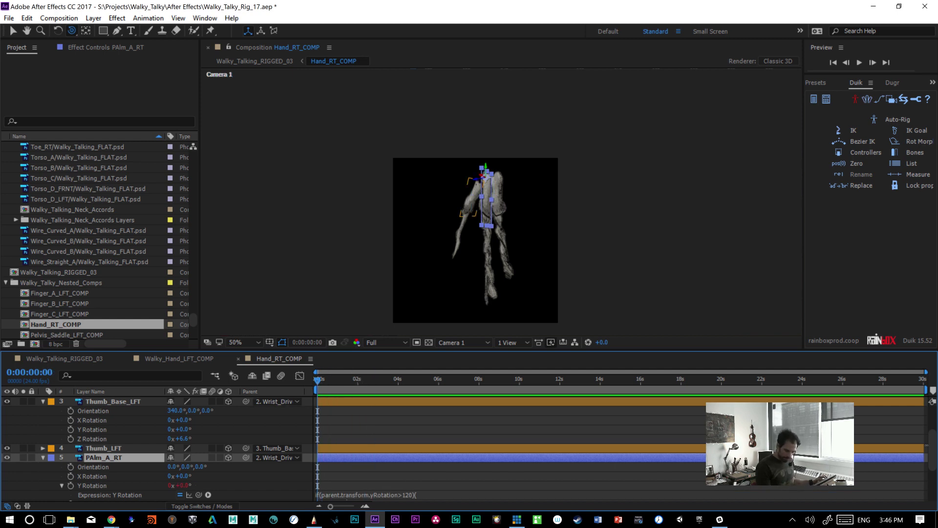
pyautogui.scroll(-5, 932, 453)
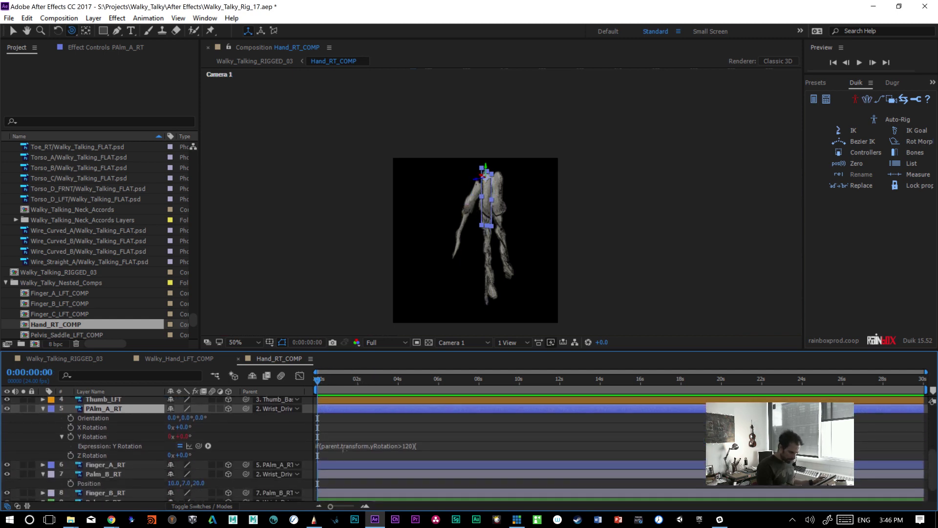
pyautogui.click(344, 446)
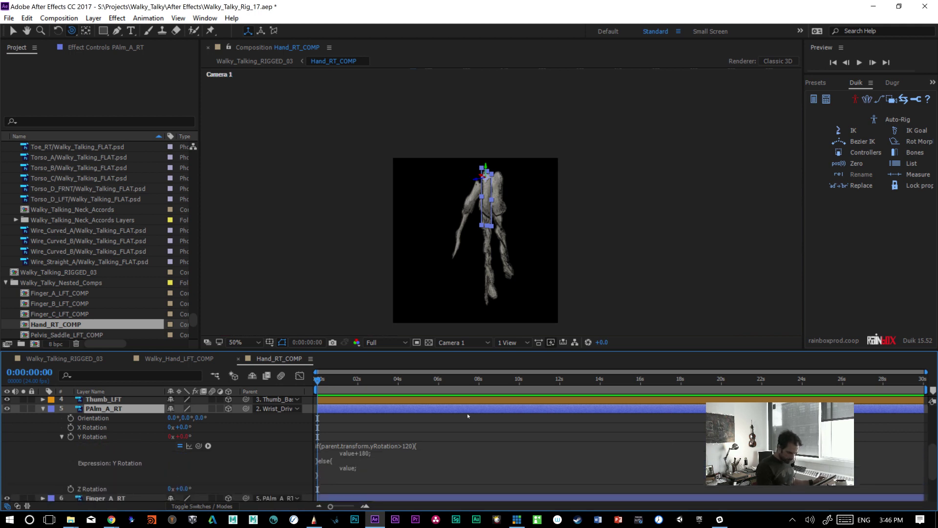
# - Try value-180 instead of value+180 in PAlm_A_RT's Y Rotation expression, and undo the change
pyautogui.click(359, 457)
pyautogui.click(359, 453)
pyautogui.press('Delete')
pyautogui.write('-')
pyautogui.press('KP_Enter')
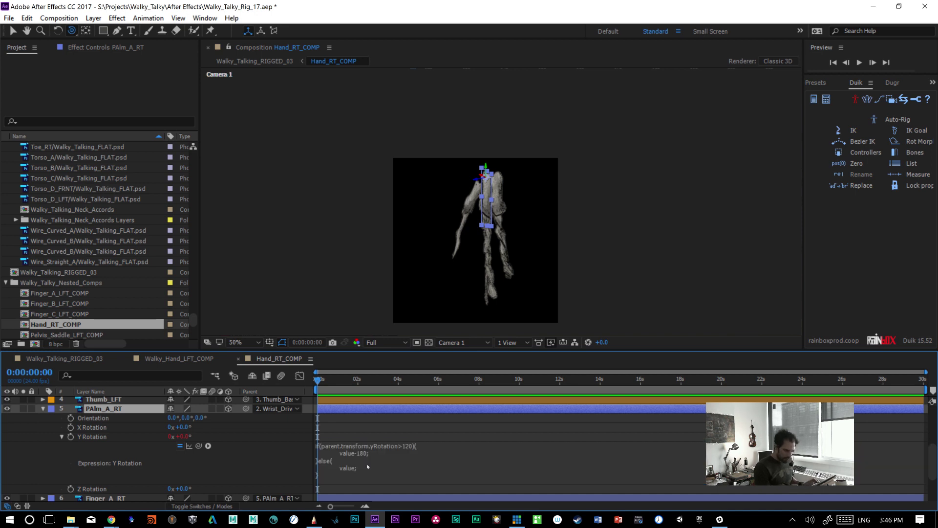
pyautogui.hotkey('ctrl', 'z')
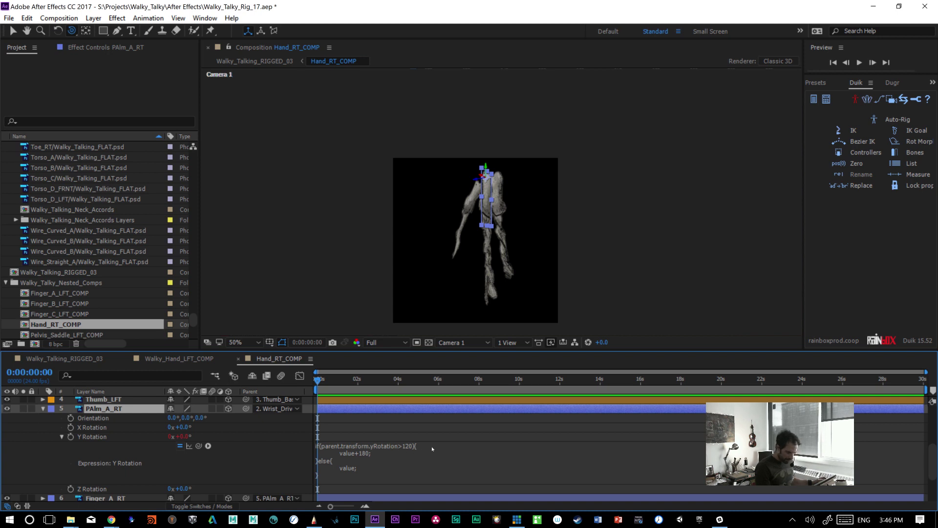
# - Examine the Orientation and Y Rotation expressions of Palm_A_LFT 2 in Walky_Hand_LFT_COMP for comparison with PAlm_A_RT
pyautogui.moveTo(934, 473)
pyautogui.mouseDown()
pyautogui.moveTo(934, 462)
pyautogui.moveTo(934, 475)
pyautogui.mouseUp()
pyautogui.click(371, 456)
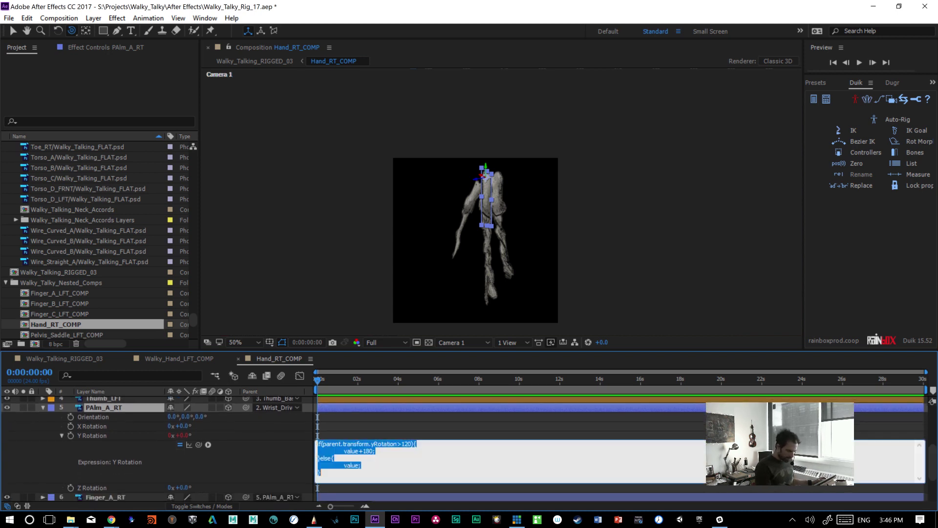
pyautogui.click(164, 362)
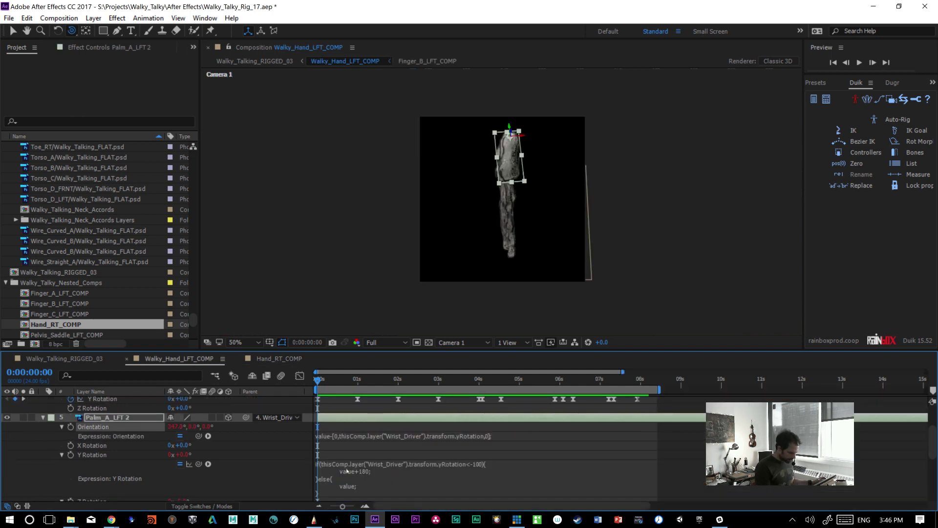
pyautogui.moveTo(384, 438)
pyautogui.mouseDown()
pyautogui.moveTo(385, 455)
pyautogui.moveTo(387, 445)
pyautogui.mouseUp()
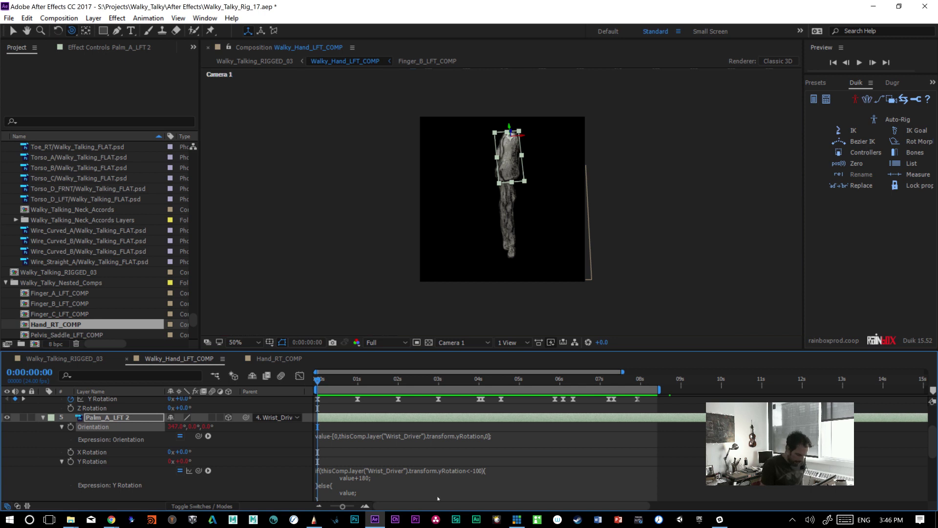
pyautogui.click(376, 436)
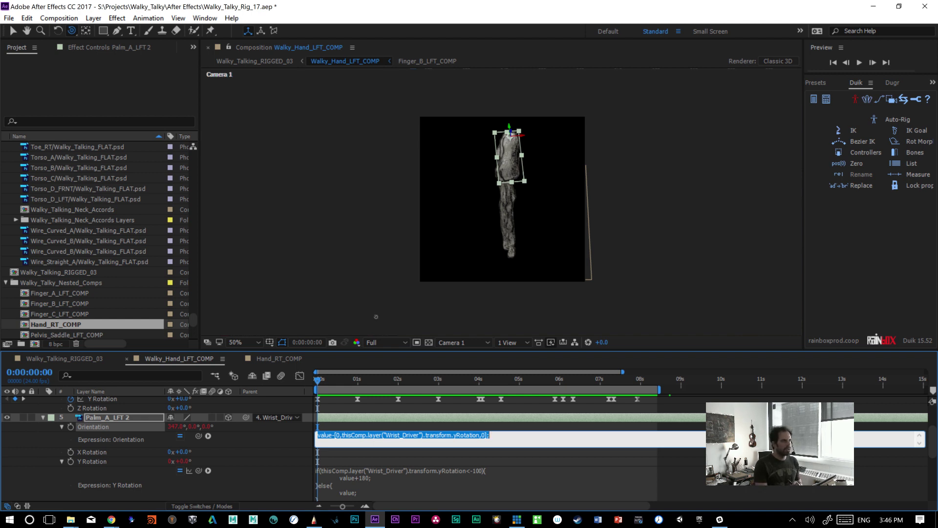
pyautogui.hotkey('alt', 'Tab')
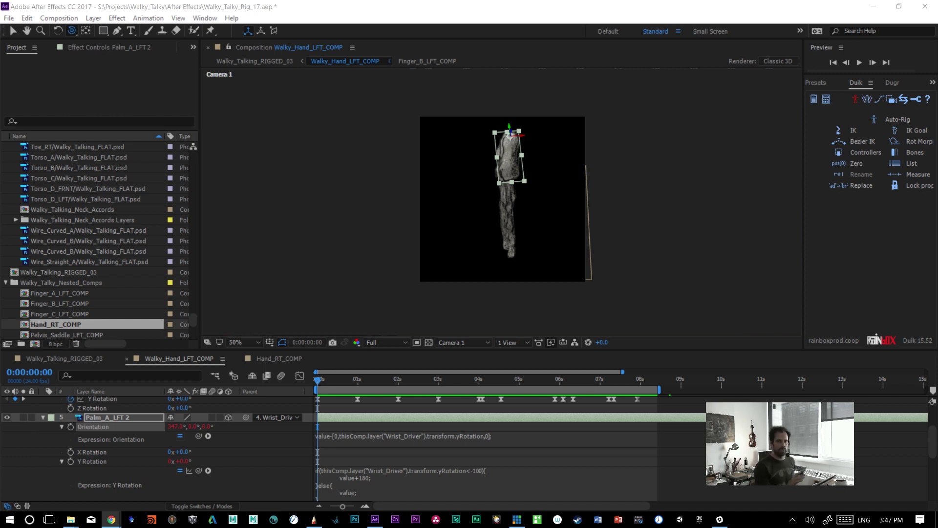
pyautogui.moveTo(329, 383); pyautogui.dragTo(284, 407)
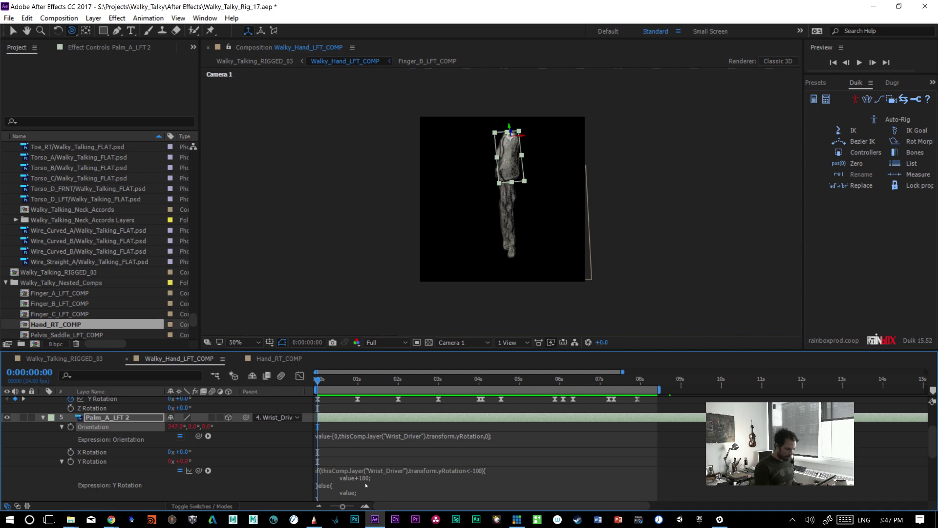
pyautogui.press('space')
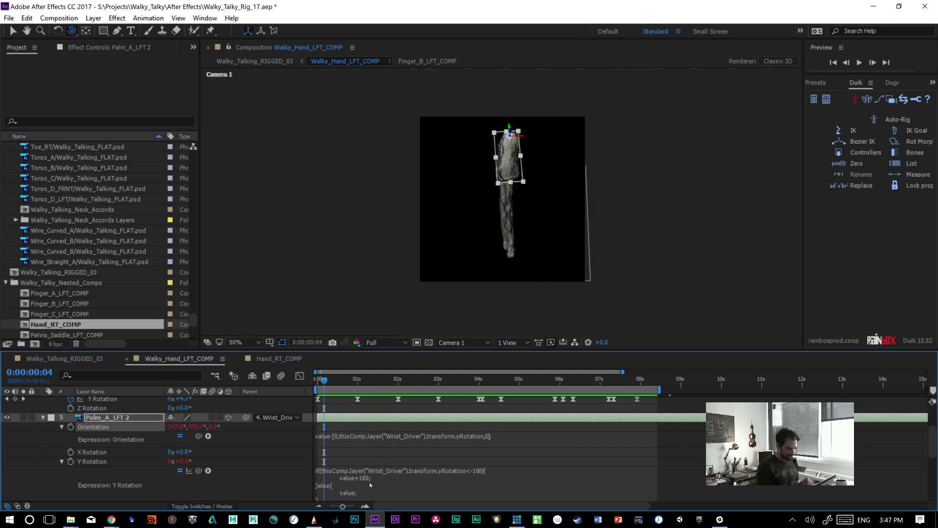
# - Copy Palm_A_LFT 2's Orientation expression and paste it as a new expression on PAlm_A_RT's Orientation in Hand_RT_COMP
pyautogui.click(370, 479)
pyautogui.click(351, 435)
pyautogui.hotkey('ctrl', 'c')
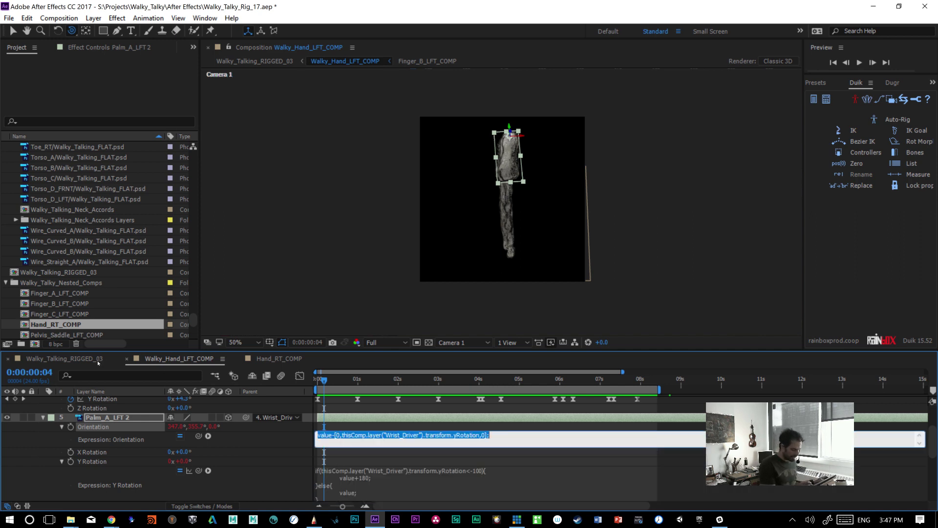
pyautogui.click(279, 358)
pyautogui.click(343, 445)
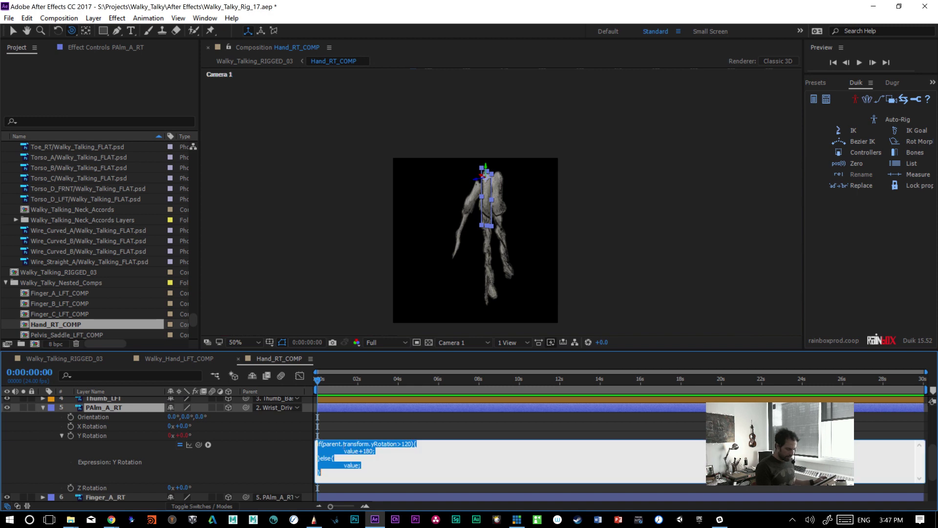
pyautogui.keyDown('alt'); pyautogui.click(70, 417); pyautogui.keyUp('alt')
pyautogui.hotkey('ctrl', 'v')
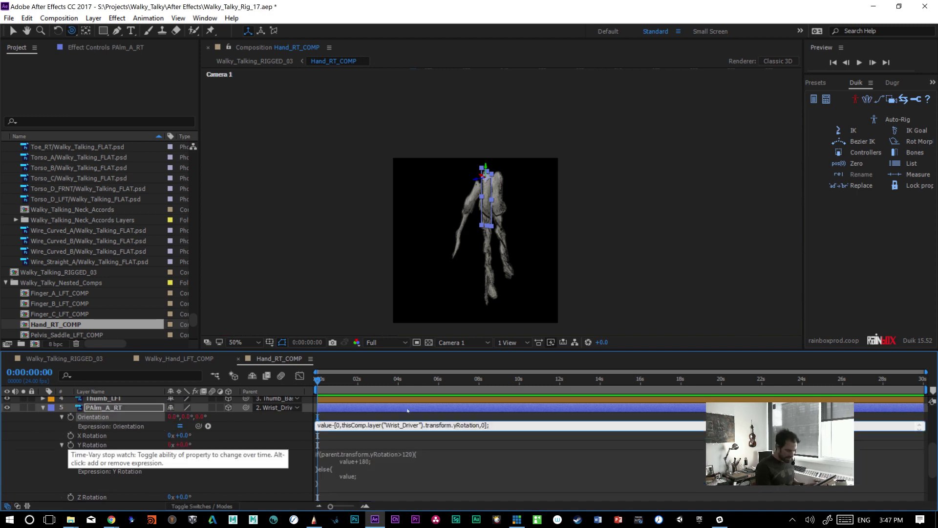
# - Shorten the Wrist_Driver reference in PAlm_A_RT's Orientation expression to parent.yRotation and apply the expression
pyautogui.moveTo(343, 425); pyautogui.dragTo(423, 428)
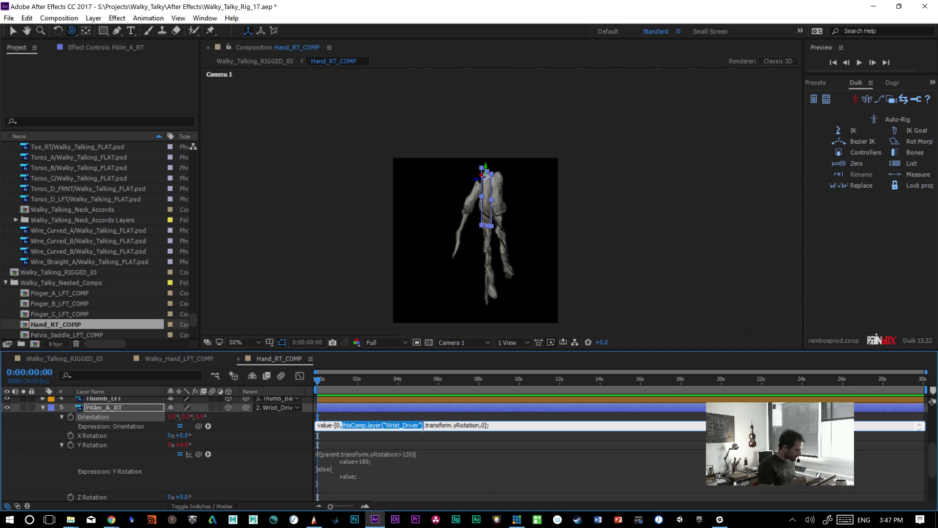
pyautogui.write('parent')
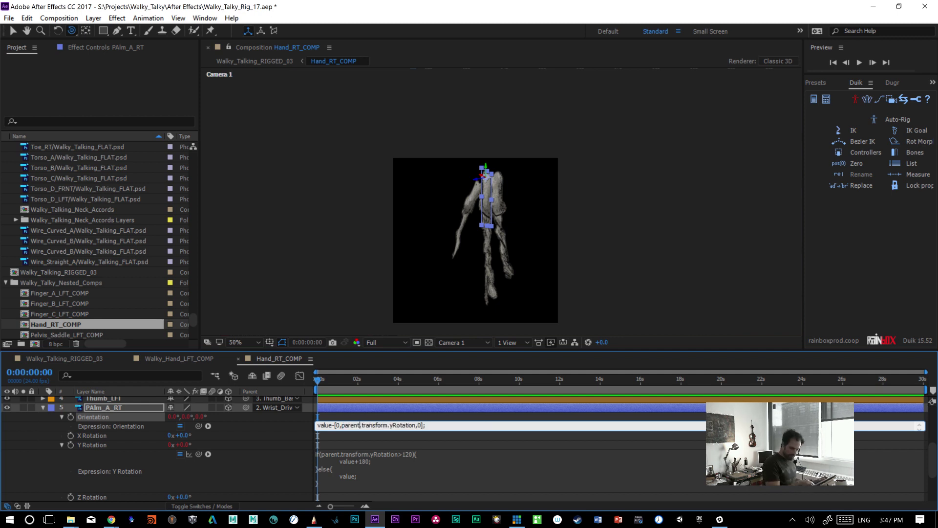
pyautogui.hotkey('shift', 'Right')
pyautogui.hotkey('shift', 'Right')
pyautogui.hotkey('shift', 'Right')
pyautogui.hotkey('shift', 'Right')
pyautogui.hotkey('shift', 'Right')
pyautogui.hotkey('shift', 'Right')
pyautogui.hotkey('shift', 'Right')
pyautogui.hotkey('shift', 'Right')
pyautogui.hotkey('shift', 'Right')
pyautogui.hotkey('shift', 'Right')
pyautogui.hotkey('shift', 'Right')
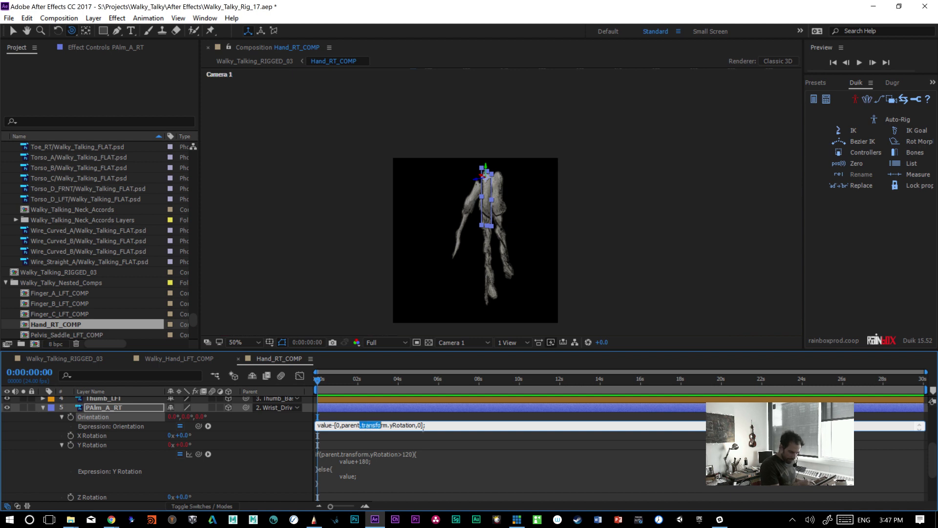
pyautogui.press('BackSpace')
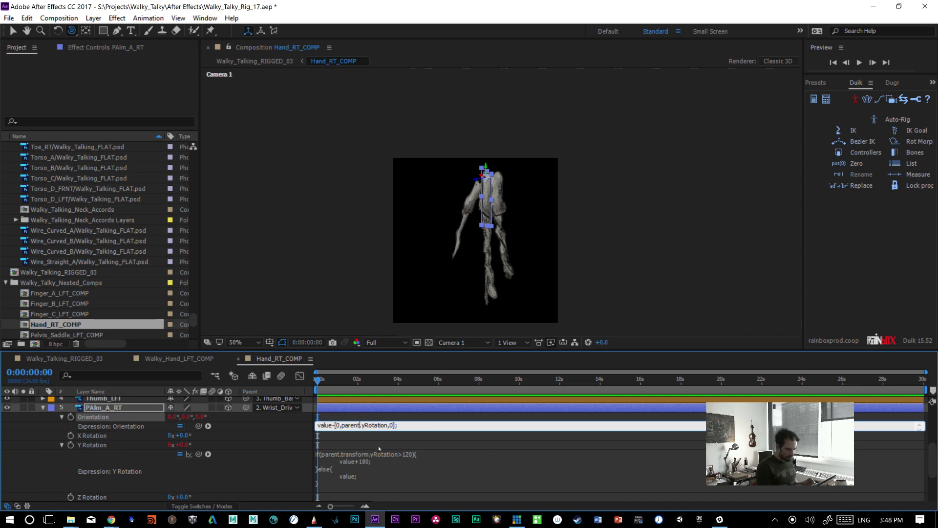
pyautogui.write('.')
pyautogui.click(365, 383)
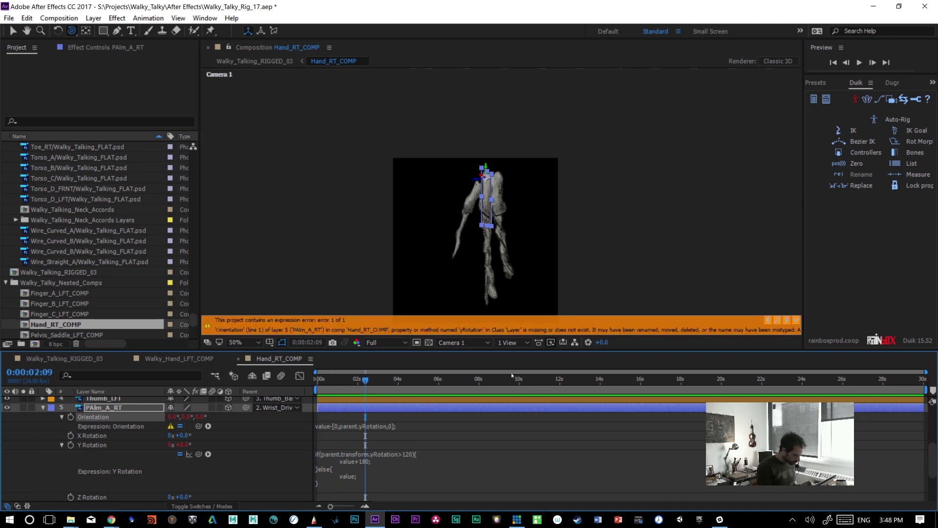
# - Replace PAlm_A_RT's Orientation expression in Hand_RT_COMP with the full Orientation expression copied from Palm_A_LFT 2 in Walky_Hand_LFT_COMP
pyautogui.click(341, 429)
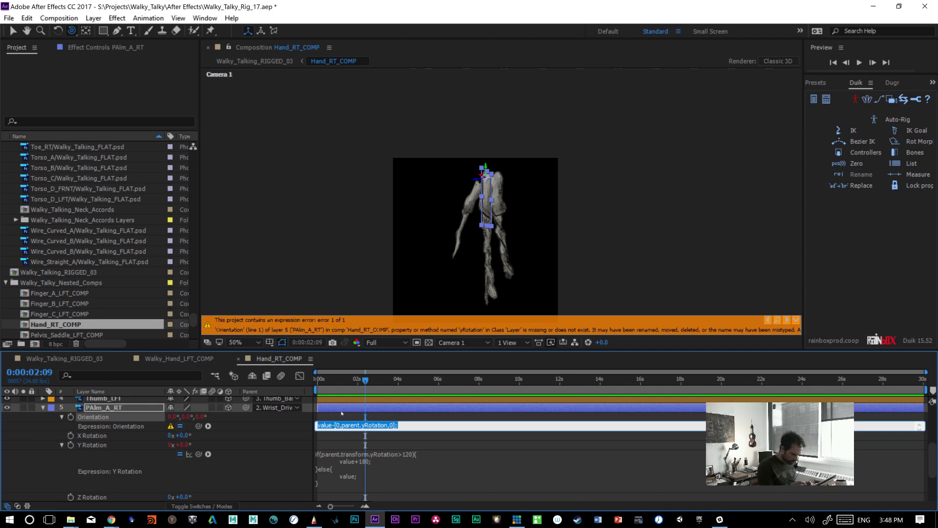
pyautogui.click(198, 361)
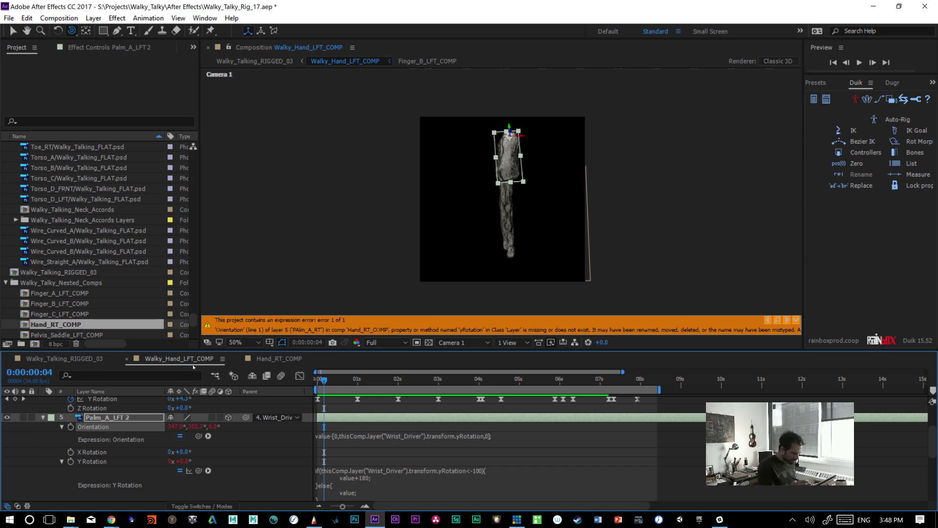
pyautogui.click(420, 438)
pyautogui.hotkey('ctrl', 'c')
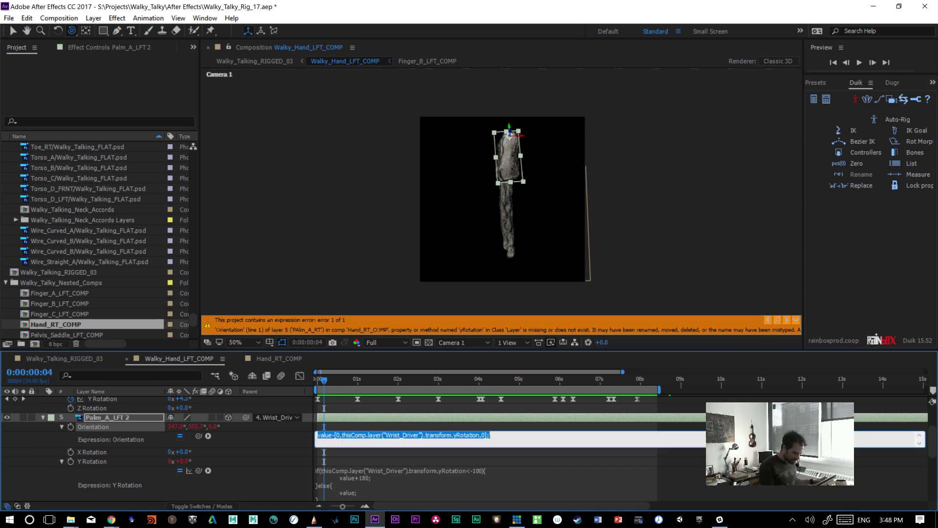
pyautogui.click(168, 361)
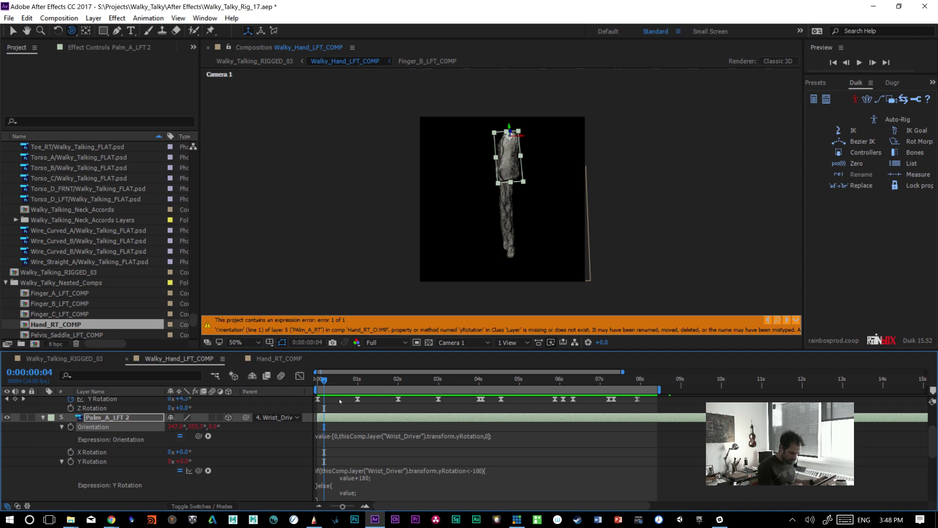
pyautogui.click(288, 361)
pyautogui.click(376, 425)
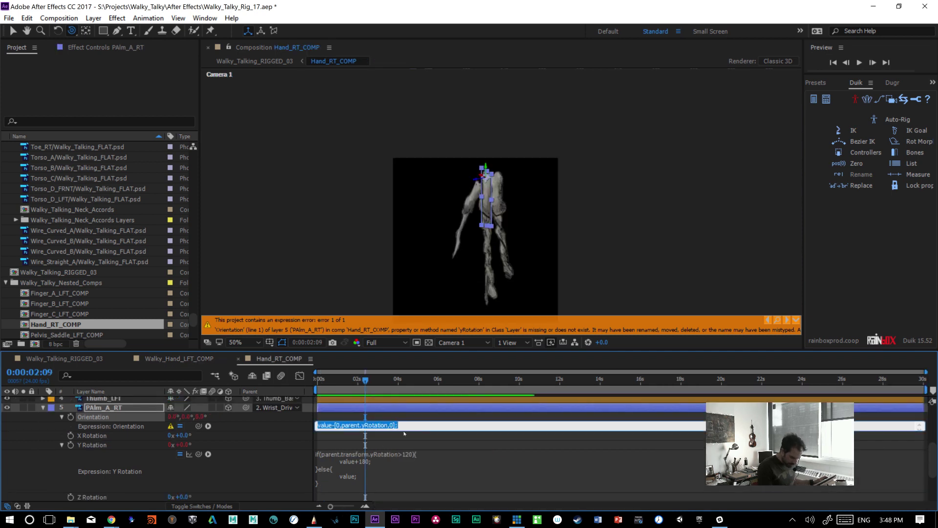
pyautogui.hotkey('ctrl', 'v')
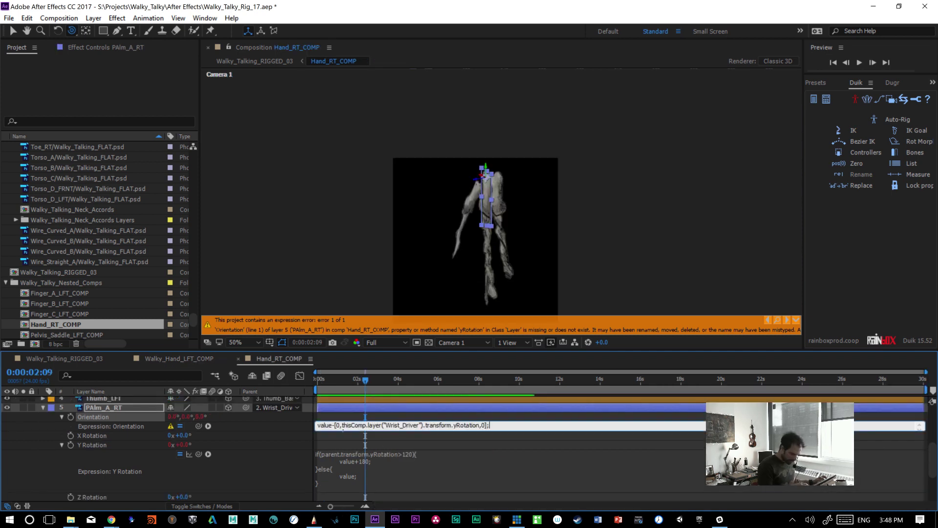
pyautogui.press('KP_Enter')
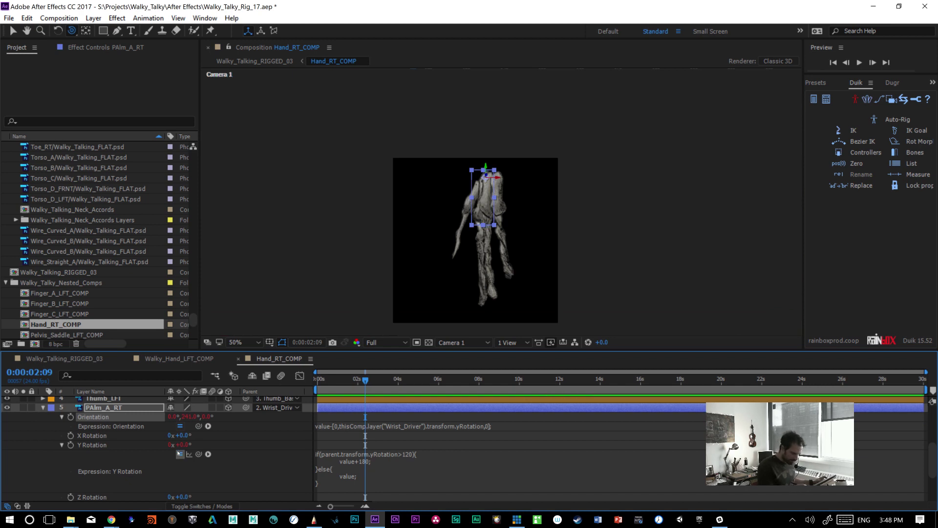
# - Move the current time to 0:00:00:00 and copy PAlm_A_RT's Orientation expression
pyautogui.moveTo(355, 384); pyautogui.dragTo(300, 401)
pyautogui.scroll(2, 925, 453)
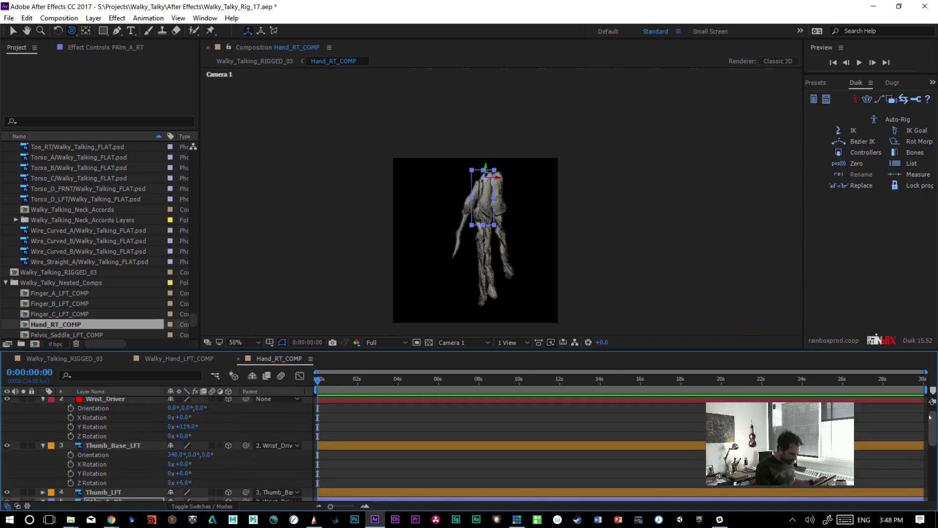
pyautogui.moveTo(925, 453); pyautogui.dragTo(922, 454)
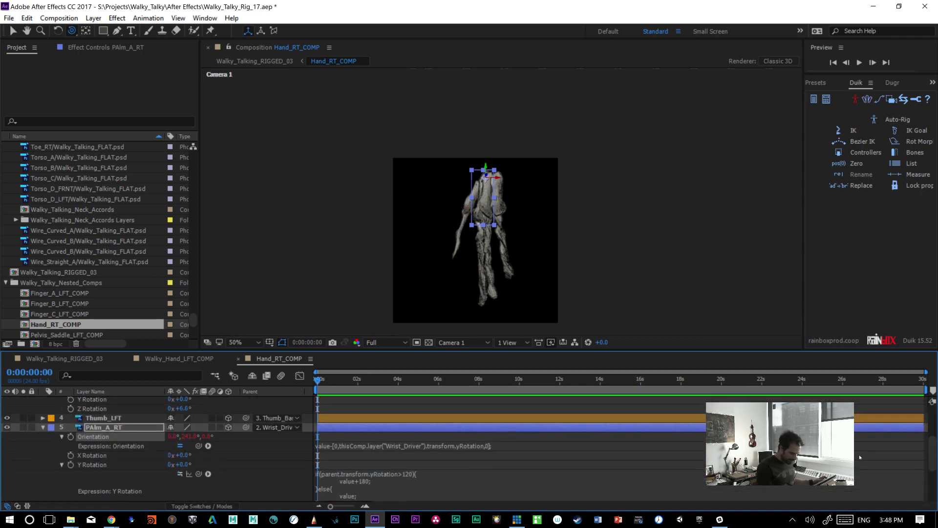
pyautogui.click(177, 478)
pyautogui.click(693, 444)
pyautogui.hotkey('ctrl', 'c')
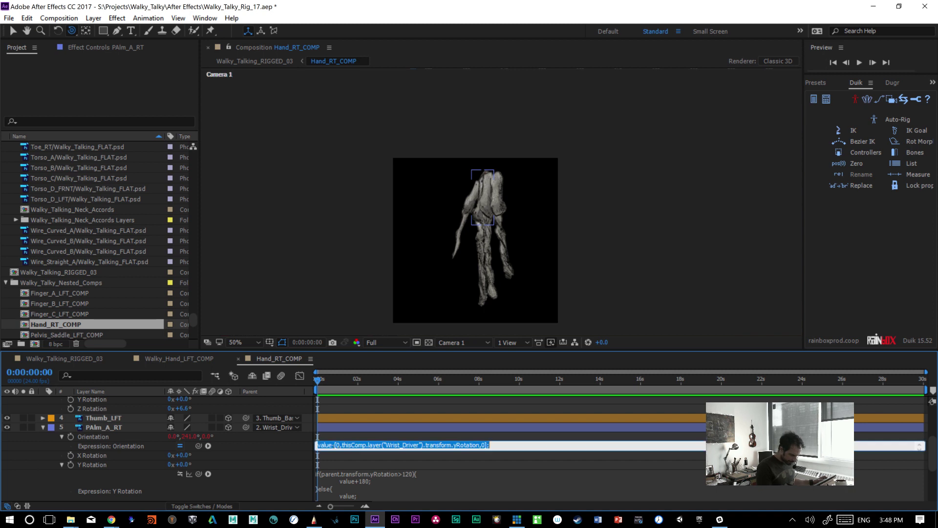
pyautogui.moveTo(932, 450); pyautogui.dragTo(932, 427)
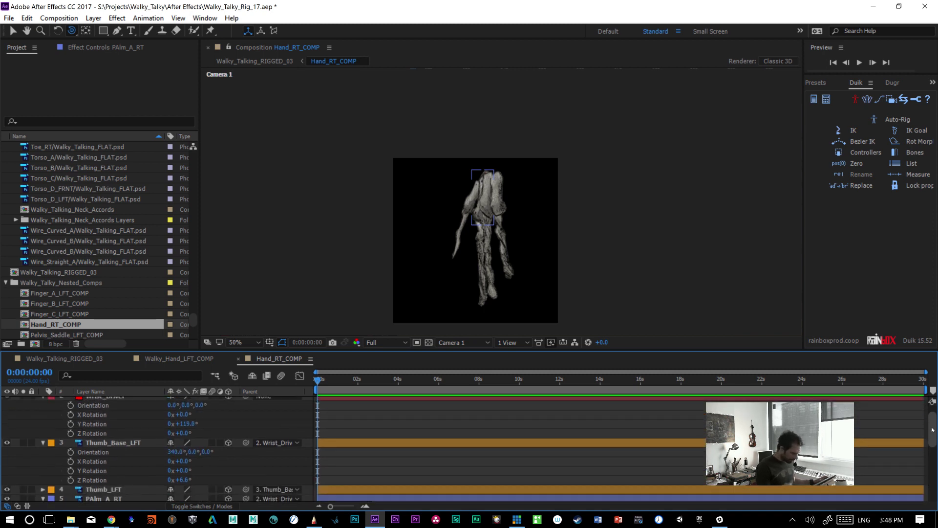
pyautogui.keyDown('alt'); pyautogui.click(71, 405); pyautogui.keyUp('alt')
pyautogui.hotkey('ctrl', 'v')
pyautogui.press('KP_Enter')
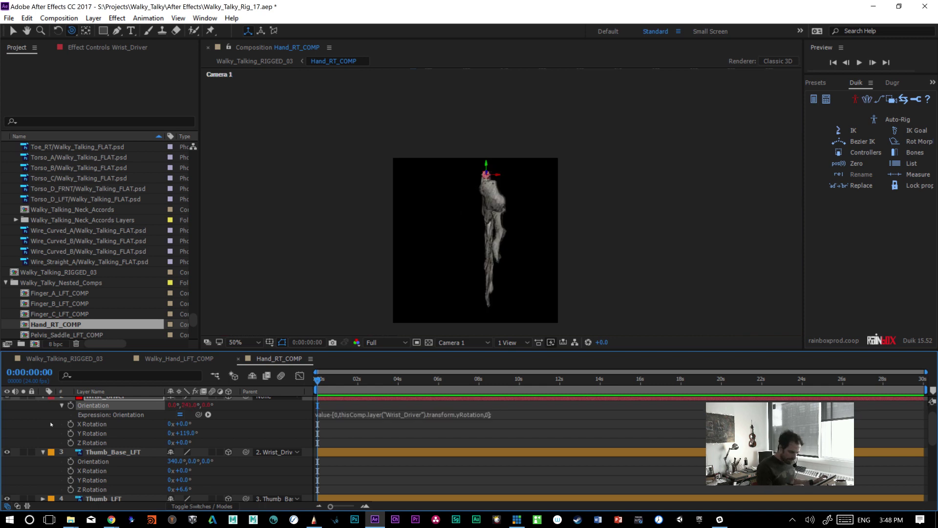
pyautogui.hotkey('ctrl', 'z')
# - Add the expression value-[0,thisComp.layer("Wrist_Driver").transform.yRotation,0]; to Thumb_Base_LFT's Orientation, and toggle it off and on to compare
pyautogui.keyDown('alt'); pyautogui.click(71, 452); pyautogui.keyUp('alt')
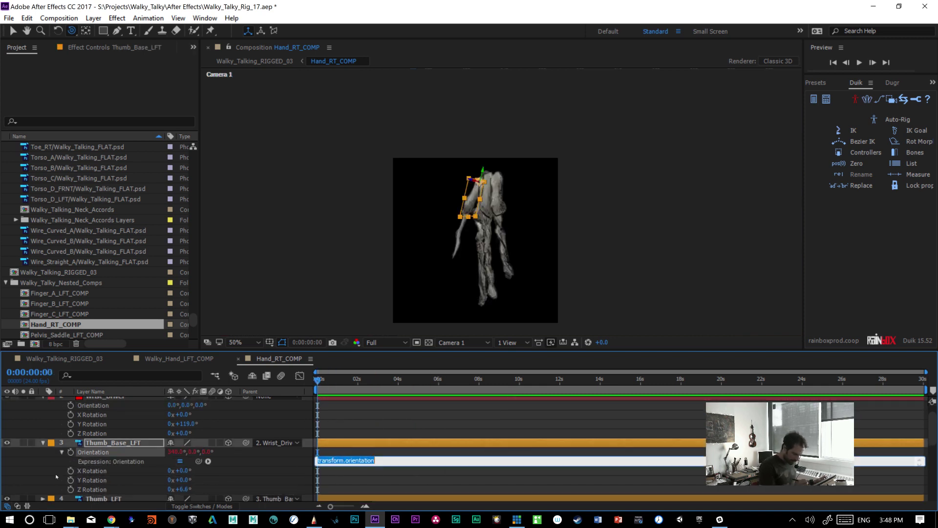
pyautogui.write('value-[0,thisComp.layer("Wrist_Driver").transform.yRotation,0];')
pyautogui.press('KP_Enter')
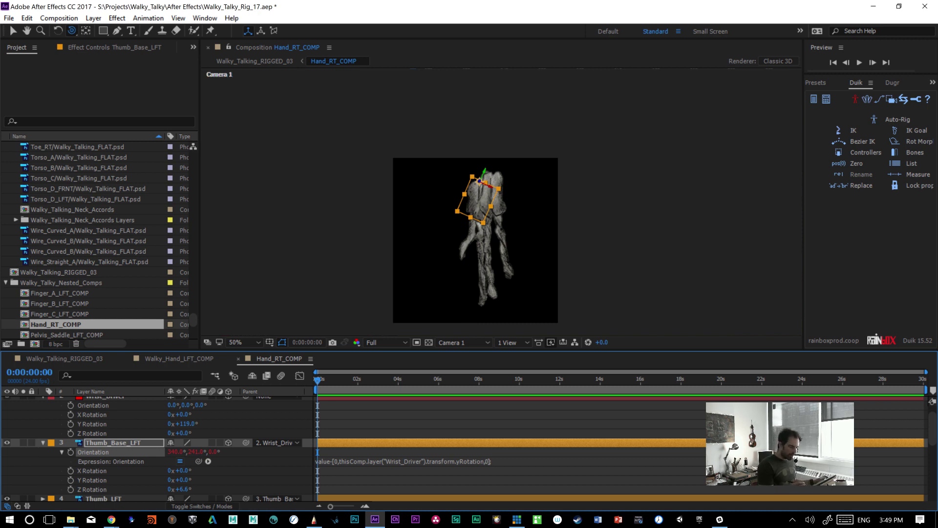
pyautogui.click(180, 460)
pyautogui.click(180, 460)
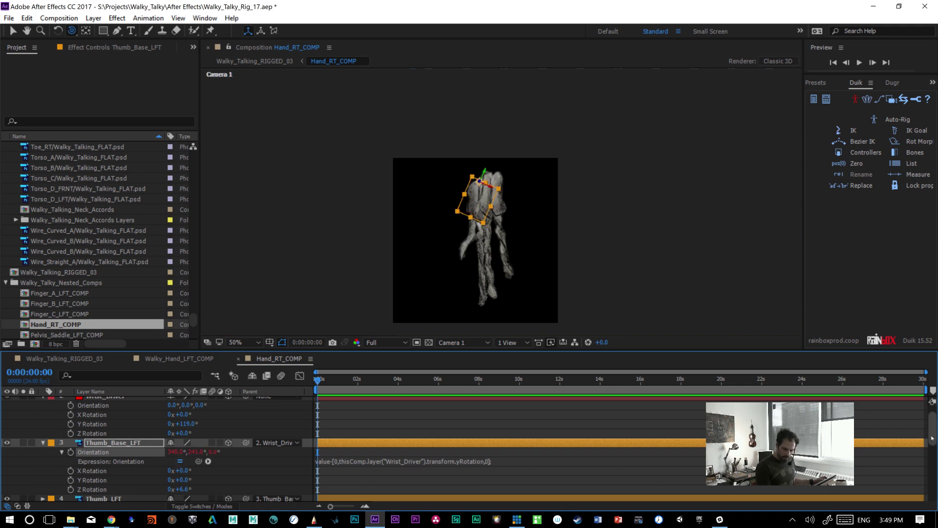
# - Reset Wrist_Driver's Y Rotation to 0 degrees
pyautogui.scroll(1, 186, 458)
pyautogui.click(183, 437)
pyautogui.write('0')
pyautogui.press('Return')
pyautogui.moveTo(183, 438)
pyautogui.mouseDown()
pyautogui.moveTo(146, 439)
pyautogui.moveTo(175, 436)
pyautogui.mouseUp()
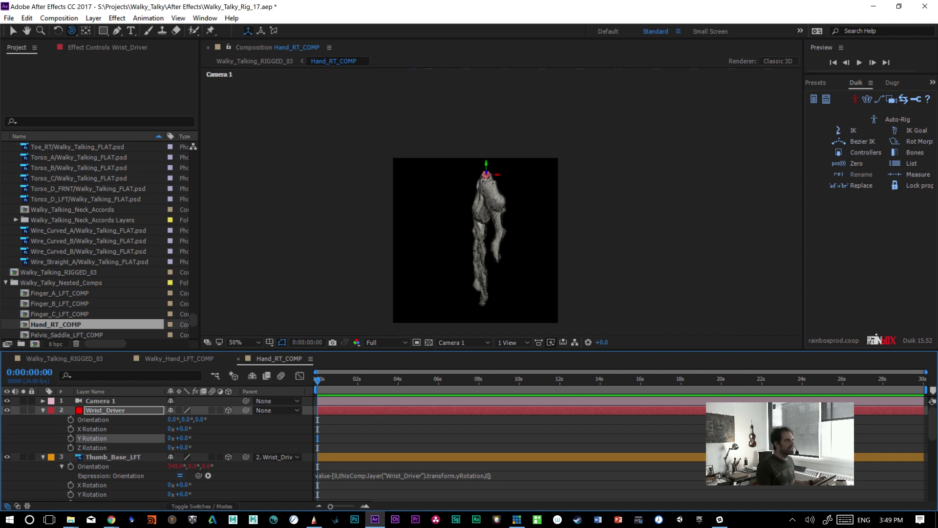
pyautogui.hotkey('alt', 'Tab')
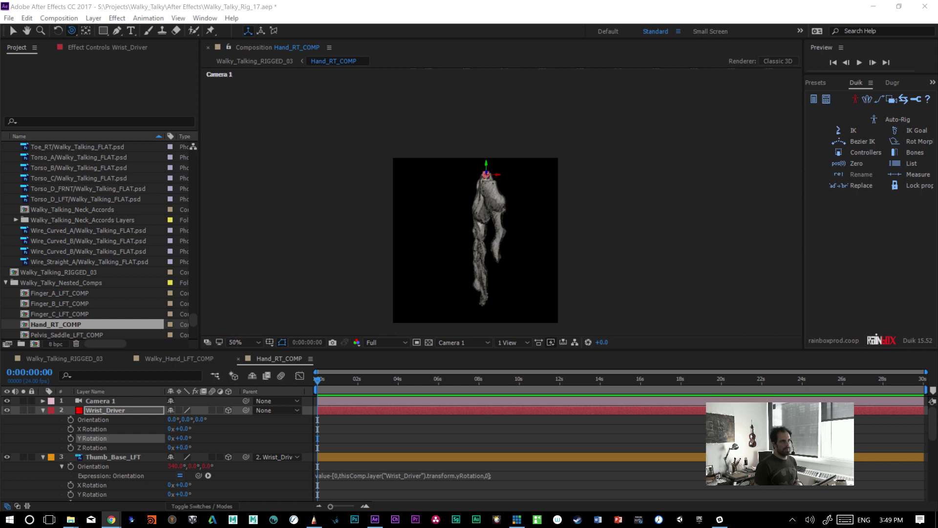
pyautogui.click(323, 382)
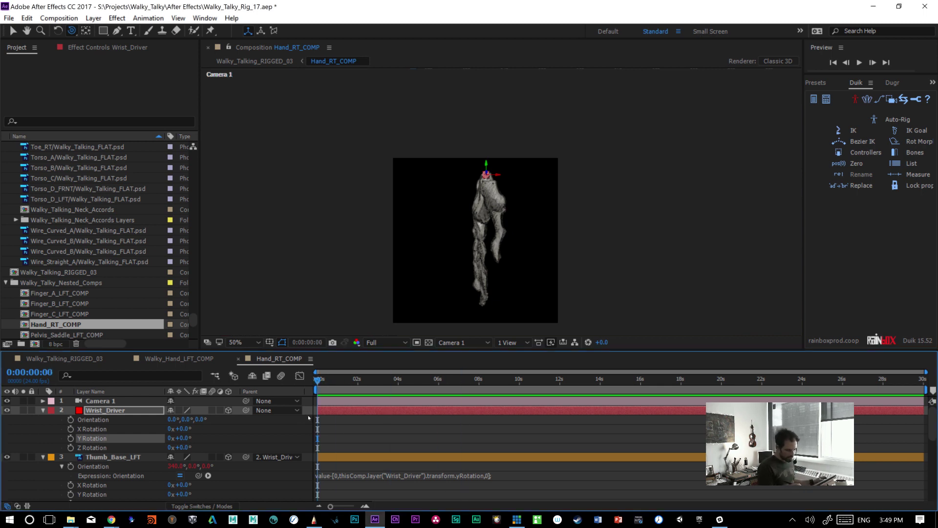
pyautogui.moveTo(182, 435); pyautogui.dragTo(156, 438)
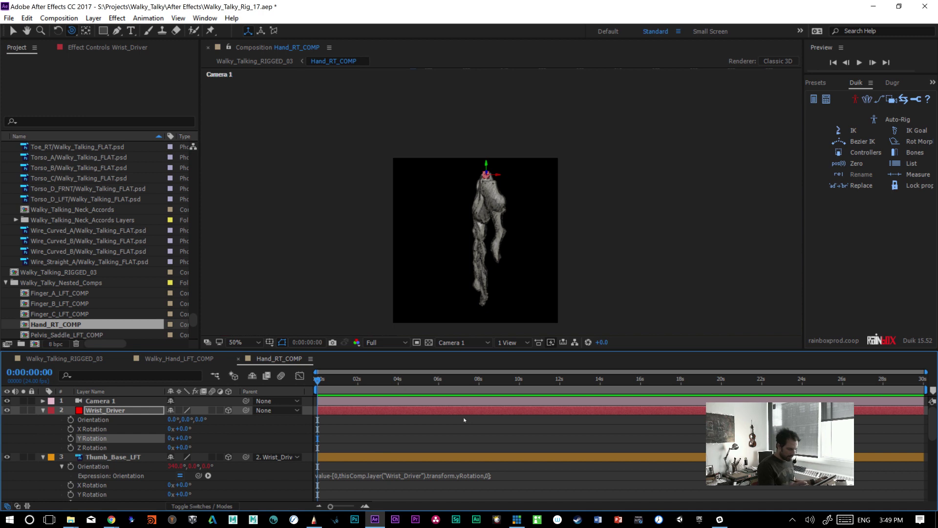
# - Collapse the expanded properties of Wrist_Driver, Palm_A_LFT 2 and Finger_A_LFT_COMP in Walky_Hand_LFT_COMP
pyautogui.click(171, 360)
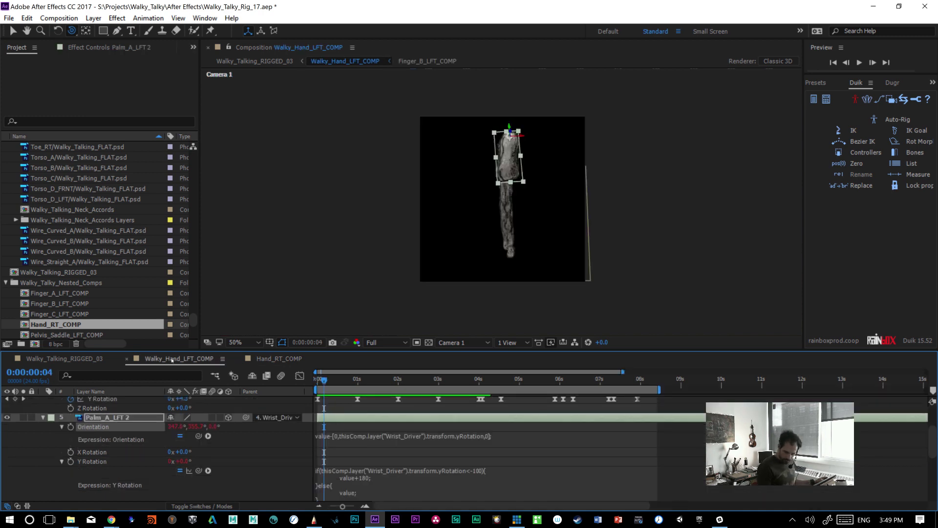
pyautogui.moveTo(931, 439); pyautogui.dragTo(931, 420)
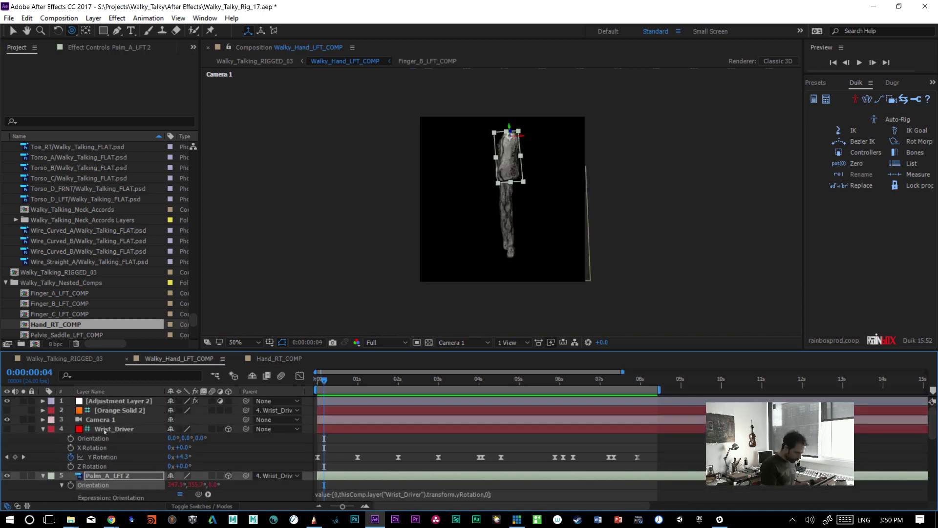
pyautogui.click(42, 429)
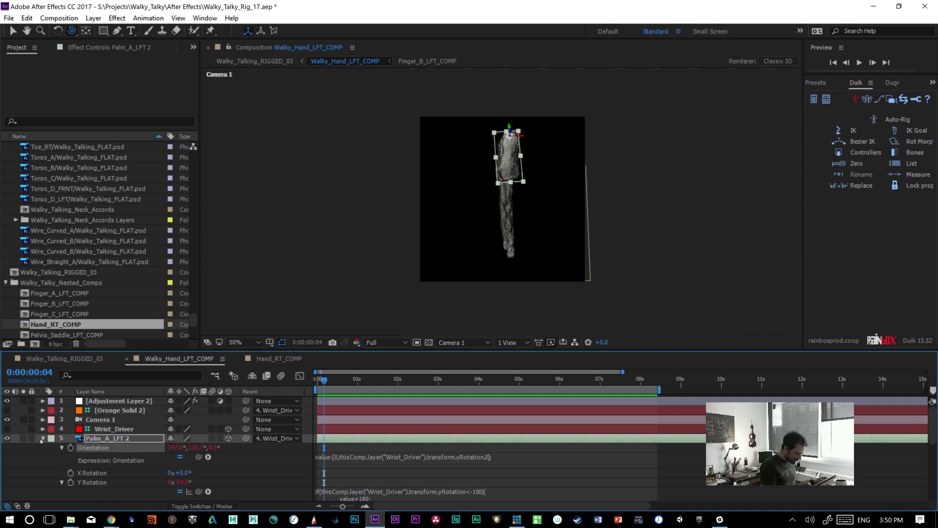
pyautogui.click(43, 438)
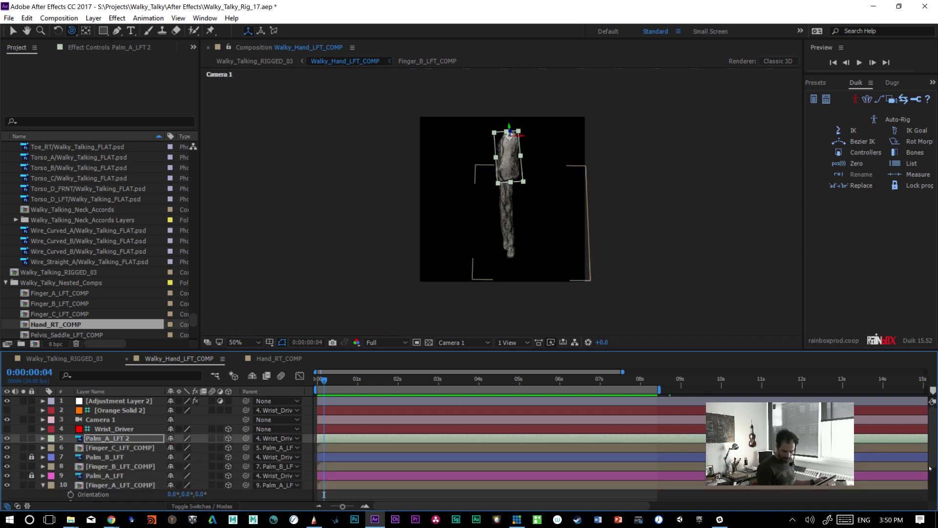
pyautogui.moveTo(931, 450); pyautogui.dragTo(917, 503)
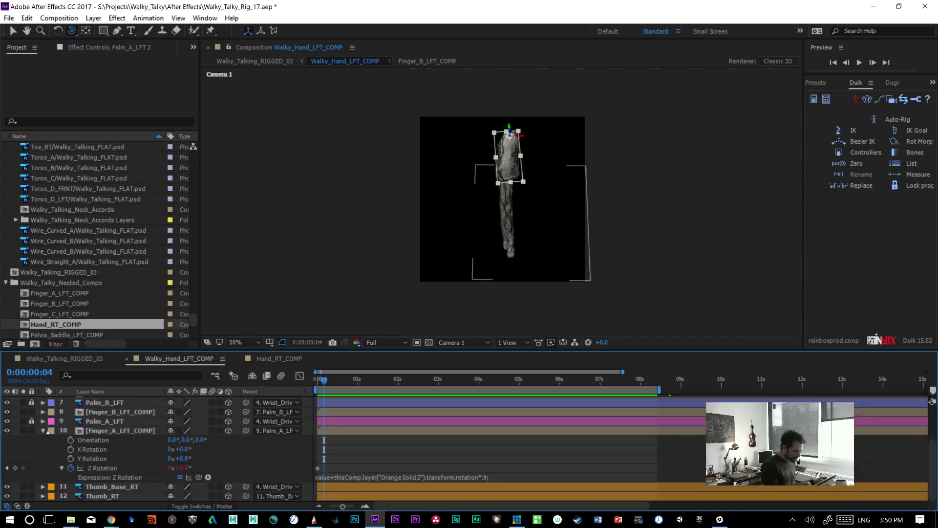
pyautogui.click(42, 430)
# - Reveal Thumb_Base_RT's rotation properties and examine the conditional expression on its Y Rotation
pyautogui.click(115, 495)
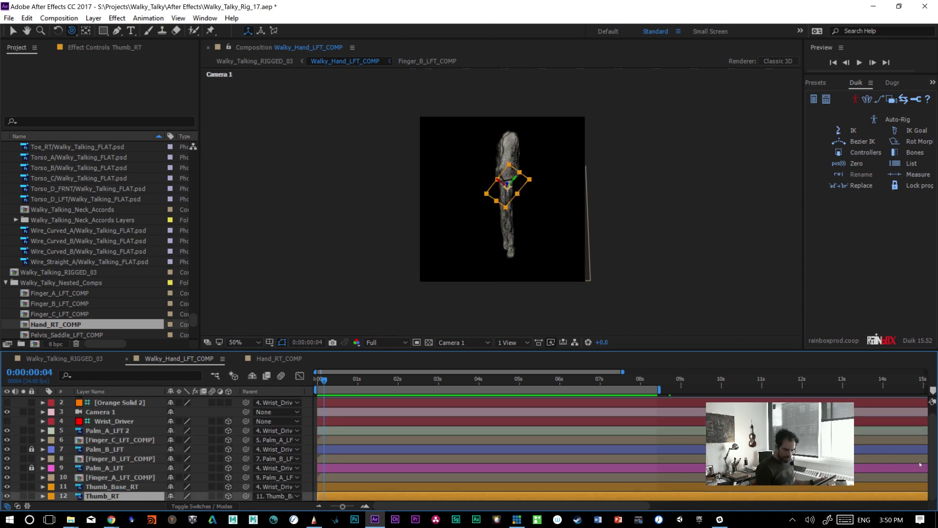
pyautogui.click(108, 486)
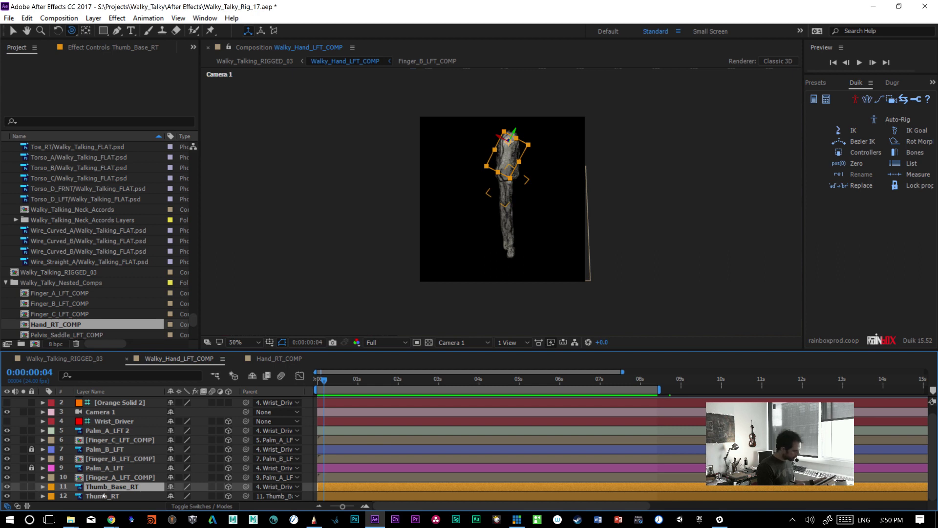
pyautogui.press('r')
pyautogui.hotkey('ctrl', 'v')
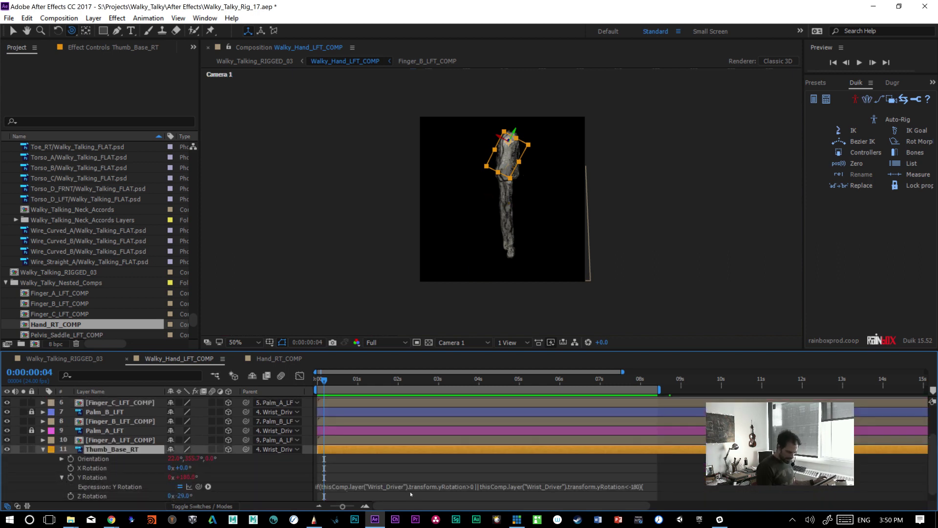
pyautogui.click(490, 486)
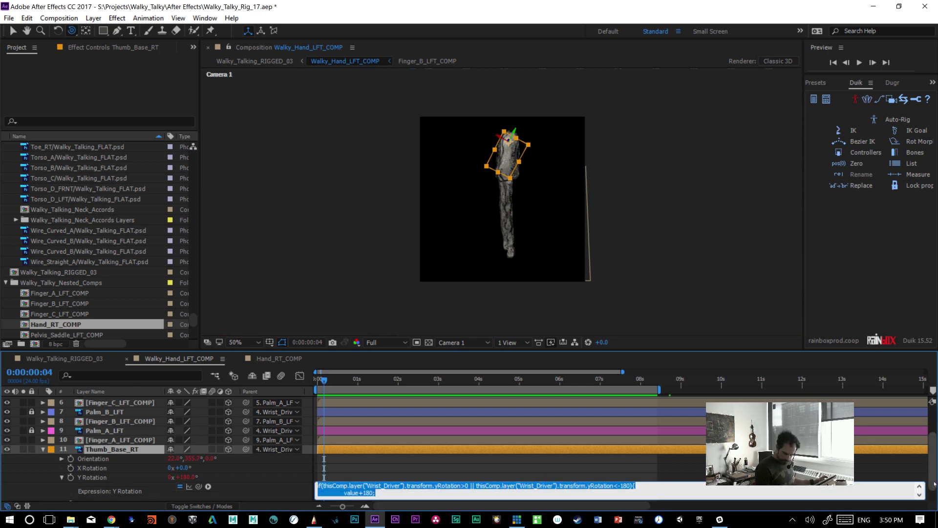
pyautogui.moveTo(933, 484); pyautogui.dragTo(933, 492)
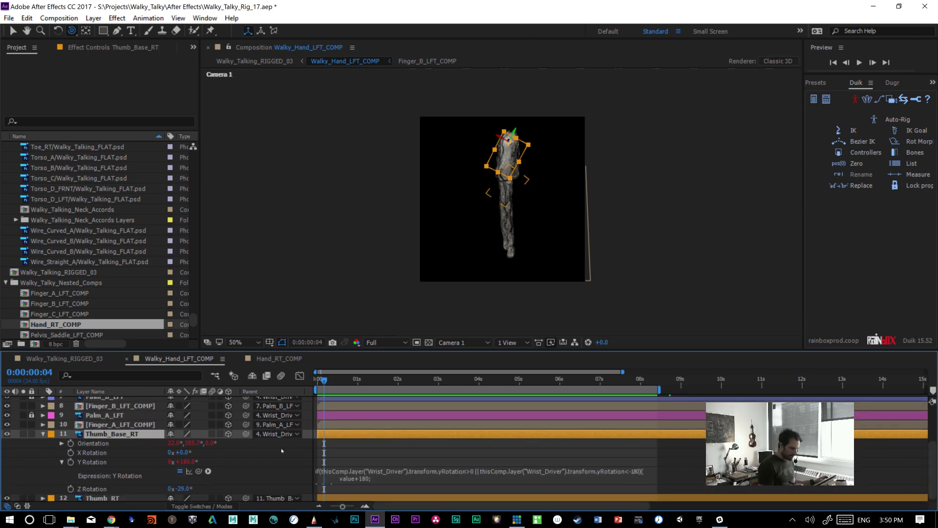
# - Copy the conditional Y Rotation expression from Palm_A_LFT 2 in Walky_Hand_LFT_COMP
pyautogui.moveTo(931, 461); pyautogui.dragTo(931, 423)
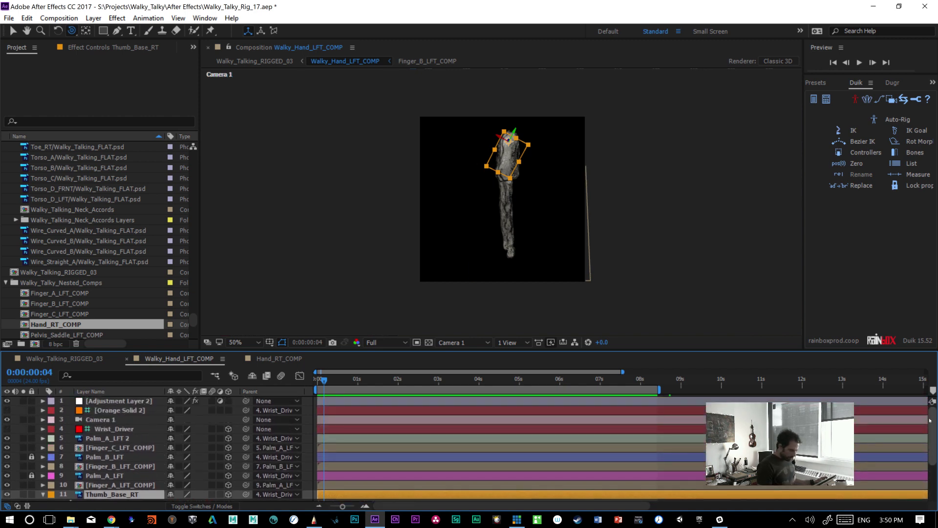
pyautogui.click(106, 438)
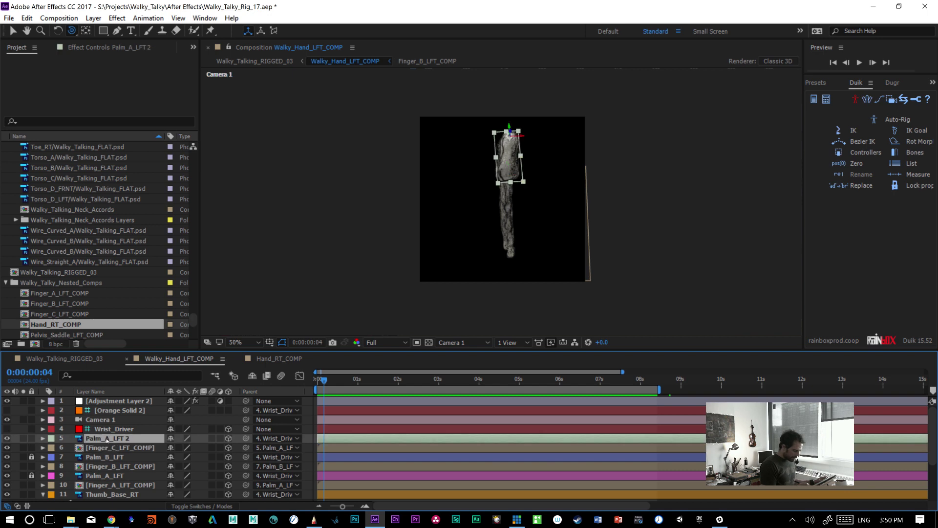
pyautogui.press('r')
pyautogui.scroll(-1, 61, 469)
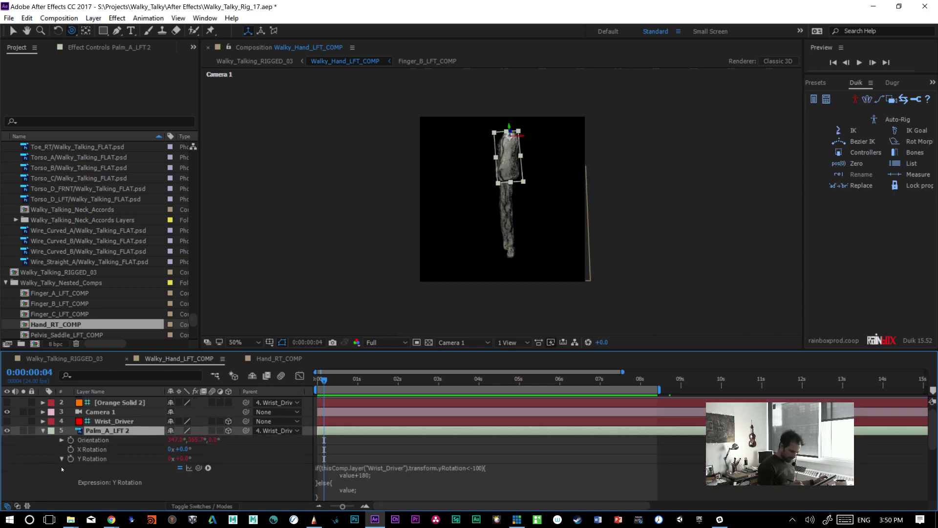
pyautogui.click(361, 481)
pyautogui.hotkey('ctrl', 'c')
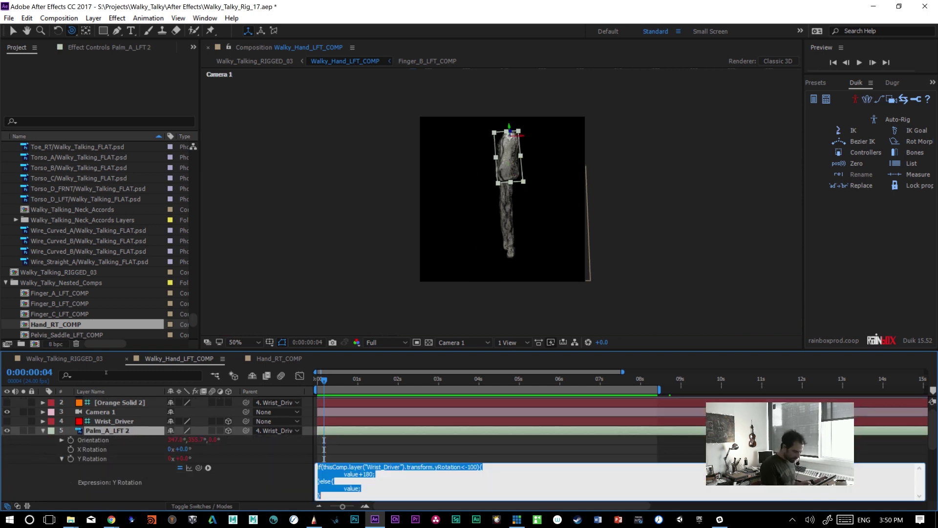
# - Add an expression to Thumb_Base_LFT's Y Rotation in Hand_RT_COMP, using the copied conditional expression
pyautogui.click(279, 358)
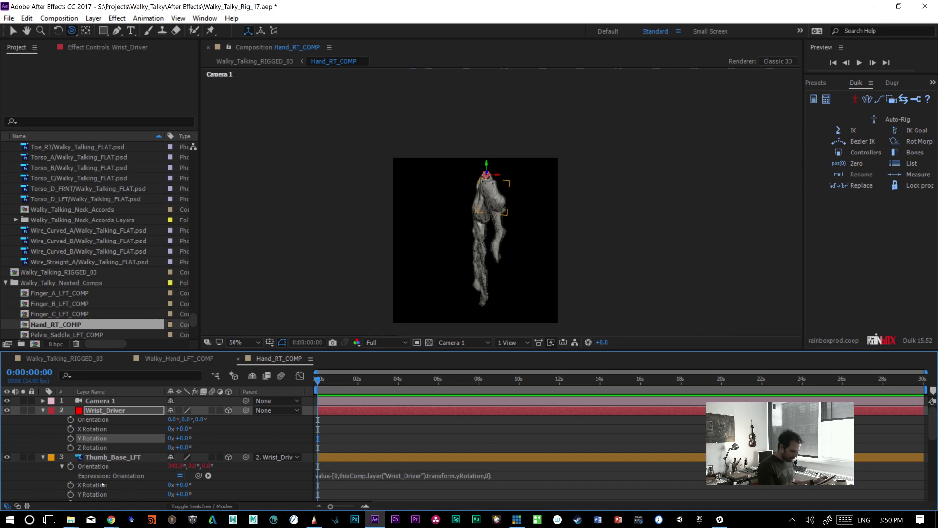
pyautogui.moveTo(932, 430); pyautogui.dragTo(932, 448)
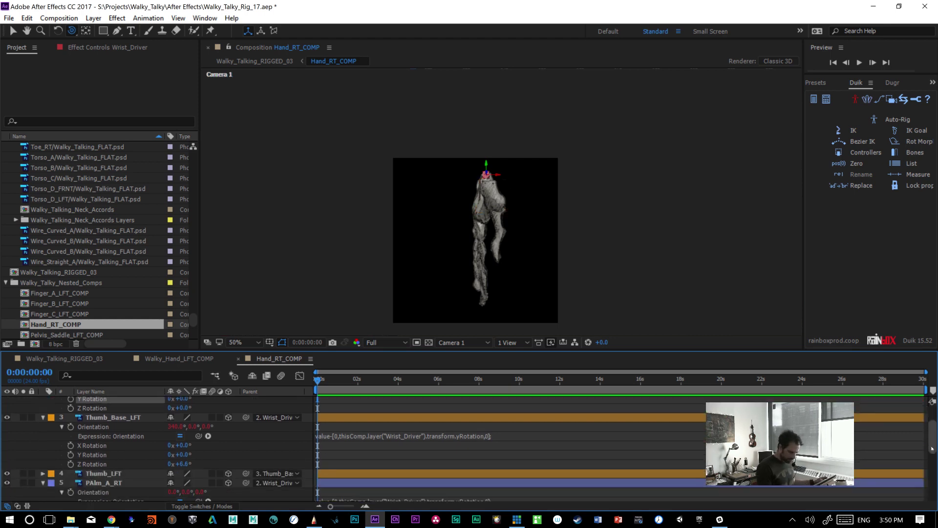
pyautogui.keyDown('alt'); pyautogui.click(71, 454); pyautogui.keyUp('alt')
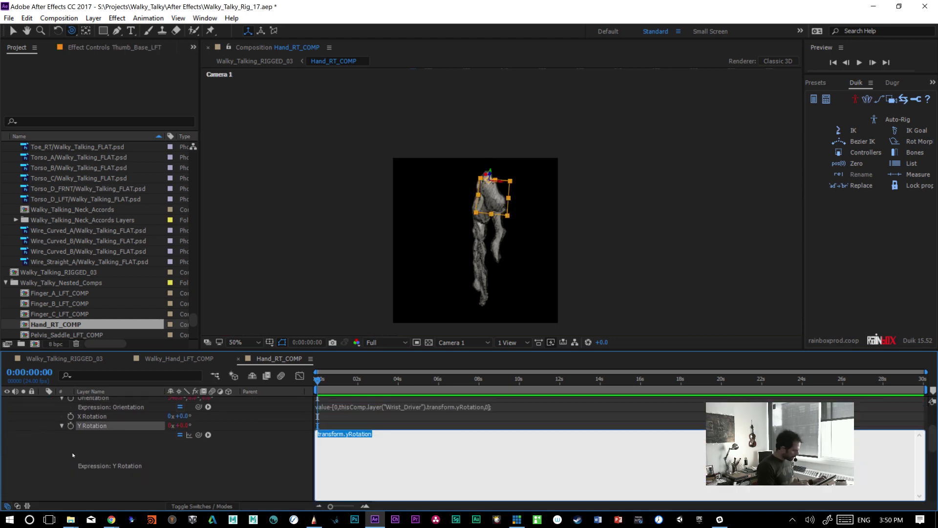
pyautogui.hotkey('ctrl', 'v')
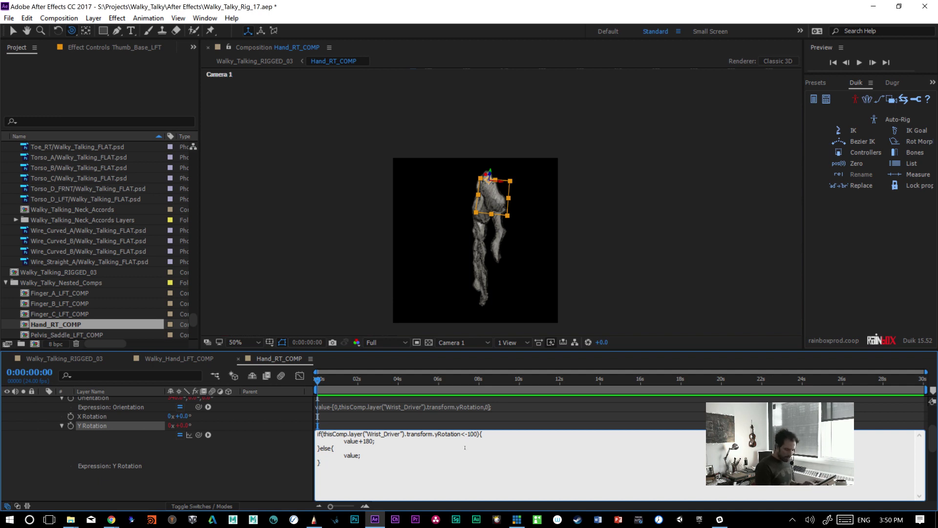
# - Change the condition in Thumb_Base_LFT's Y Rotation expression to Wrist_Driver's yRotation > 120 and apply it
pyautogui.press('BackSpace')
pyautogui.press('BackSpace')
pyautogui.write('n >')
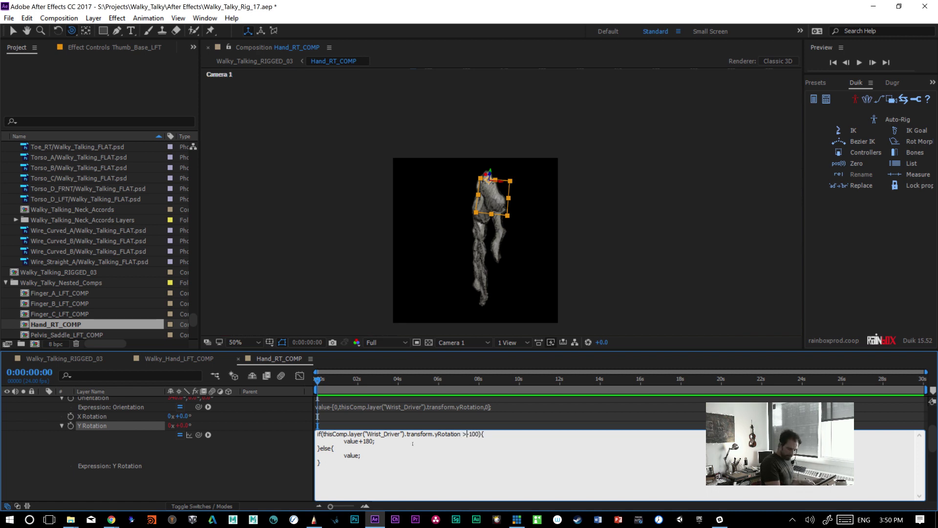
pyautogui.press('Delete')
pyautogui.press('Delete')
pyautogui.press('Delete')
pyautogui.press('Delete')
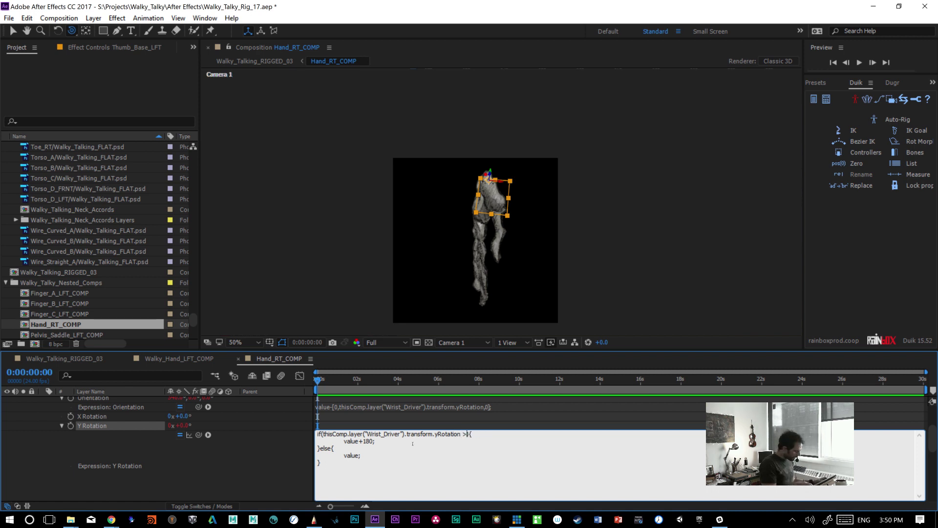
pyautogui.write('120')
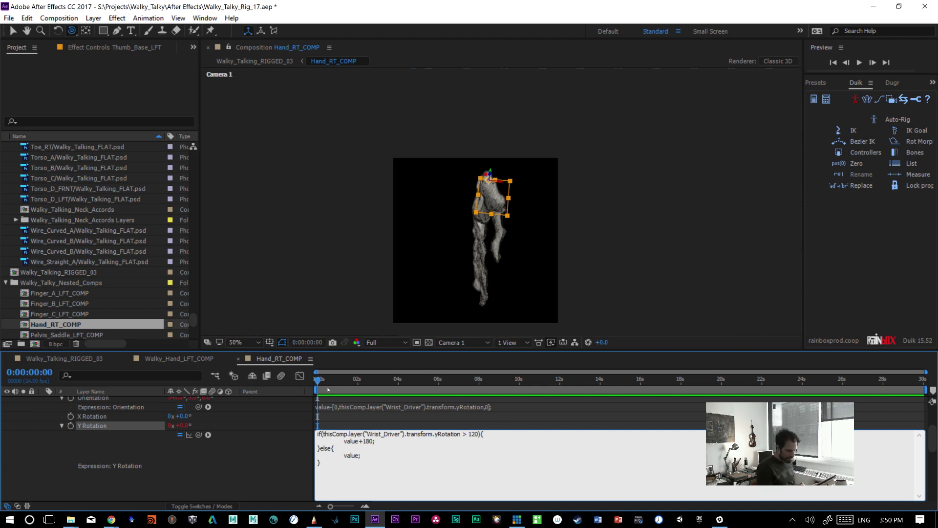
pyautogui.click(325, 379)
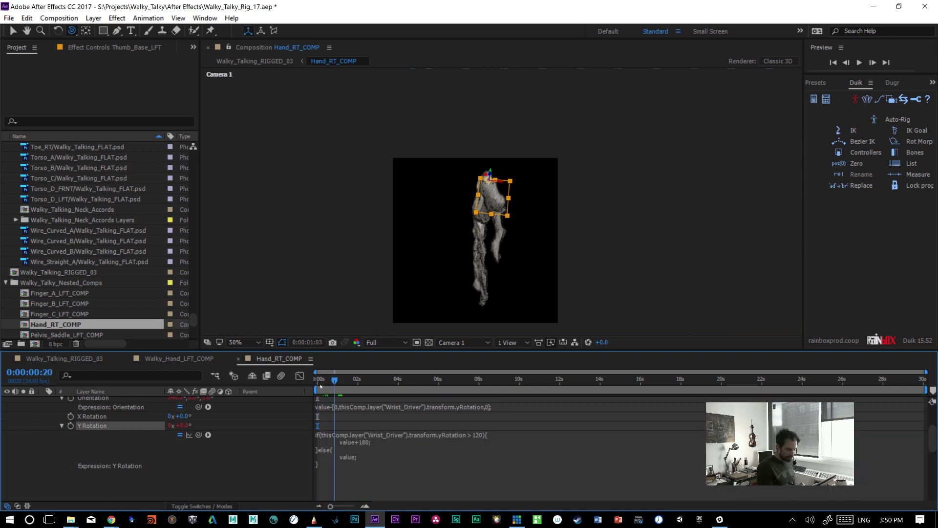
# - Copy Thumb_Base_LFT's edited Y Rotation expression, and collapse the properties of Thumb_Base_LFT and Wrist_Driver
pyautogui.moveTo(927, 426); pyautogui.dragTo(932, 417)
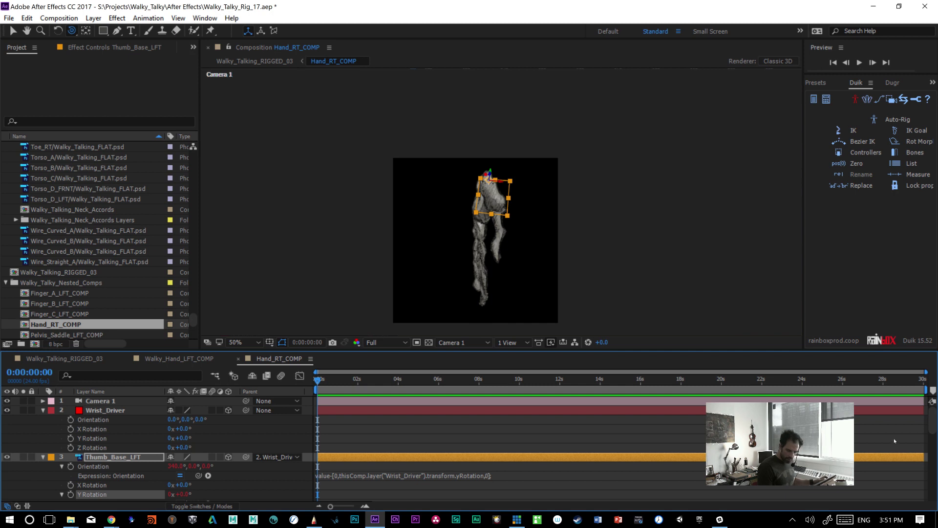
pyautogui.moveTo(929, 432); pyautogui.dragTo(929, 437)
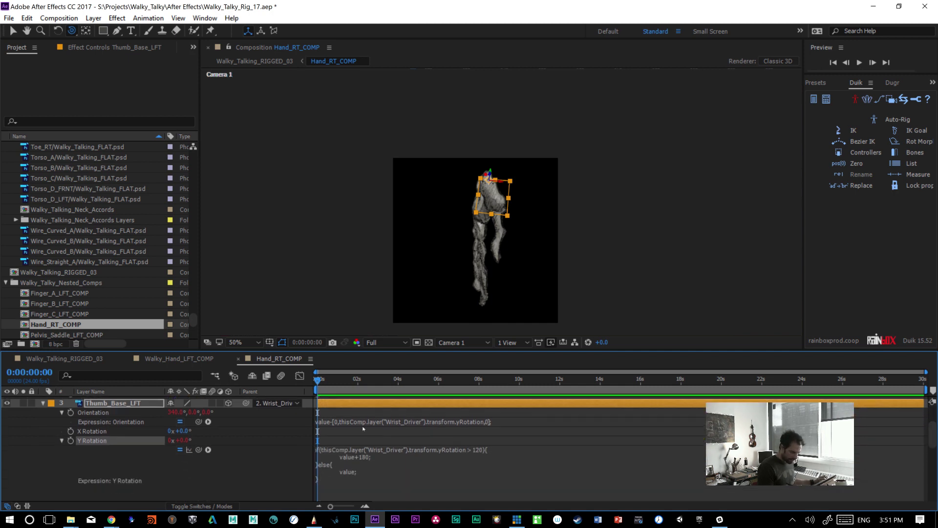
pyautogui.click(369, 446)
pyautogui.hotkey('ctrl', 'c')
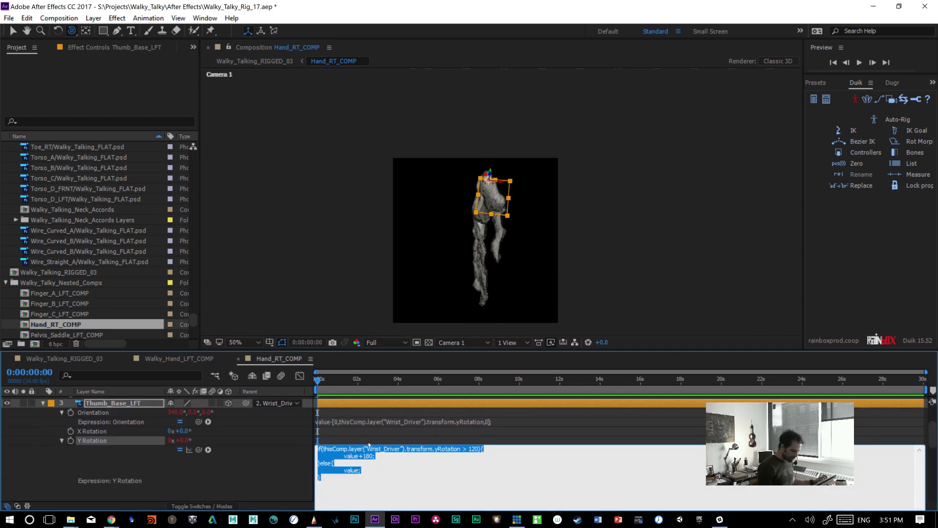
pyautogui.press('KP_Enter')
pyautogui.scroll(3, 909, 429)
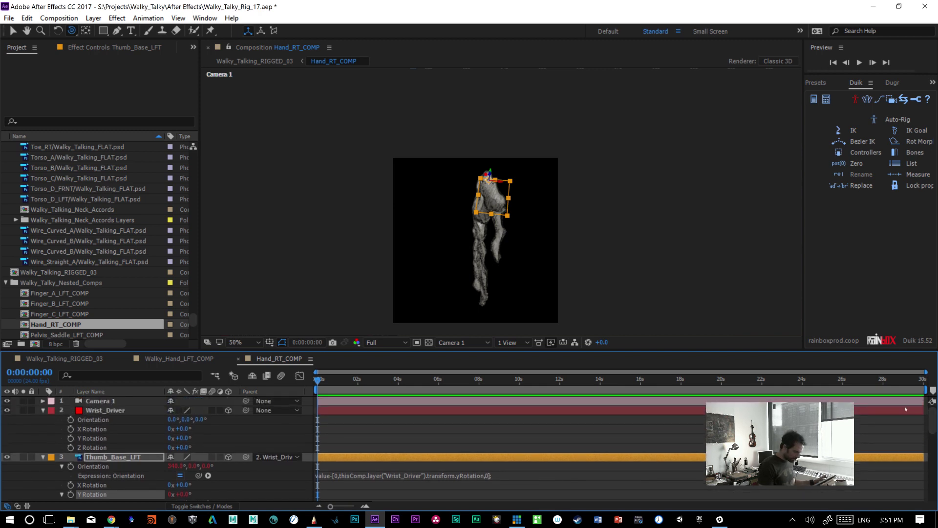
pyautogui.click(42, 457)
pyautogui.click(42, 410)
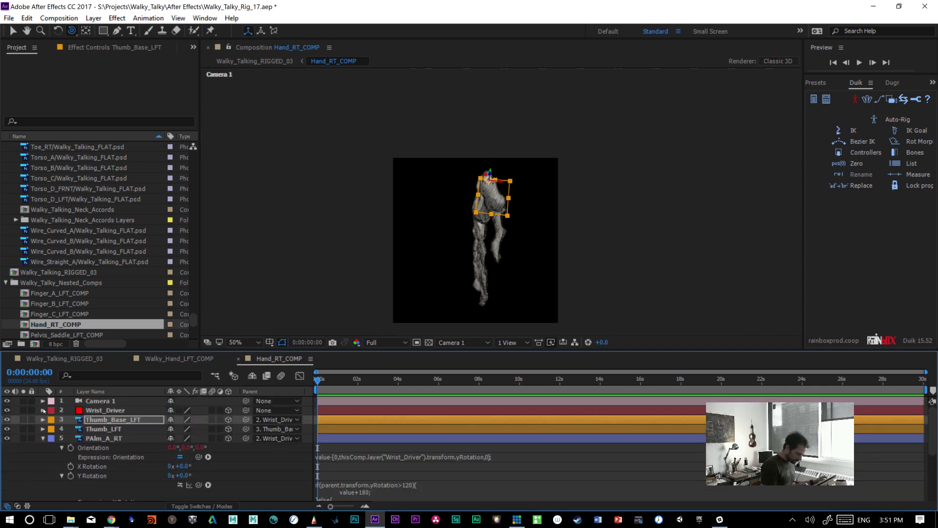
# - Replace PAlm_A_RT's Y Rotation expression with the copied Wrist_Driver > 120 condition and collapse the layer
pyautogui.click(103, 438)
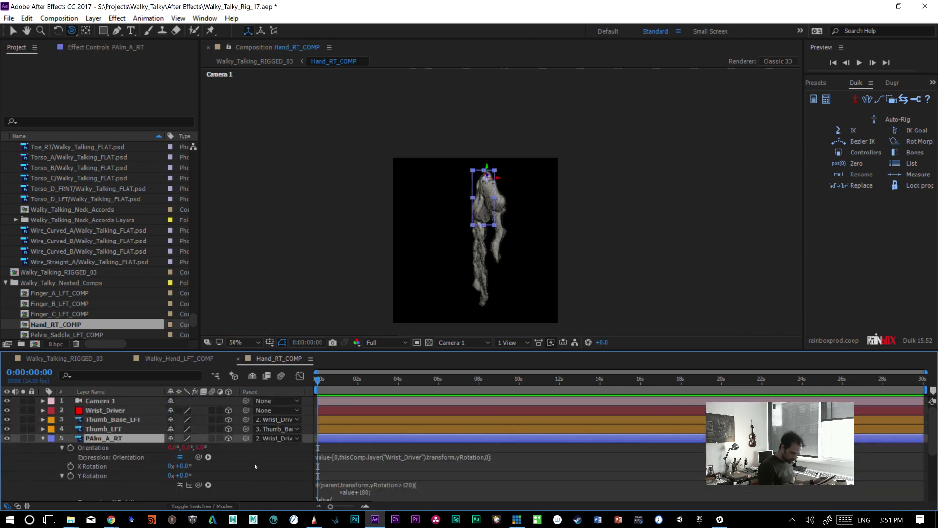
pyautogui.click(351, 486)
pyautogui.hotkey('ctrl', 'v')
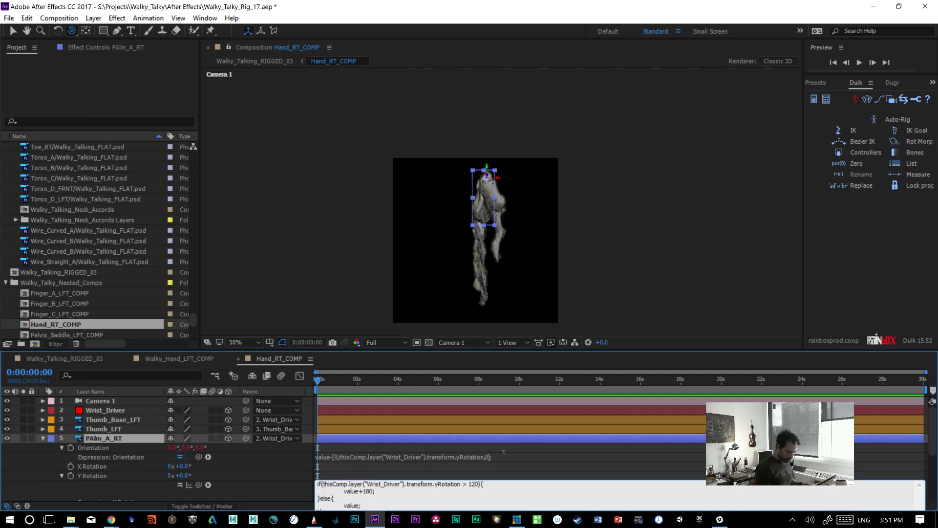
pyautogui.click(503, 452)
pyautogui.click(43, 438)
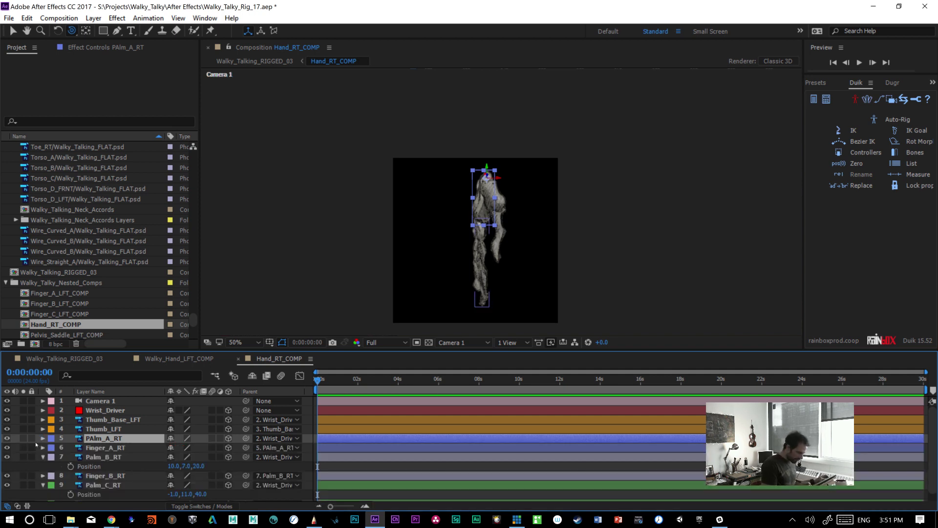
# - Solo PAlm_A_RT and Finger_A_RT, and turn Wrist_Driver's Y Rotation to 14 degrees
pyautogui.click(32, 438)
pyautogui.click(32, 447)
pyautogui.click(103, 409)
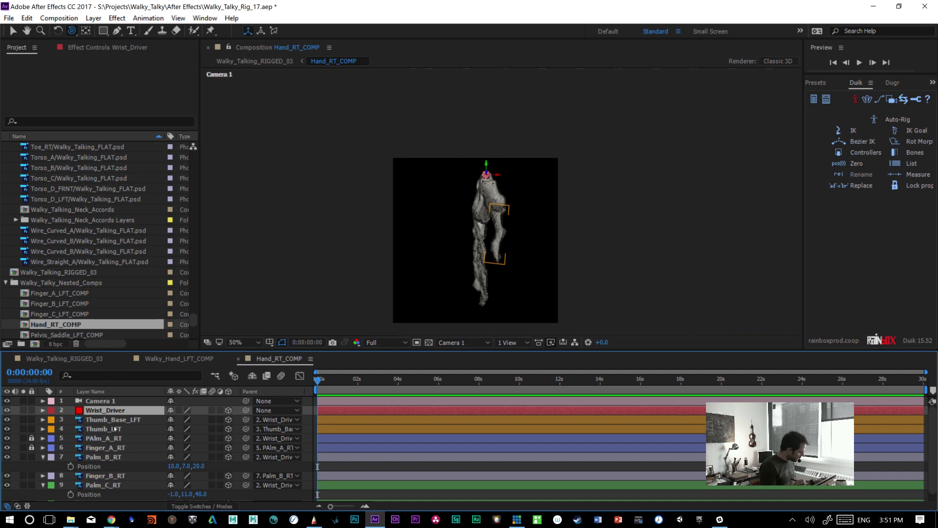
pyautogui.press('r')
pyautogui.moveTo(182, 438); pyautogui.dragTo(186, 437)
pyautogui.moveTo(24, 475); pyautogui.dragTo(32, 484)
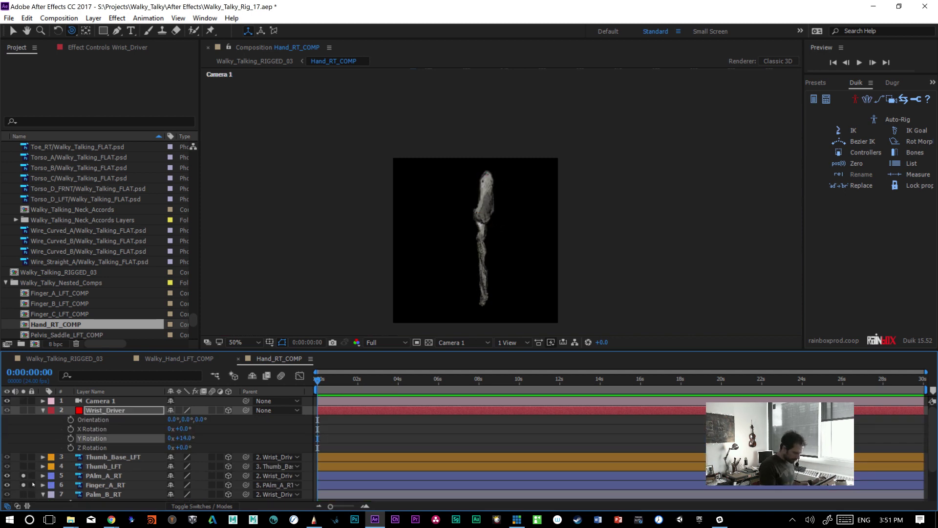
# - Sweep Wrist_Driver's Y Rotation up to 153 degrees to test the soloed palm and finger, undoing each change
pyautogui.moveTo(188, 440); pyautogui.dragTo(188, 440)
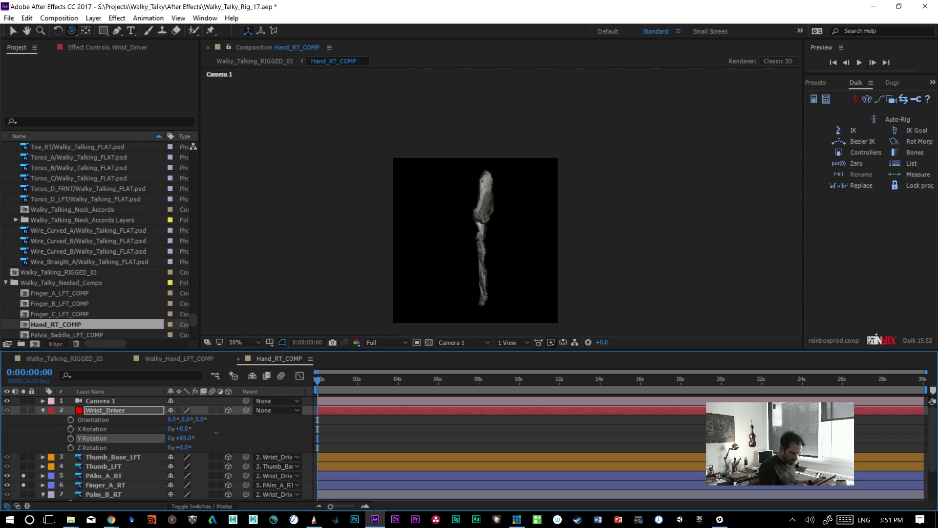
pyautogui.hotkey('ctrl', 'z')
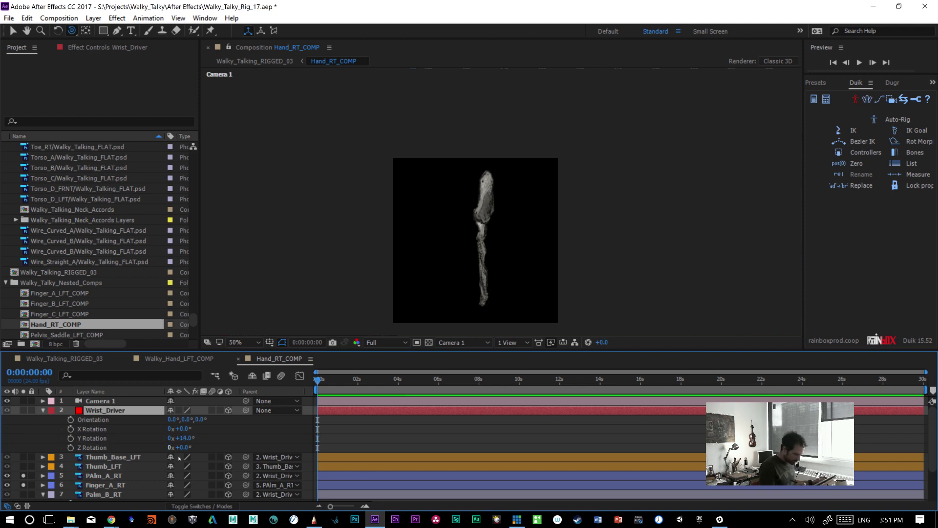
pyautogui.moveTo(182, 437); pyautogui.dragTo(233, 438)
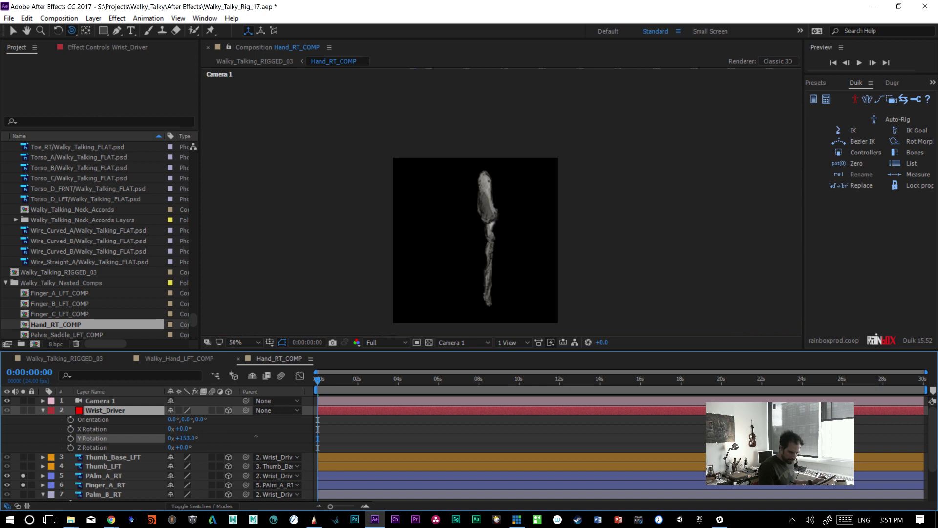
pyautogui.hotkey('ctrl', 'z')
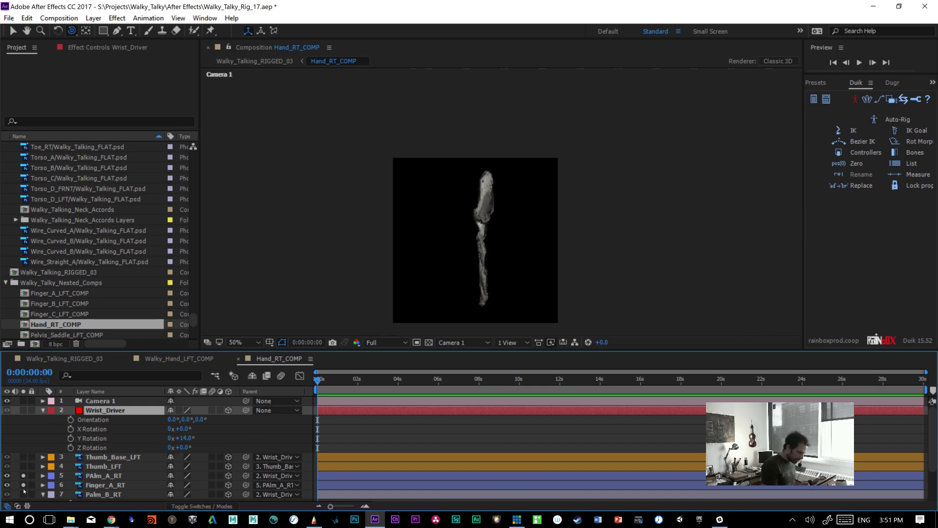
# - Show all hand layers again, sweep Wrist_Driver's Y Rotation past 120 degrees to test the whole hand, and undo the rotation
pyautogui.moveTo(182, 437); pyautogui.dragTo(240, 432)
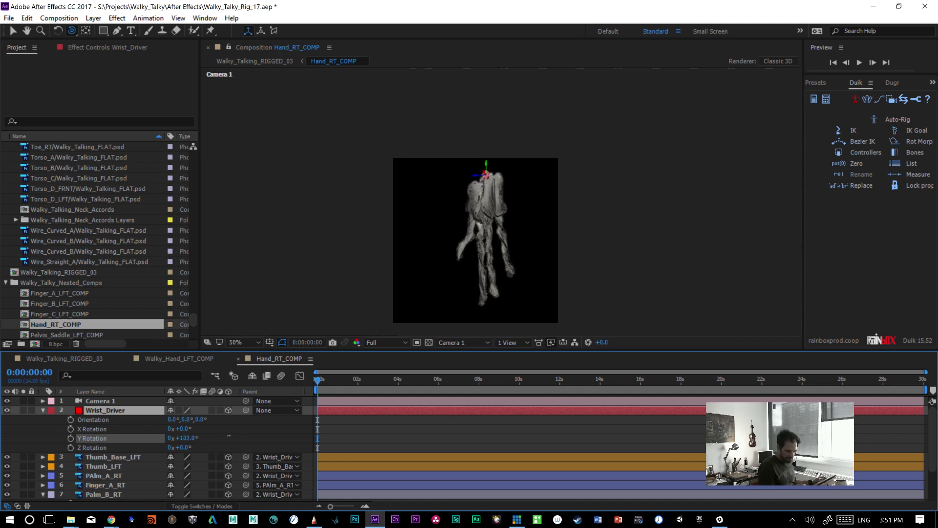
pyautogui.moveTo(243, 432); pyautogui.dragTo(238, 433)
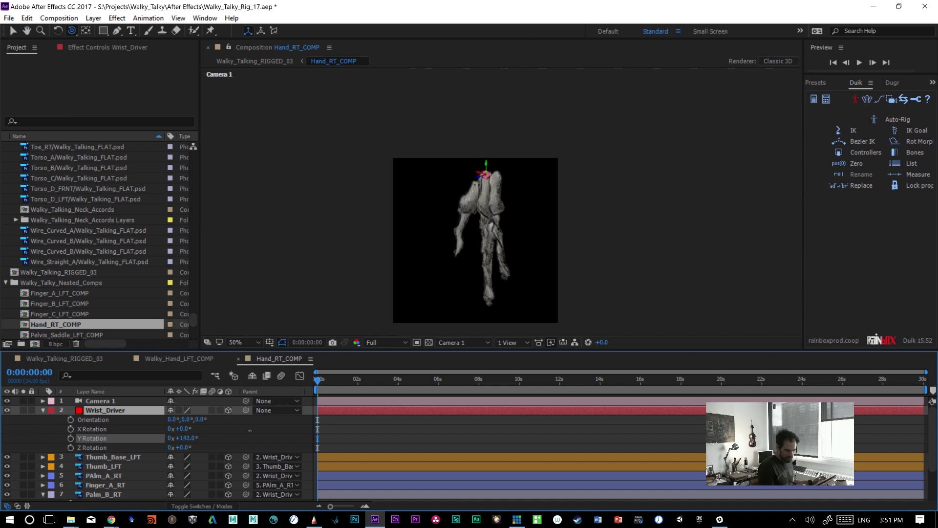
pyautogui.moveTo(253, 431); pyautogui.dragTo(265, 419)
pyautogui.hotkey('ctrl', 'z')
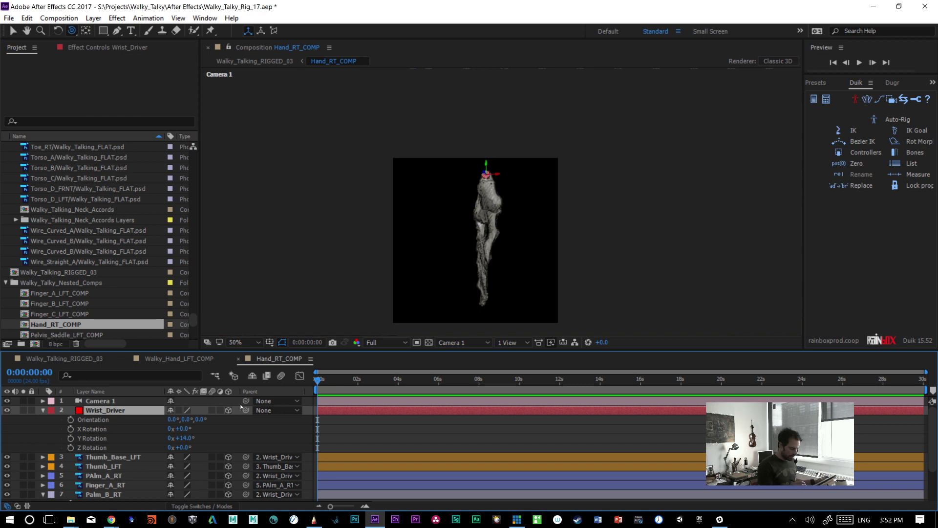
# - Set Wrist_Driver's Y Rotation back to 0 degrees
pyautogui.click(181, 438)
pyautogui.write('0')
pyautogui.press('Return')
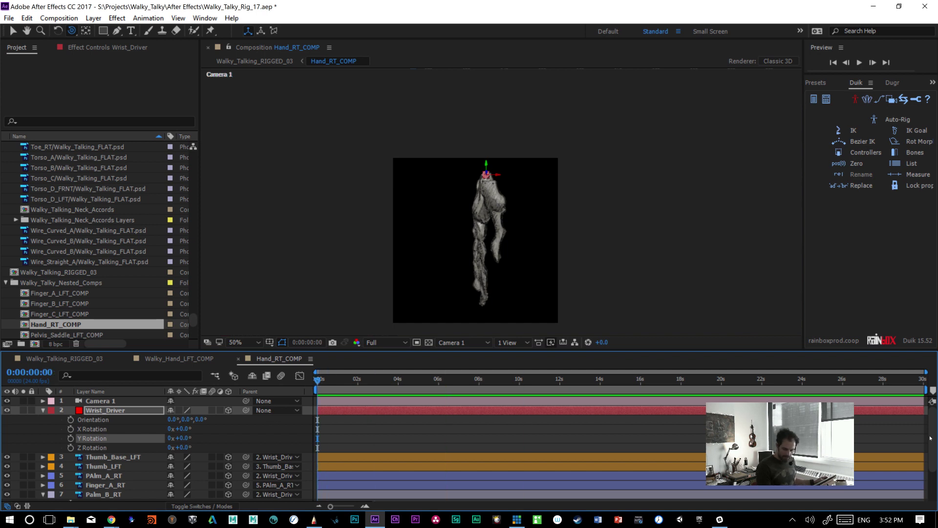
# - Reveal Palm_B_RT's rotation properties and remove its incorrect Y Rotation expression, value-parent.transform.yRotation
pyautogui.scroll(-3, 930, 439)
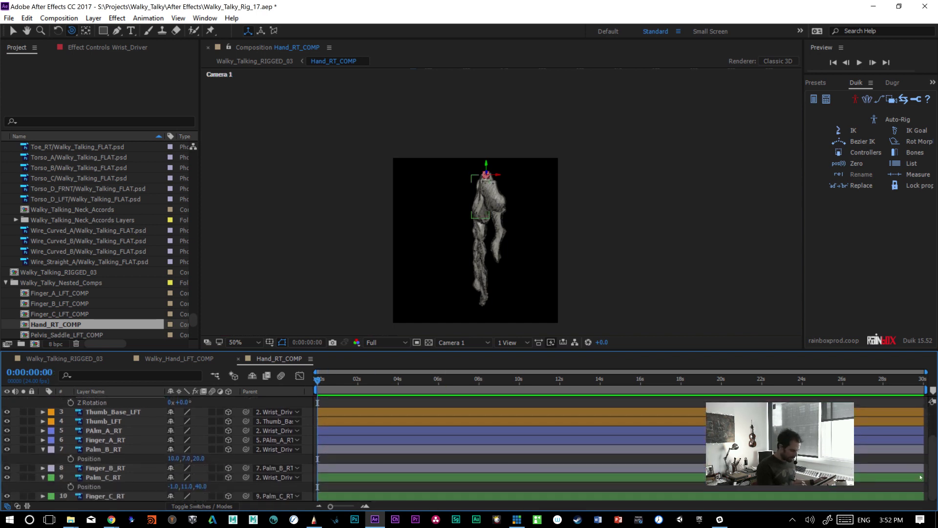
pyautogui.click(103, 448)
pyautogui.press('r')
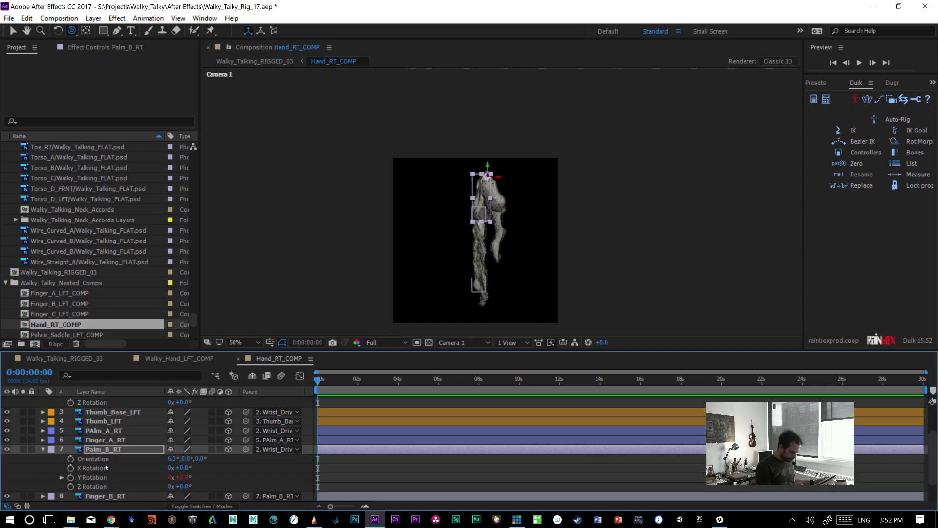
pyautogui.click(93, 459)
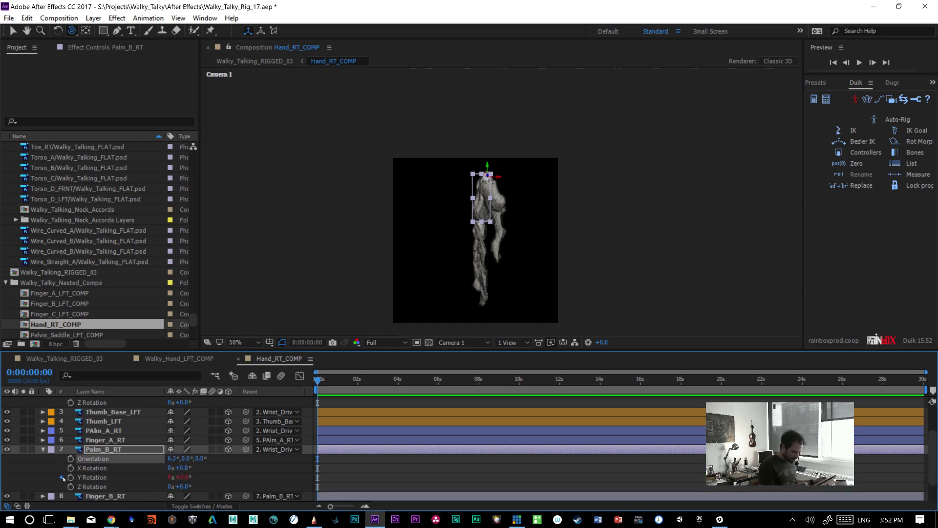
pyautogui.click(62, 477)
pyautogui.click(404, 487)
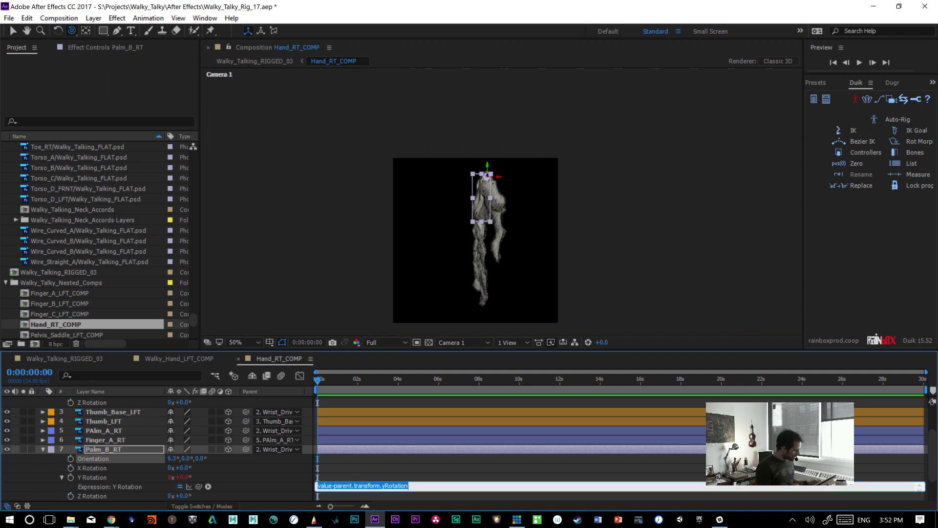
pyautogui.press('BackSpace')
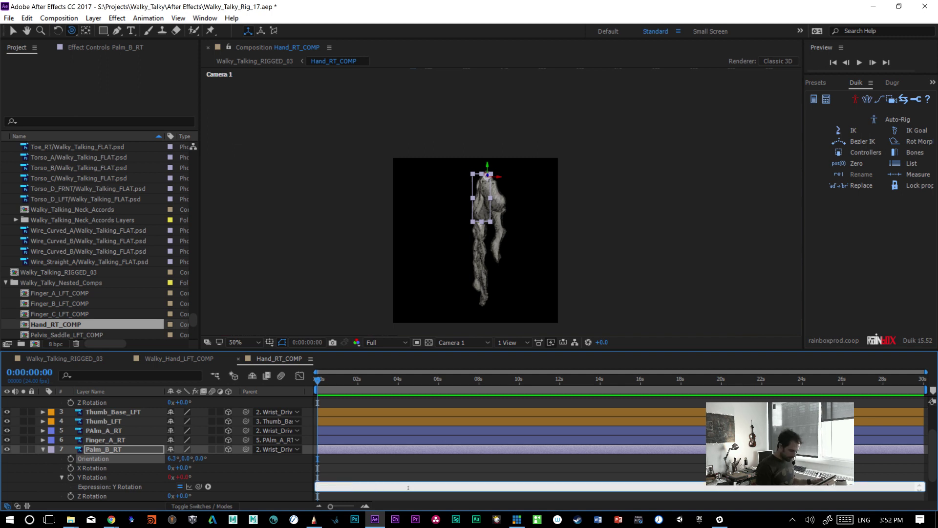
pyautogui.click(96, 450)
pyautogui.click(93, 460)
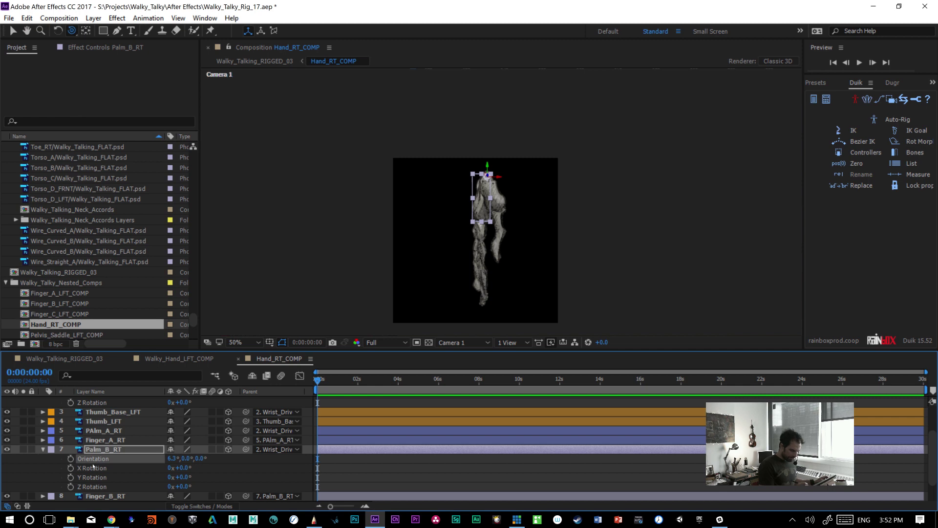
# - Copy the Orientation expression of Palm_A_LFT 2 in Walky_Hand_LFT_COMP
pyautogui.click(179, 358)
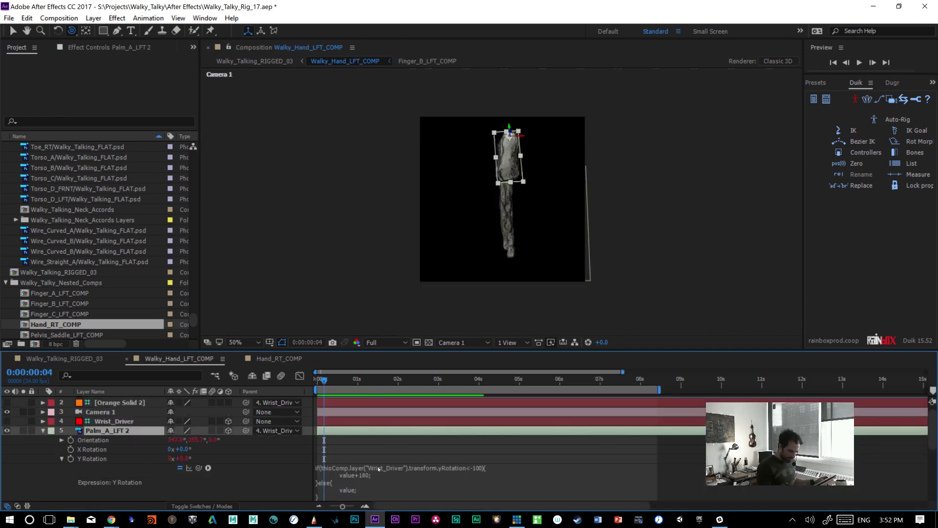
pyautogui.click(391, 481)
pyautogui.click(61, 440)
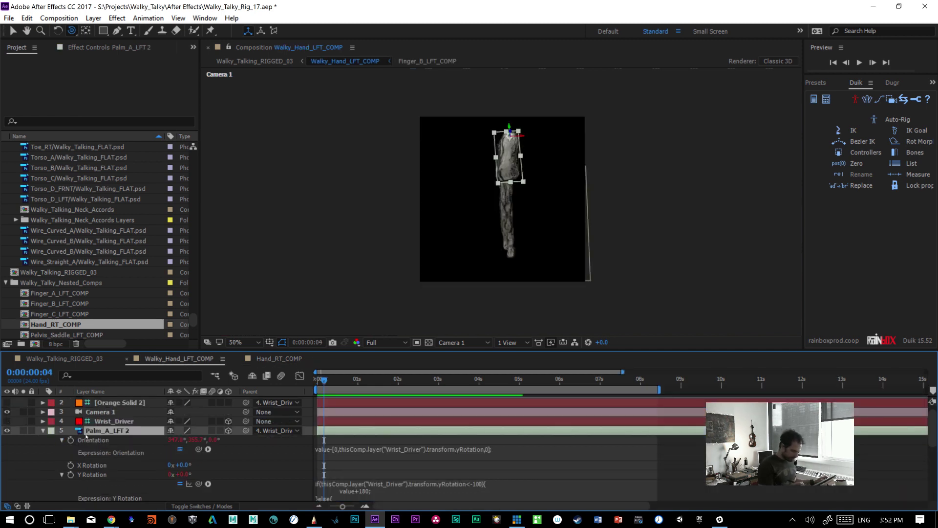
pyautogui.click(401, 448)
pyautogui.hotkey('ctrl', 'c')
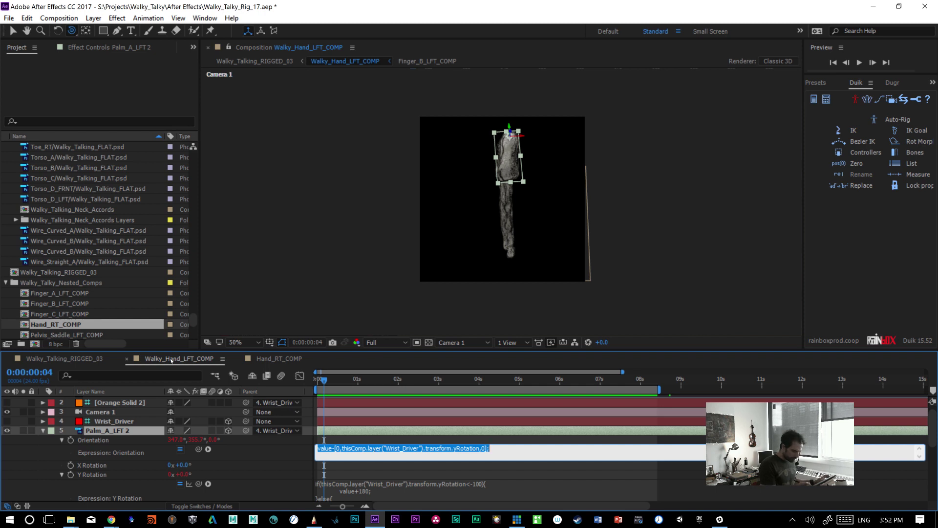
# - Apply the copied expression value-[0,thisComp.layer("Wrist_Driver").transform.yRotation,0]; to Palm_B_RT's Orientation in Hand_RT_COMP
pyautogui.click(277, 358)
pyautogui.keyDown('alt'); pyautogui.click(71, 458); pyautogui.keyUp('alt')
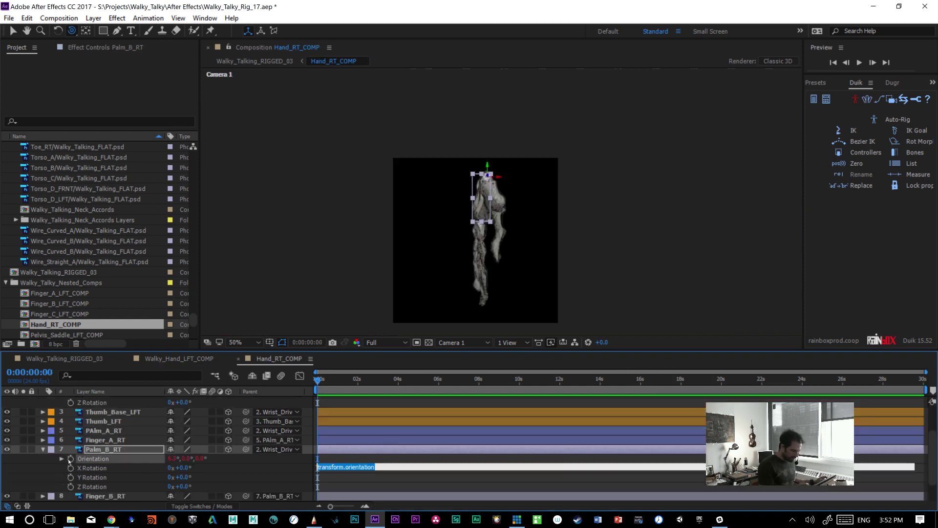
pyautogui.hotkey('ctrl', 'v')
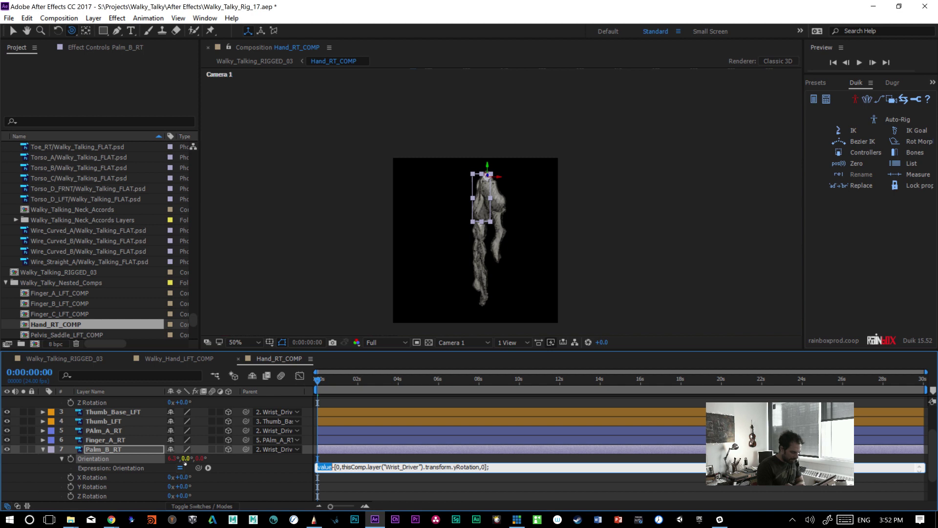
pyautogui.click(222, 456)
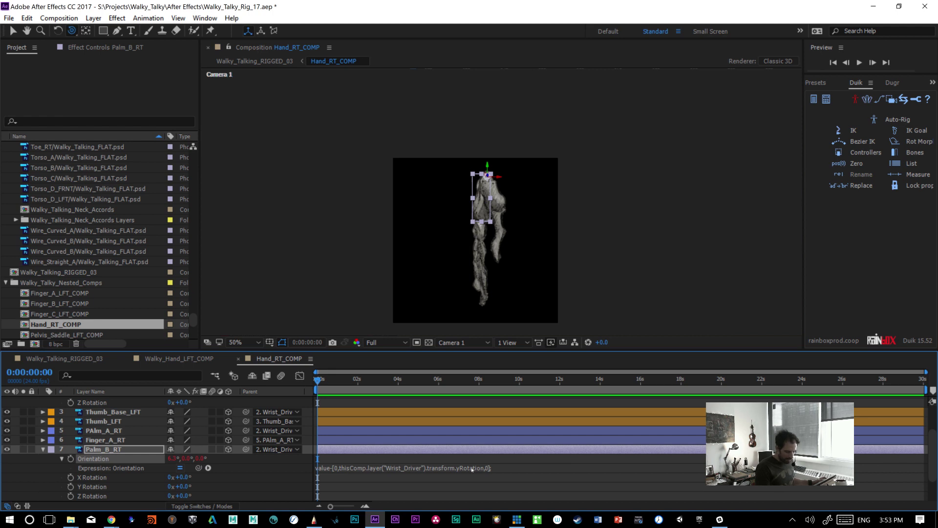
# - Examine Palm_B_RT's Orientation value and expression, and sweep Wrist_Driver's Y Rotation to test it
pyautogui.click(186, 458)
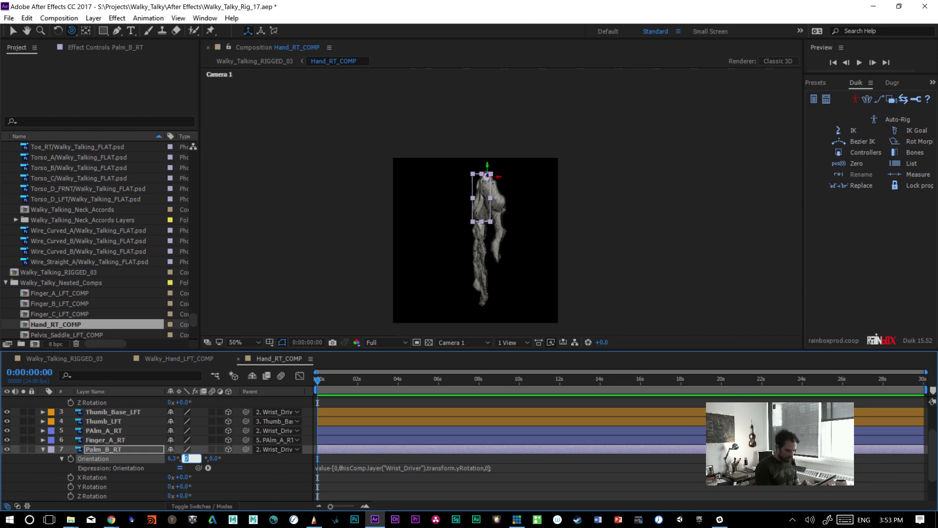
pyautogui.click(341, 468)
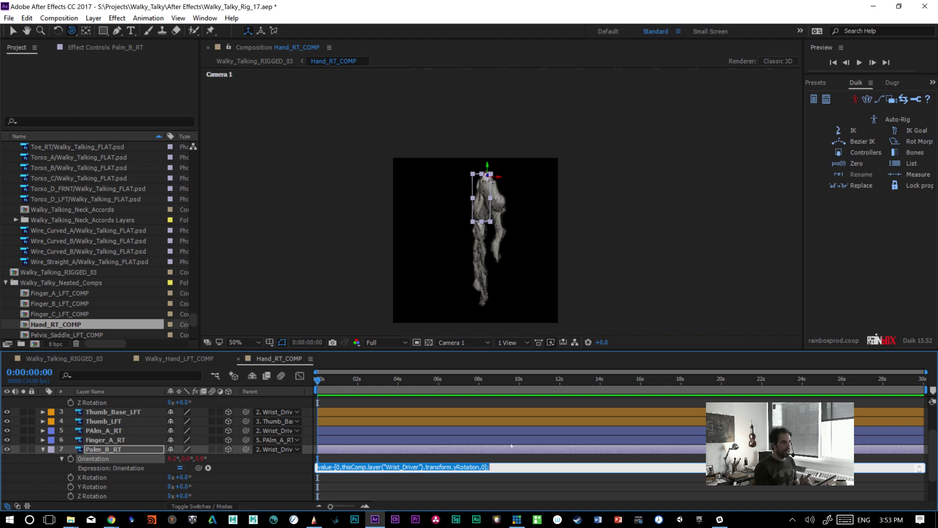
pyautogui.click(496, 446)
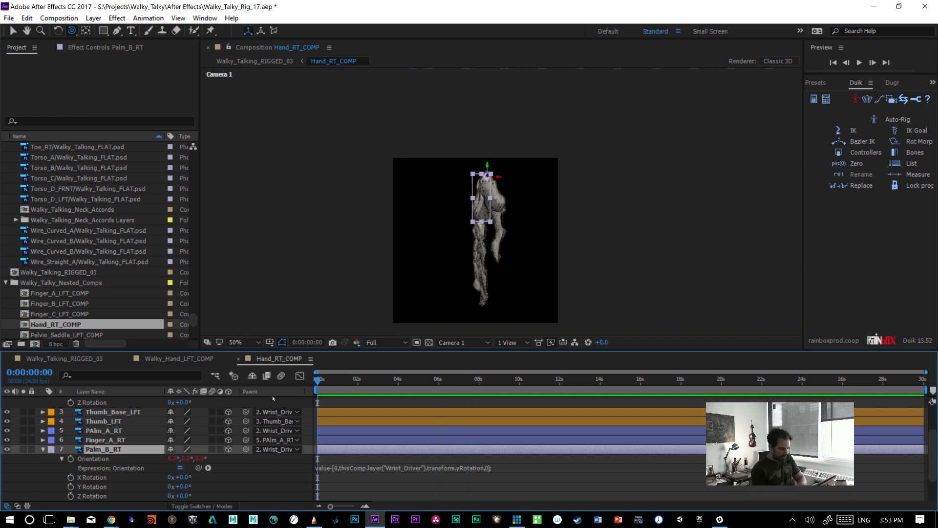
pyautogui.moveTo(933, 442); pyautogui.dragTo(931, 413)
pyautogui.moveTo(183, 438); pyautogui.dragTo(219, 429)
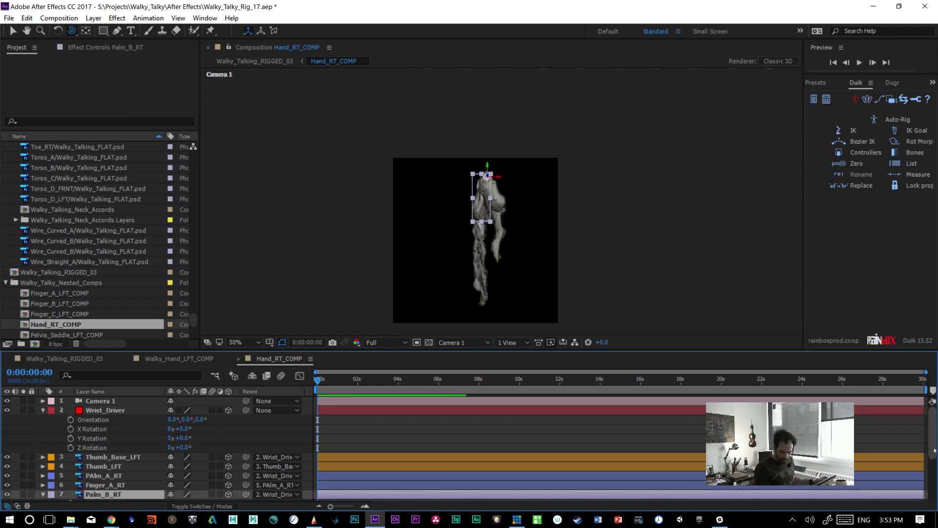
# - Reveal PAlm_A_RT's rotation properties and select its whole conditional Y Rotation expression for copying
pyautogui.moveTo(932, 434); pyautogui.dragTo(928, 491)
pyautogui.scroll(2, 928, 490)
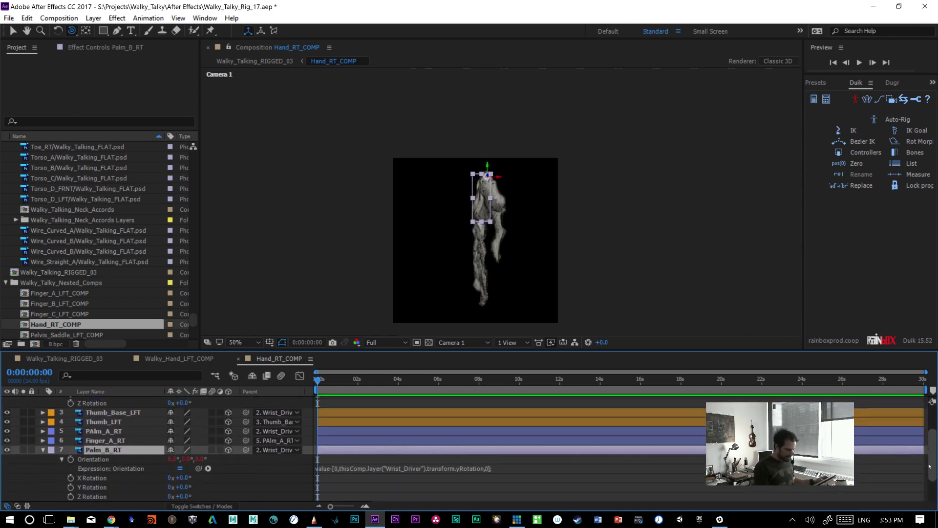
pyautogui.click(97, 429)
pyautogui.press('r')
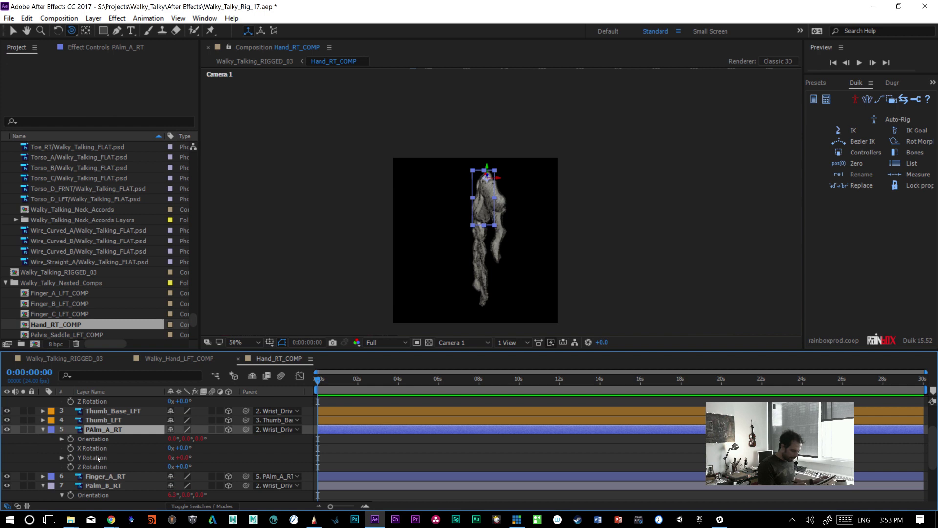
pyautogui.click(61, 458)
pyautogui.click(365, 463)
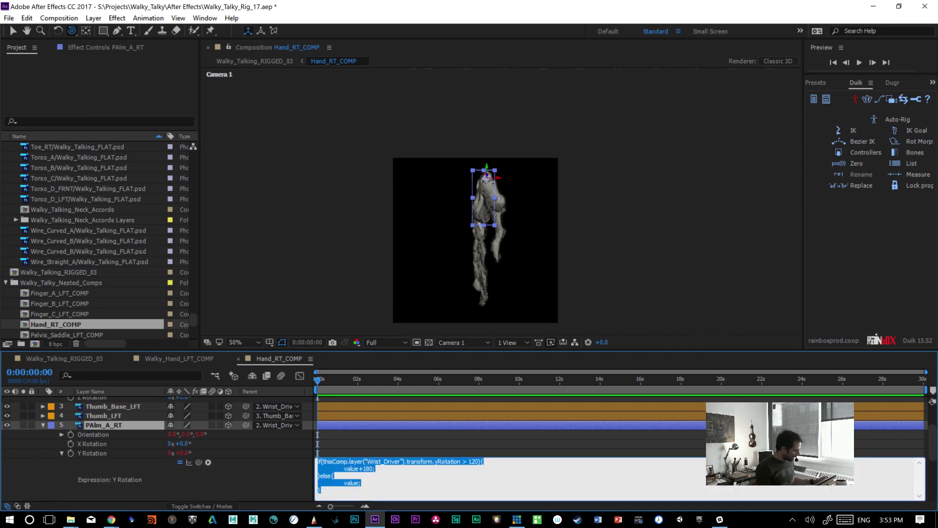
# - Add the copied conditional expression (Wrist_Driver yRotation > 120, value+180) to Palm_B_RT's Y Rotation and enlarge the expression field
pyautogui.moveTo(933, 452); pyautogui.dragTo(935, 503)
pyautogui.keyDown('alt'); pyautogui.click(71, 449); pyautogui.keyUp('alt')
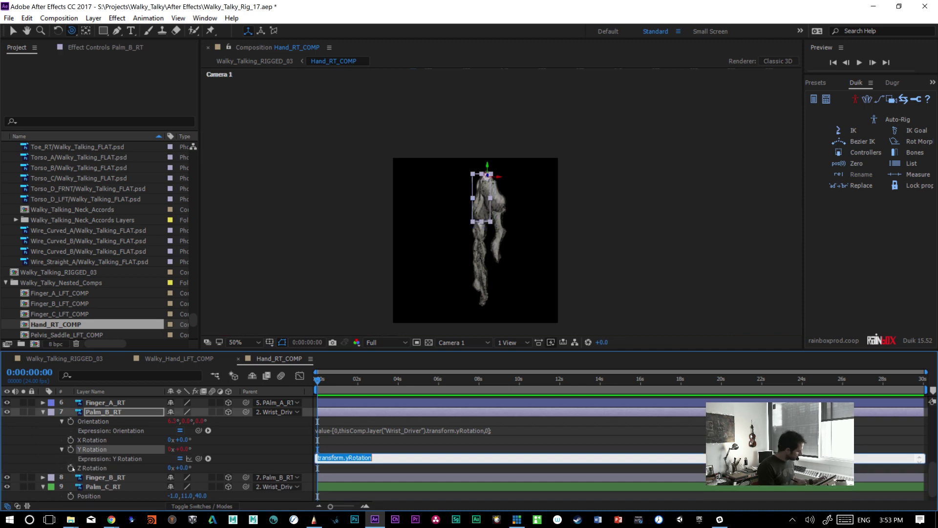
pyautogui.hotkey('ctrl', 'v')
pyautogui.press('KP_Enter')
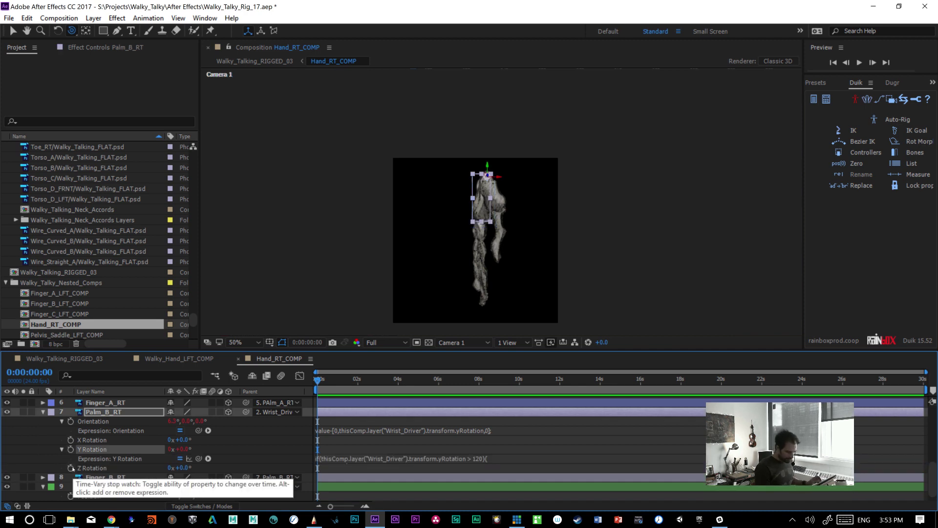
pyautogui.moveTo(465, 465); pyautogui.dragTo(465, 488)
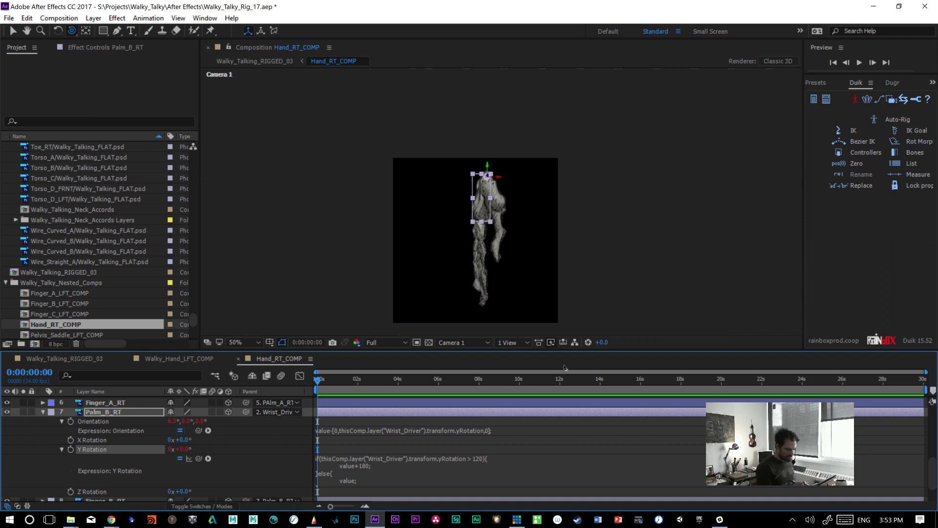
# - Turn Wrist_Driver's Y Rotation to 132 degrees to test the whole hand, and undo the rotation
pyautogui.moveTo(927, 469); pyautogui.dragTo(929, 411)
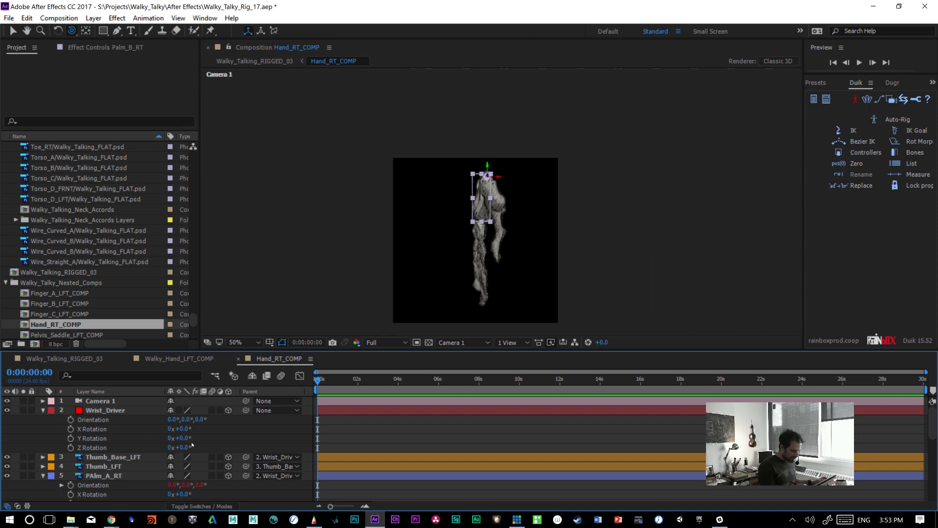
pyautogui.moveTo(184, 438); pyautogui.dragTo(239, 429)
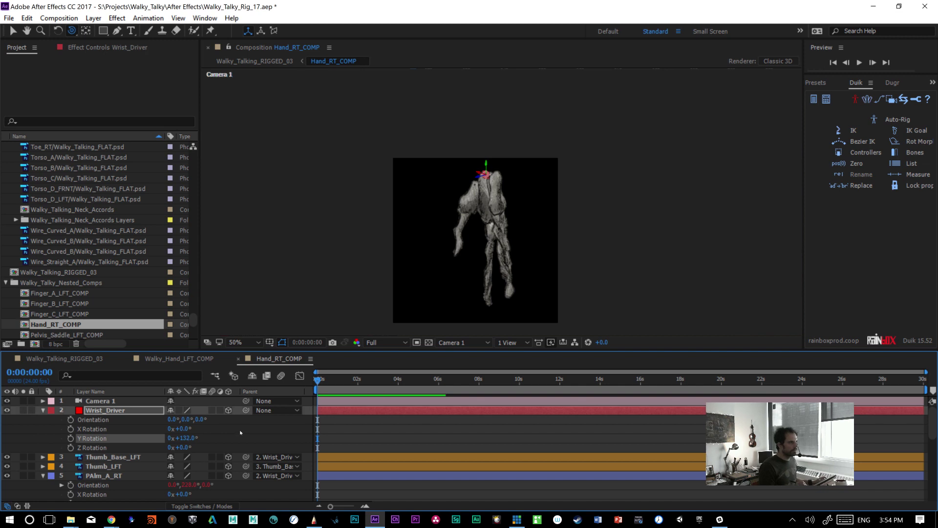
pyautogui.click(239, 430)
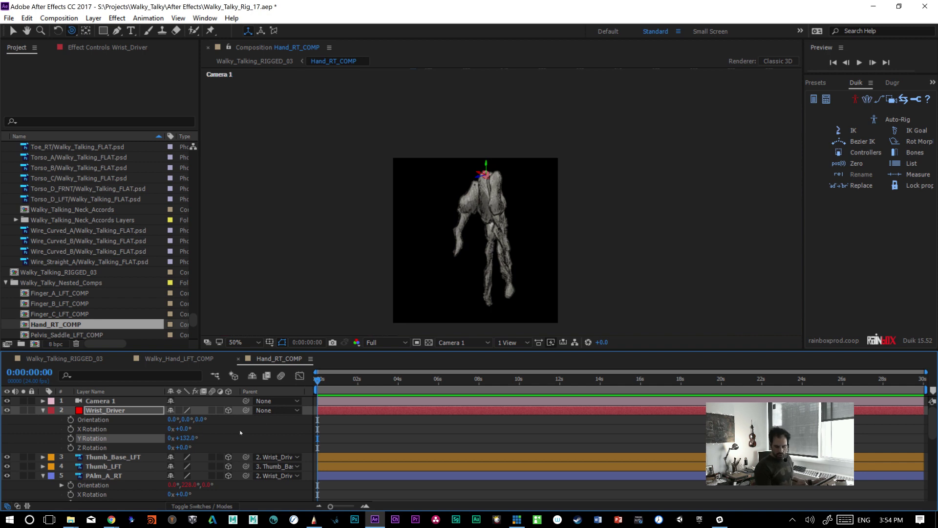
pyautogui.hotkey('ctrl', 'z')
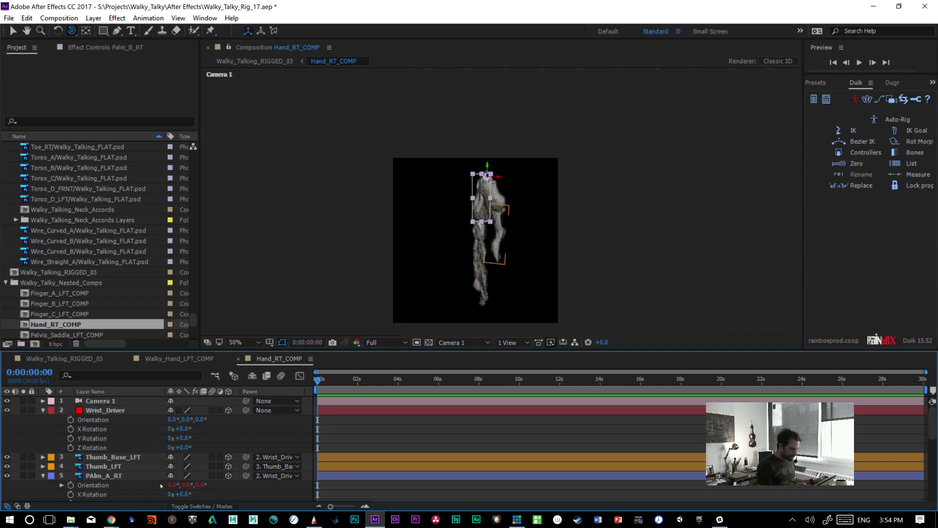
pyautogui.moveTo(929, 430); pyautogui.dragTo(930, 489)
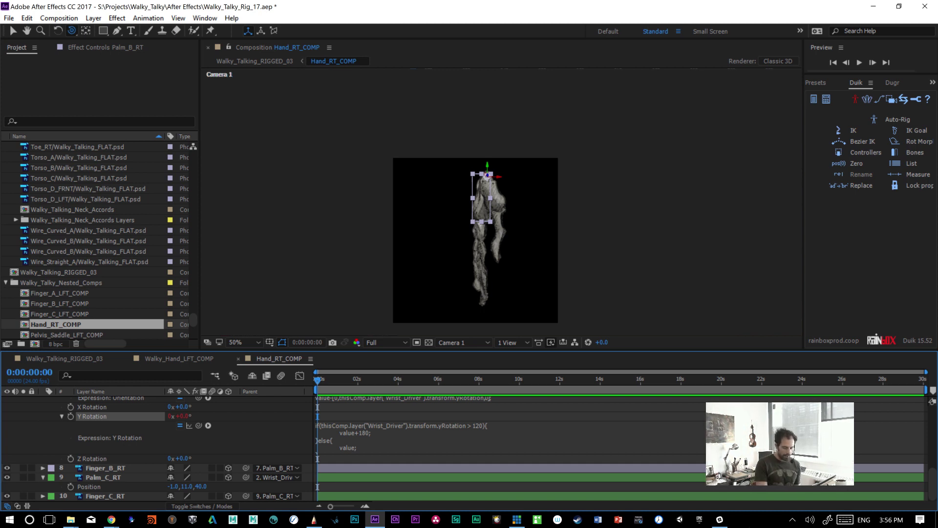
pyautogui.click(502, 519)
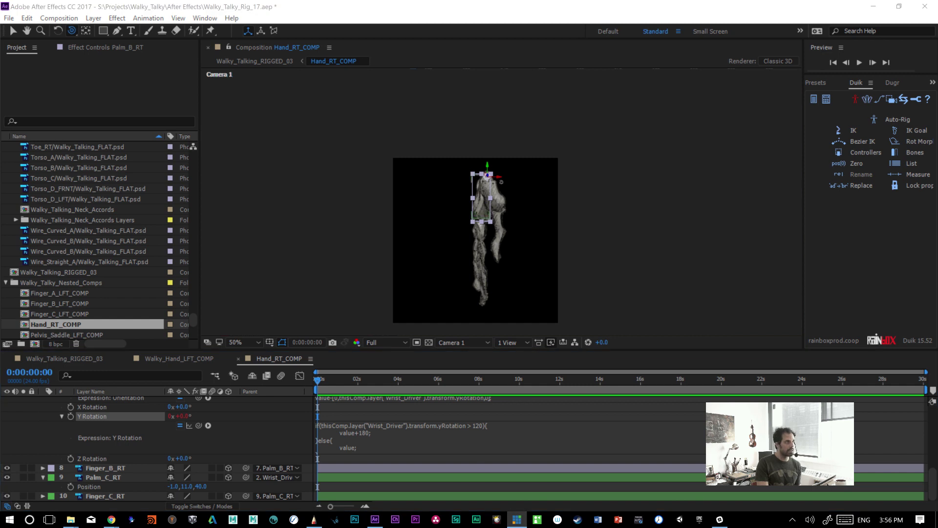